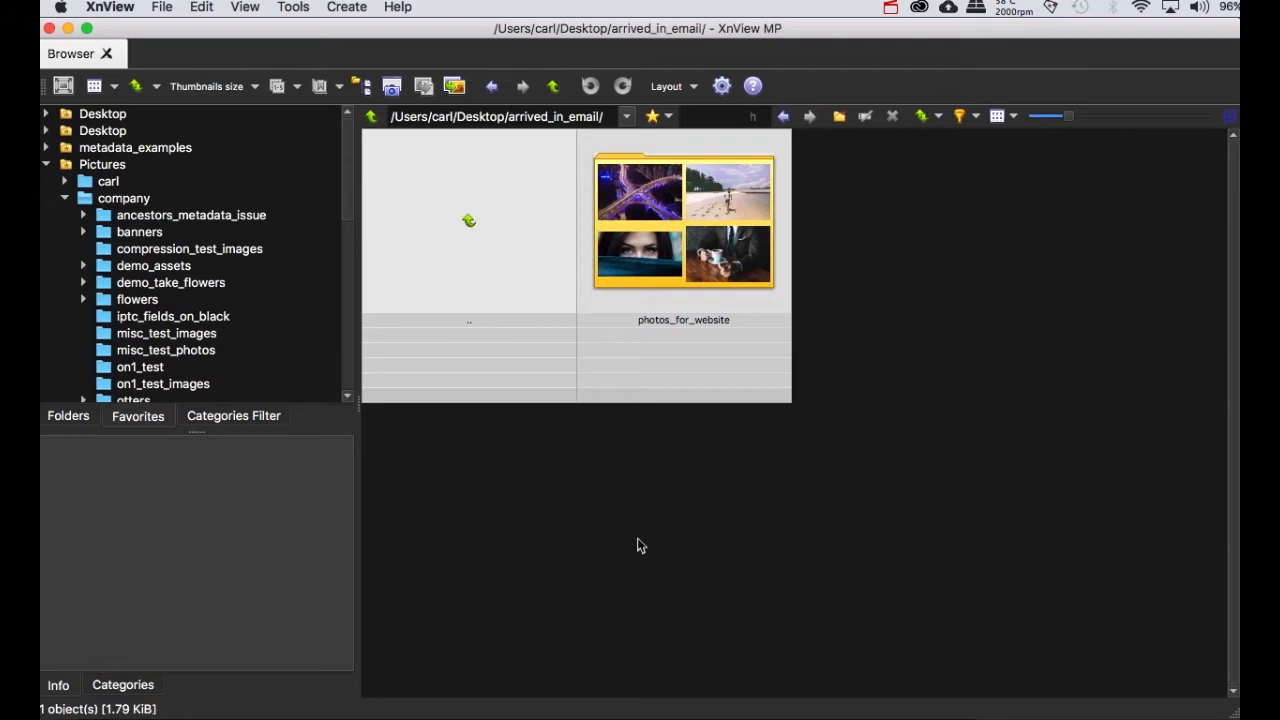
Open the photos_for_website folder and check the metadata of across_town.jpg, blue_eyes.jpg, coffee_cup_man.jpg and deep_in_woods.jpg.
key("Return")
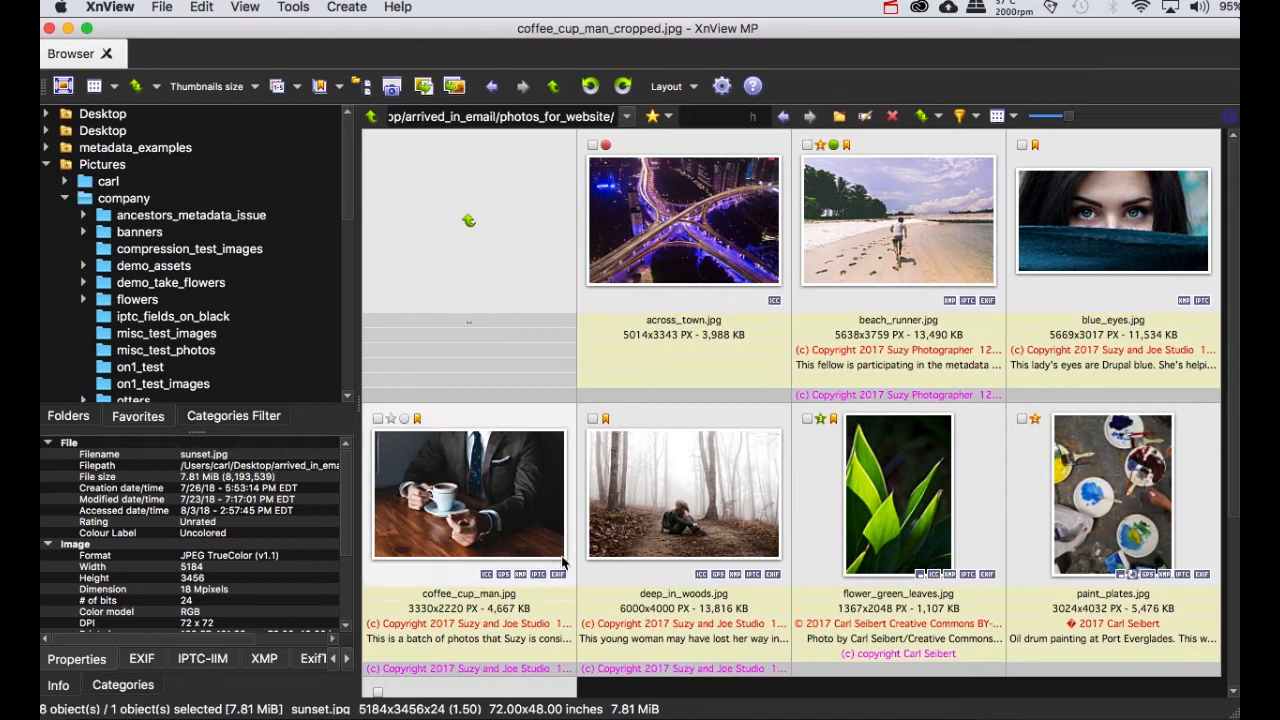
left_click(737, 308)
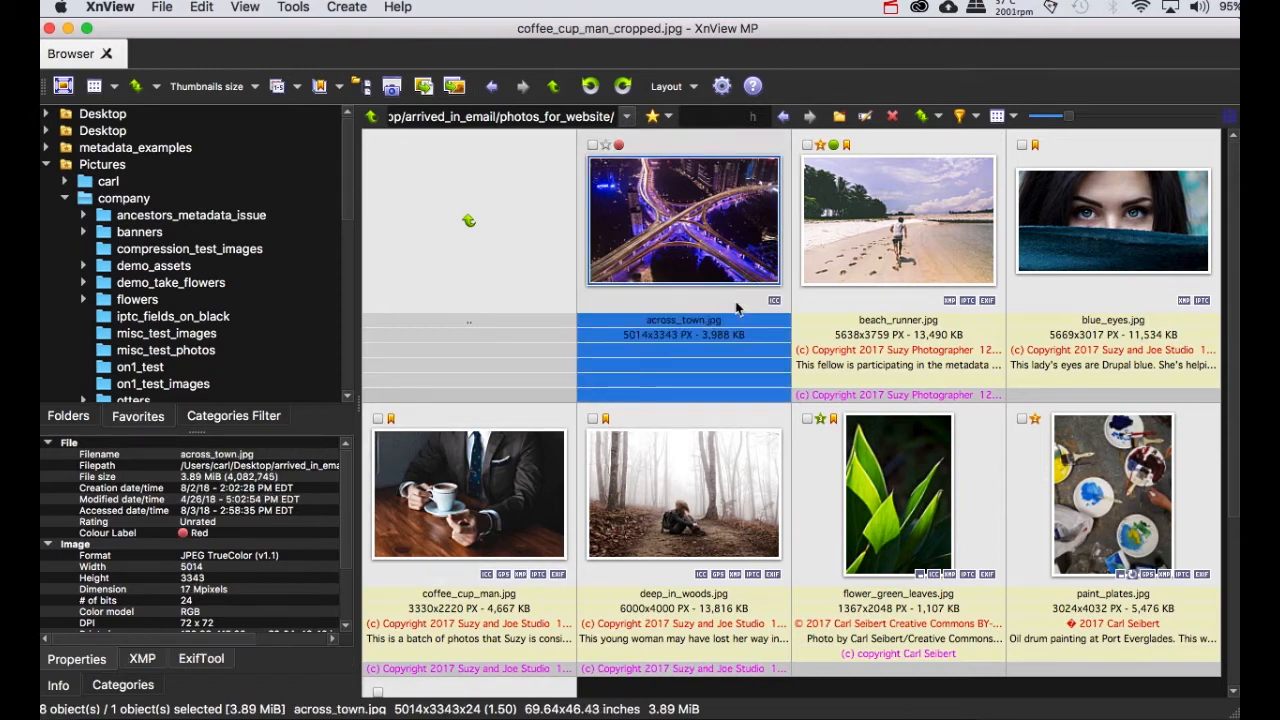
mouse_move(741, 309)
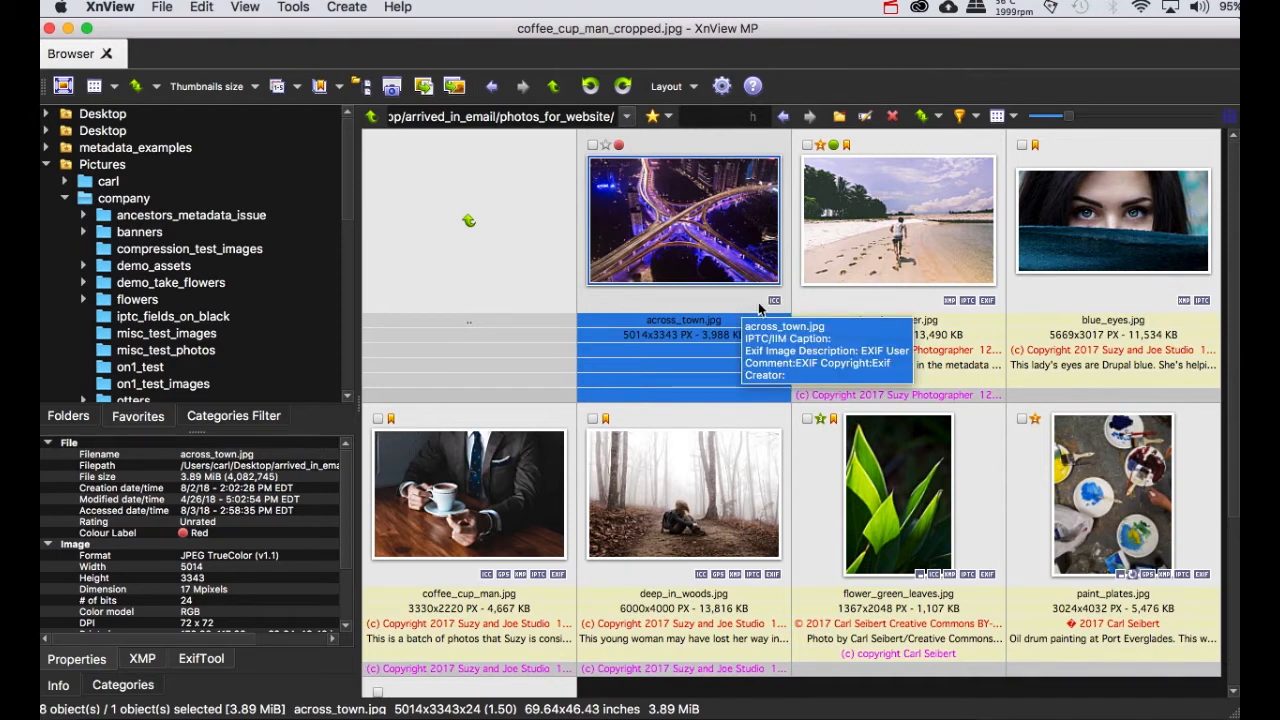
mouse_move(862, 312)
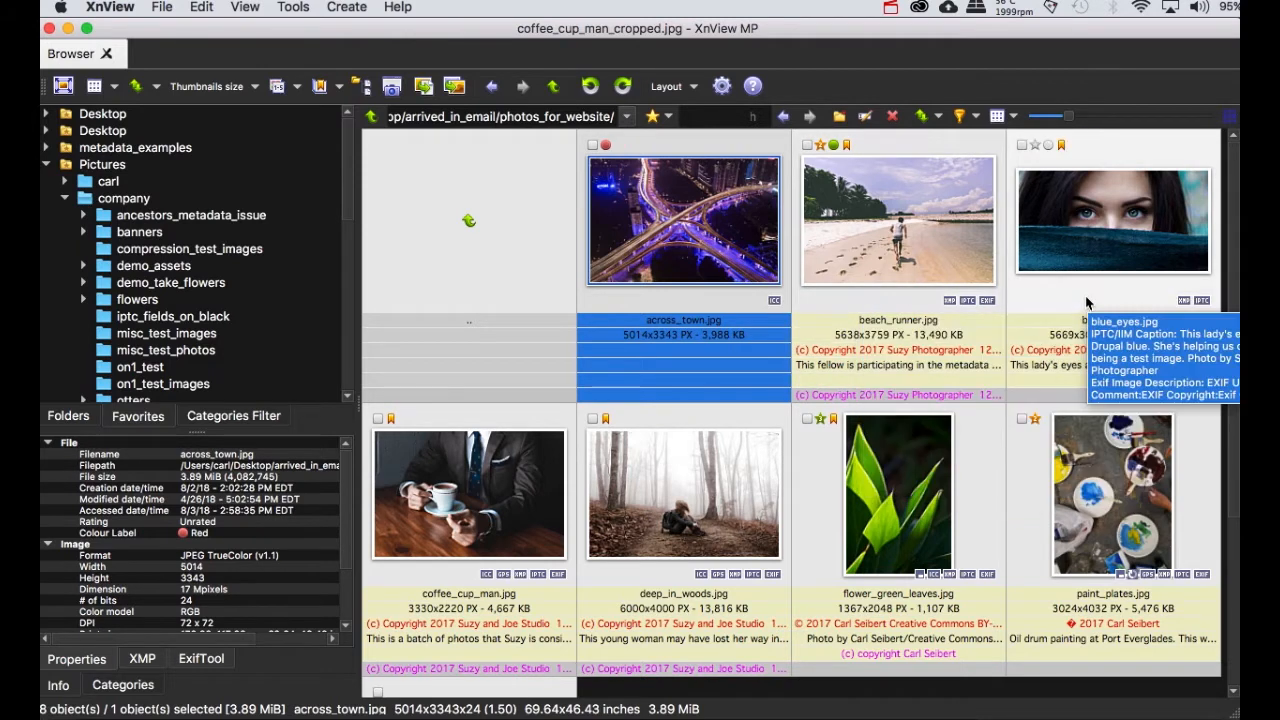
mouse_move(550, 514)
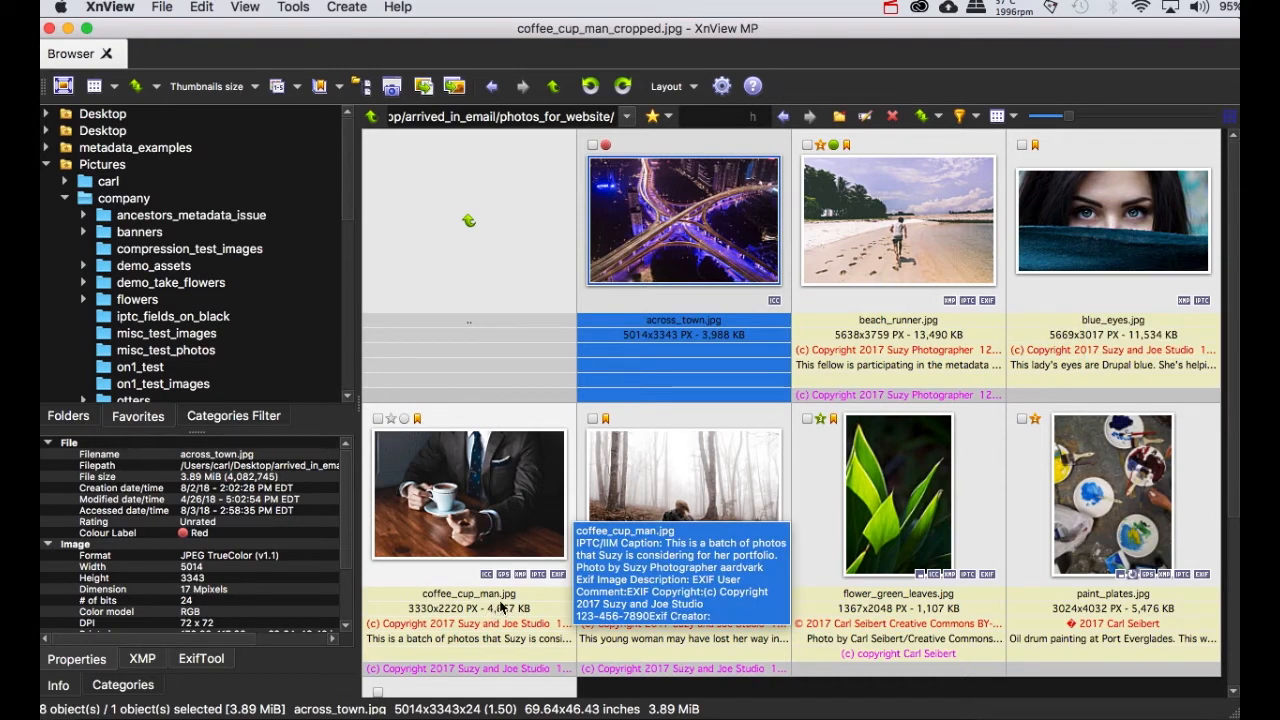
mouse_move(700, 462)
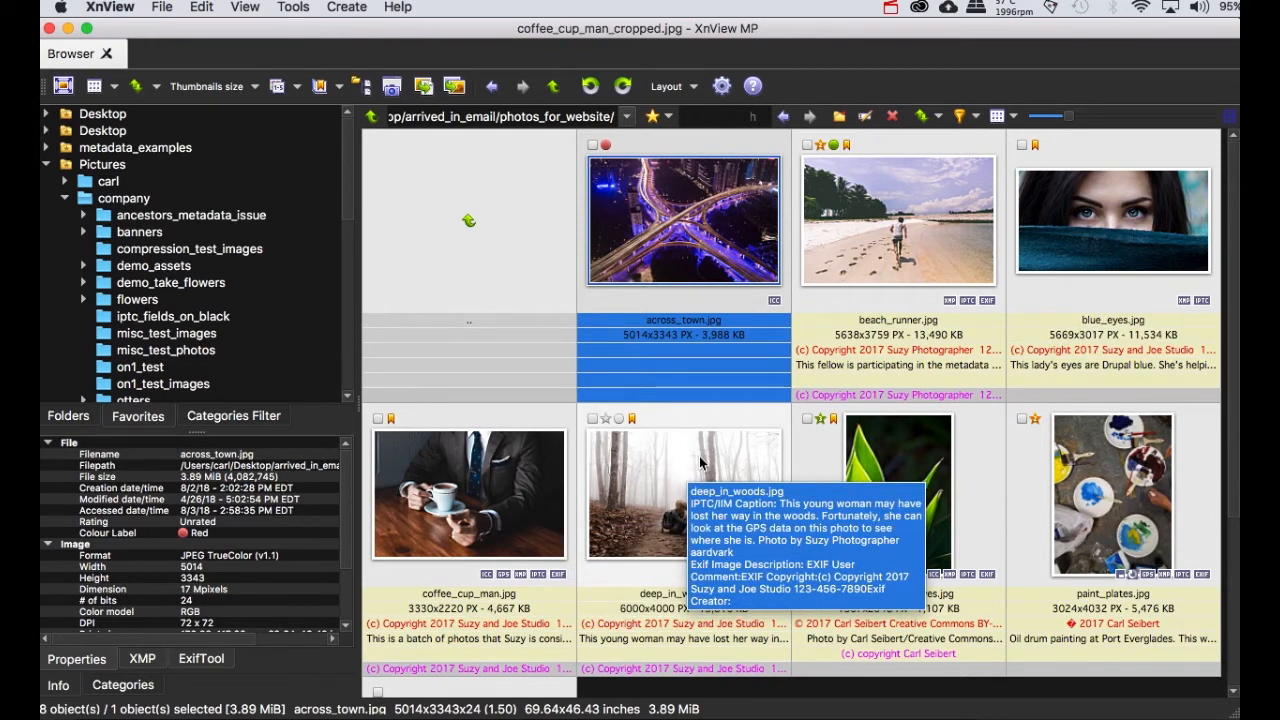
Review the thumbnails and file details of flower_green_leaves.jpg, paint_plates.jpg and sunset.jpg.
left_click(989, 455)
left_click(1066, 446, "shift")
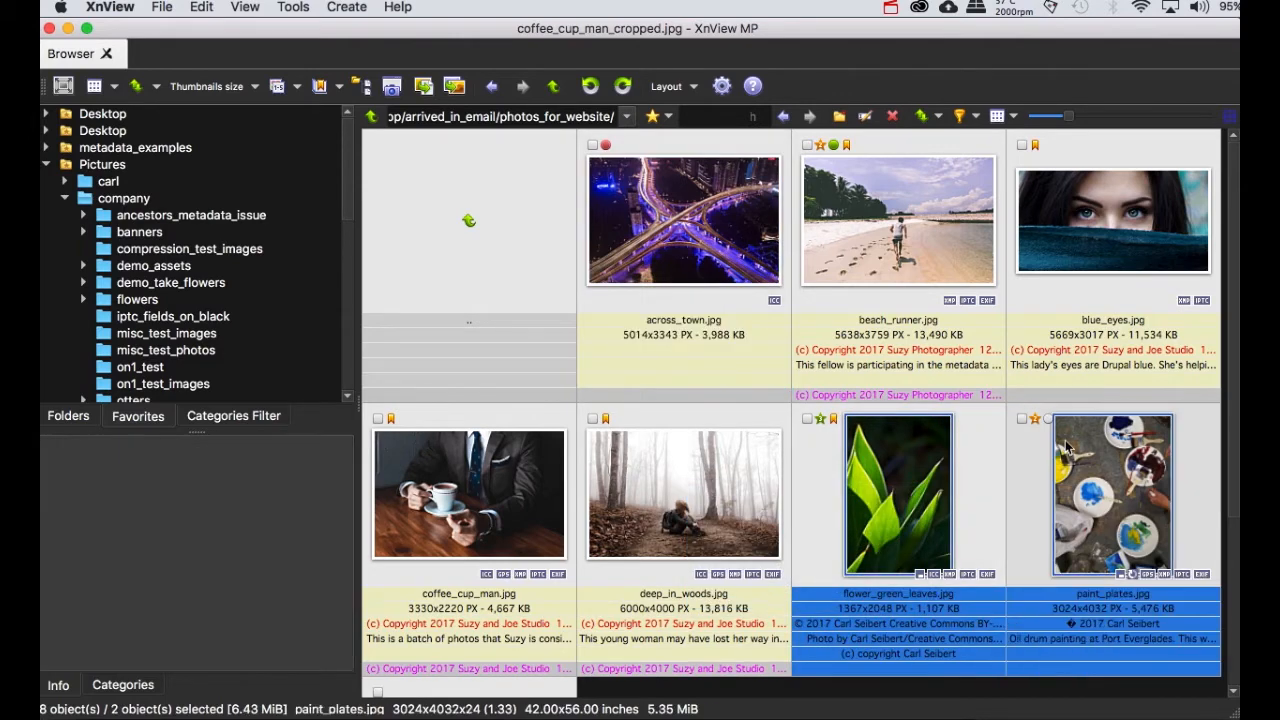
left_click(976, 514)
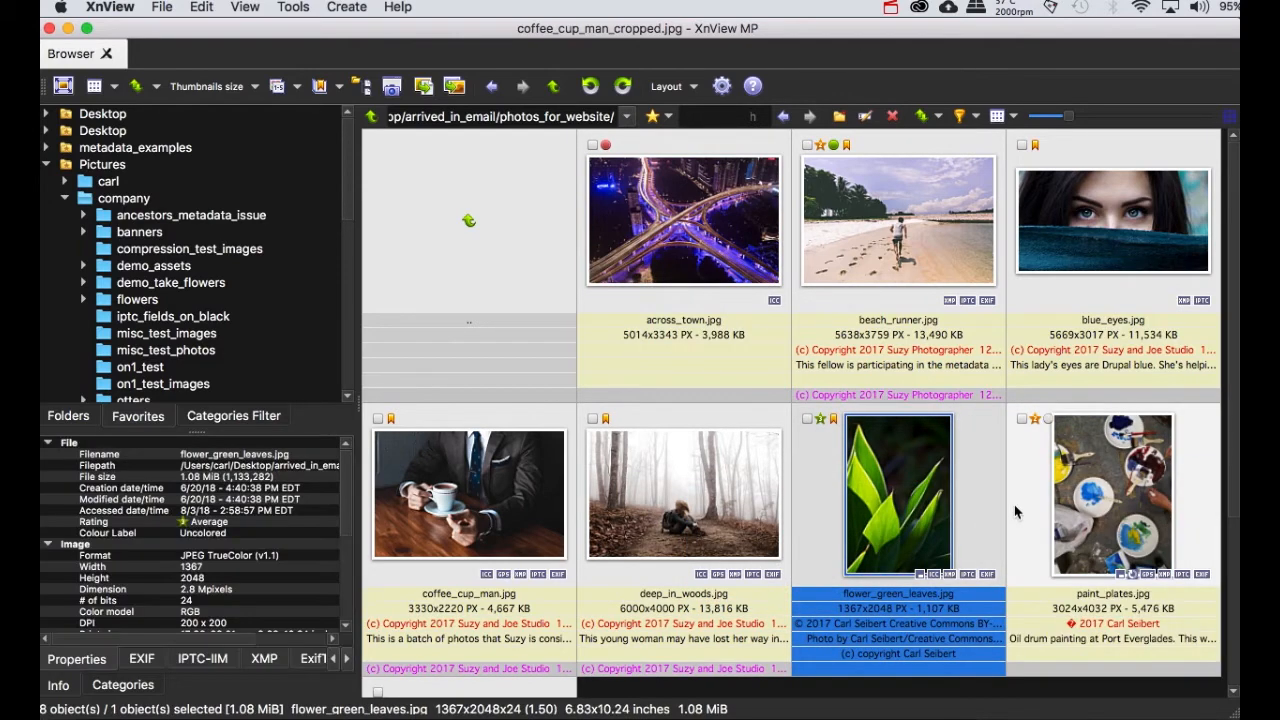
left_click(1015, 506)
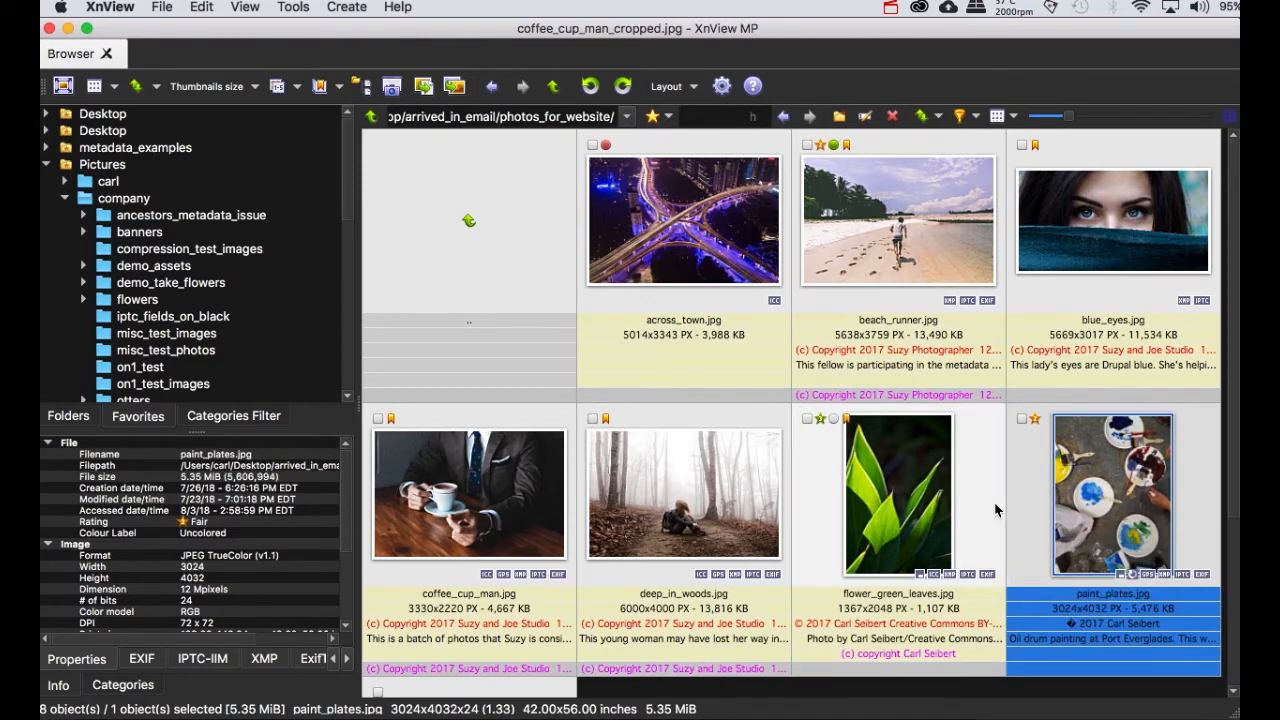
scroll(995, 511, "down", 3)
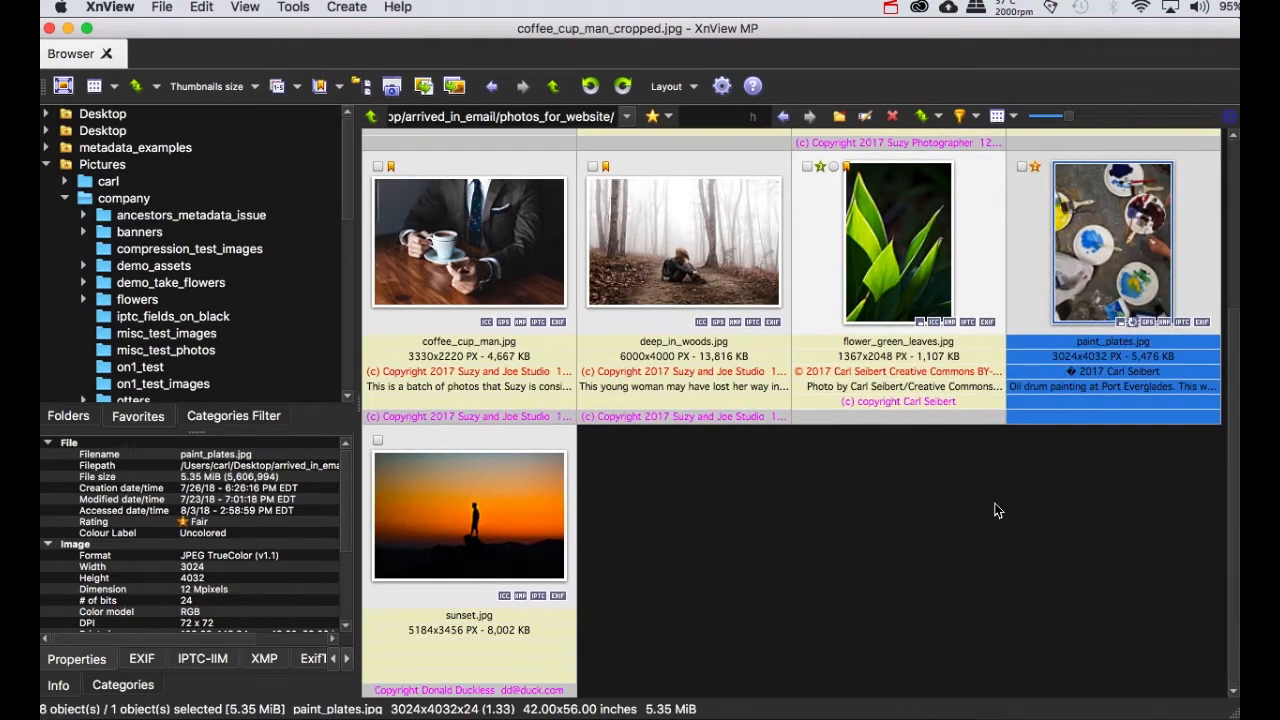
left_click(533, 654)
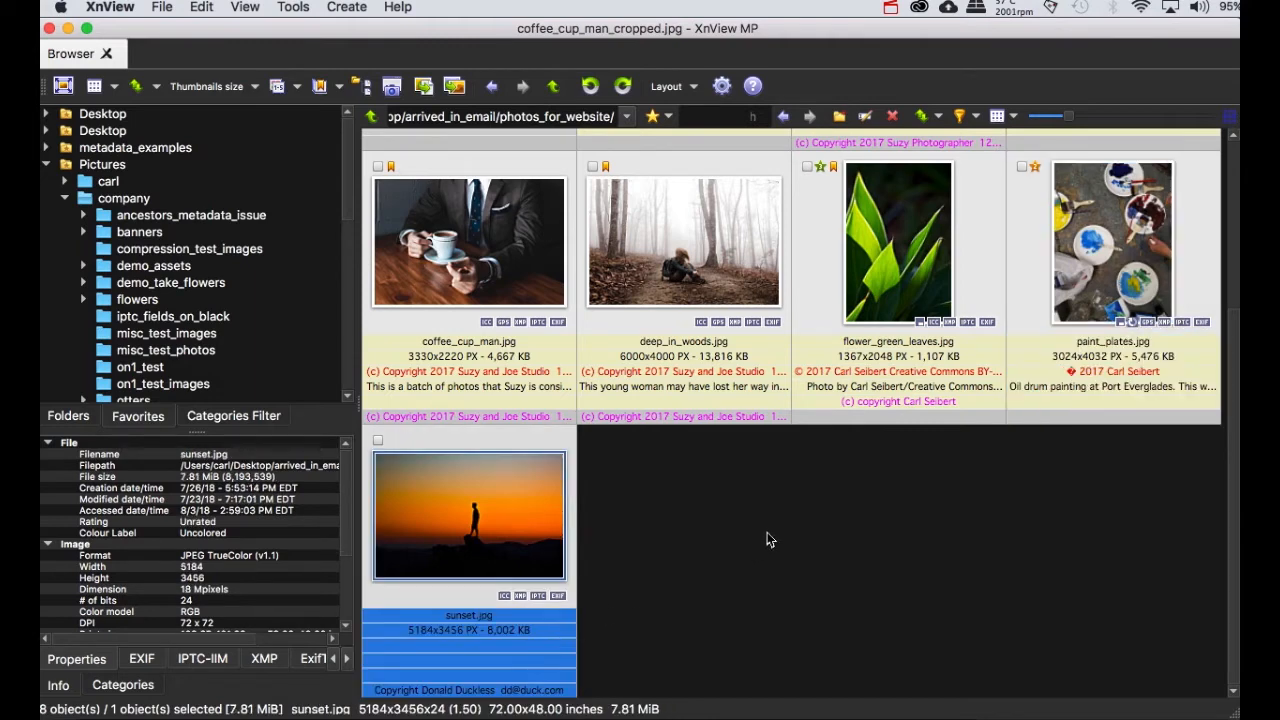
scroll(767, 538, "up", 3)
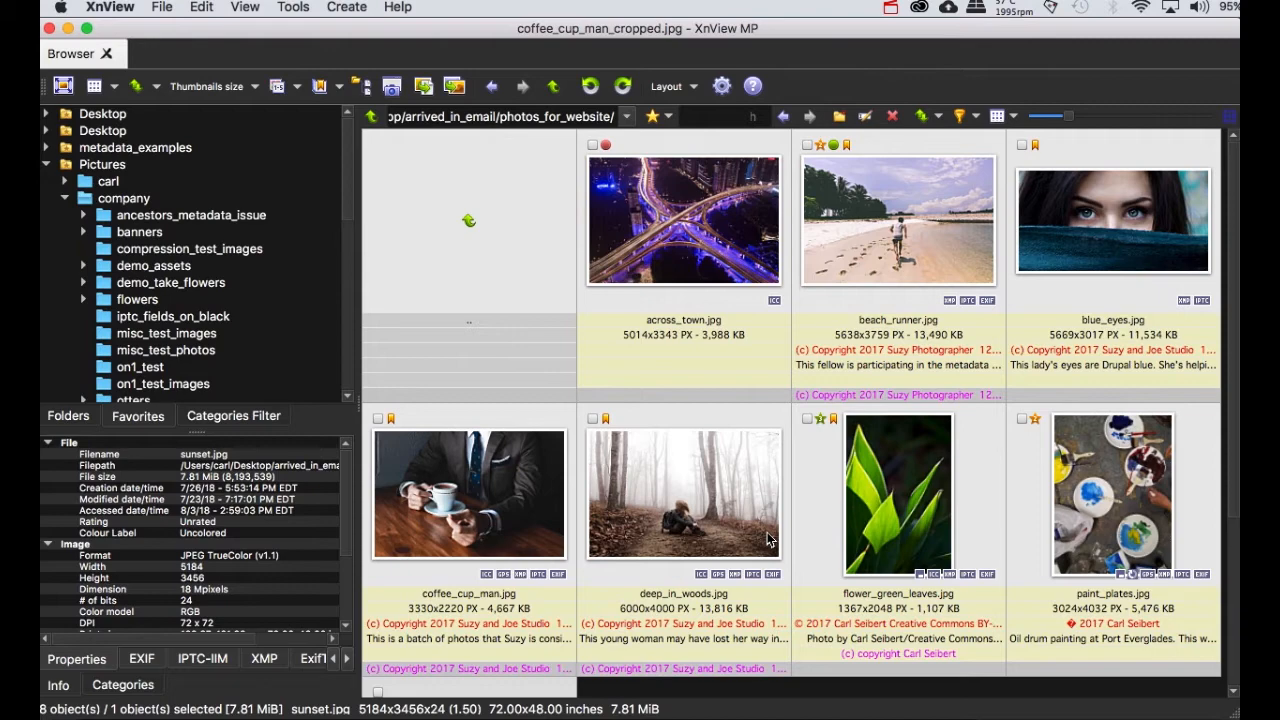
Open across_town.jpg in the full-size viewer and inspect it, beach_runner.jpg and blue_eyes.jpg at 100% zoom.
double_click(697, 237)
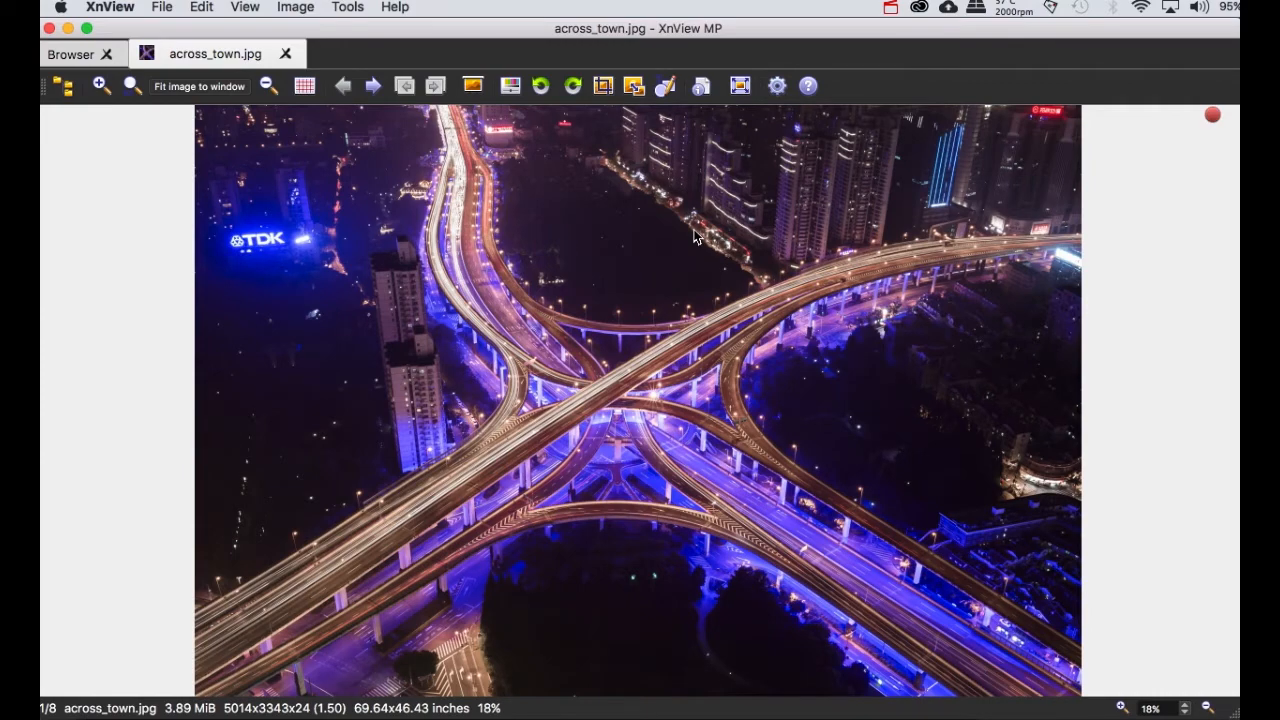
left_click(643, 417)
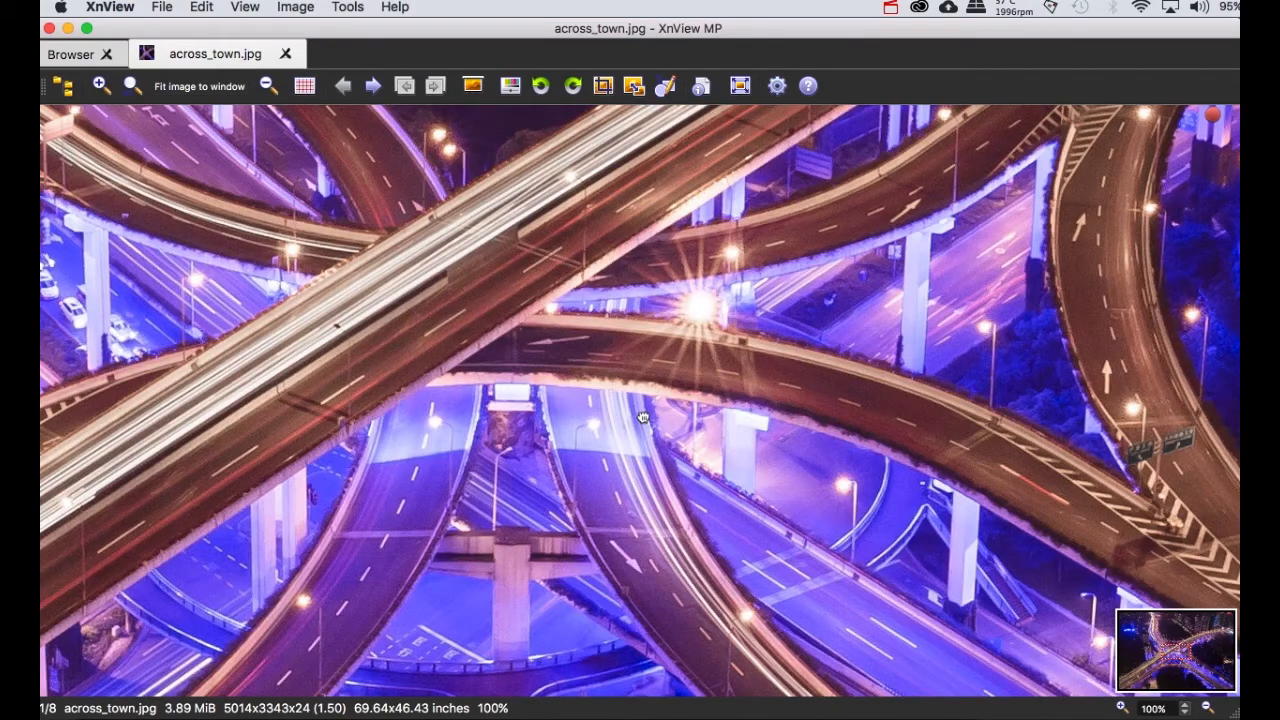
left_click(643, 417)
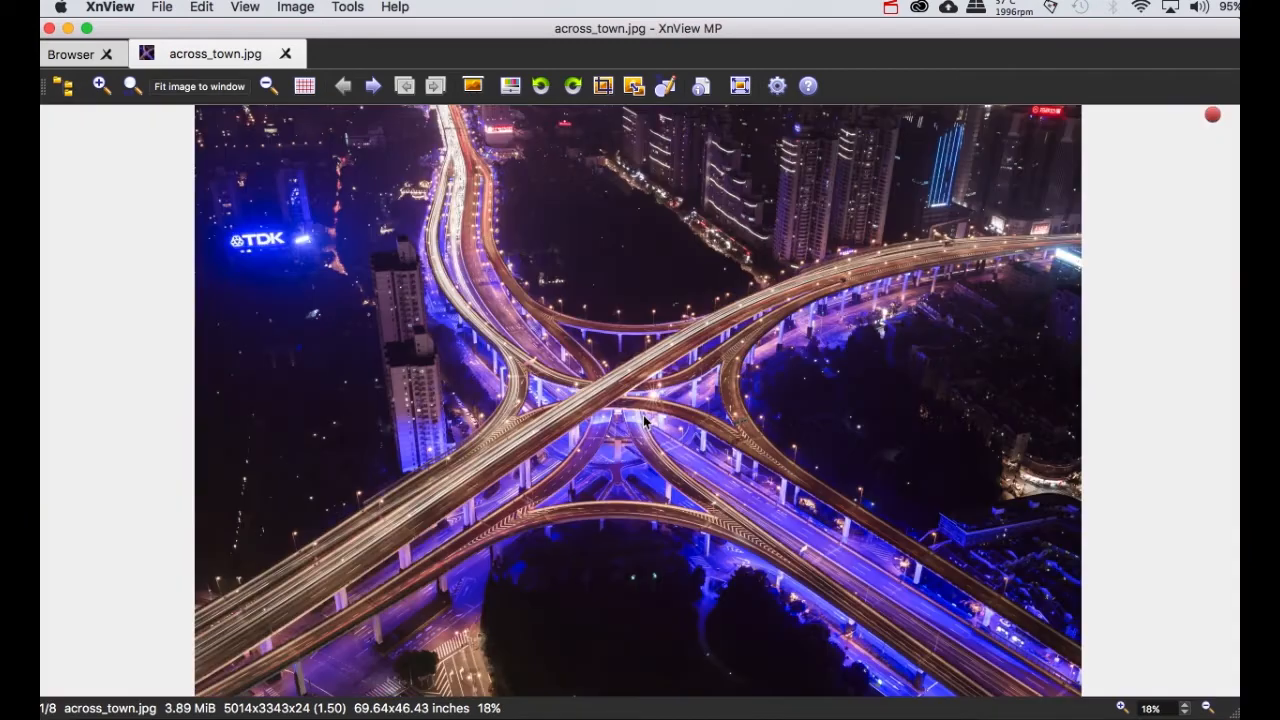
key("space")
left_click(643, 417)
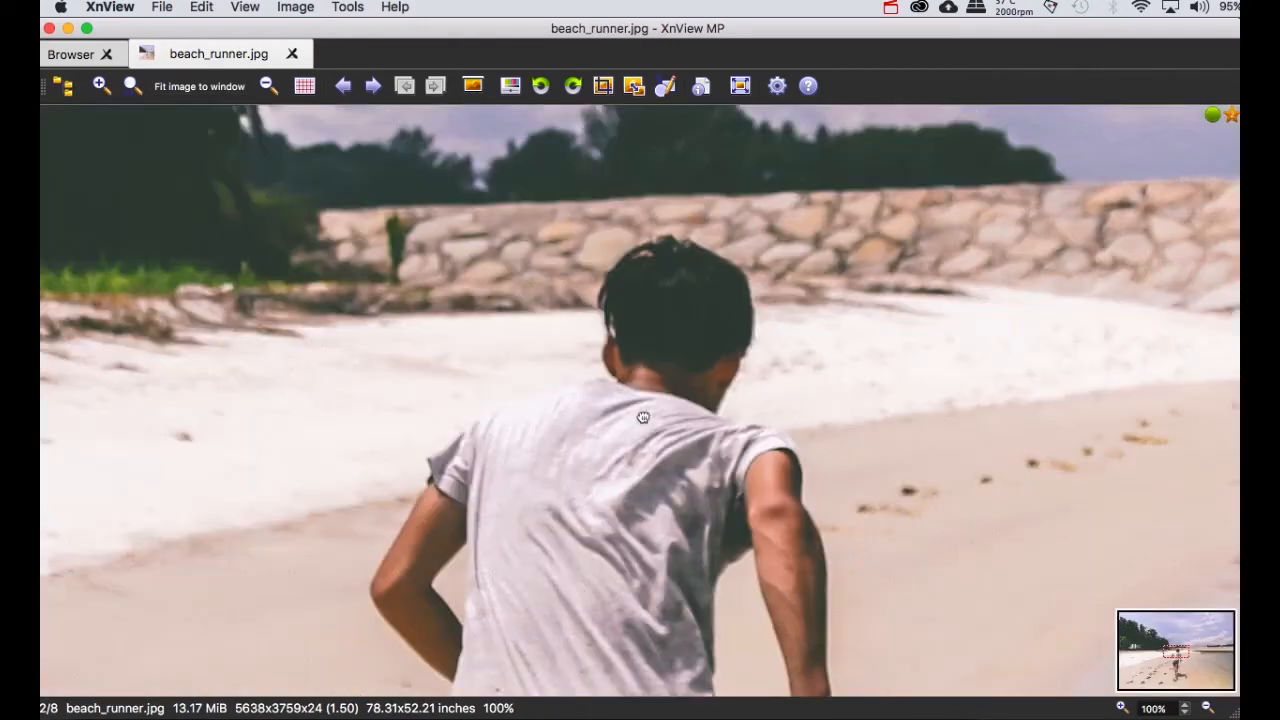
left_click(643, 417)
key("space")
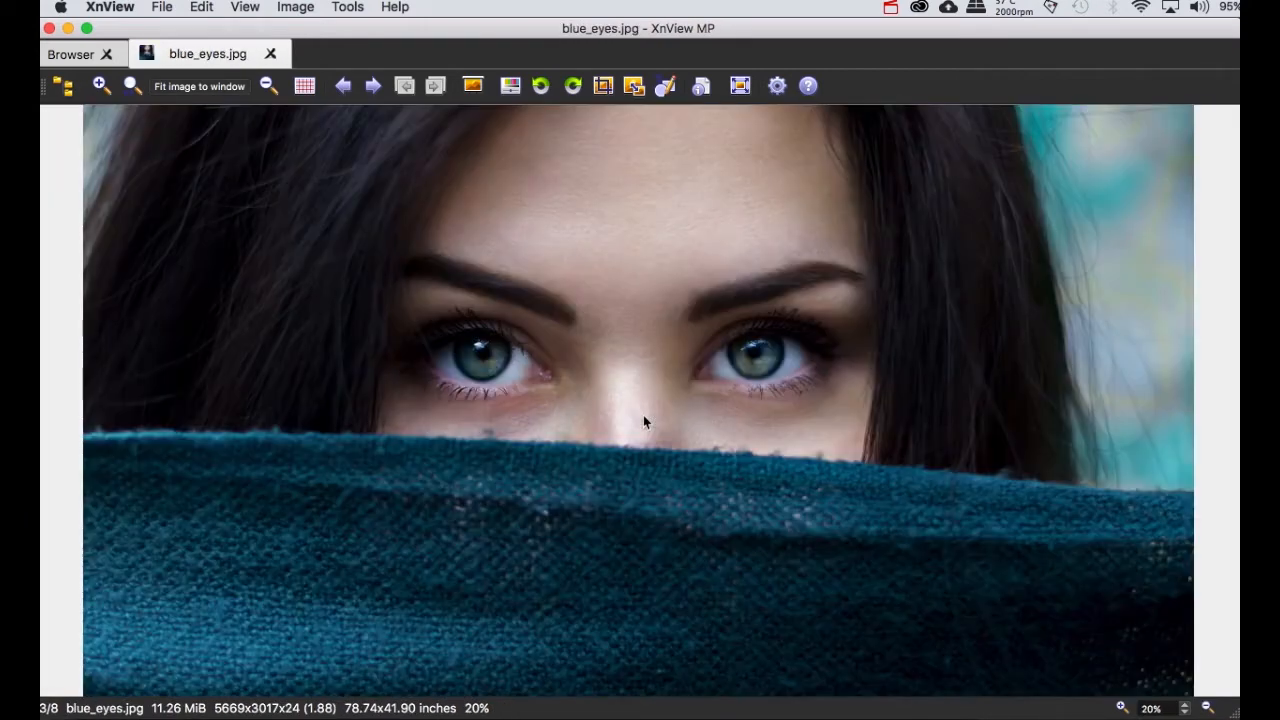
left_click(483, 346)
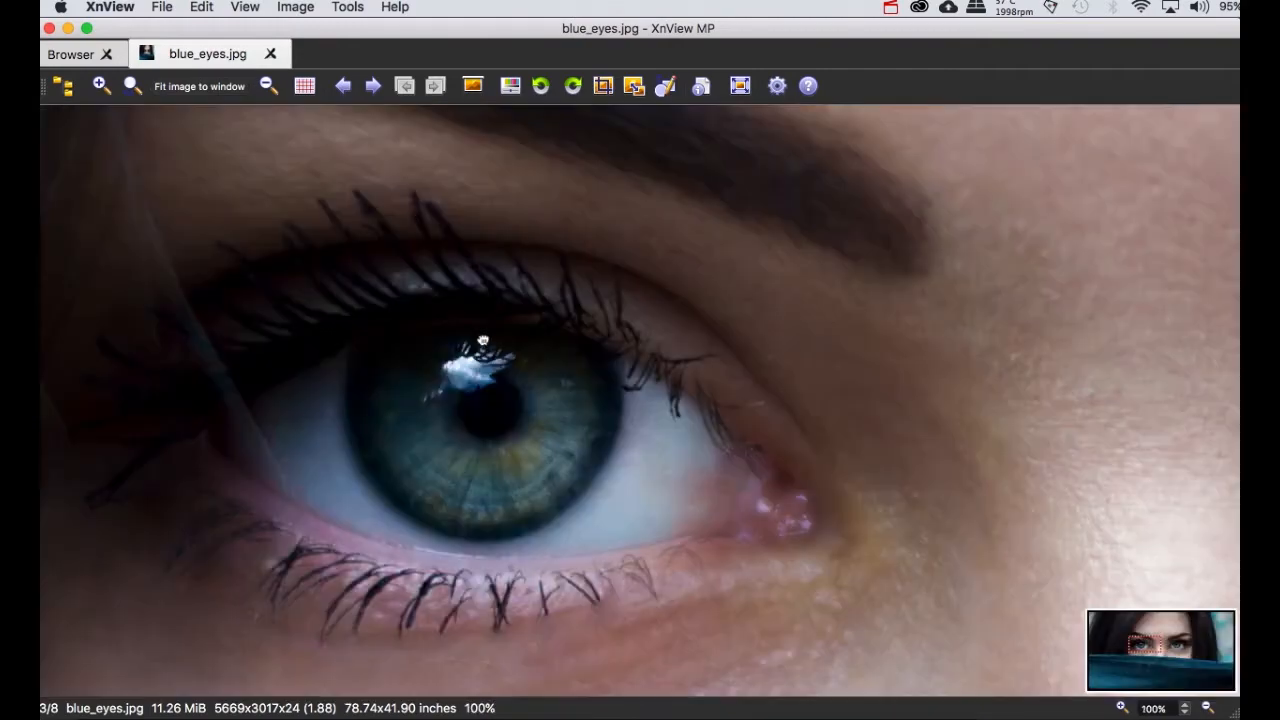
left_click(483, 343)
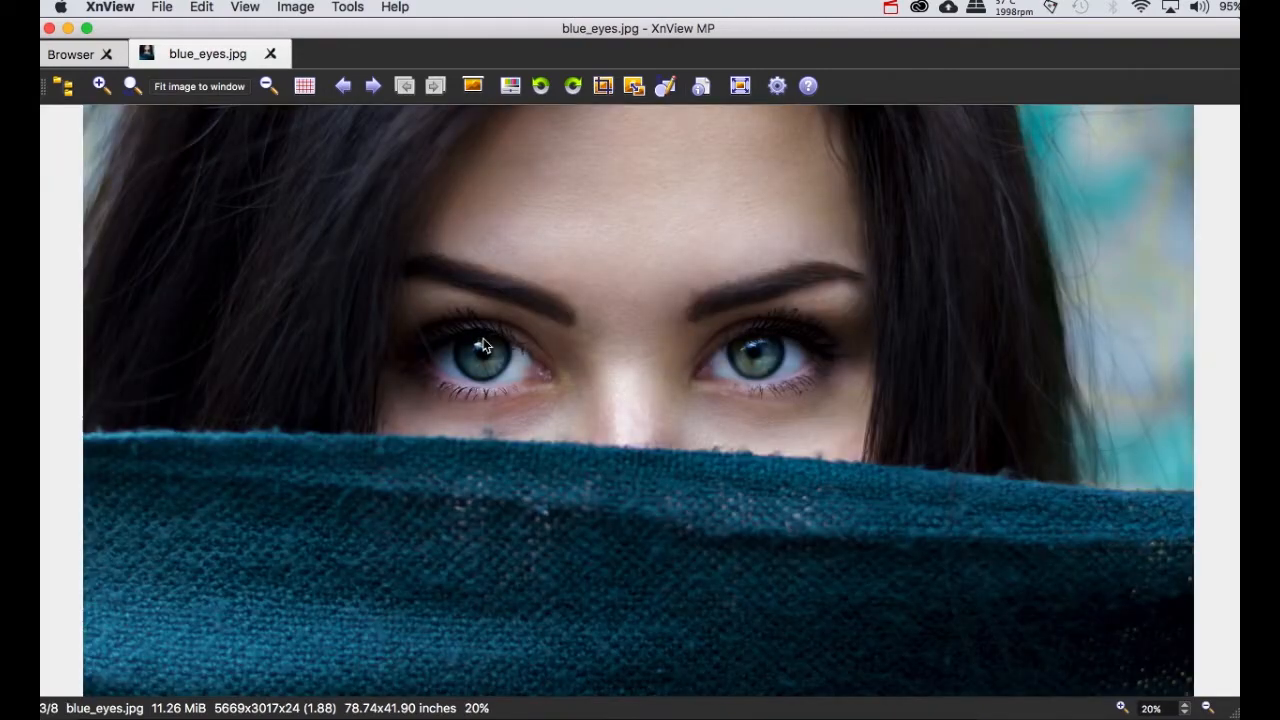
Advance to coffee_cup_man.jpg and mark a free crop area of about 3187 × 1971 pixels, trimming its left and lower edges.
key("space")
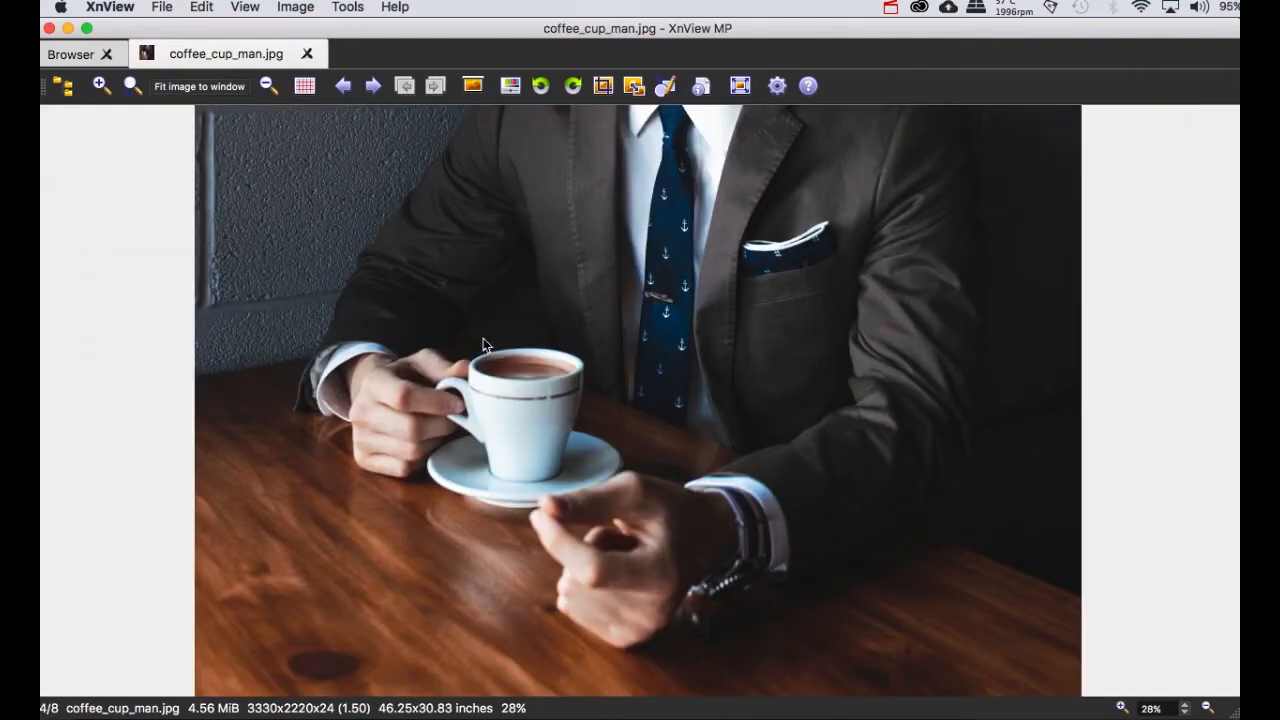
left_click(604, 88)
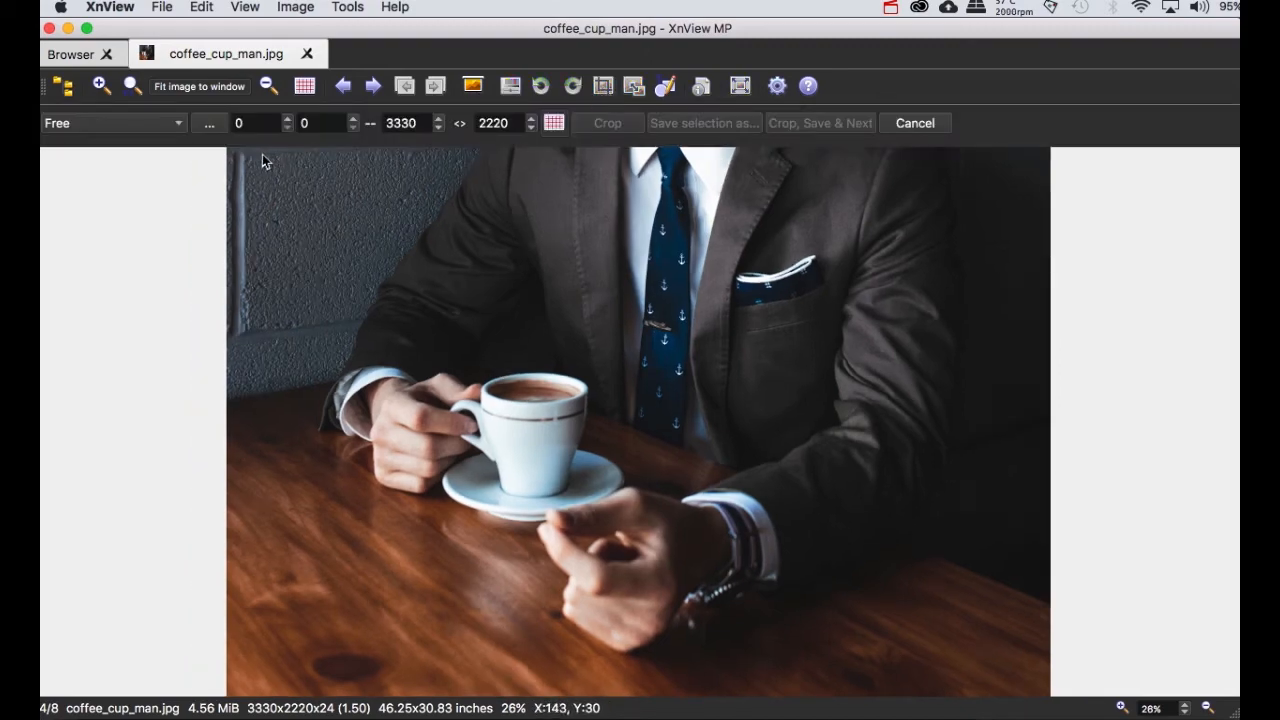
left_click_drag(262, 154, 1054, 650)
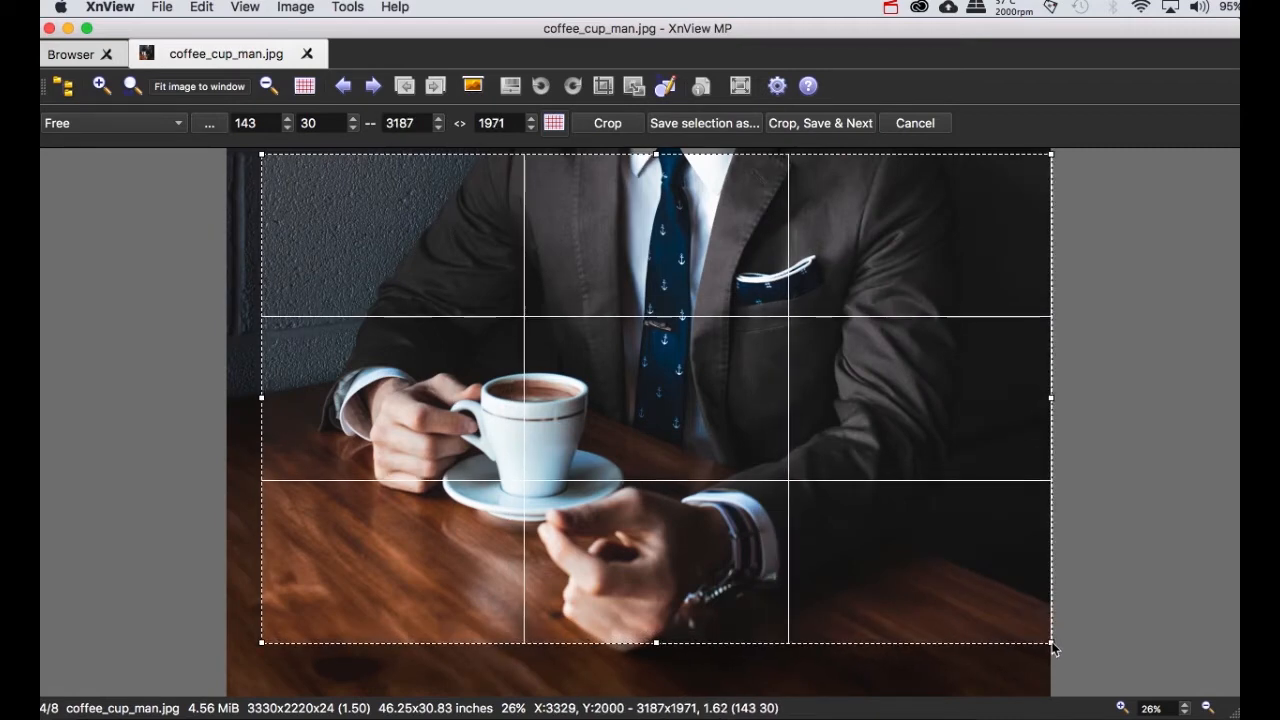
Save the crop selection as coffee_cup_man_croped.jpg in photos_for_website and exit crop mode without cropping the original.
left_click(741, 125)
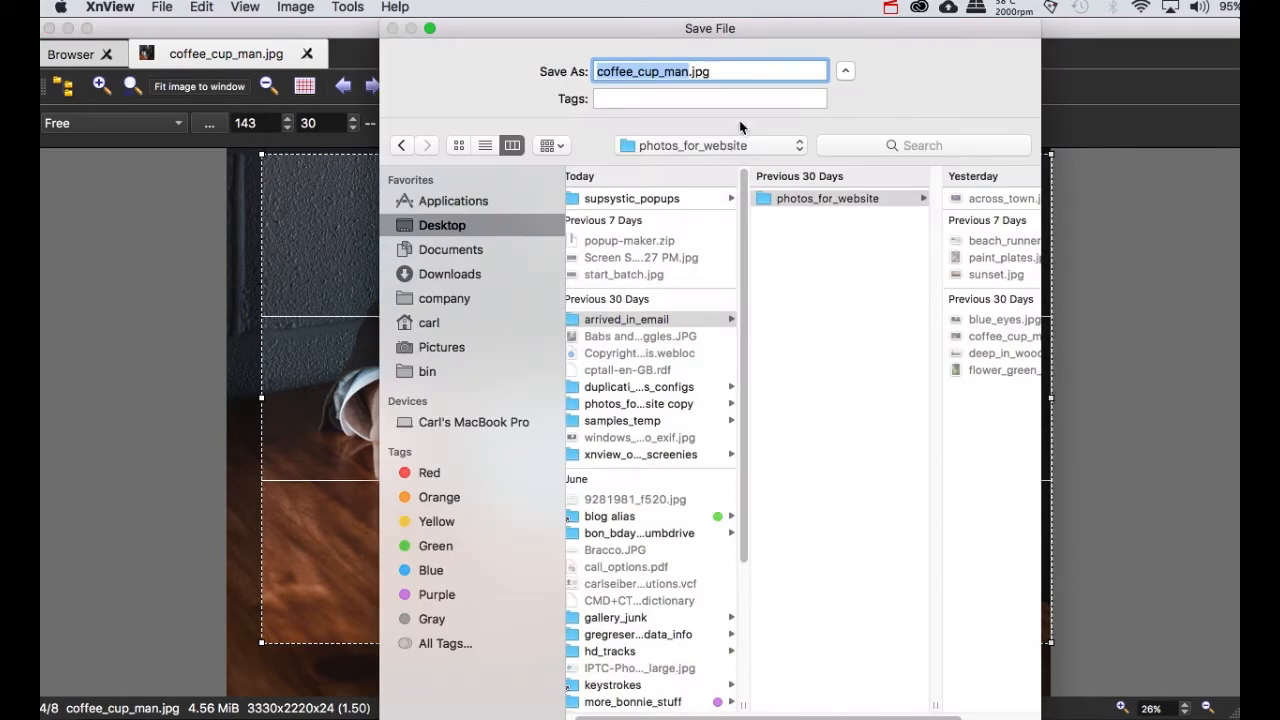
left_click(688, 72)
type("croped")
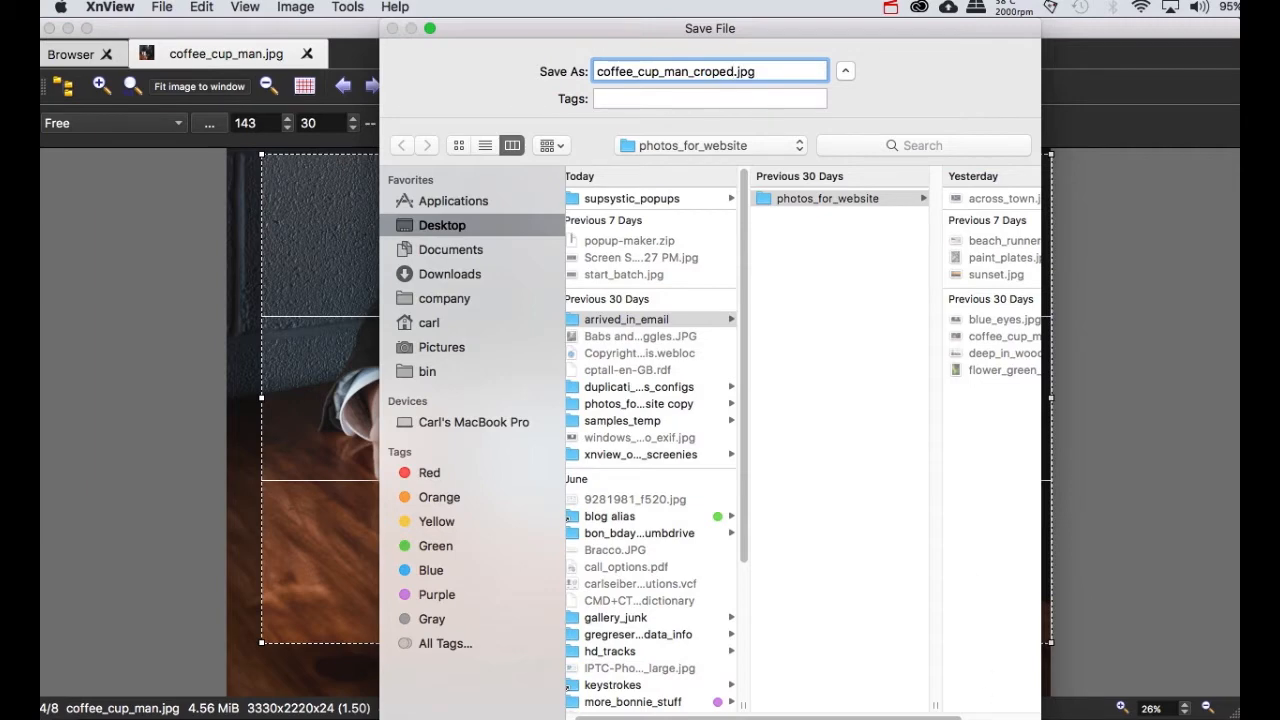
key("Return")
left_click(926, 126)
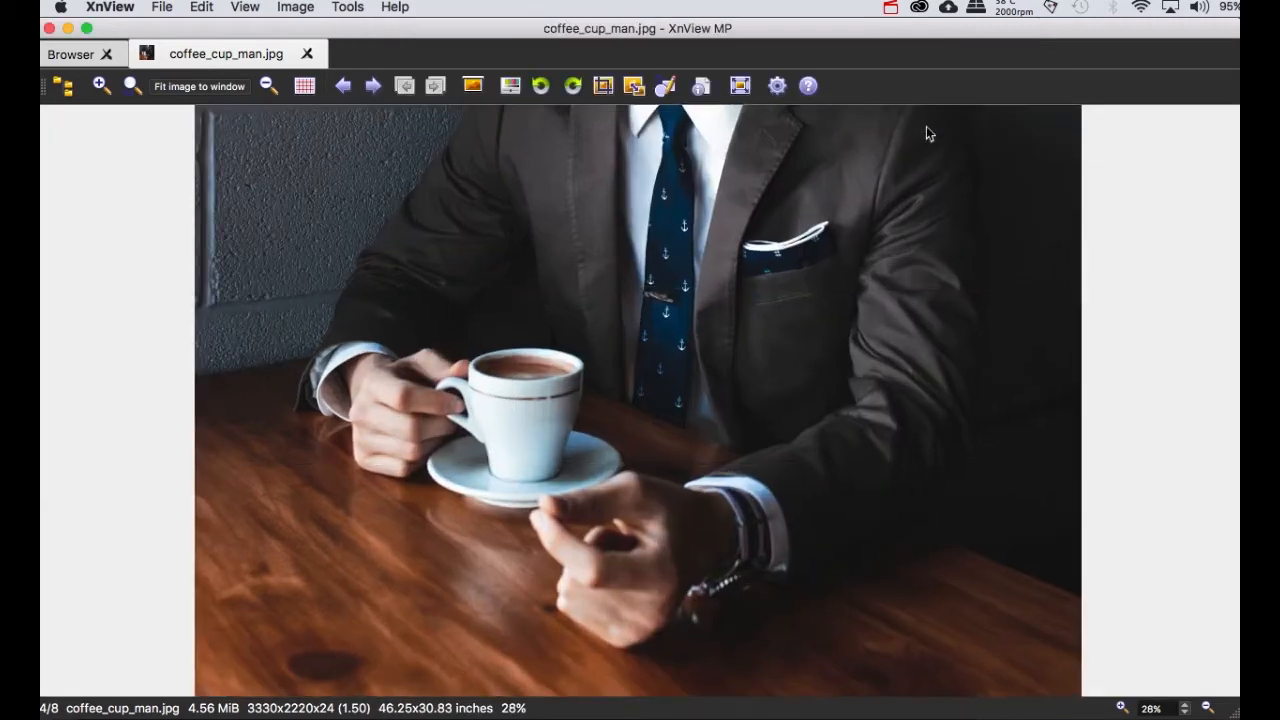
Page through the following photos and inspect paint_plates.jpg and sunset.jpg at 100% zoom.
scroll(926, 134, "down", 1)
scroll(926, 134, "down", 1)
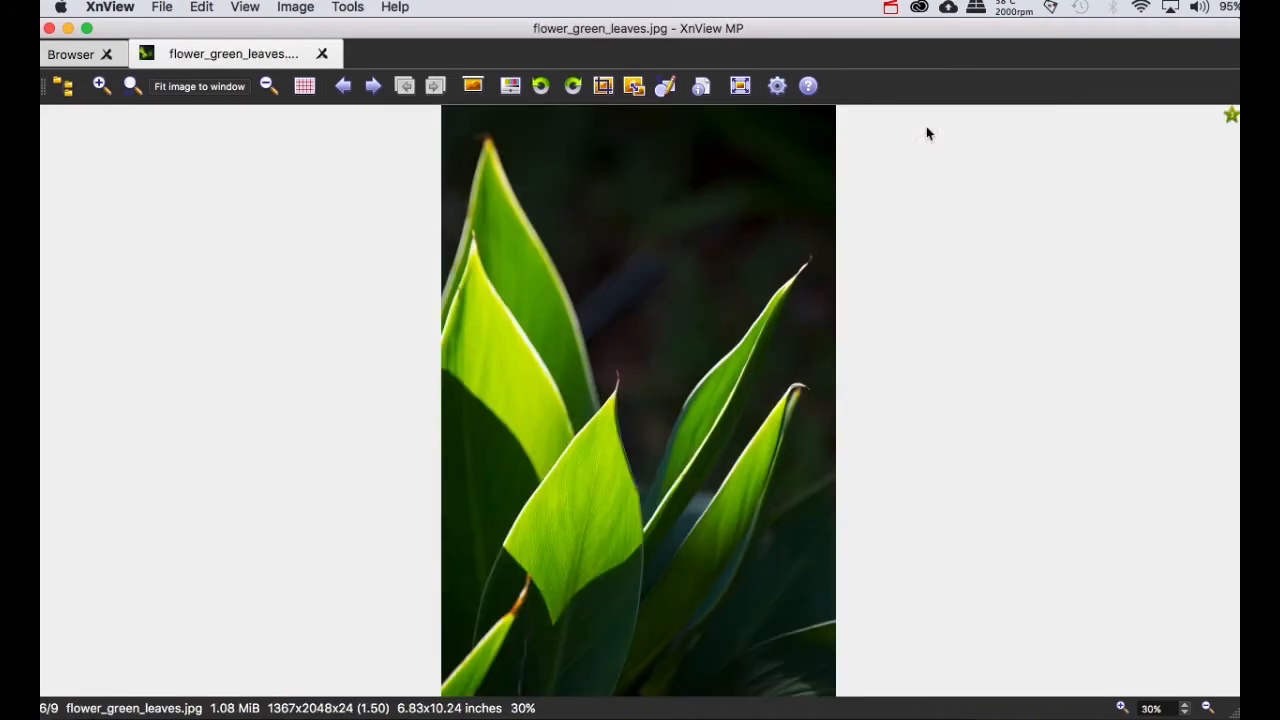
scroll(926, 126, "down", 1)
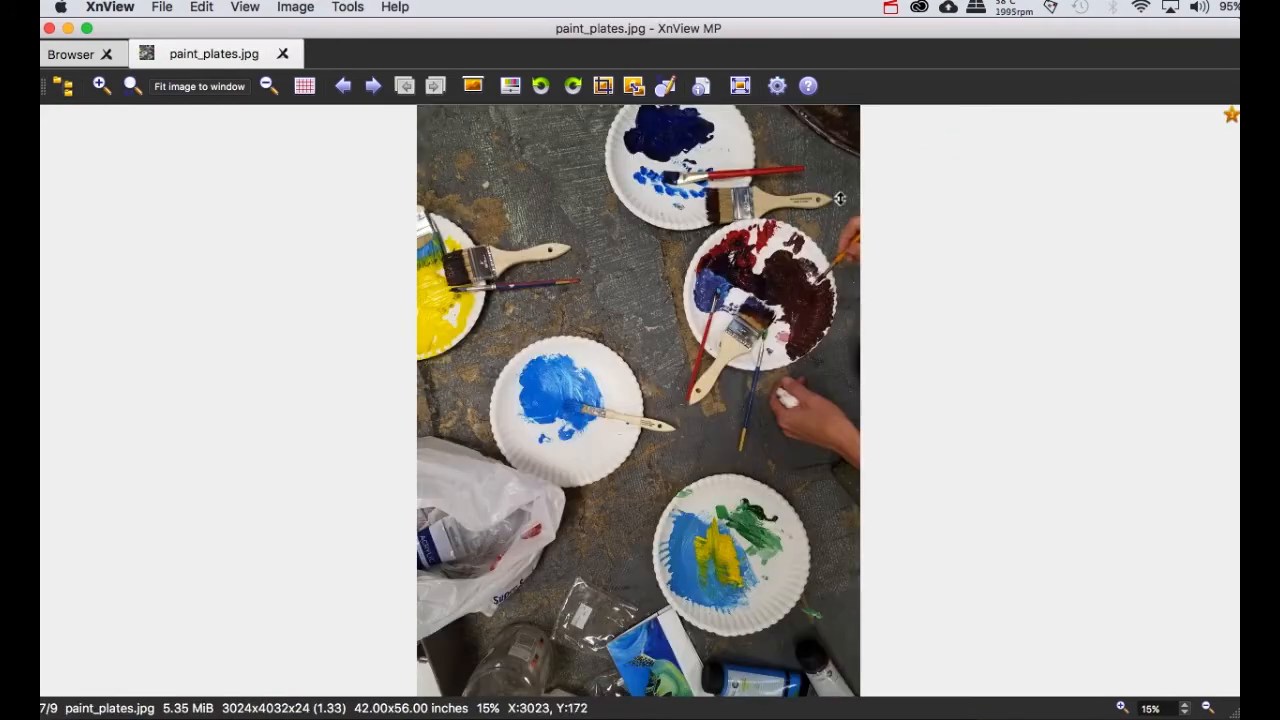
left_click(647, 427)
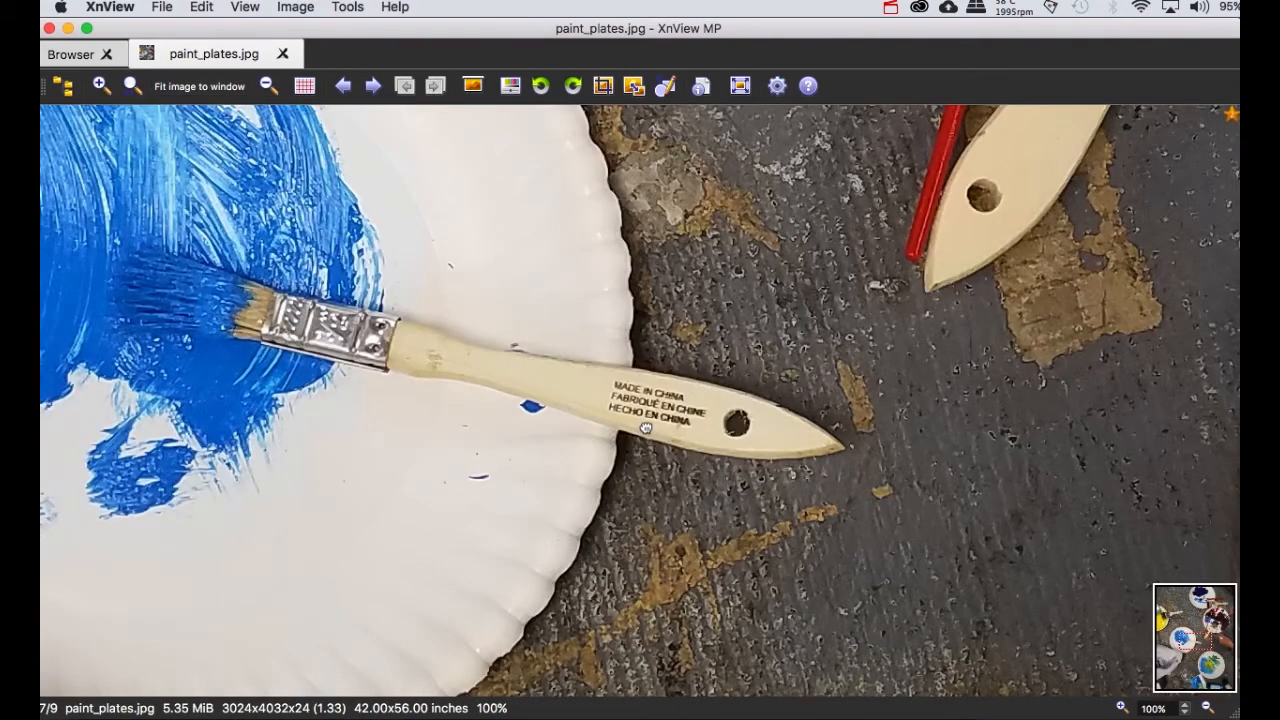
left_click(647, 427)
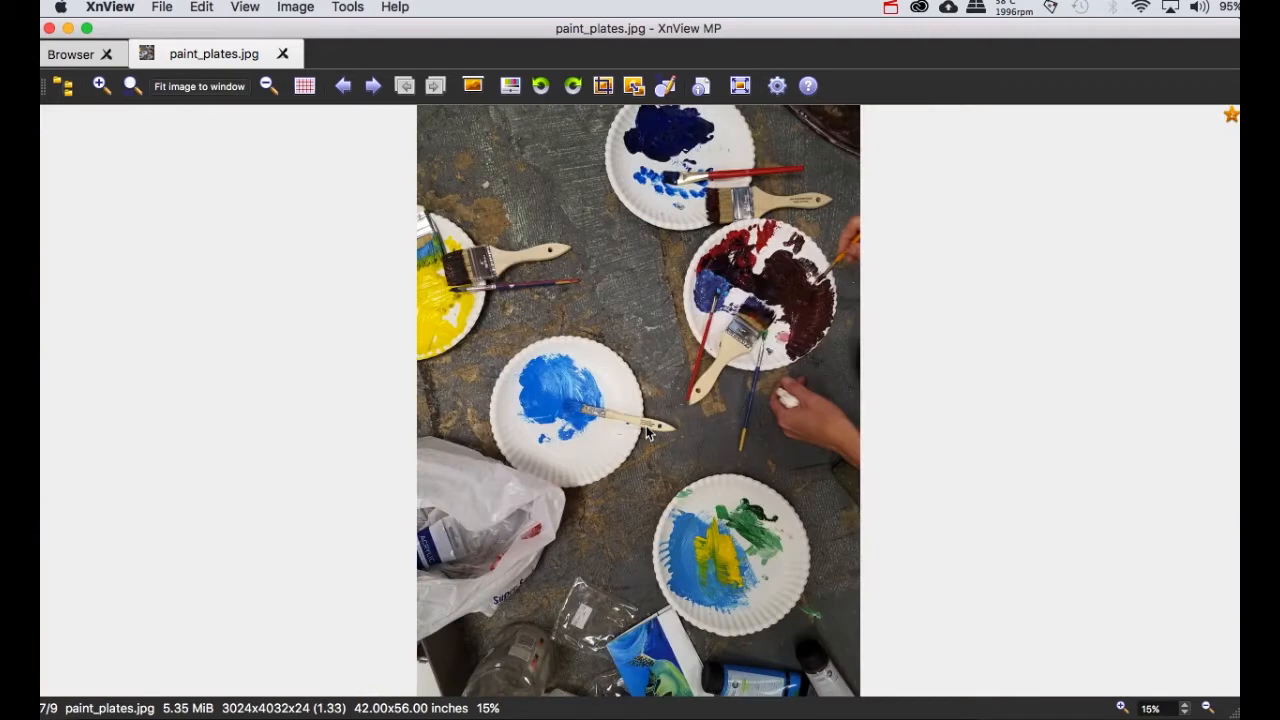
scroll(647, 432, "down", 1)
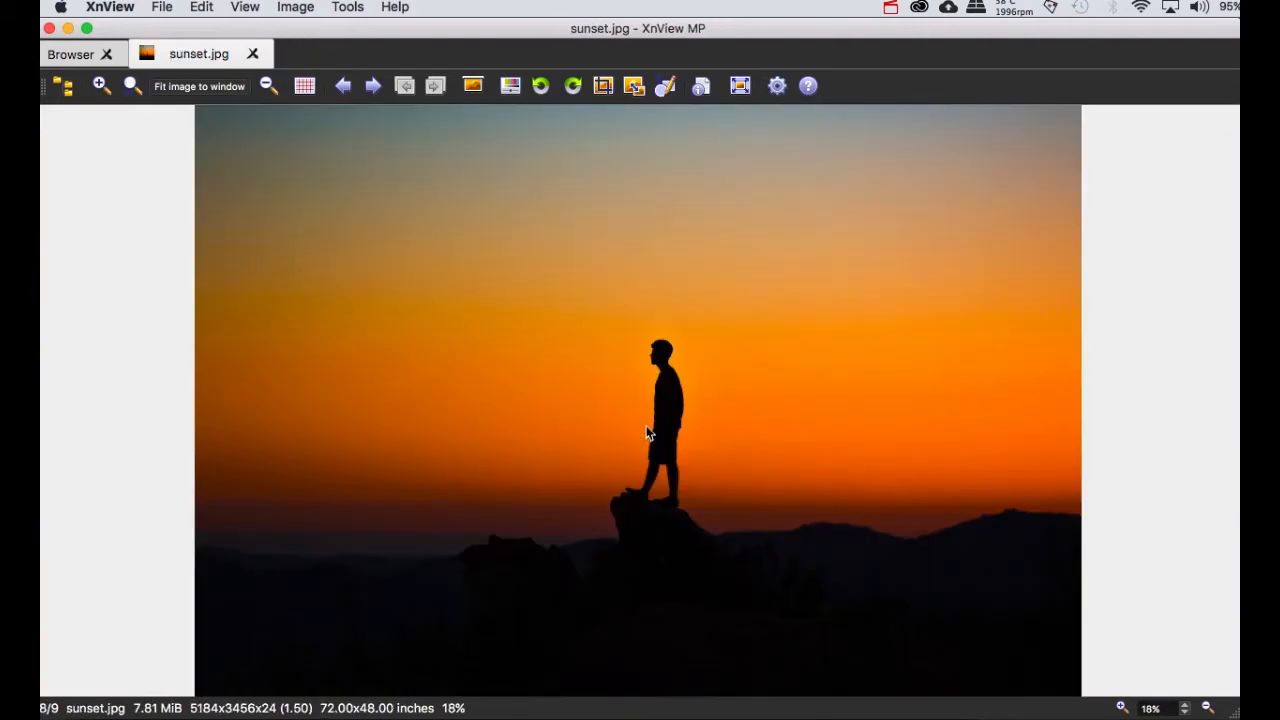
left_click(647, 432)
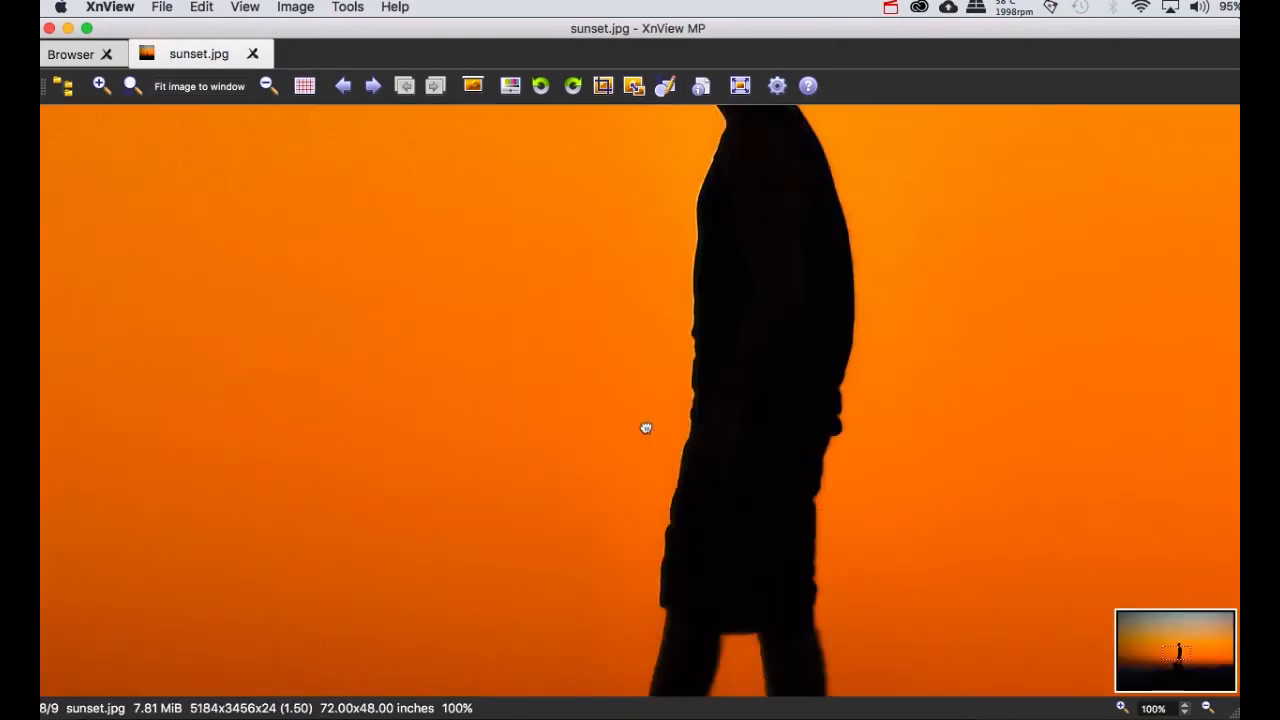
left_click(647, 432)
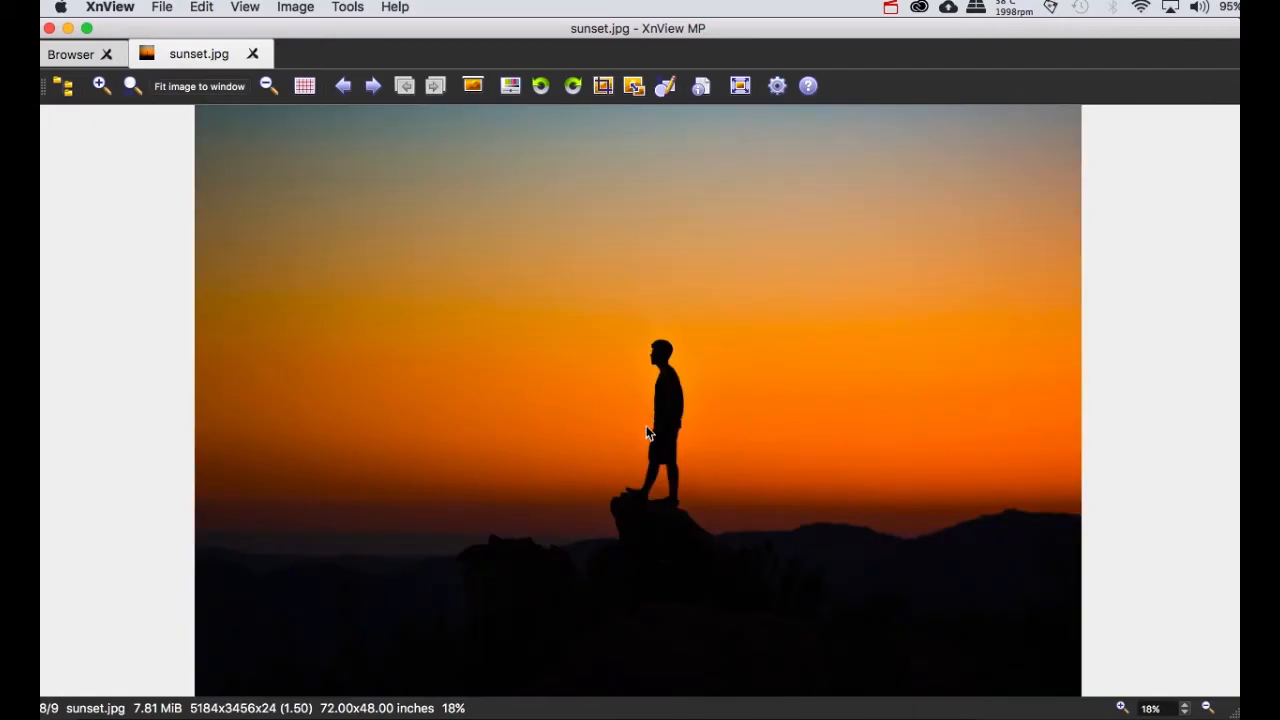
Return to the browser and select beach_runner.jpg, blue_eyes.jpg, deep_in_woods.jpg, flower_green_leaves.jpg, paint_plates.jpg and coffee_cup_man_cropped.jpg.
double_click(647, 432)
scroll(639, 497, "up", 2)
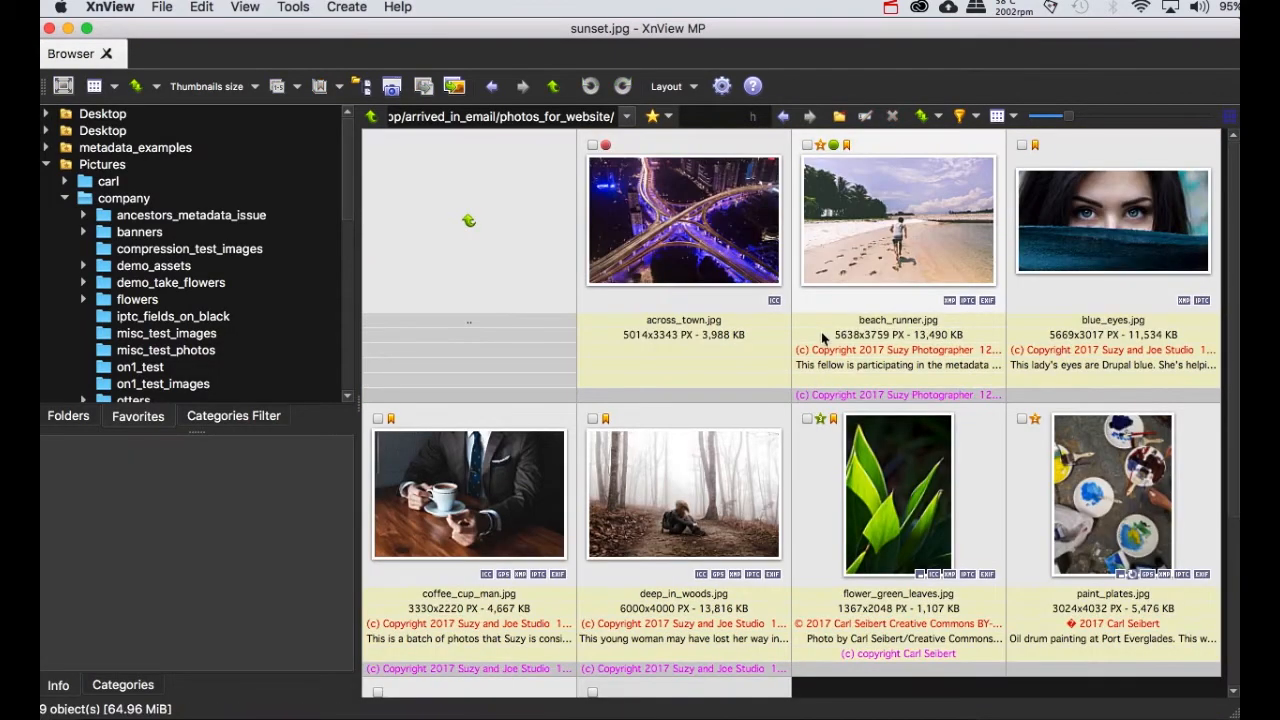
left_click(845, 313)
left_click(1014, 298, "shift")
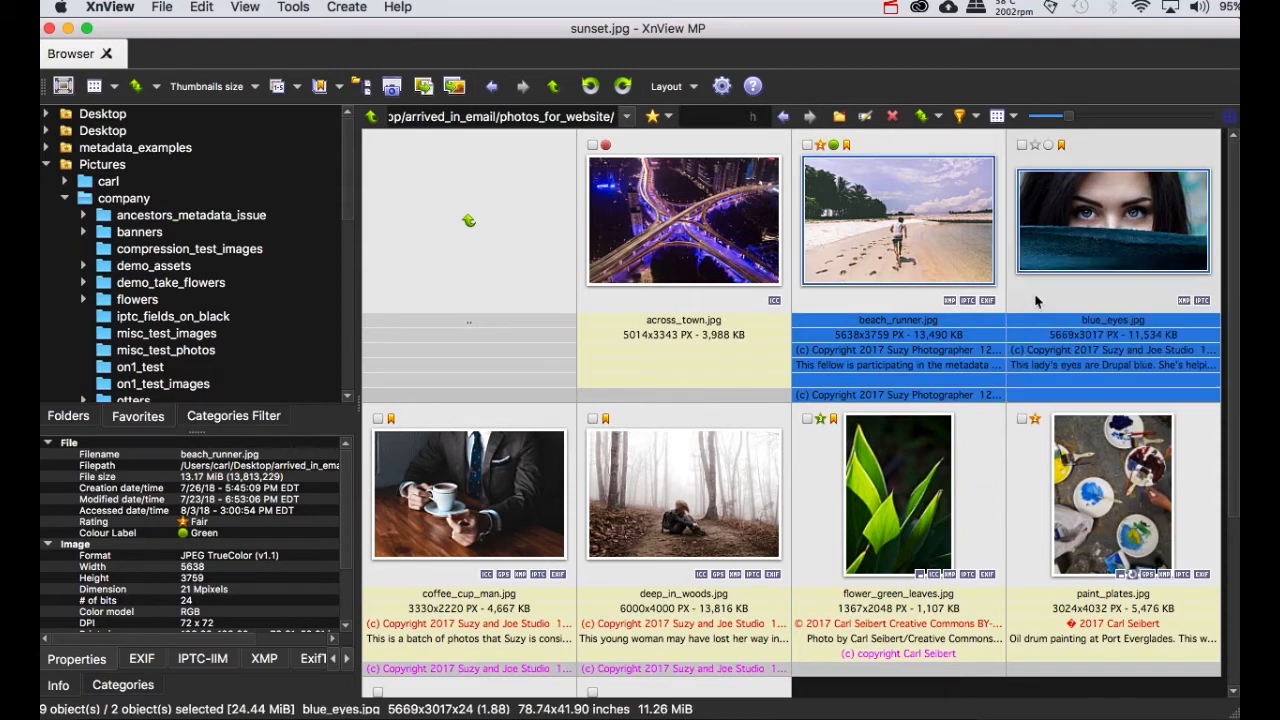
left_click(405, 575, "super")
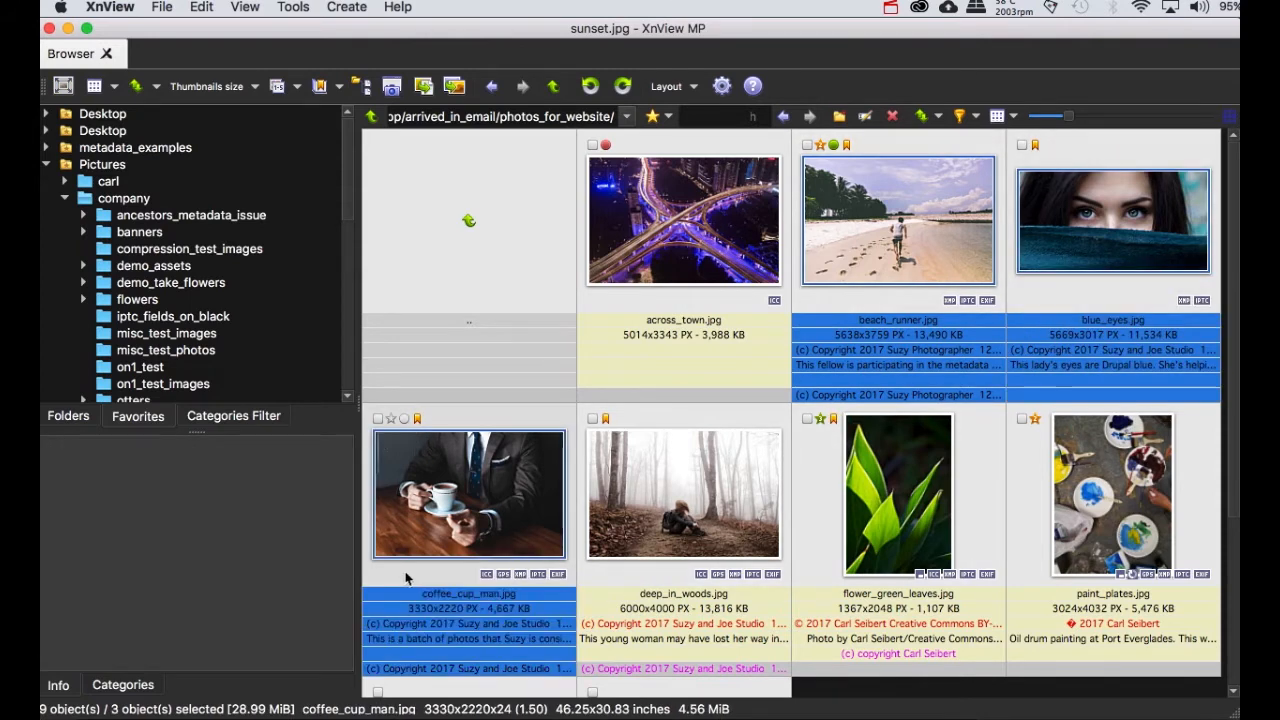
left_click(641, 597, "super")
left_click(828, 560, "super")
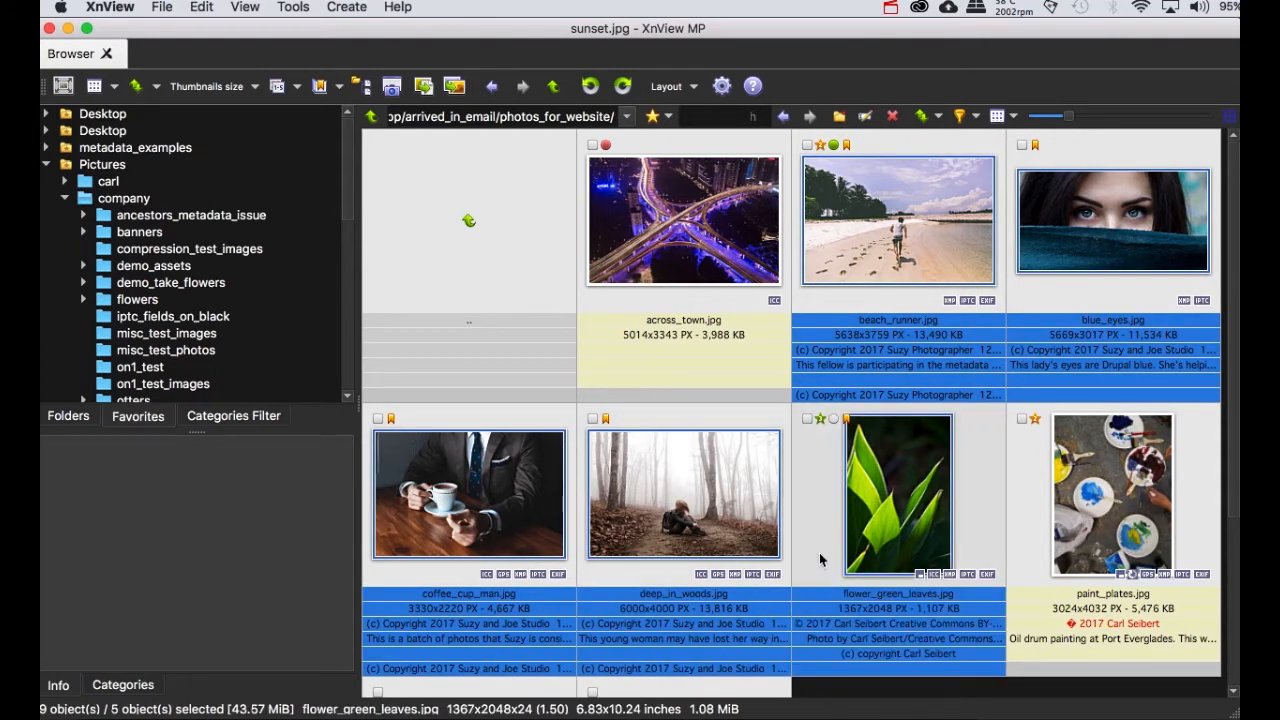
left_click(1024, 566, "super")
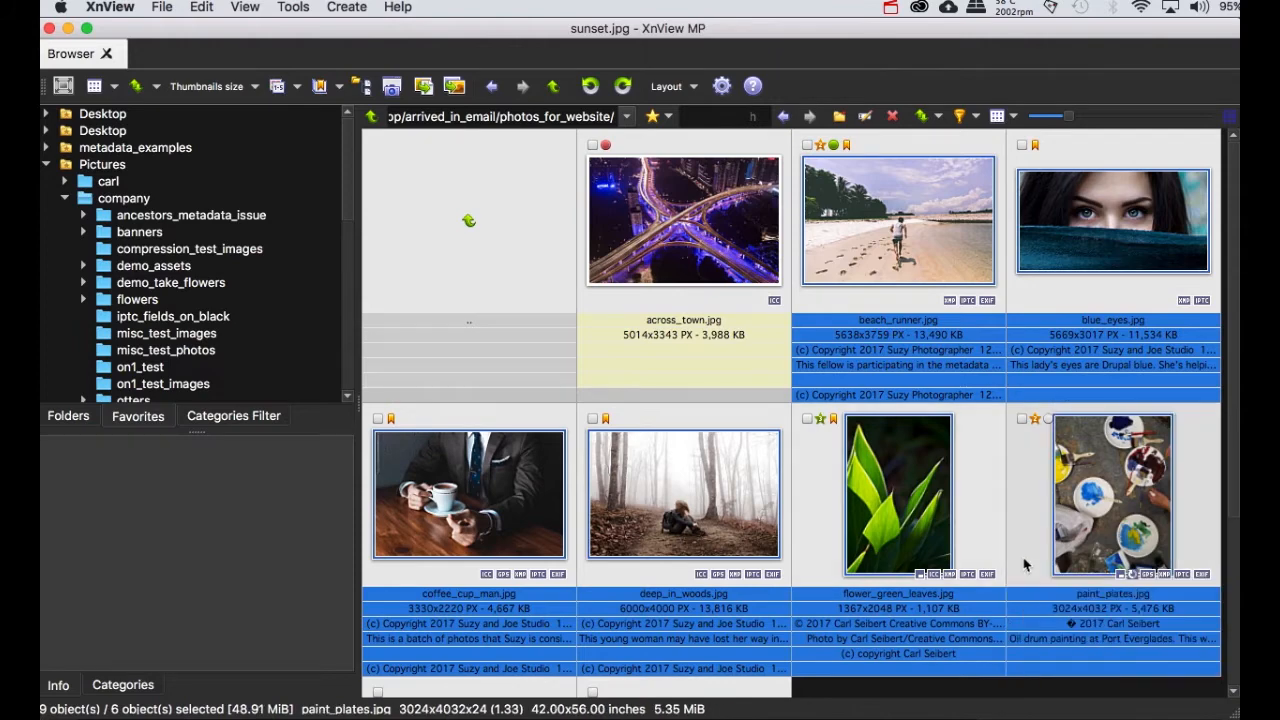
scroll(1024, 566, "down", 3)
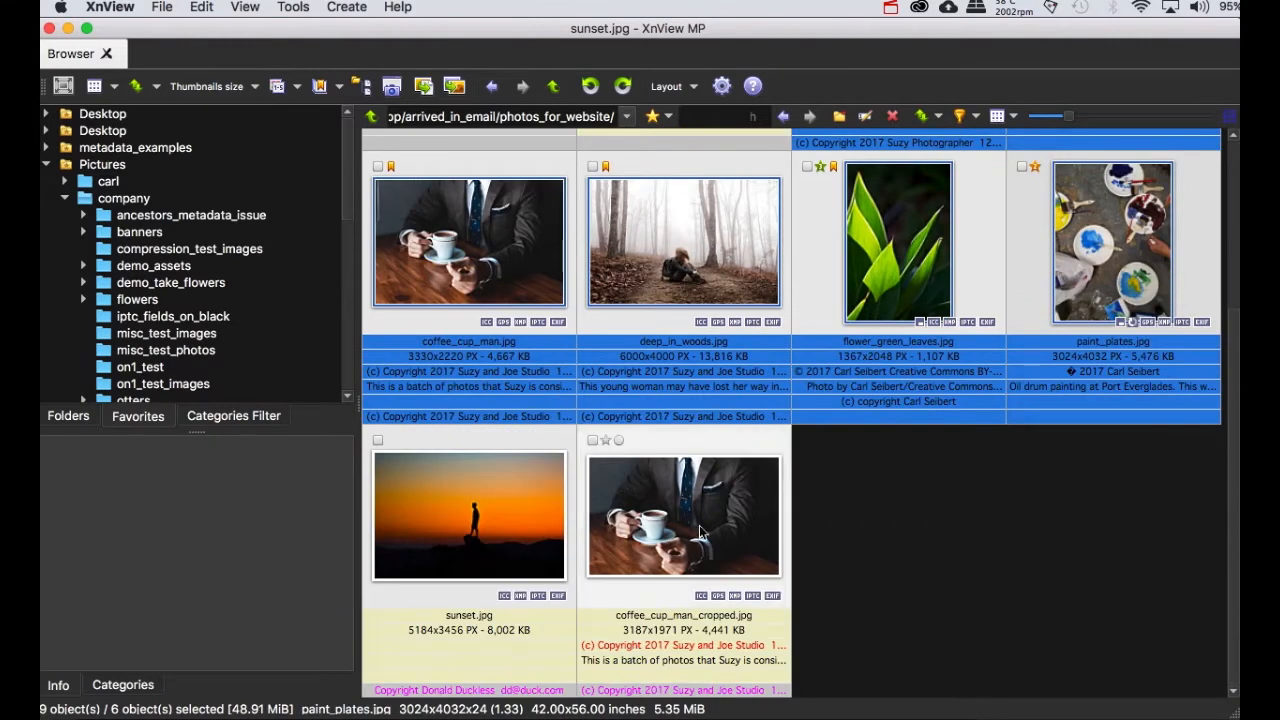
left_click(712, 447, "super")
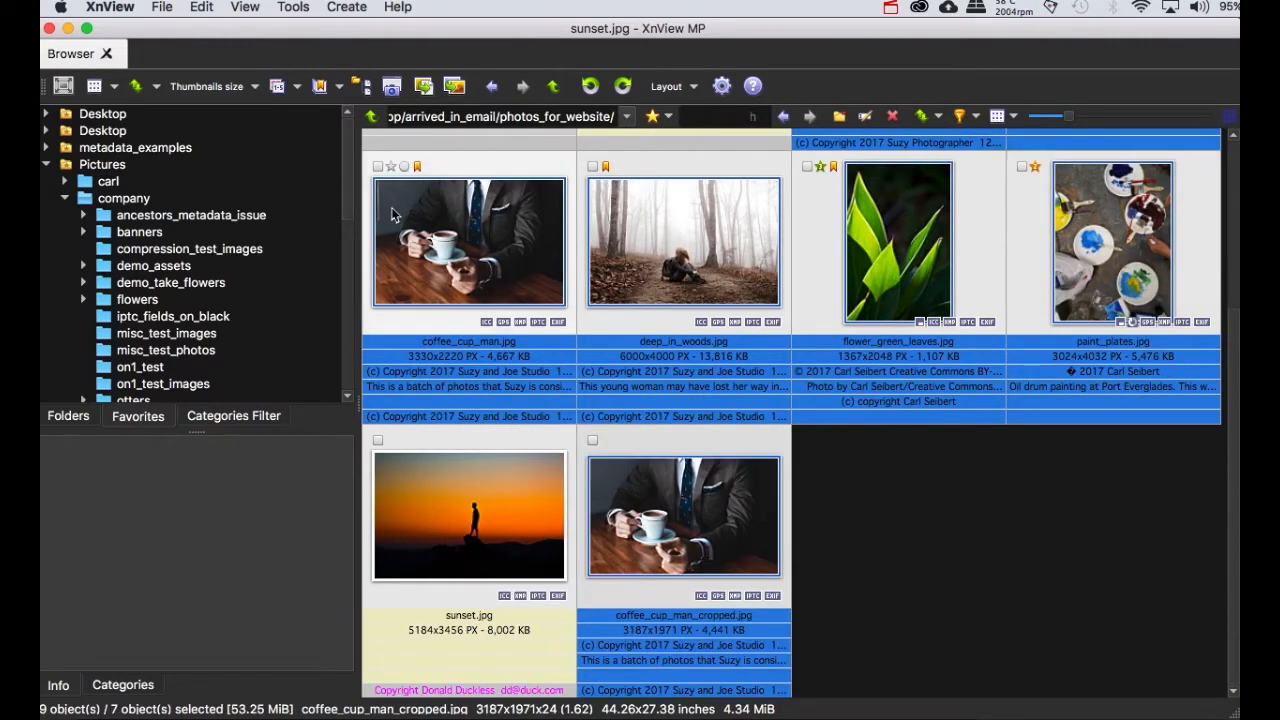
left_click(412, 330, "super")
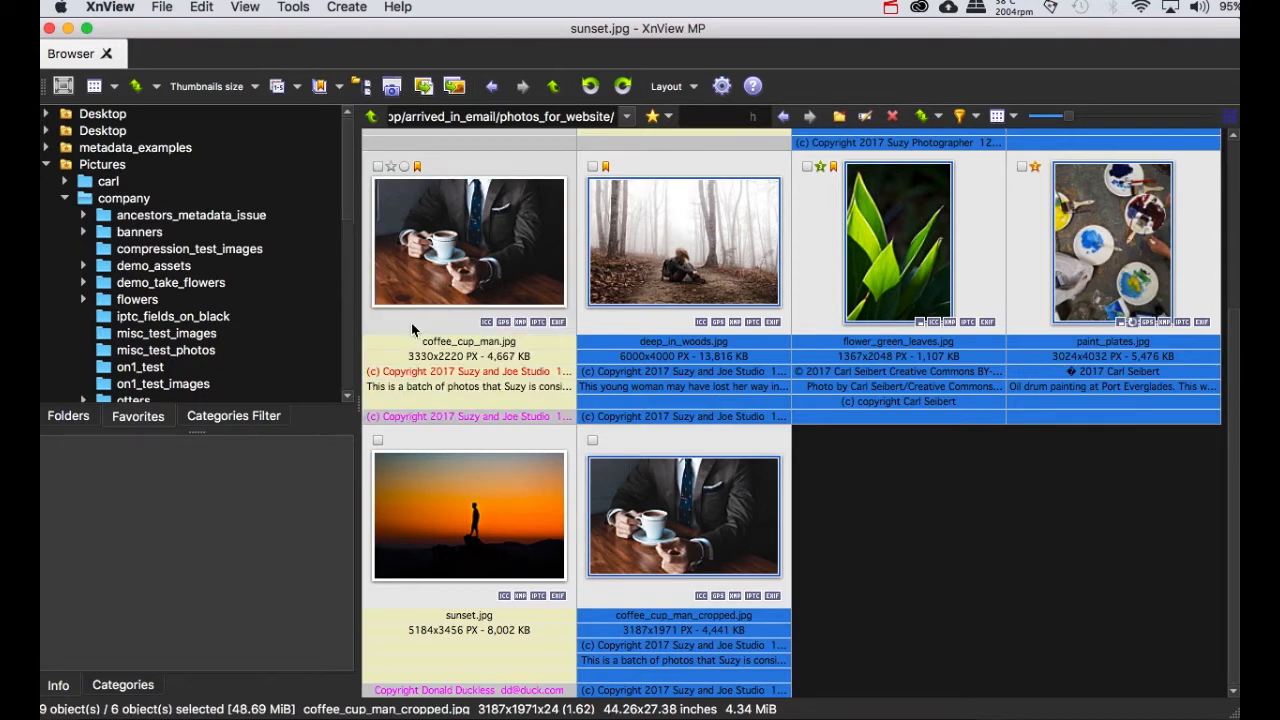
Batch convert the six selected photos with the web_2048.xbs preset and close the conversion window.
right_click(649, 336)
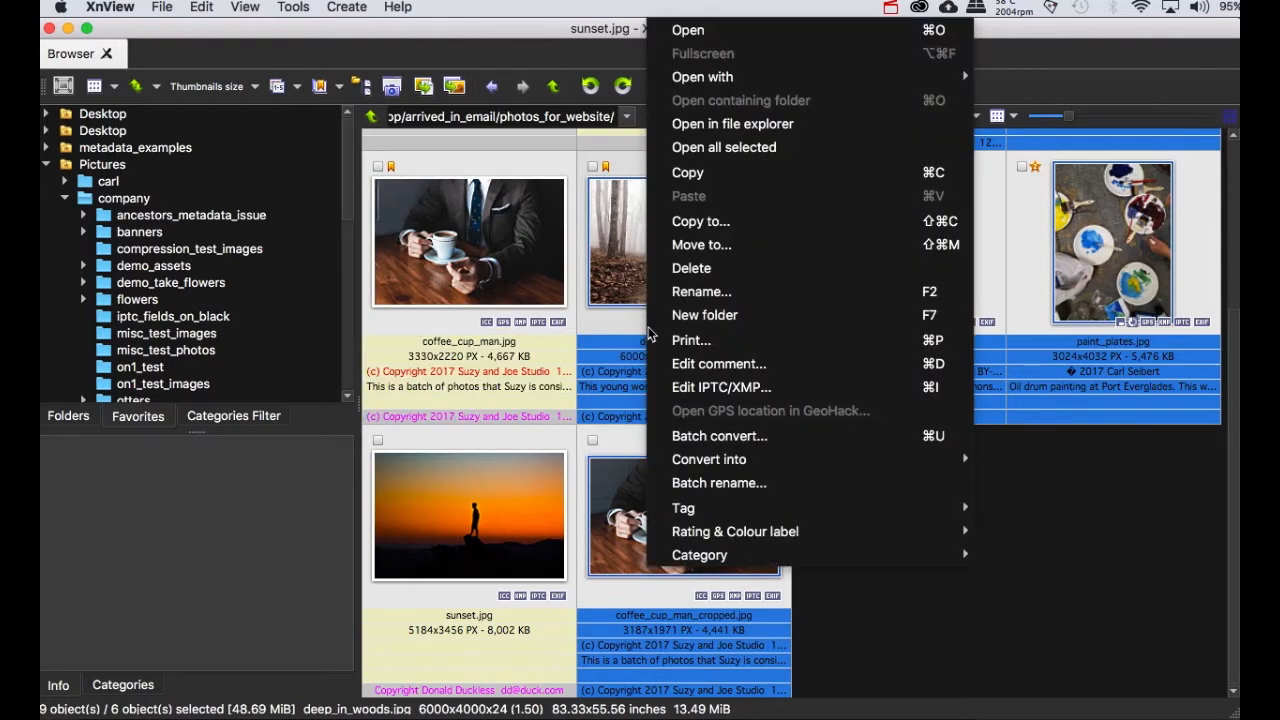
left_click(689, 443)
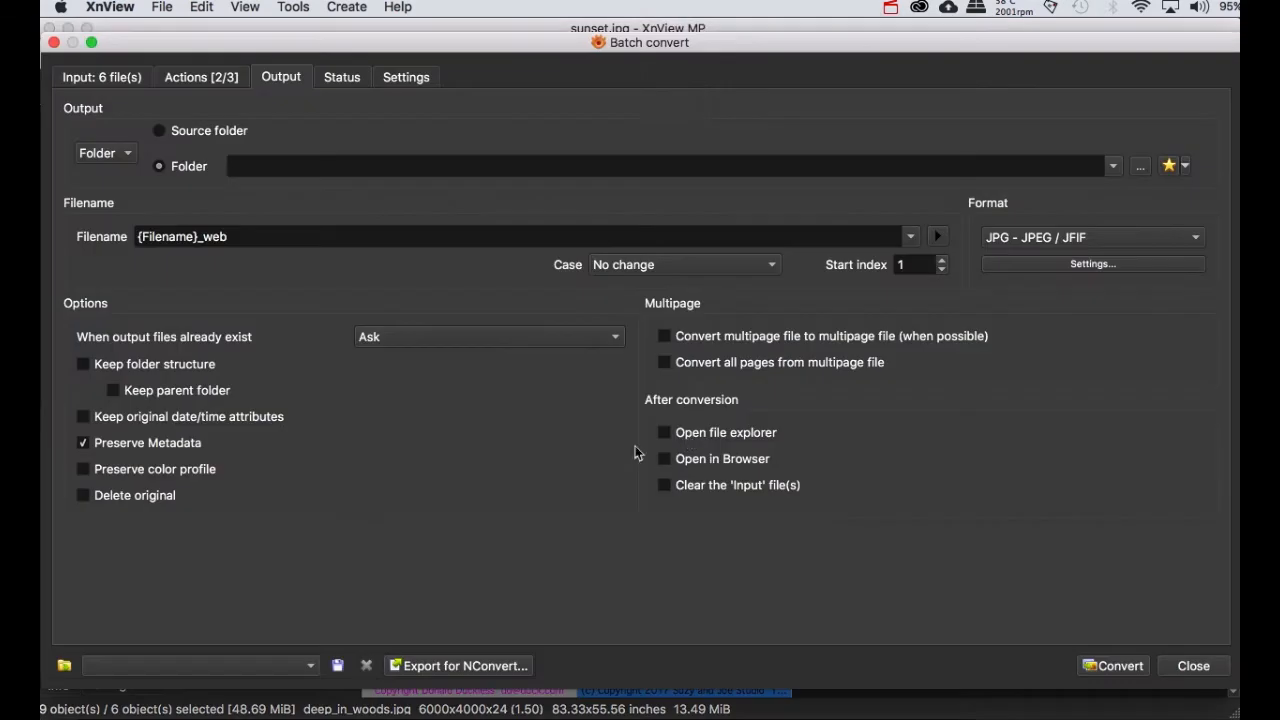
left_click(311, 665)
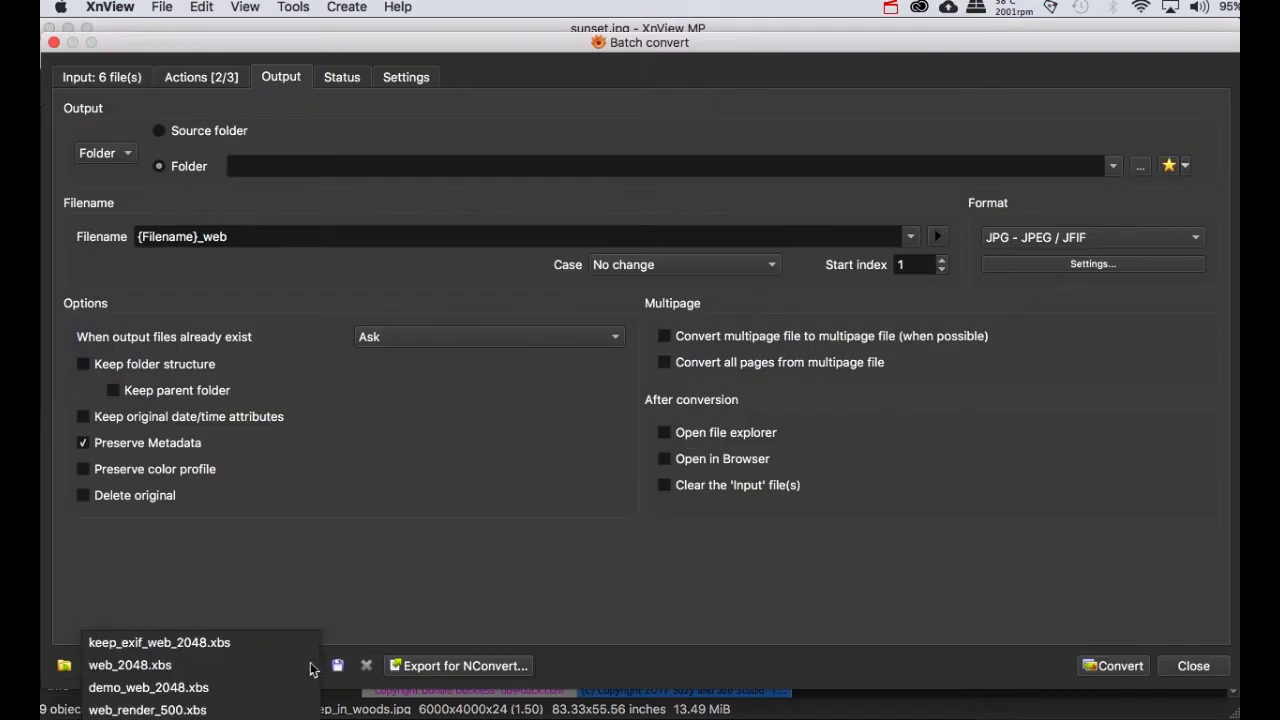
left_click(251, 668)
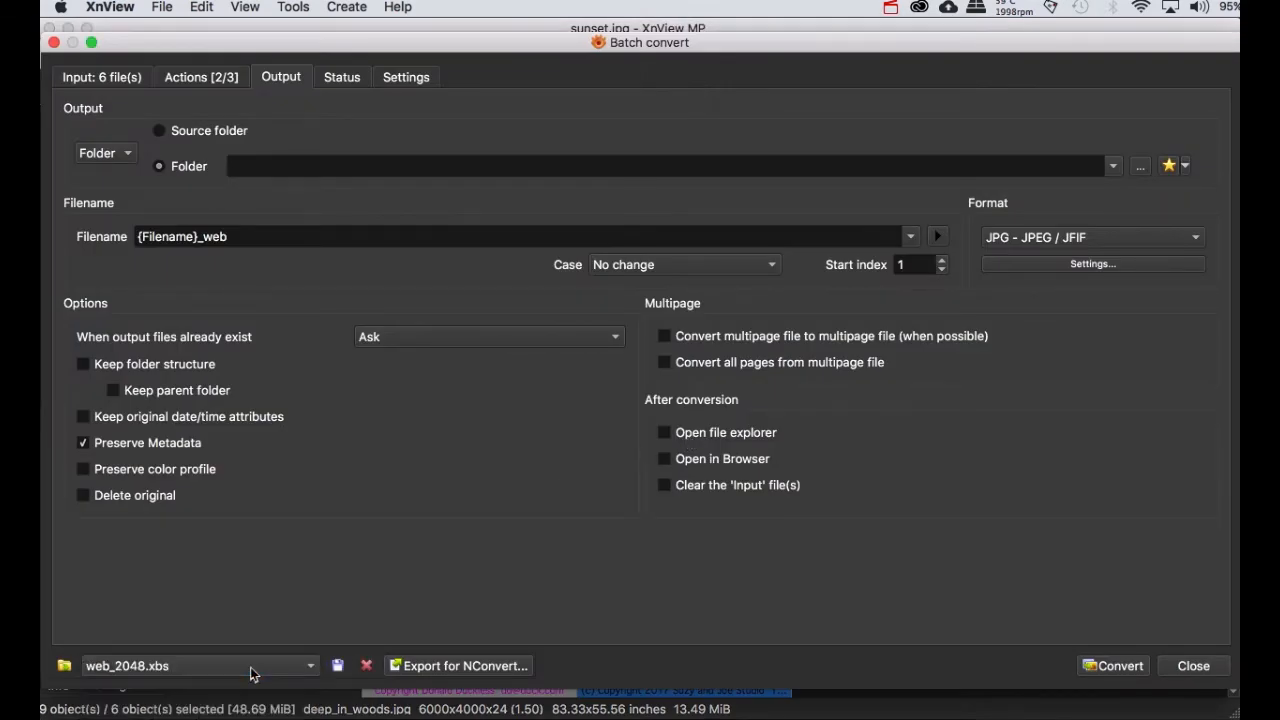
left_click(1126, 665)
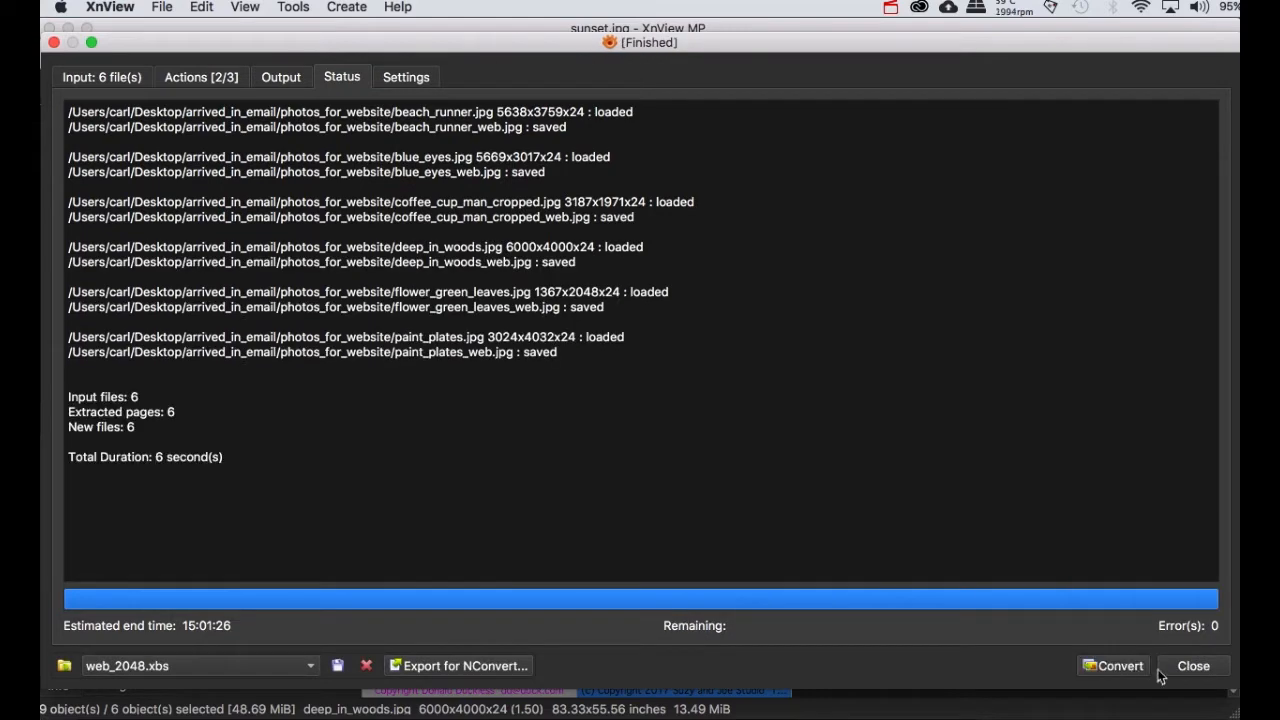
left_click(1180, 674)
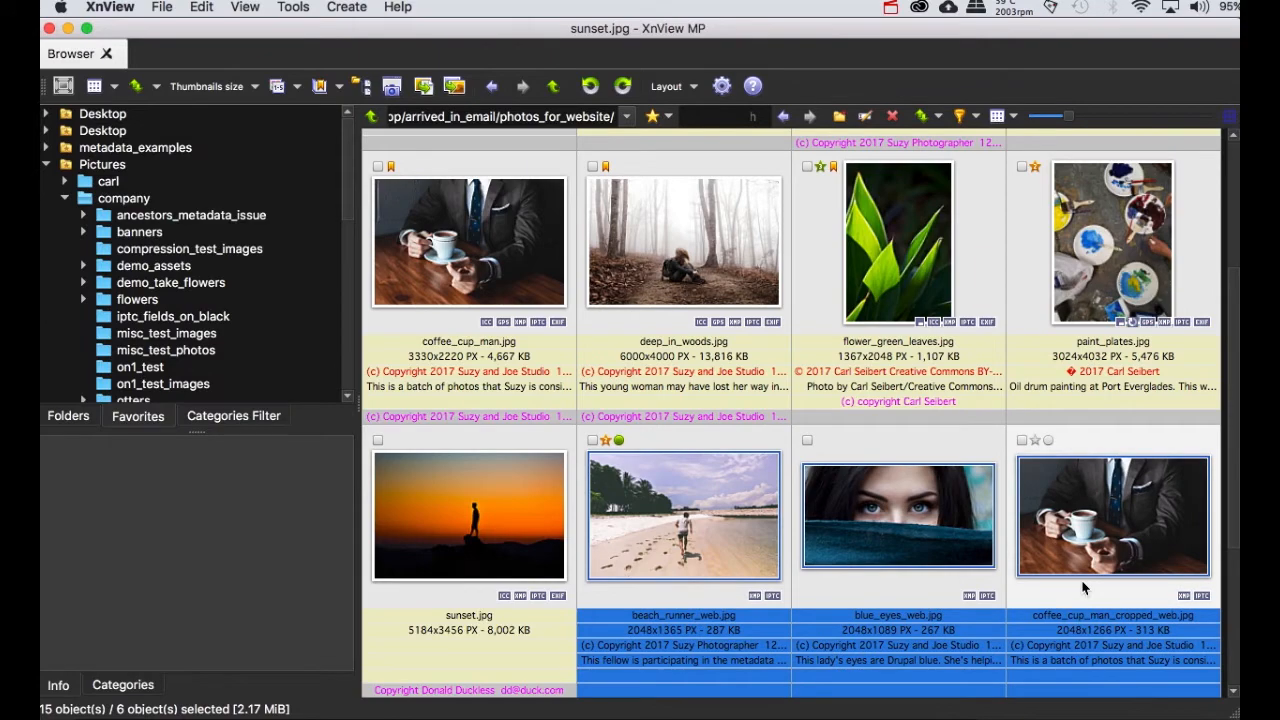
Look over the converted _web copies in photos_for_website, including their pixel dimensions, file sizes and copyright lines.
scroll(1085, 588, "down", 3)
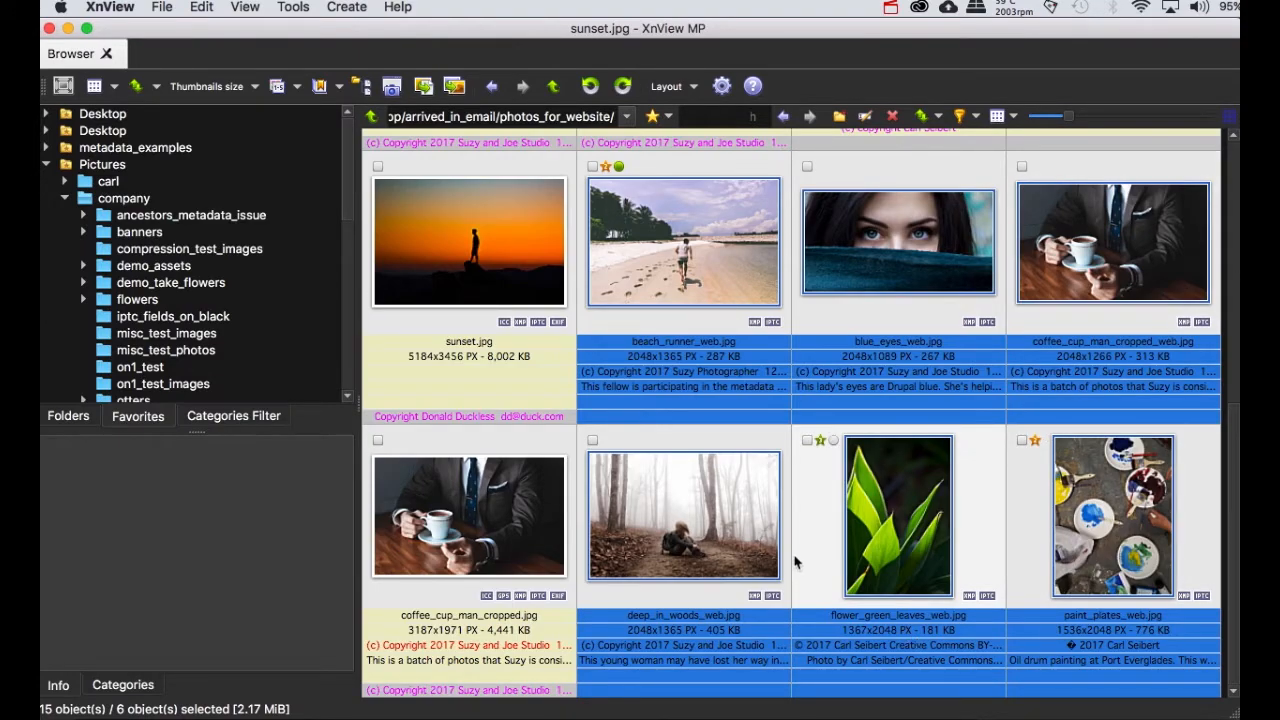
mouse_move(717, 317)
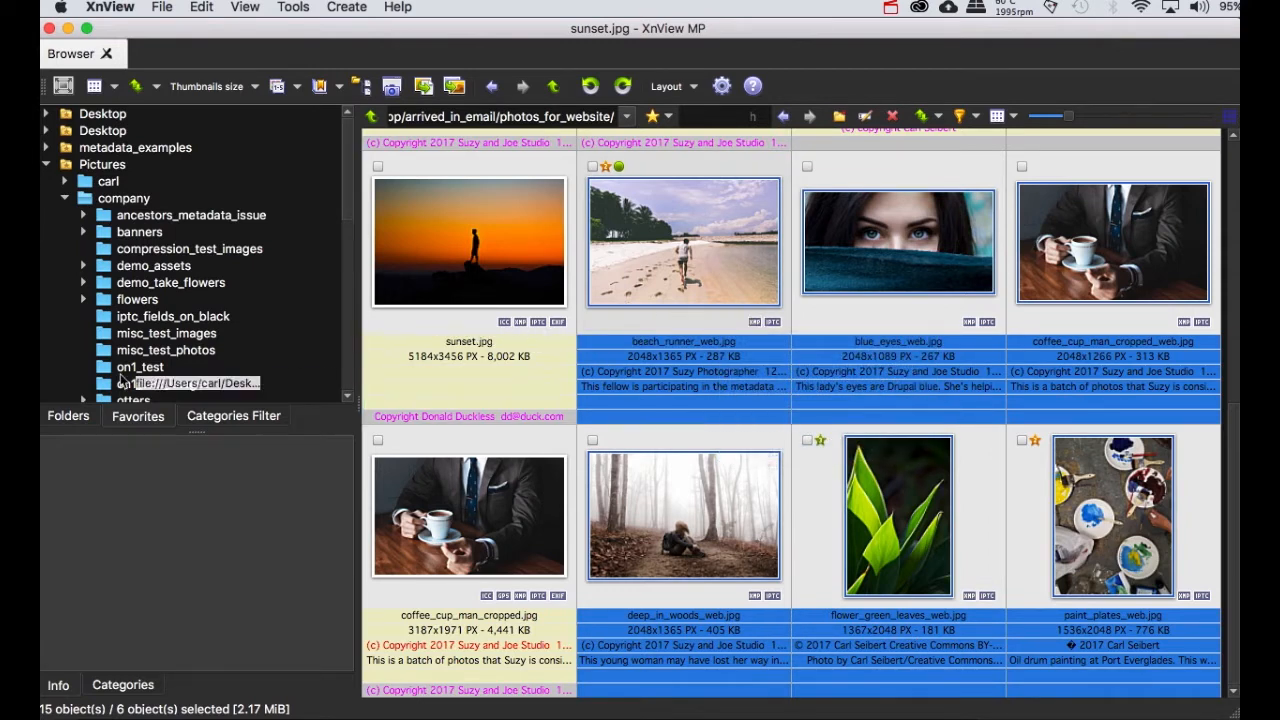
left_click_drag(42, 413, 564, 366)
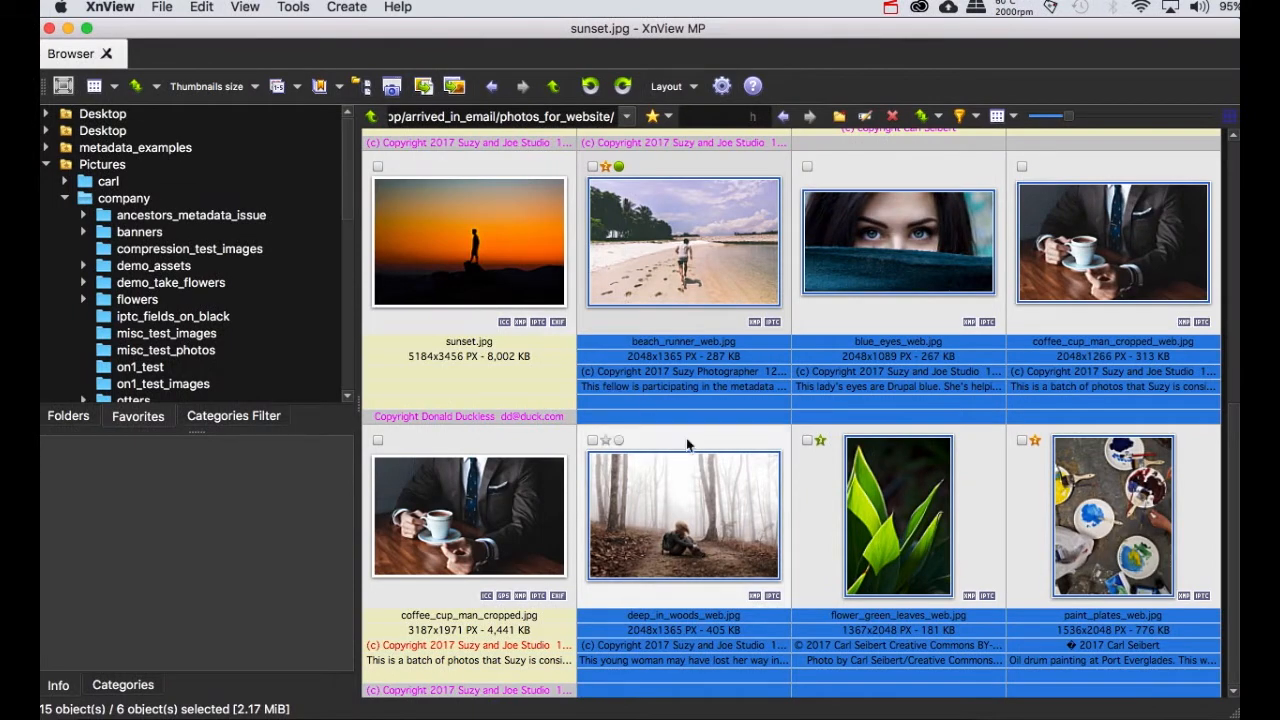
Batch convert sunset.jpg with the keep_exif_web_2048.xbs preset and close the conversion window.
left_click(399, 329)
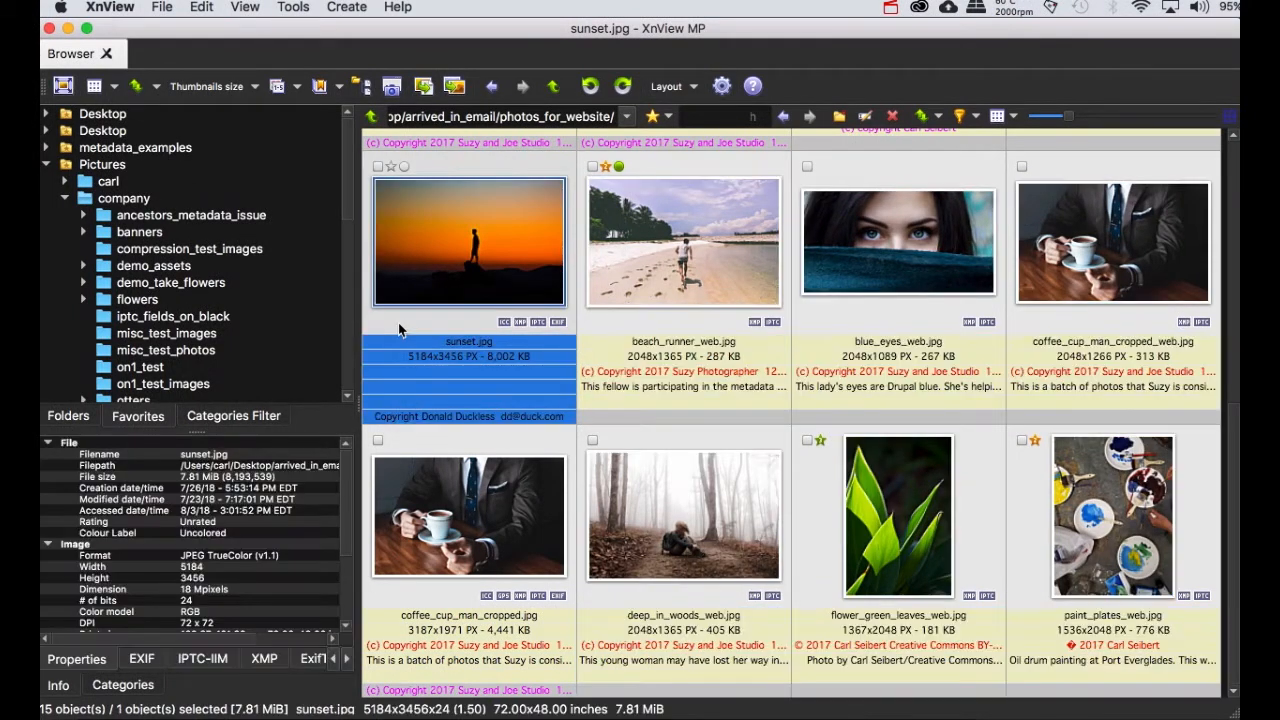
right_click(399, 329)
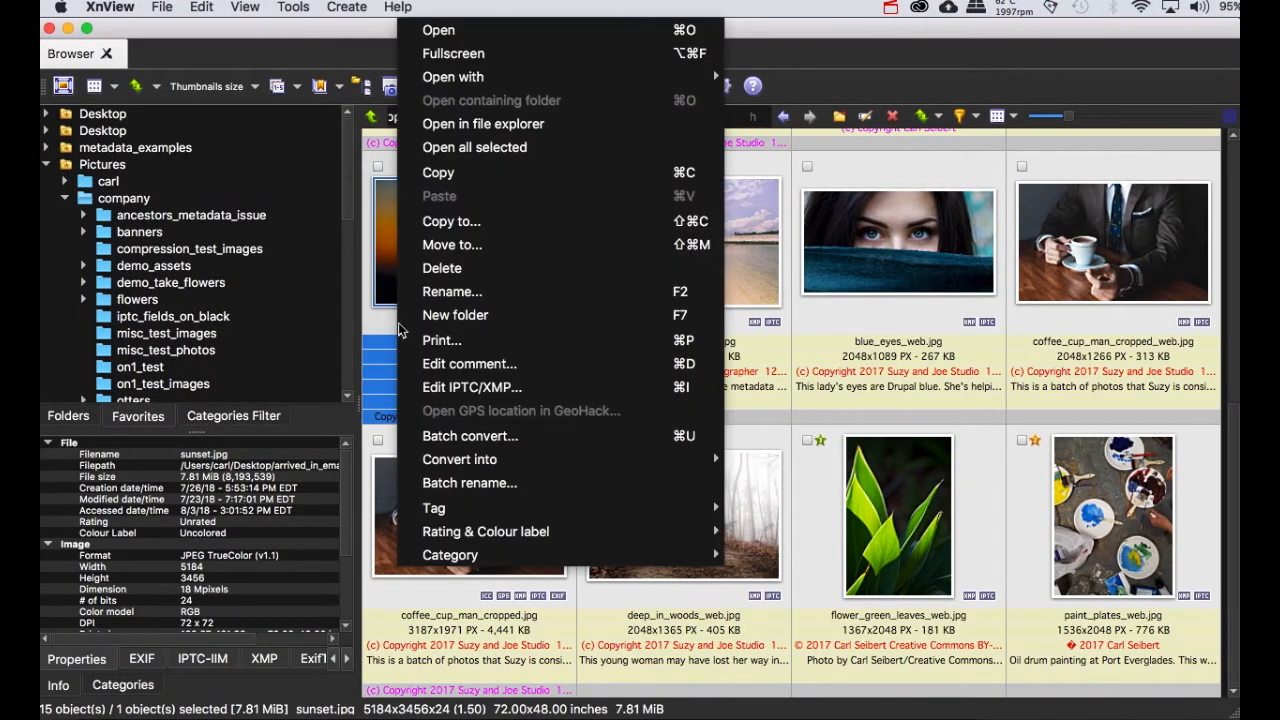
left_click(430, 437)
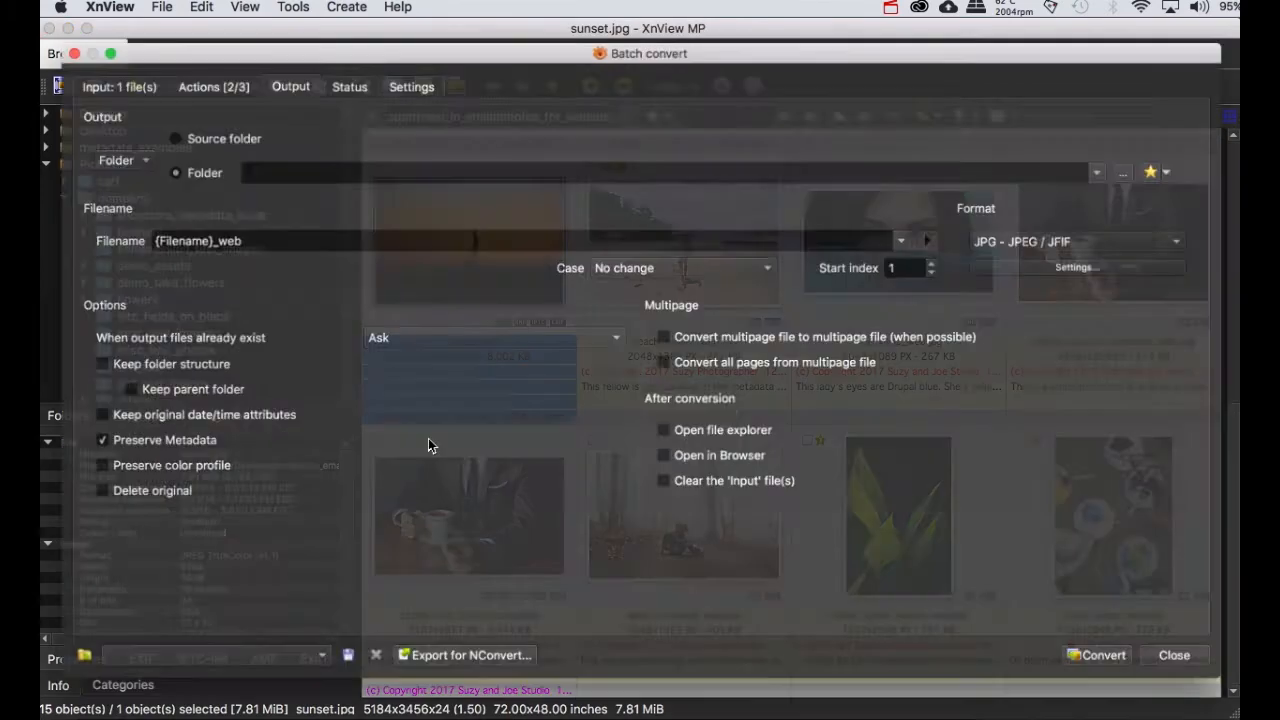
left_click(310, 665)
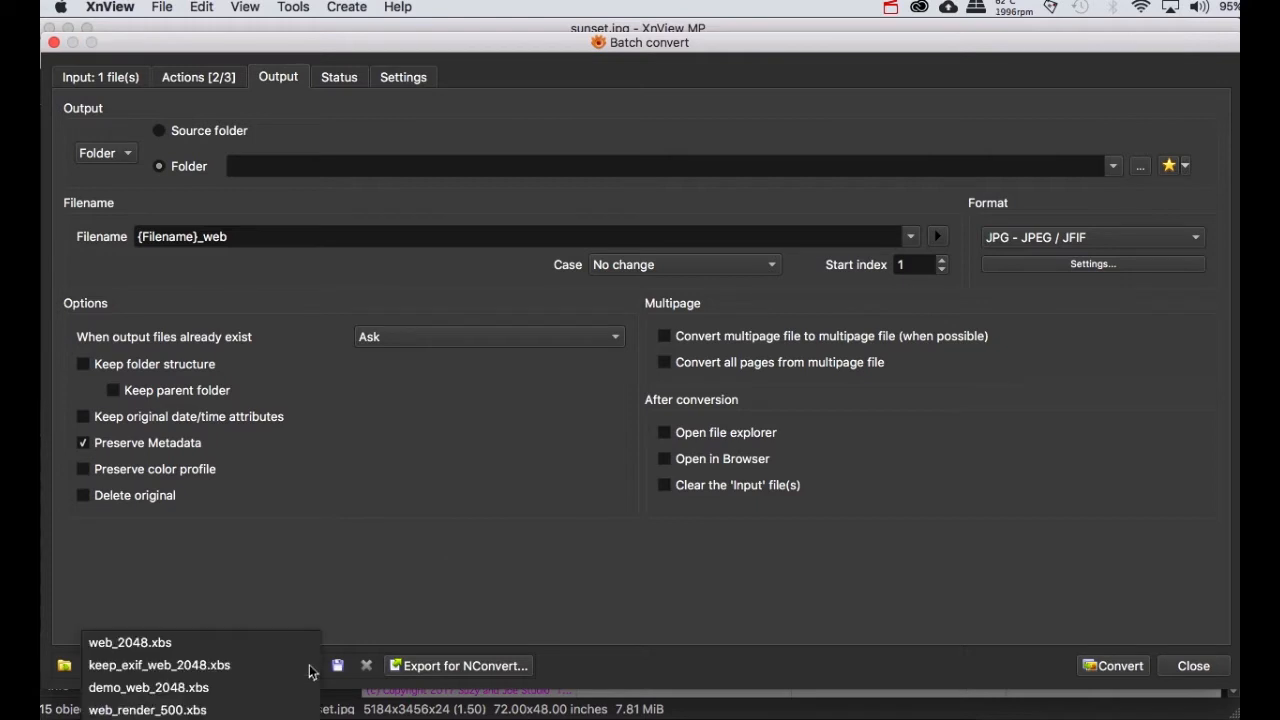
left_click(225, 675)
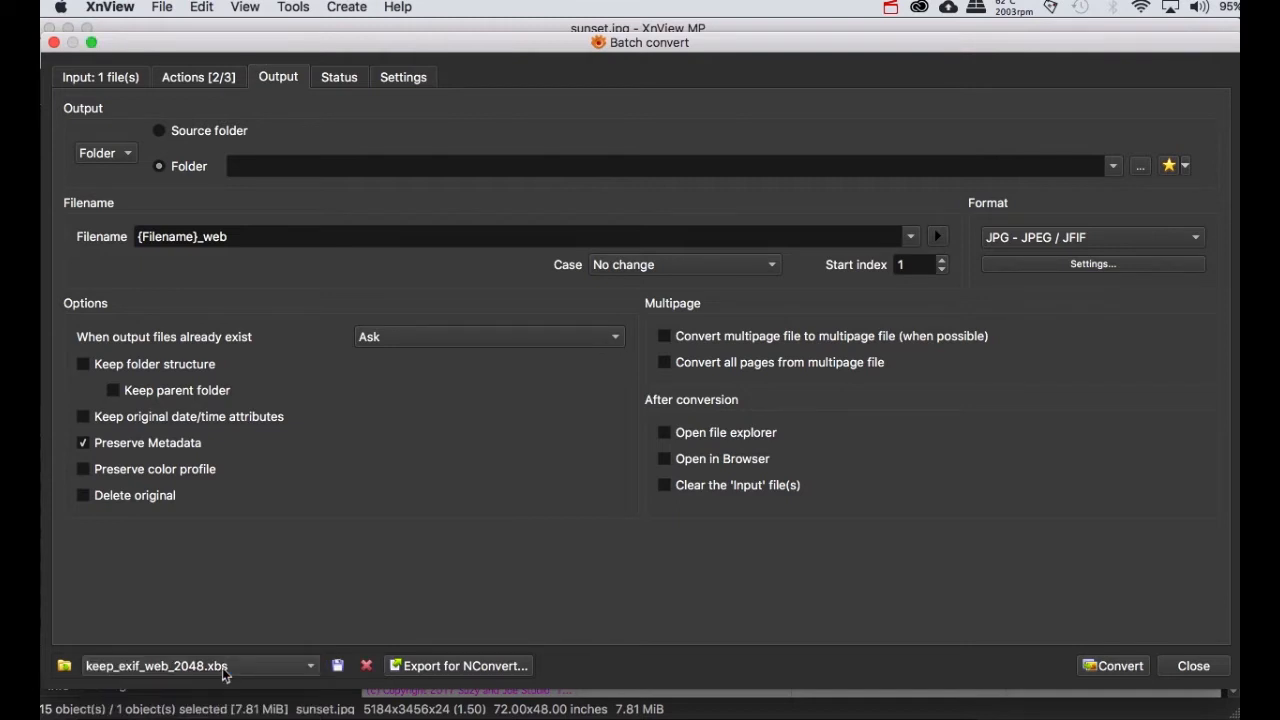
left_click(1118, 667)
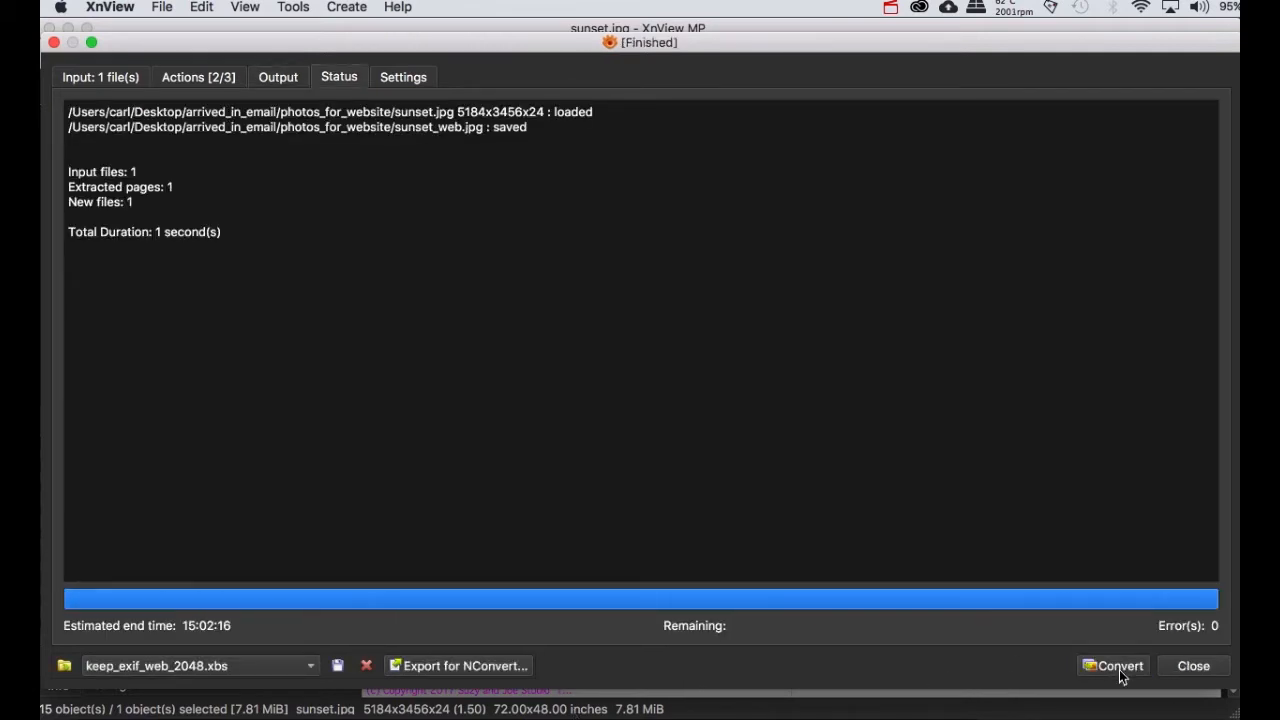
left_click(1193, 666)
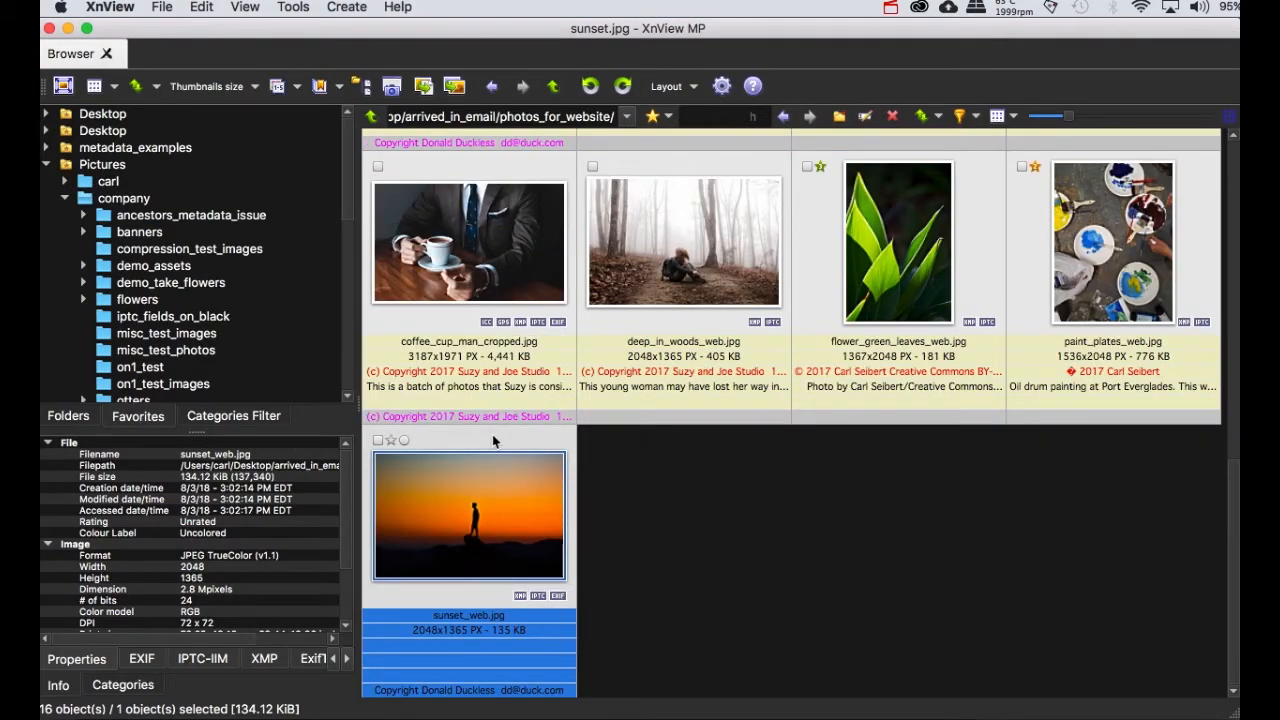
Switch to the WordPress Upload New Media page in Chrome to view its upload area, and return to XnView MP.
left_click_drag(470, 500, 528, 319)
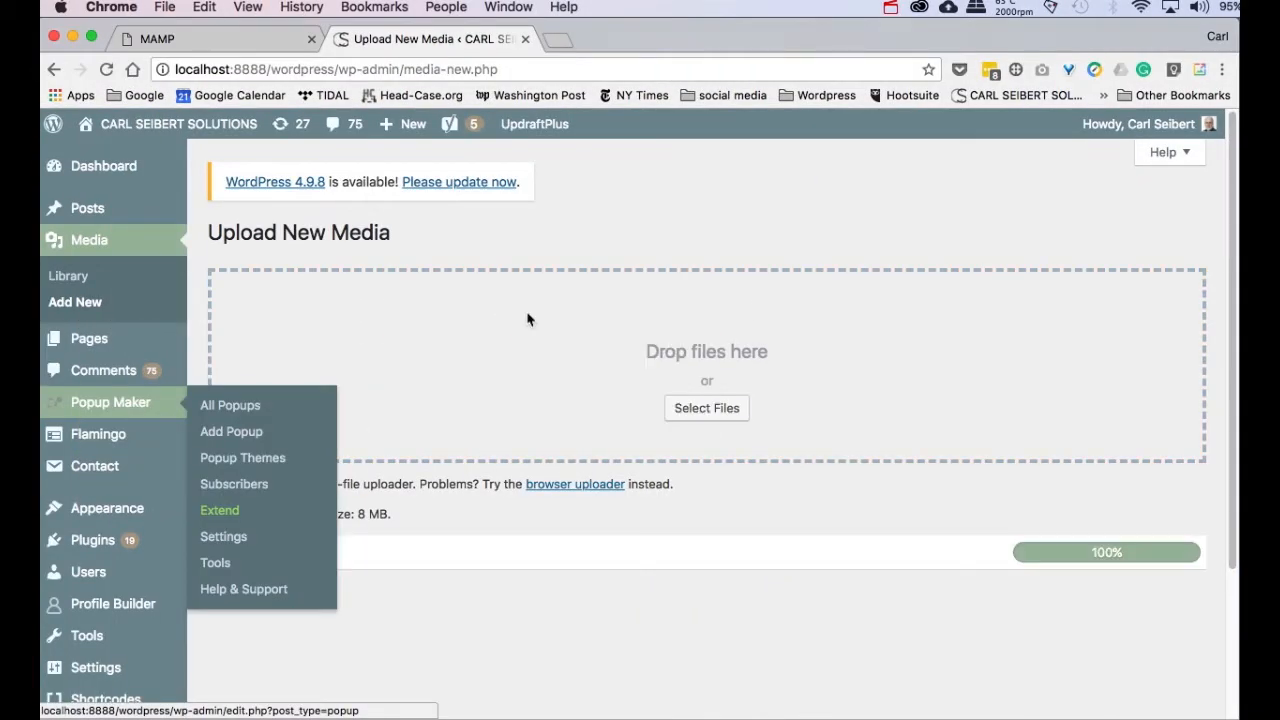
key("ctrl+Right")
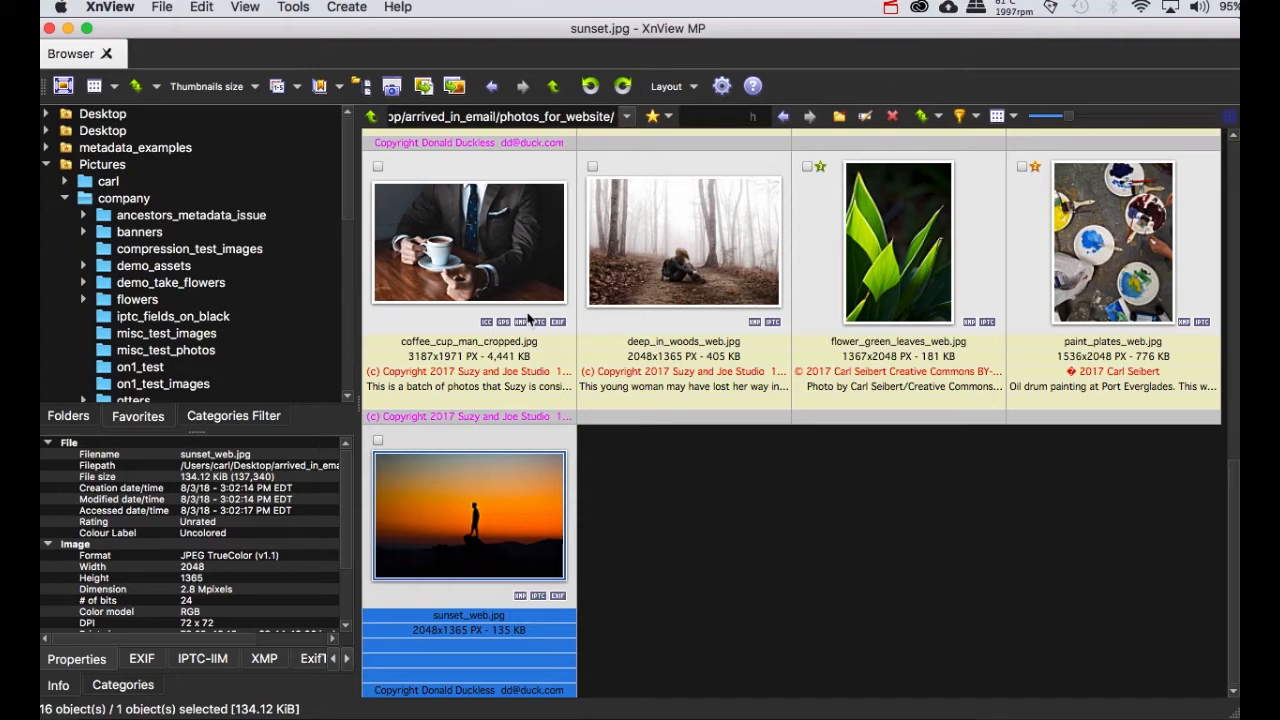
Check the details of flower_green_leaves_web.jpg and paint_plates_web.jpg, and view the leaves photo's caption in the IPTC/XMP editor without saving changes.
scroll(528, 318, "up", 3)
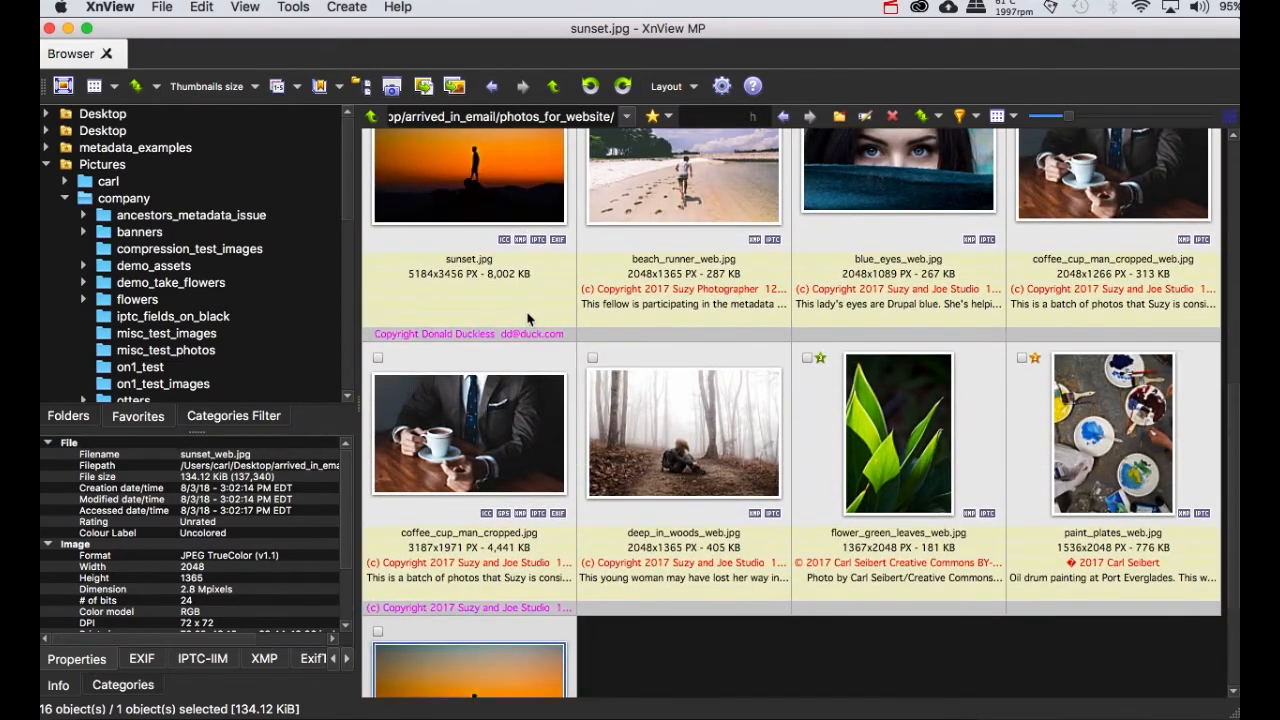
left_click(962, 421)
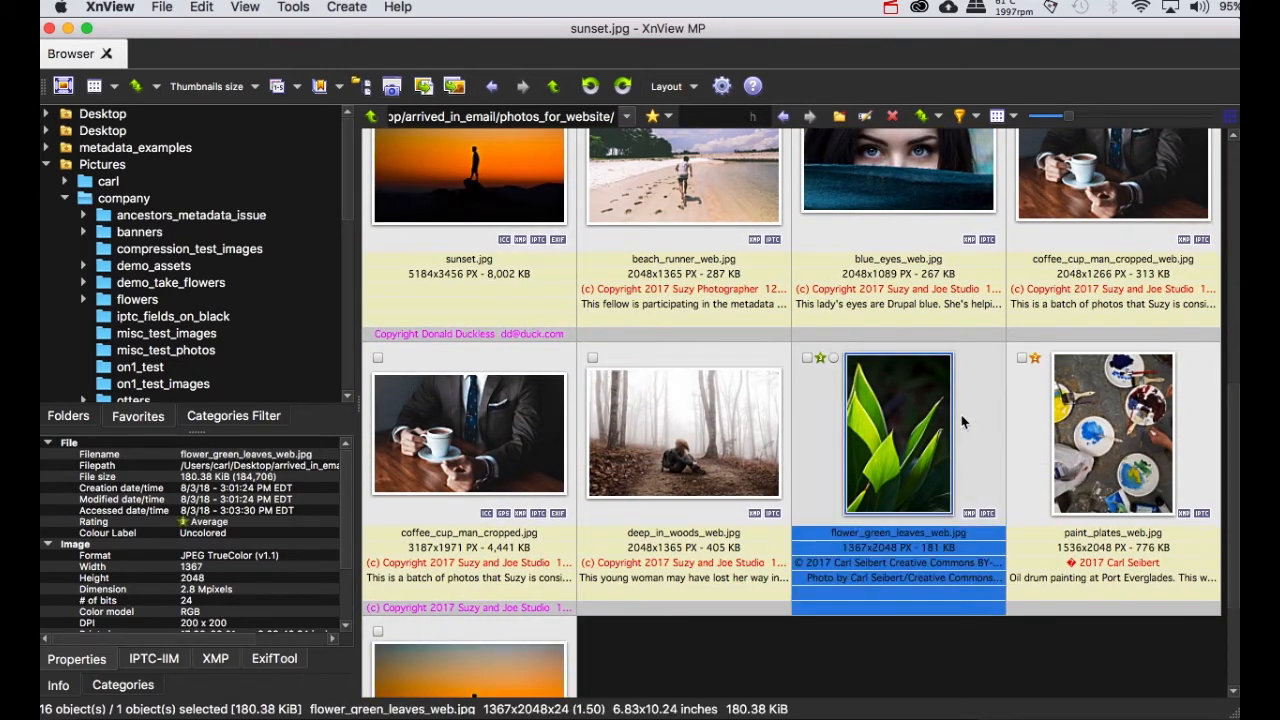
left_click(1022, 435)
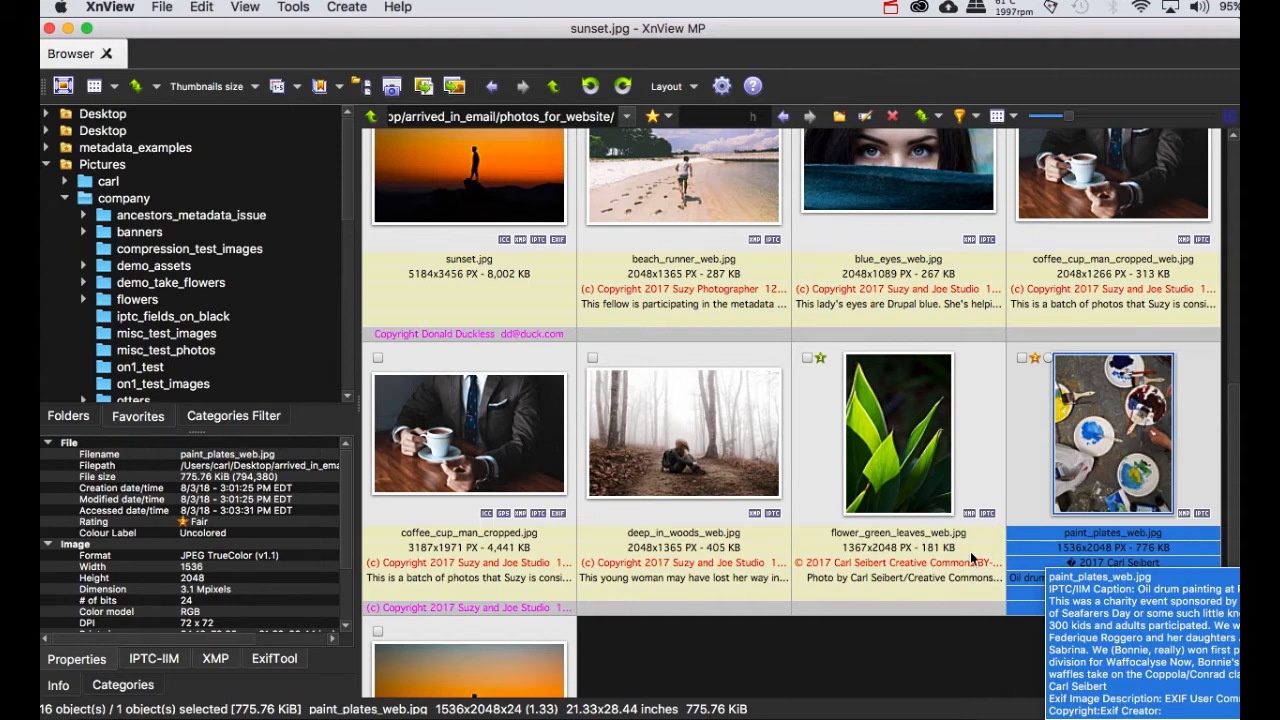
mouse_move(896, 548)
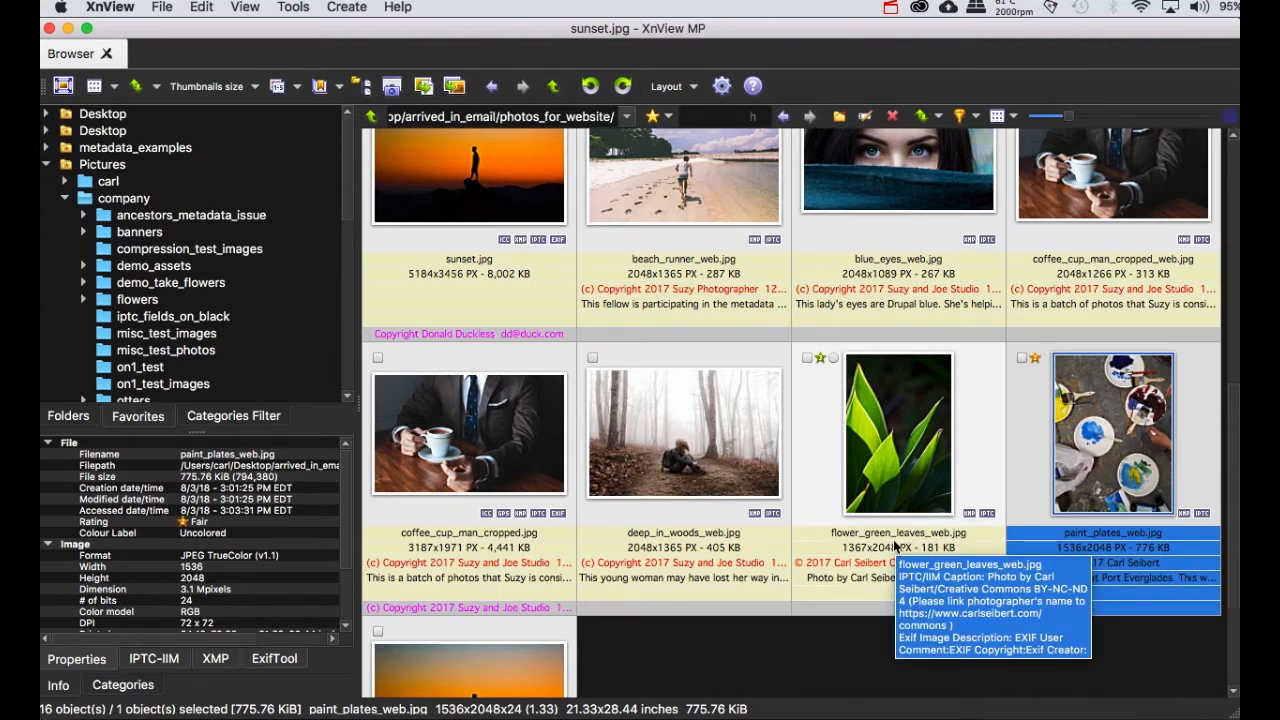
left_click(896, 548)
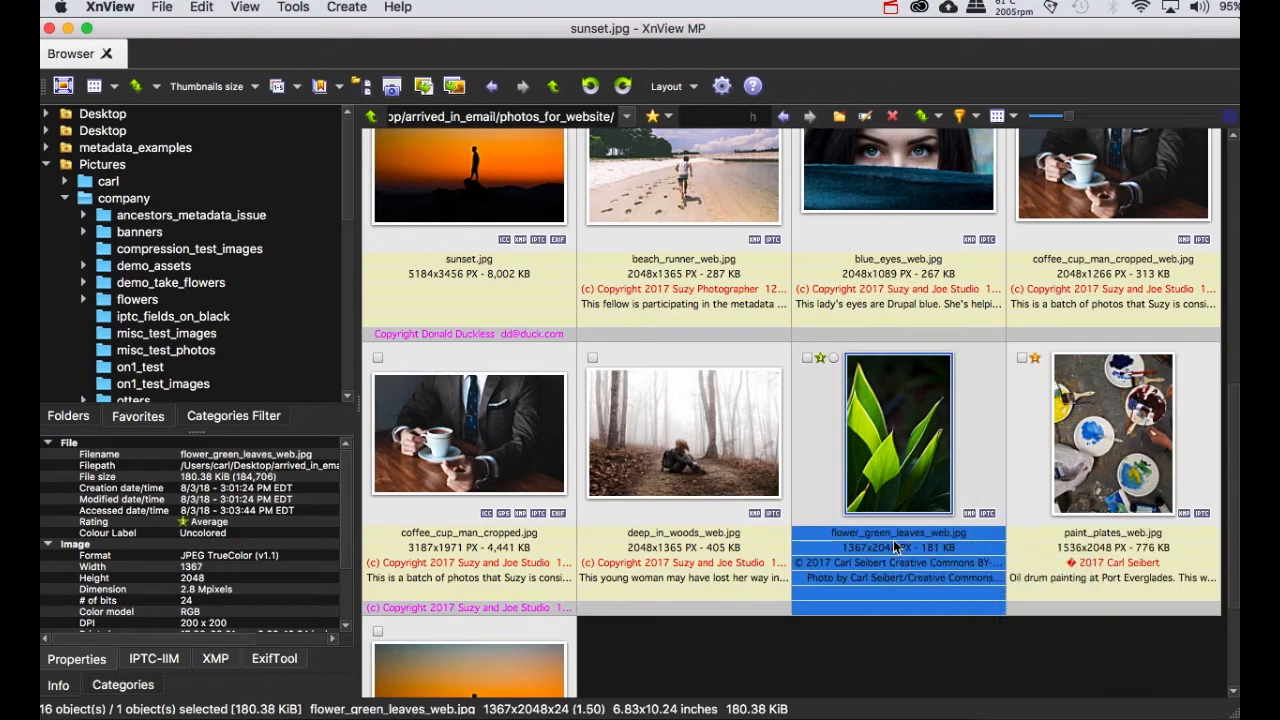
key("super+i")
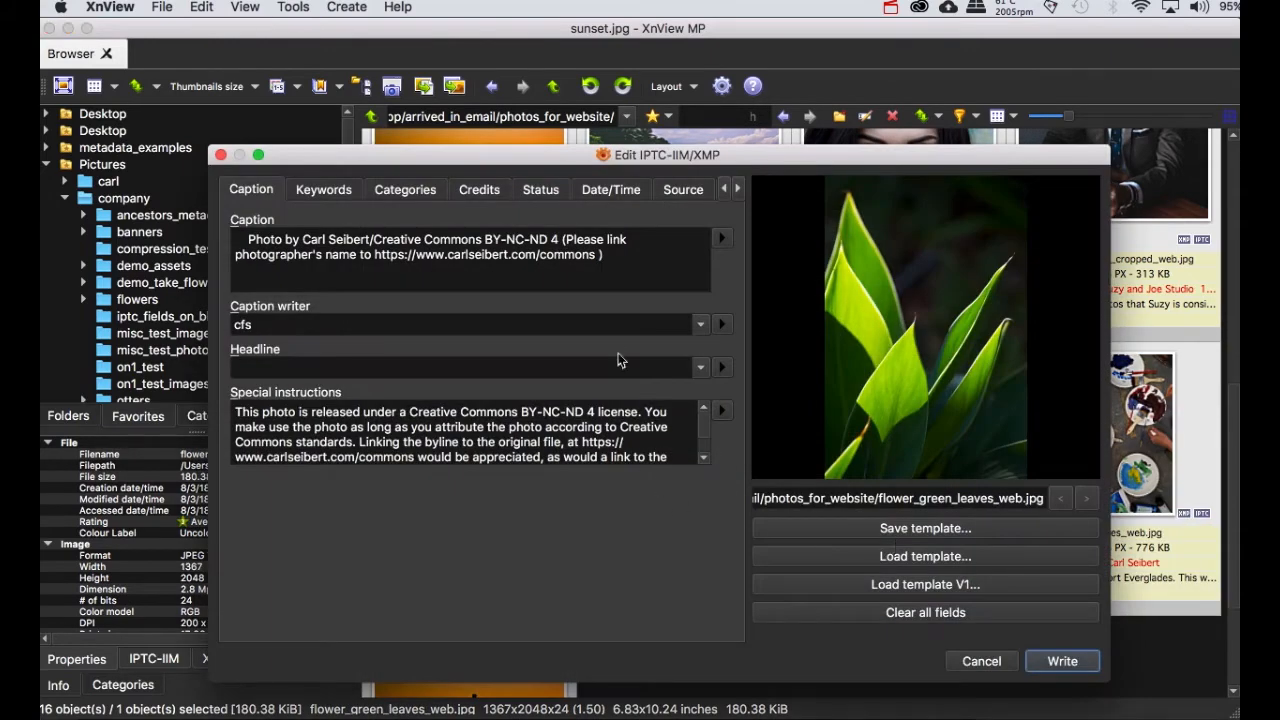
left_click_drag(602, 254, 228, 263)
left_click(981, 661)
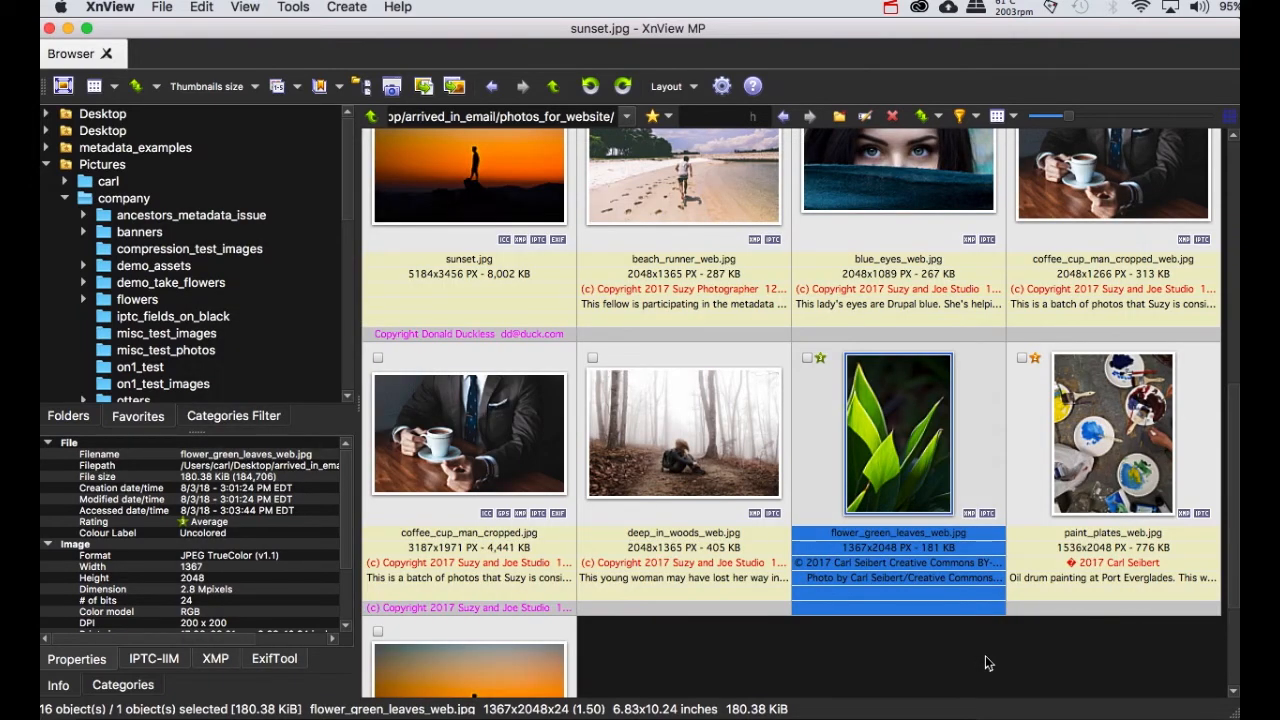
left_click(985, 657)
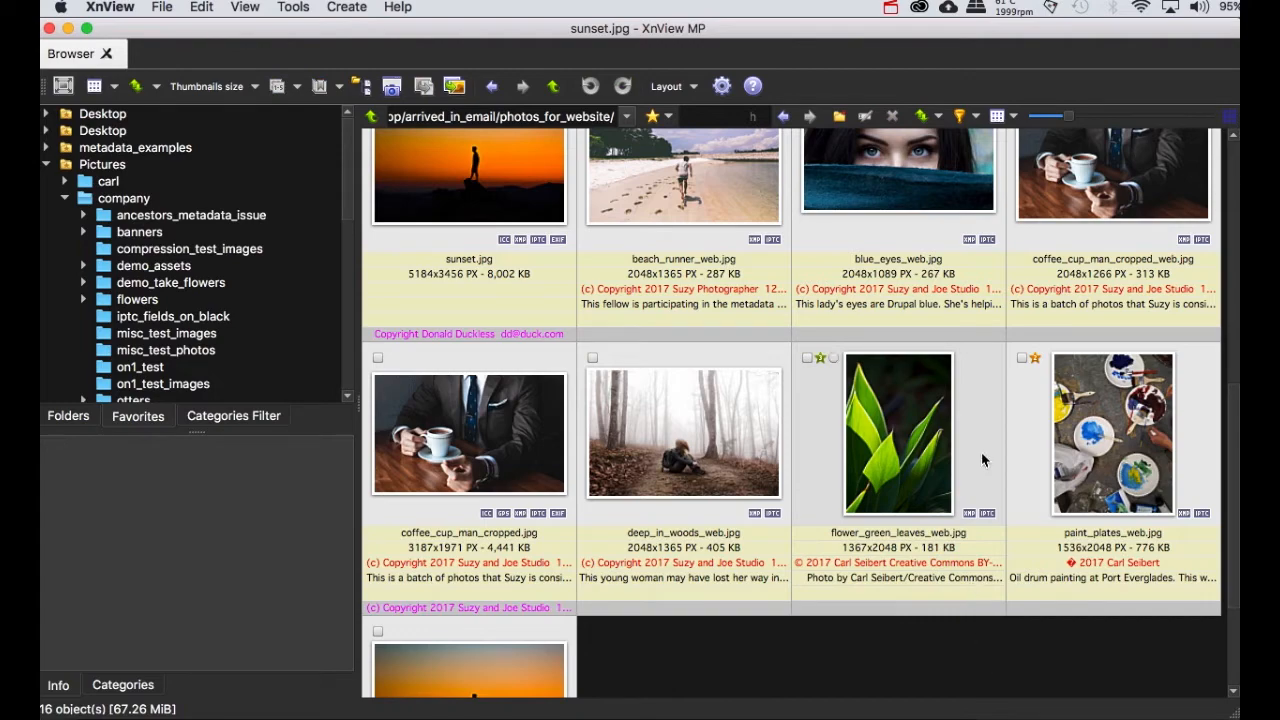
scroll(981, 460, "up", 10)
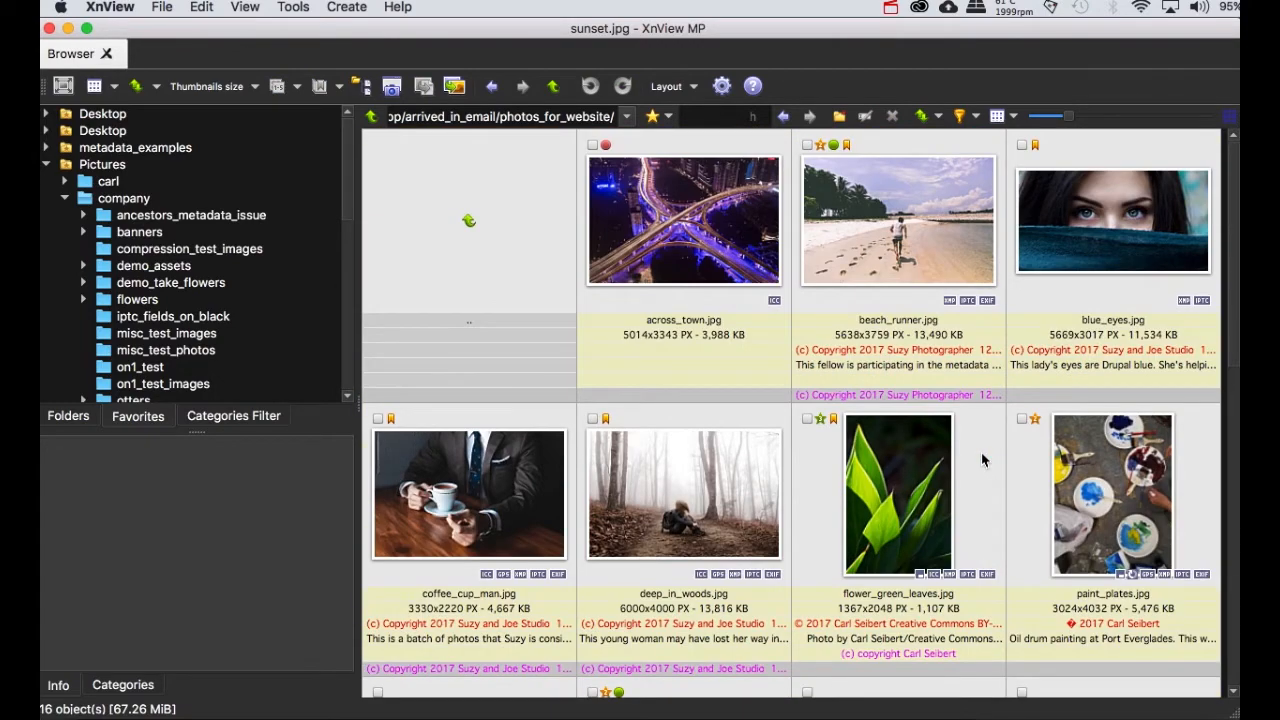
Open the photos_for_website folder, check its location under Desktop in the folder tree, and return to the favorites list.
left_click(725, 313)
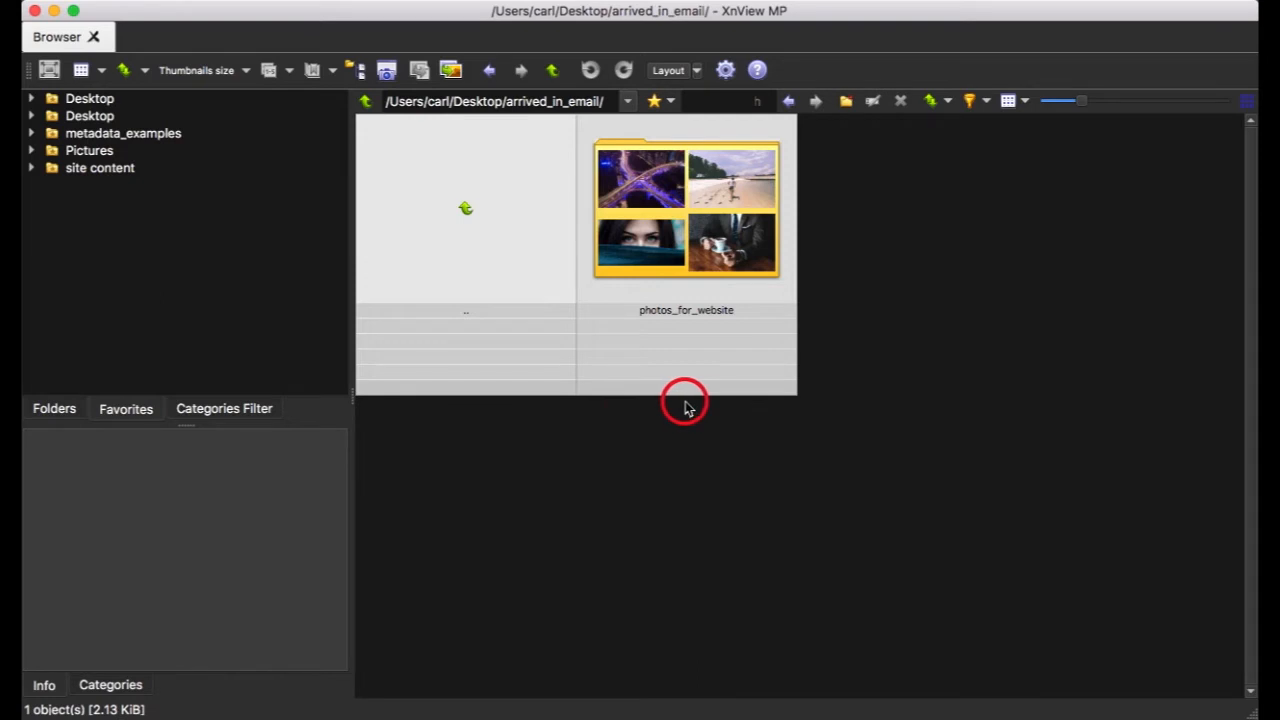
double_click(707, 237)
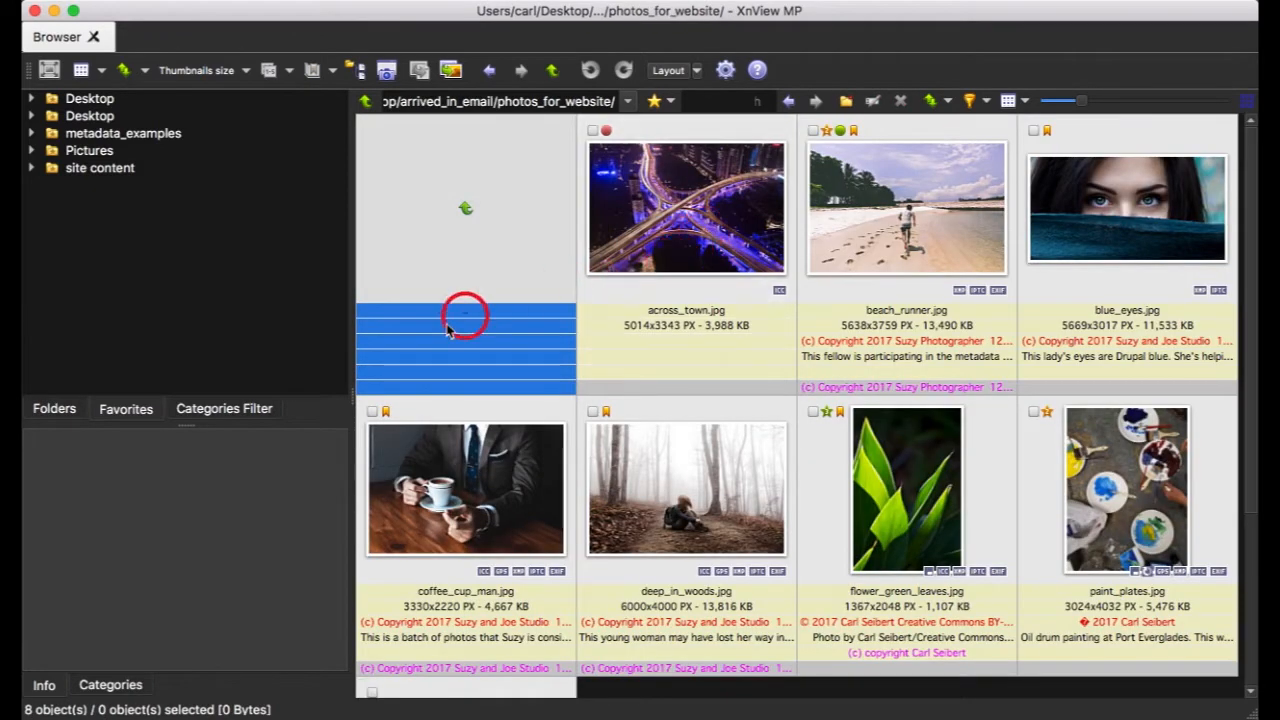
left_click(66, 418)
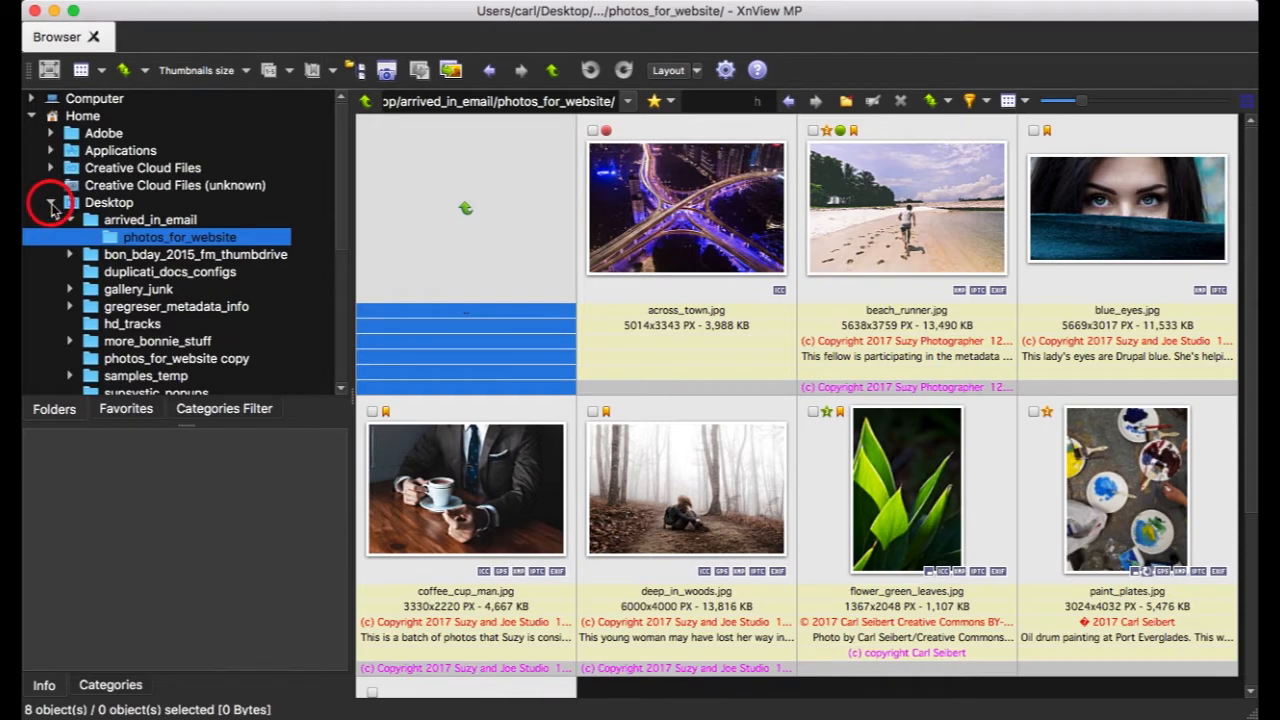
left_click(51, 203)
left_click(51, 203)
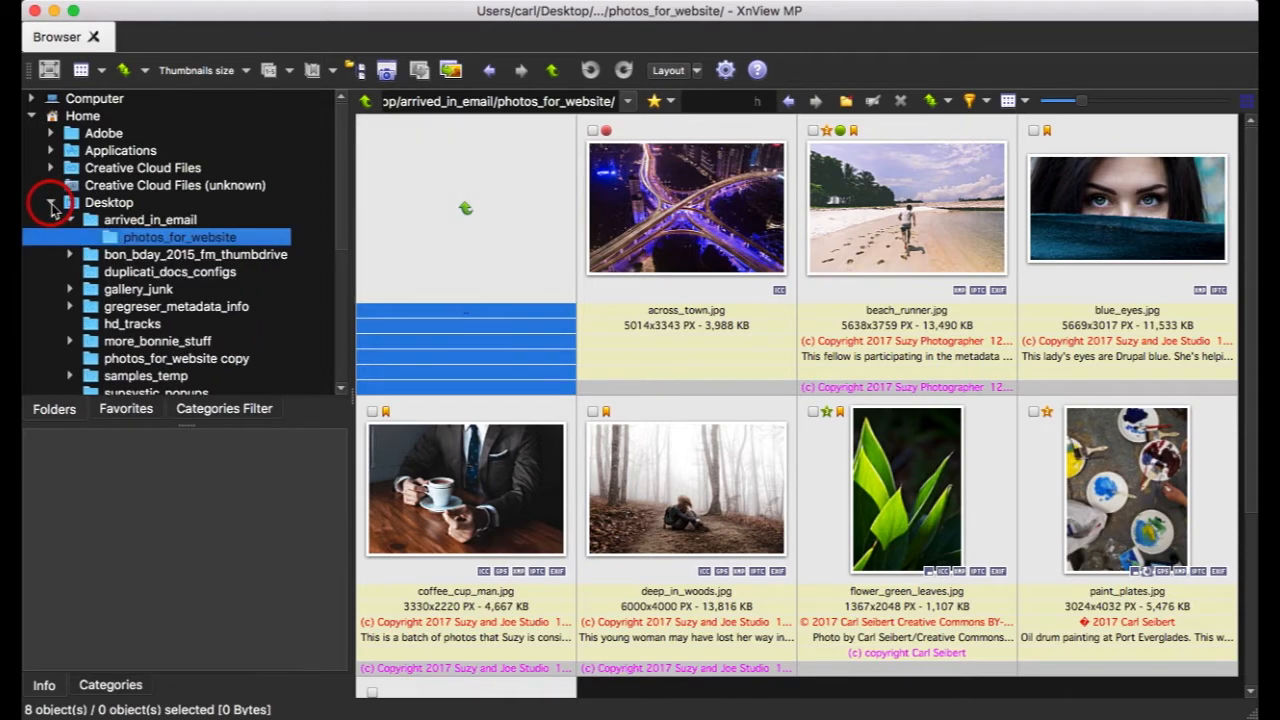
left_click(104, 418)
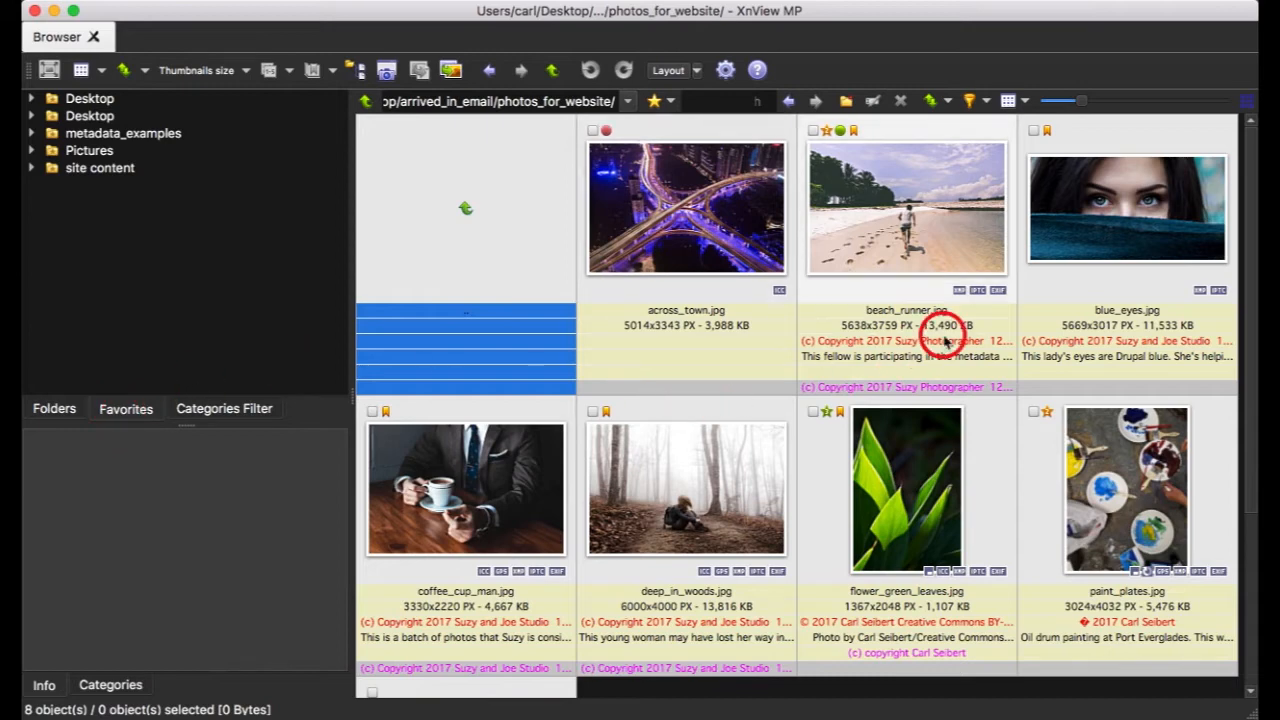
Select blue_eyes.jpg and examine its XMP, IPTC-IIM and ExifTool metadata.
left_click(1088, 268)
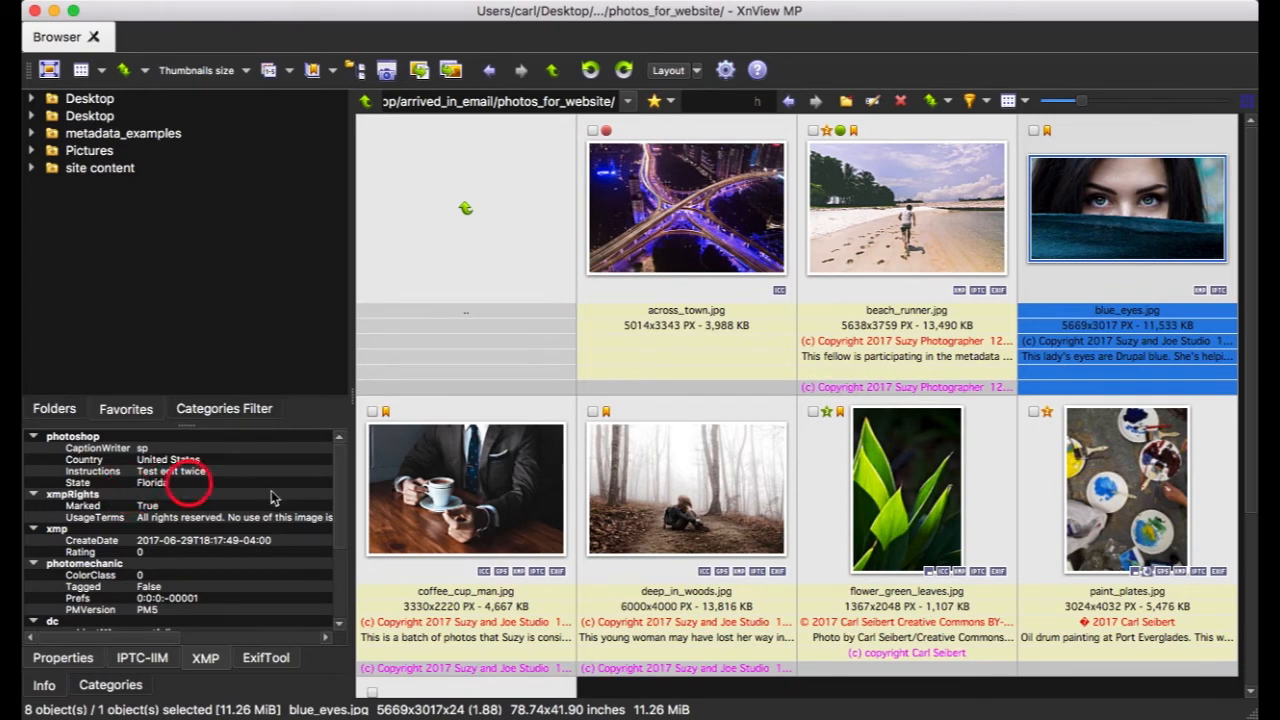
scroll(343, 512, "down", 5)
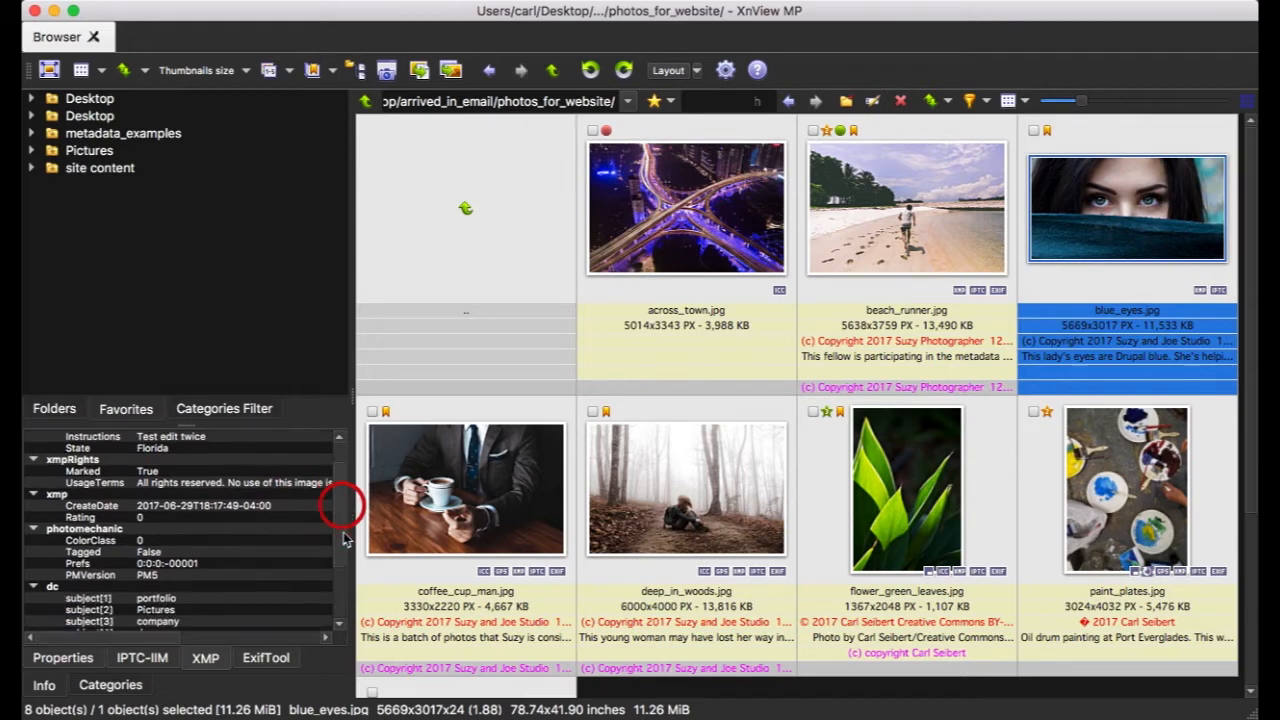
scroll(340, 570, "up", 5)
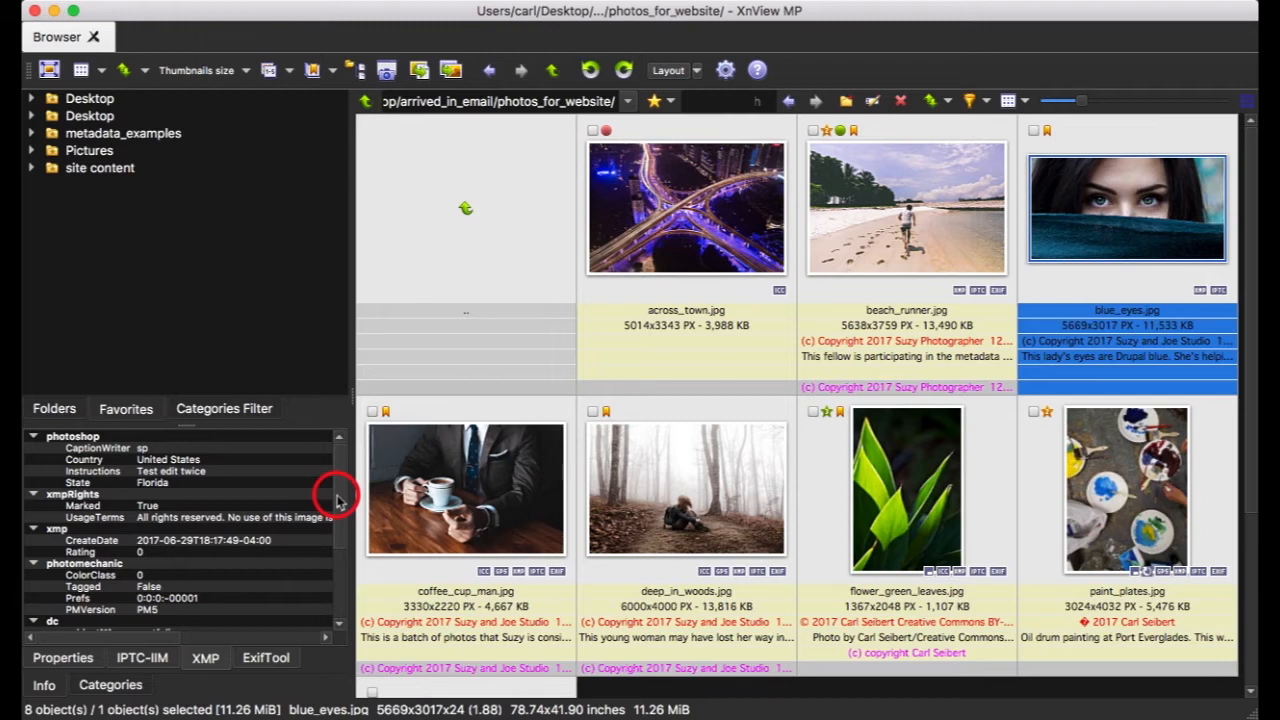
left_click(263, 659)
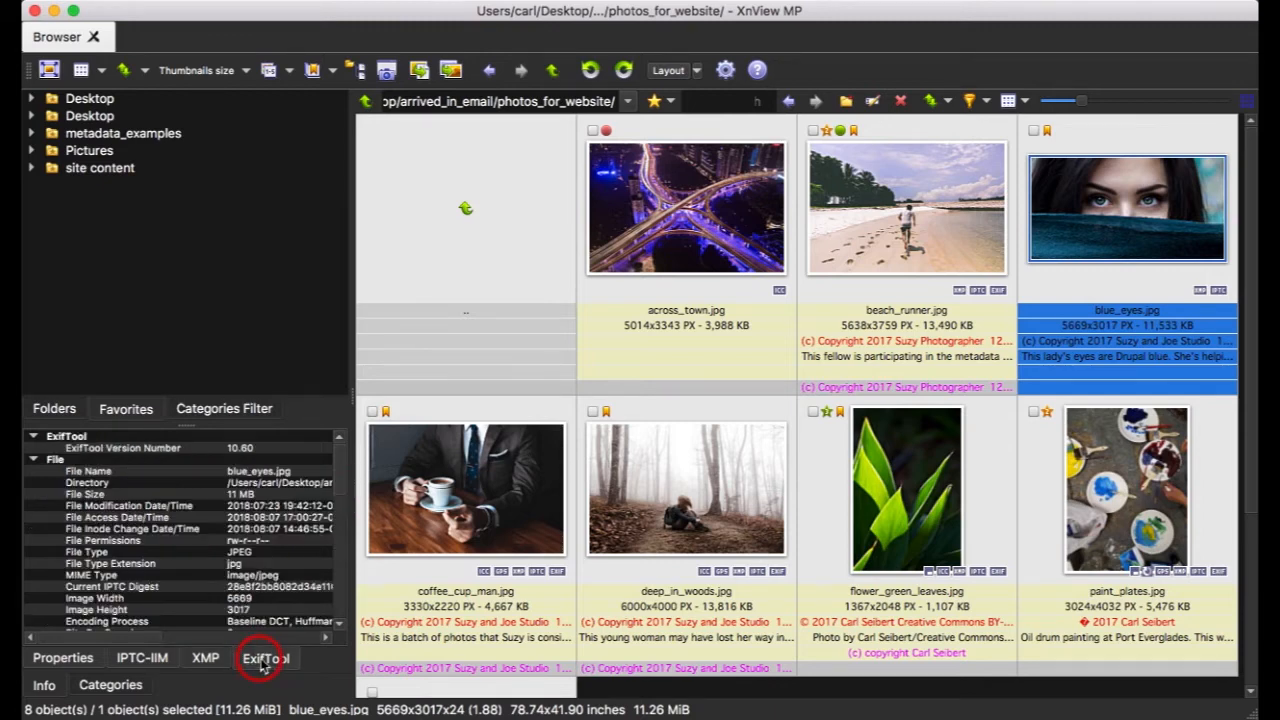
left_click(160, 660)
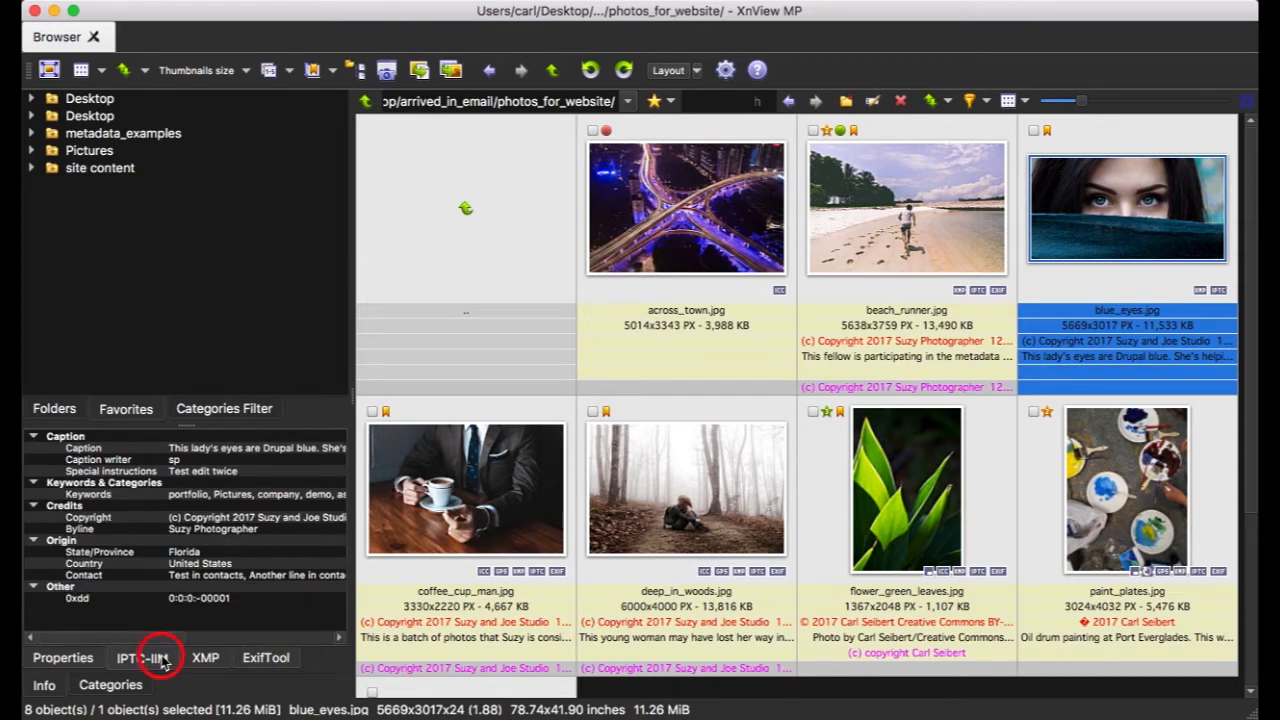
left_click(266, 660)
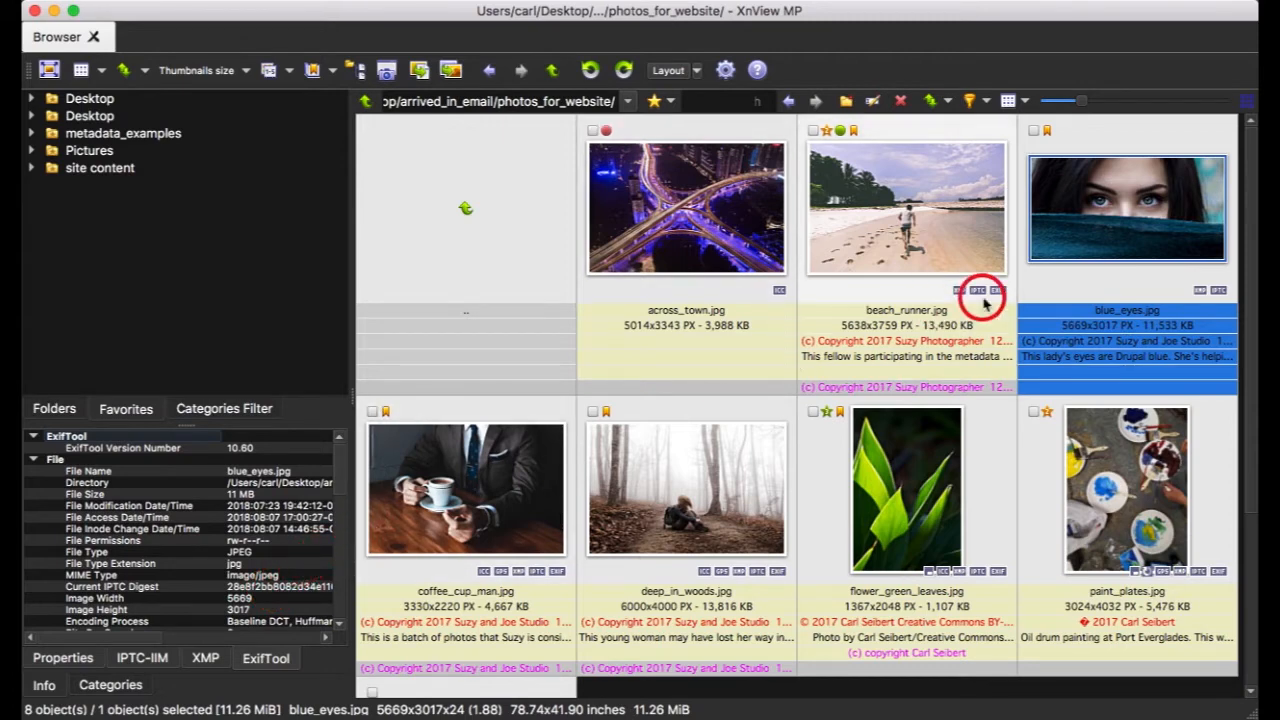
Select beach_runner.jpg and examine its thumbnail labels and pop-up details for dimensions, file size, copyright and caption, comparing them with neighbouring photos.
mouse_move(978, 302)
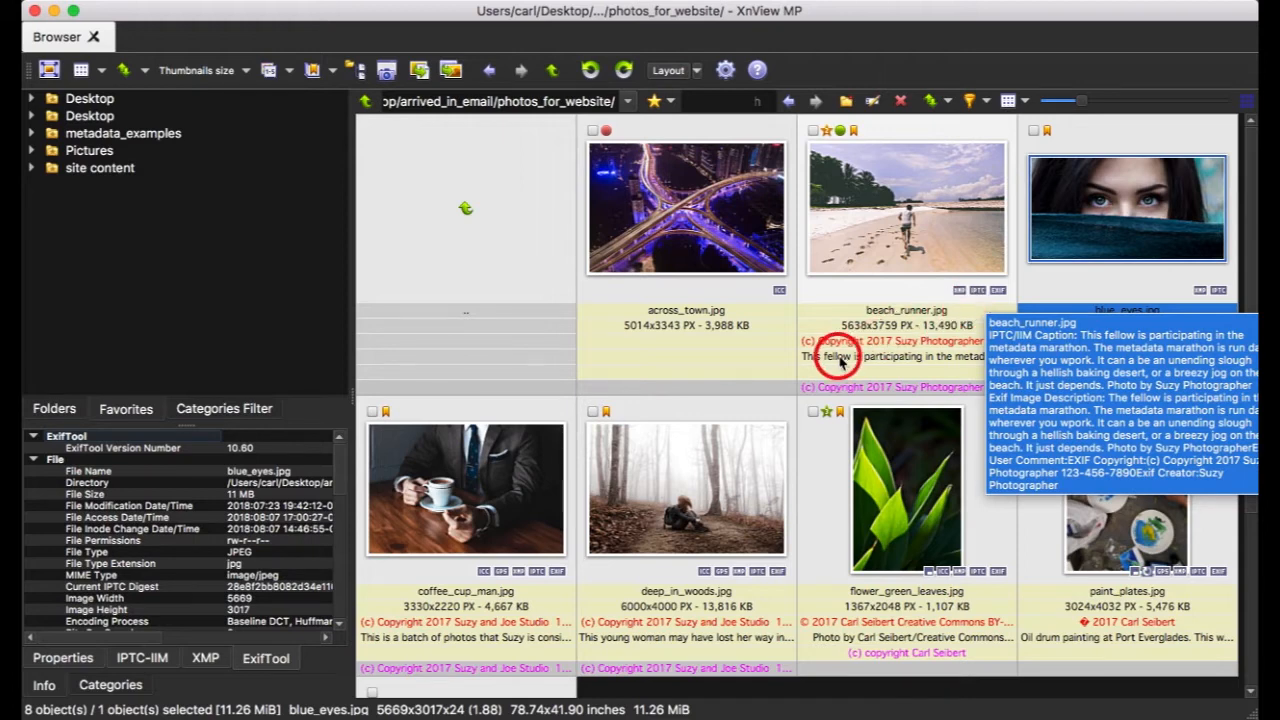
left_click(852, 313)
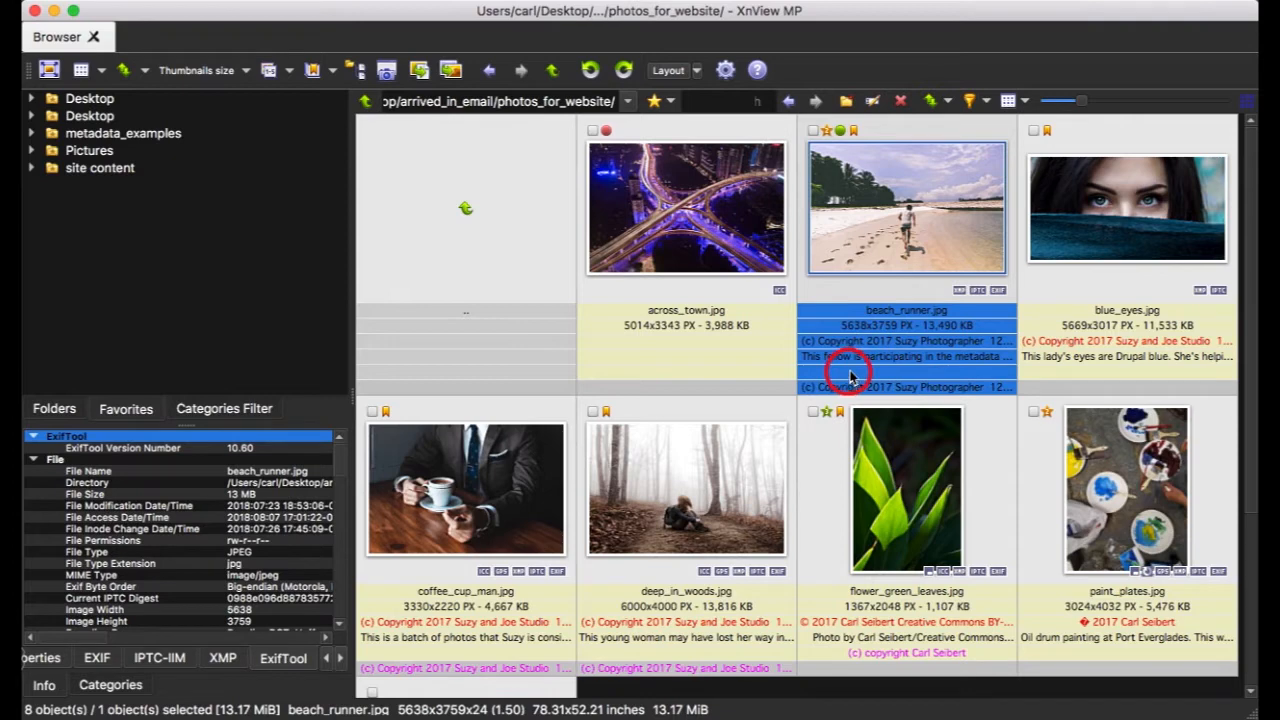
mouse_move(846, 331)
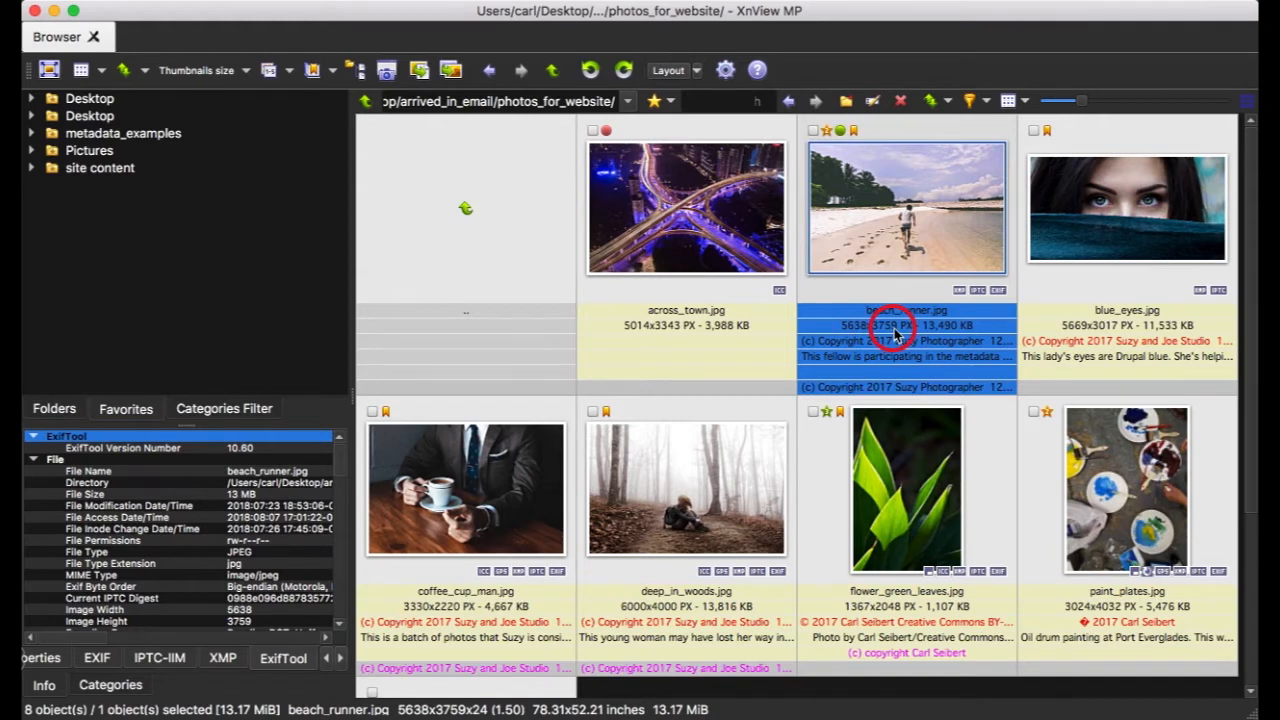
mouse_move(896, 335)
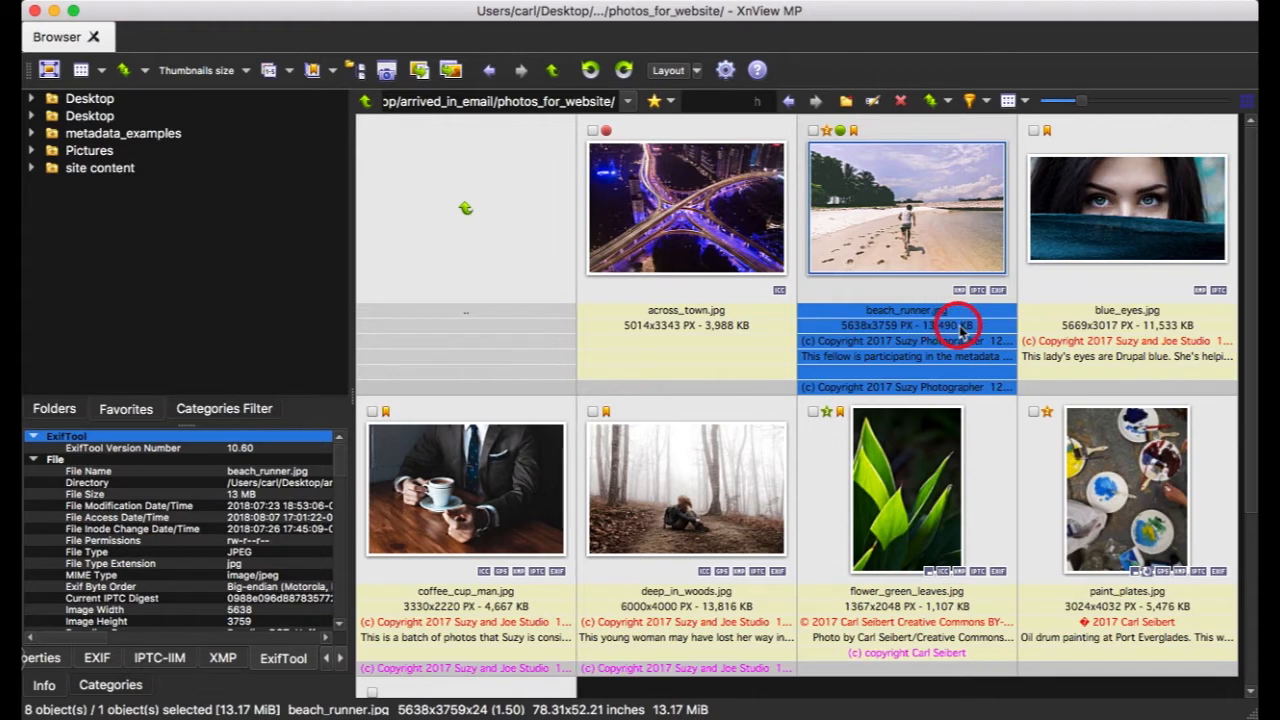
mouse_move(961, 331)
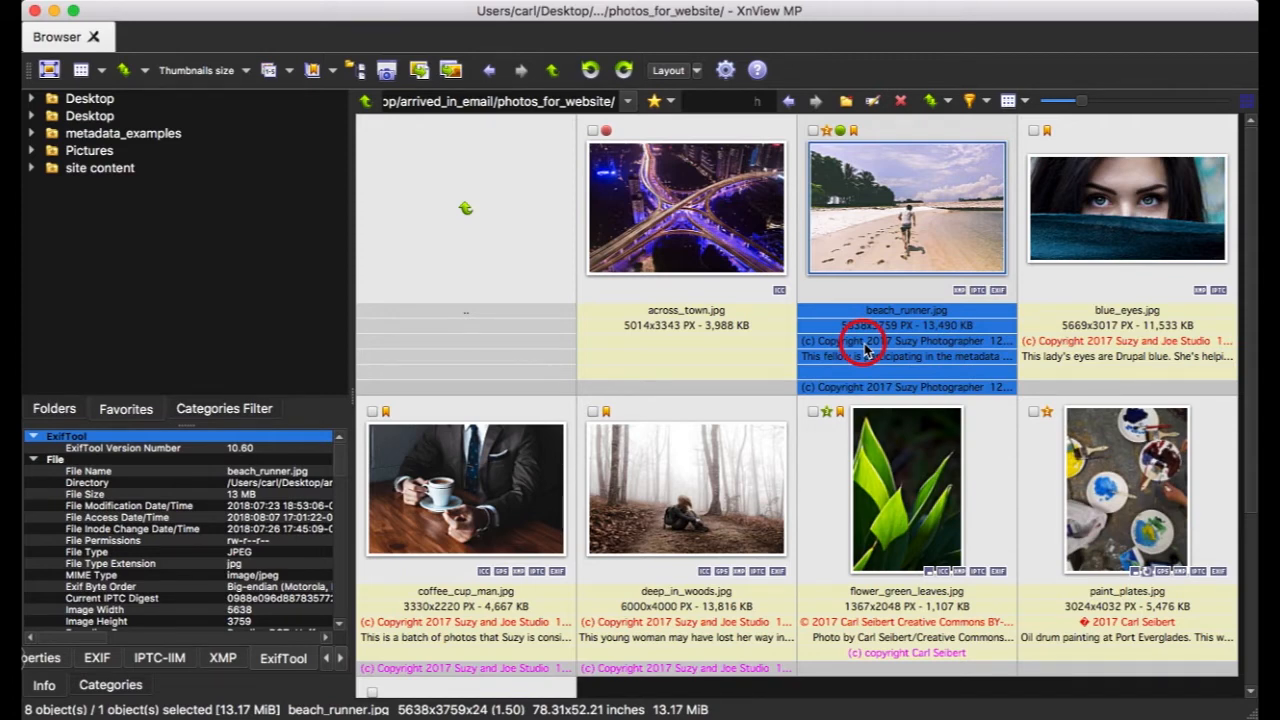
mouse_move(815, 352)
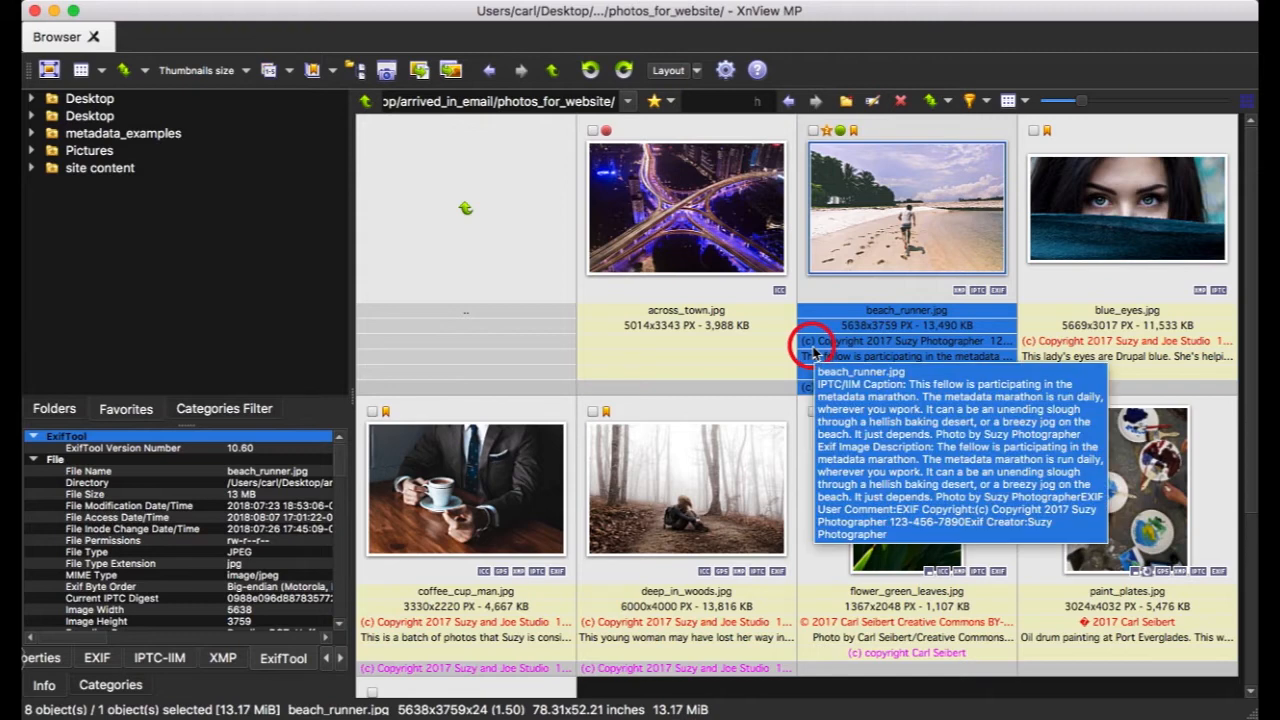
mouse_move(1050, 345)
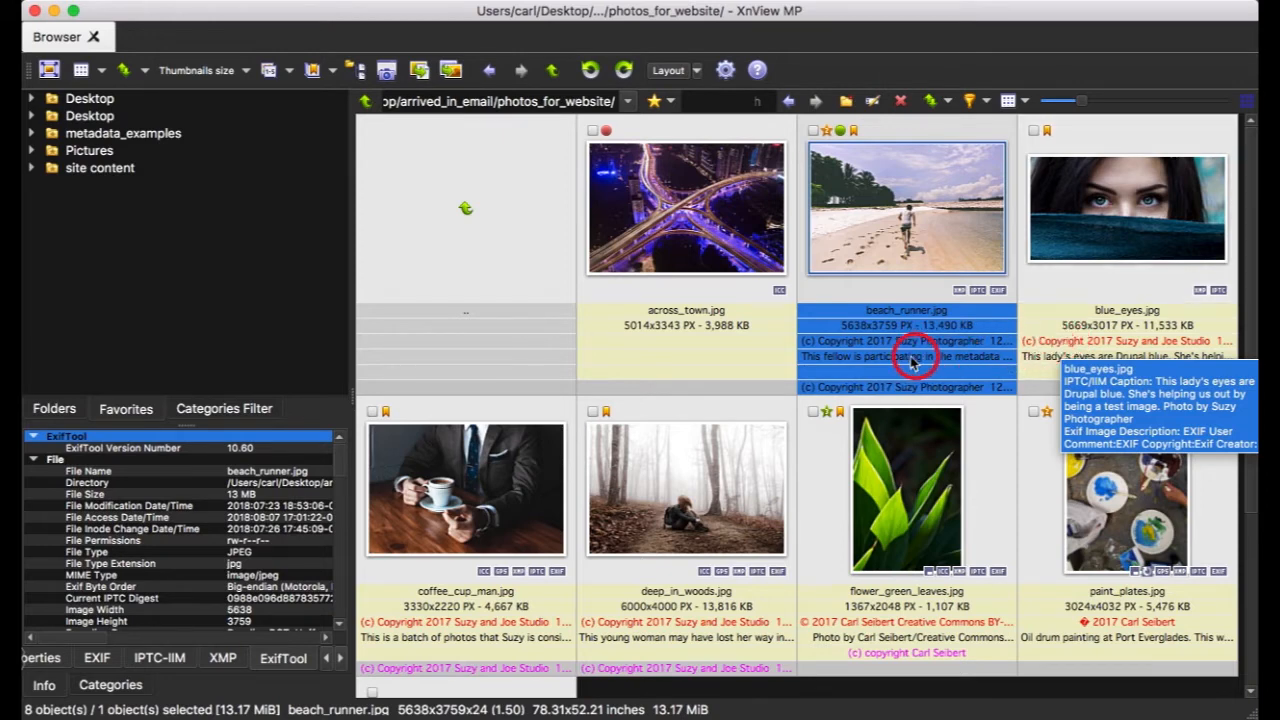
mouse_move(907, 364)
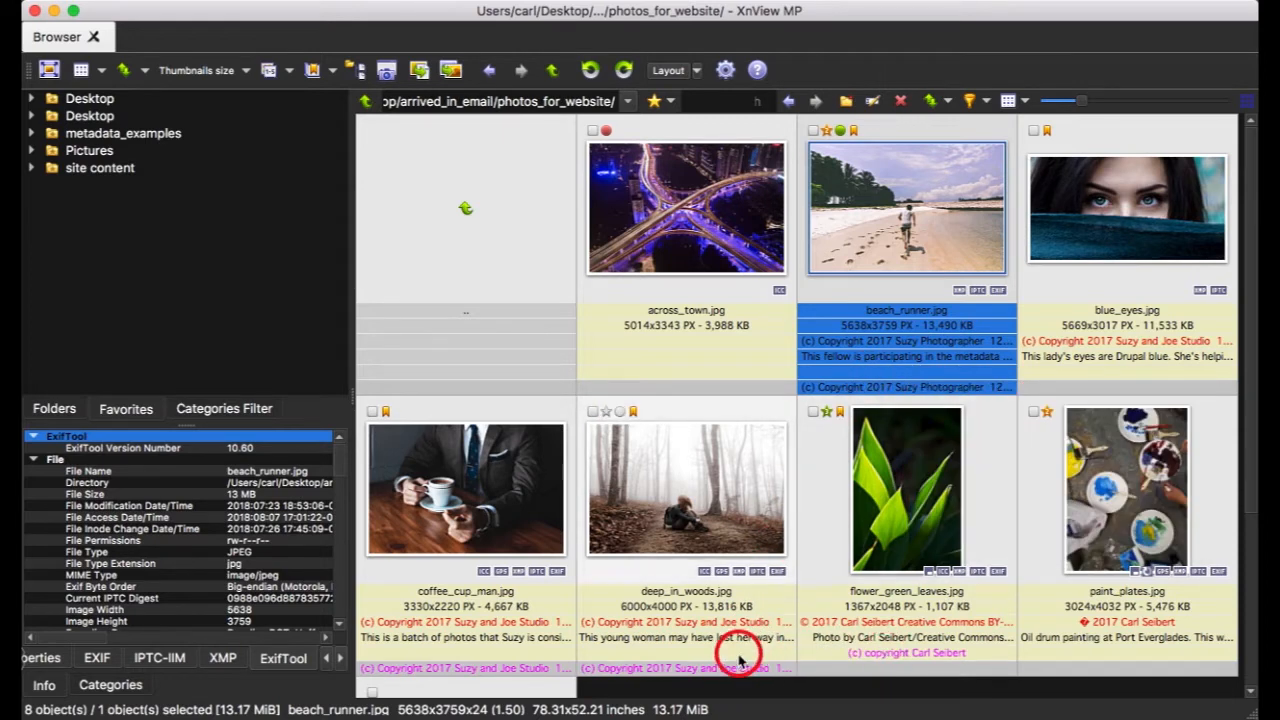
mouse_move(733, 670)
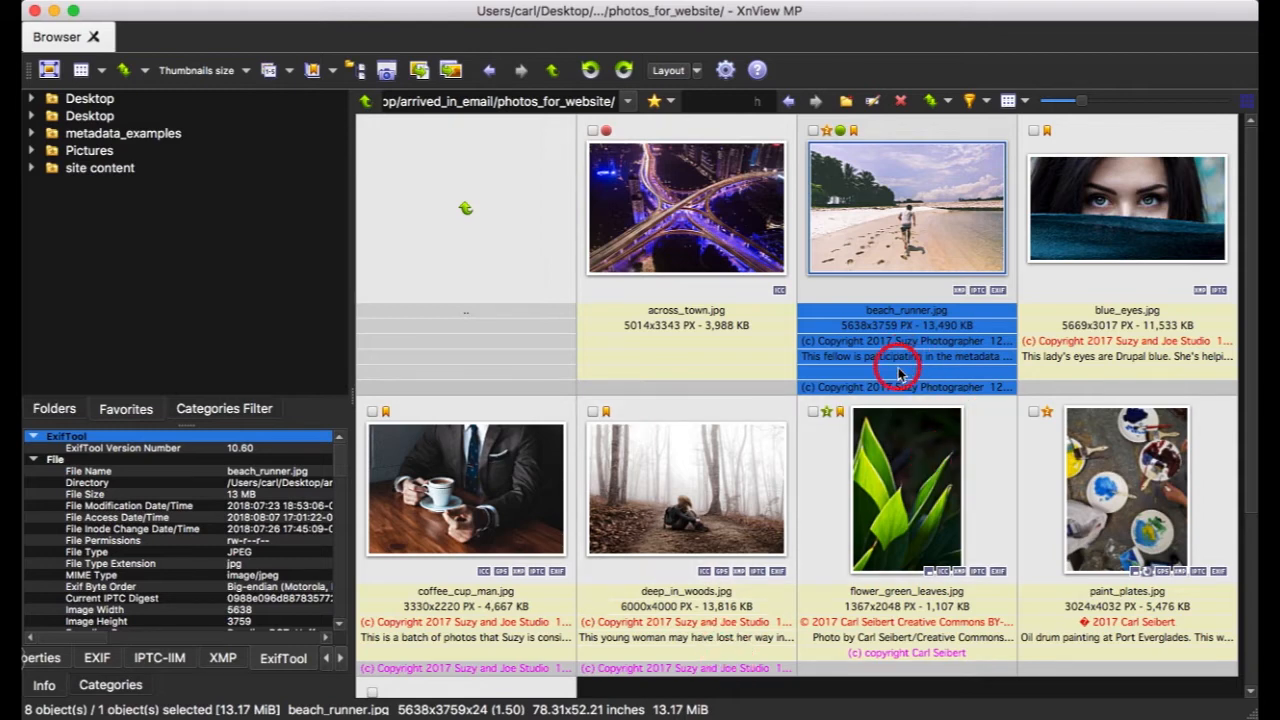
mouse_move(897, 368)
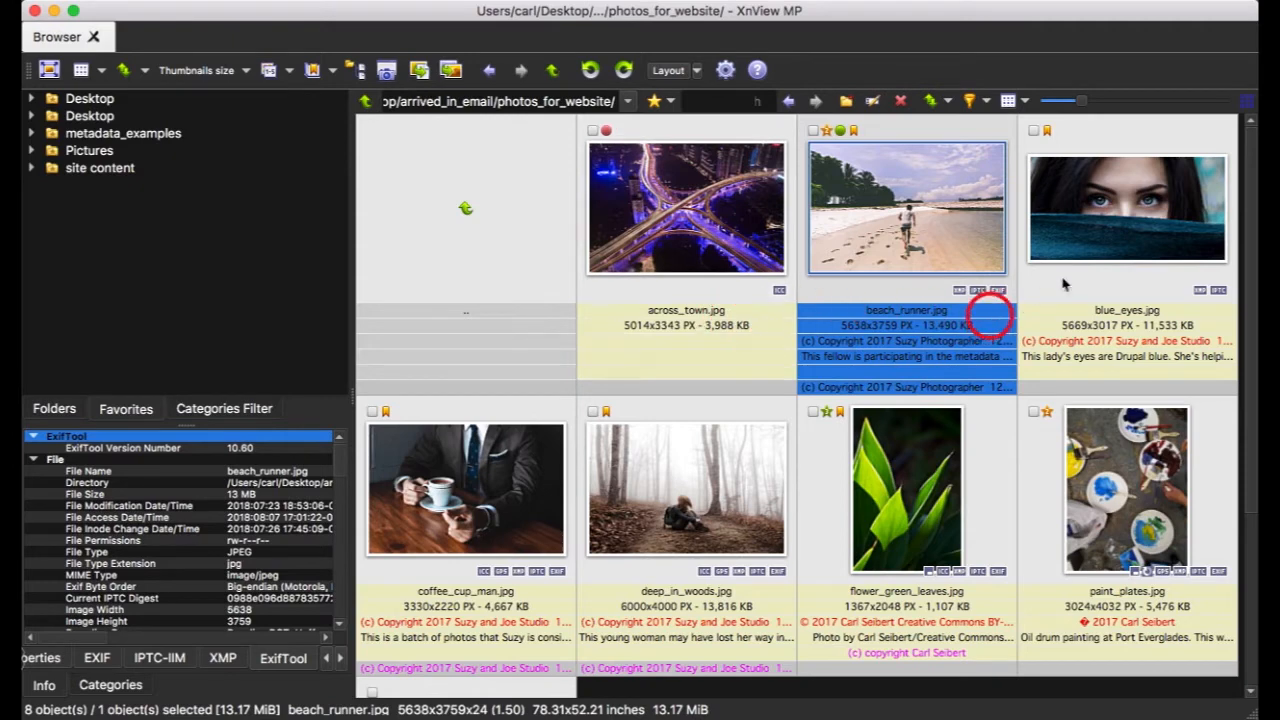
View the pop-up metadata details of blue_eyes.jpg, paint_plates.jpg and deep_in_woods.jpg.
mouse_move(1113, 280)
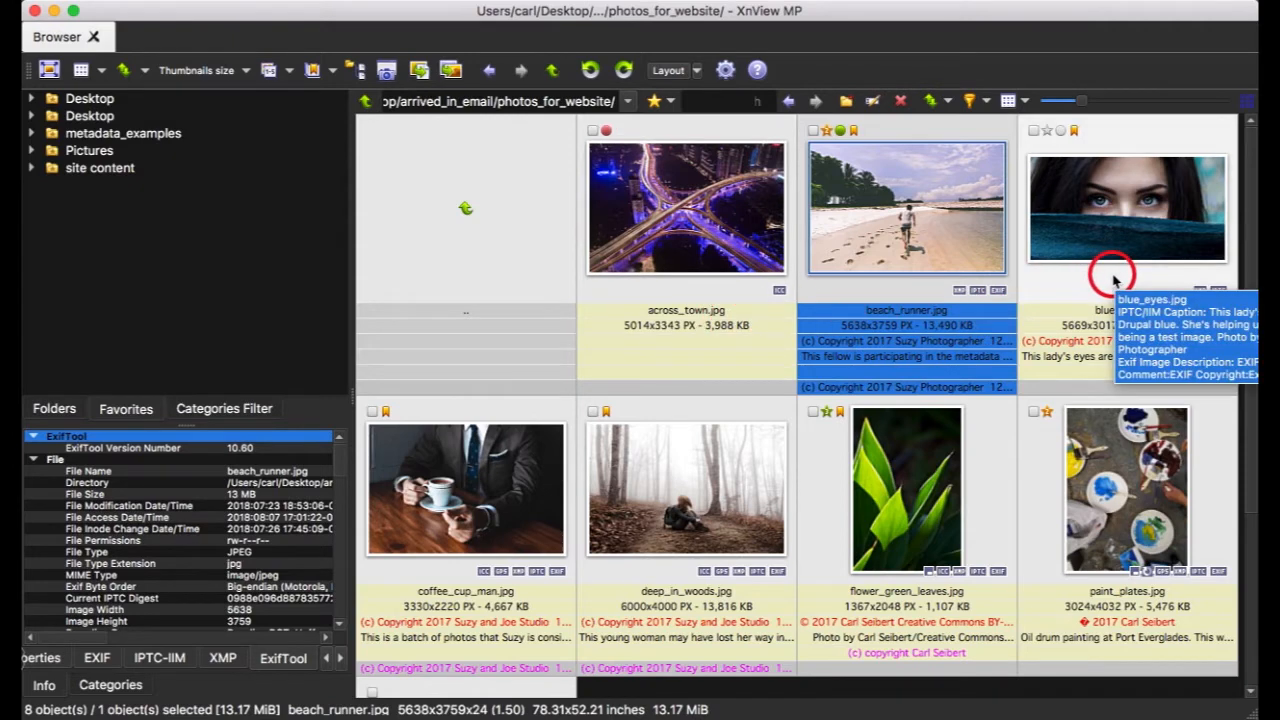
mouse_move(1083, 505)
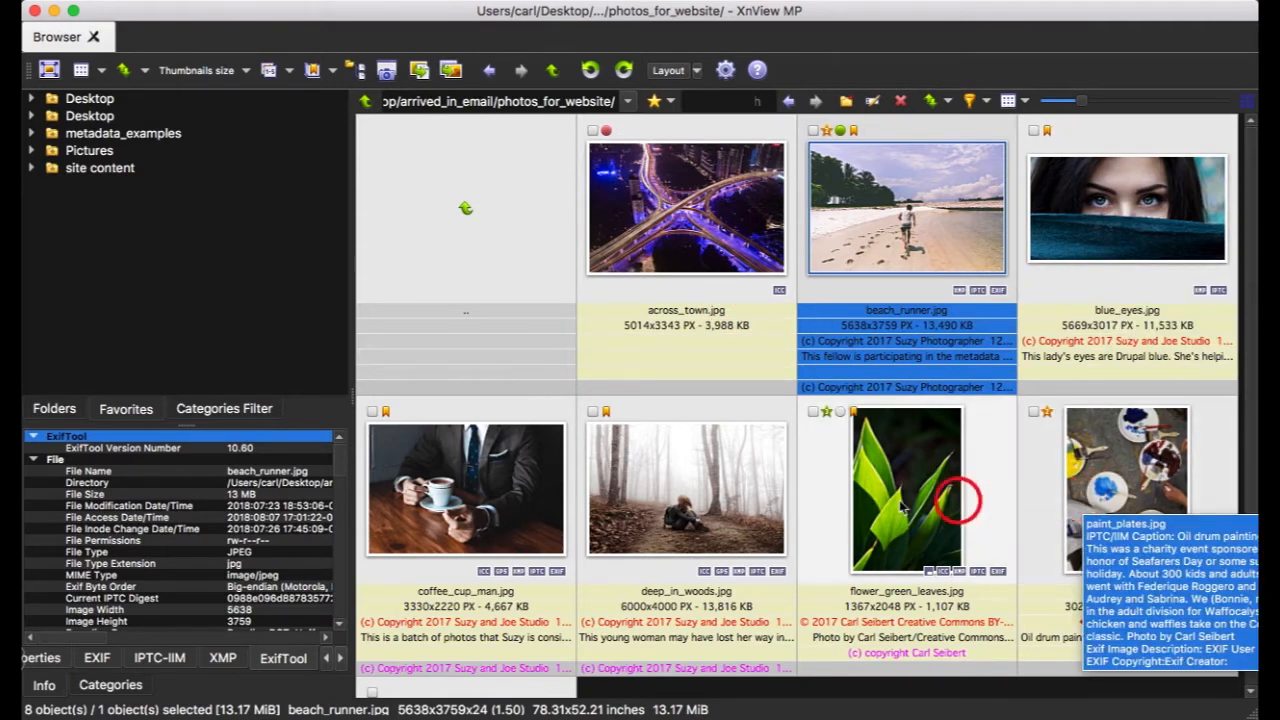
mouse_move(712, 497)
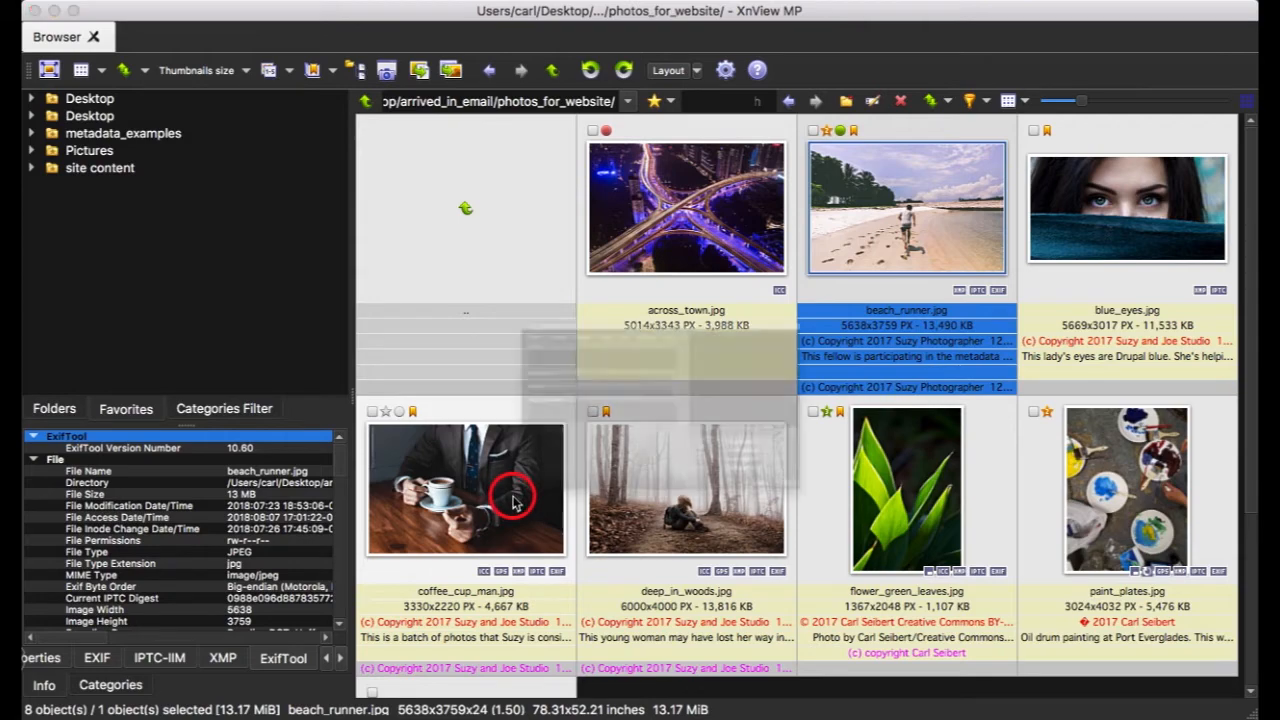
Review the caption, keywords, categories, status and credits of beach_runner.jpg in the IPTC/XMP editor, and close it without saving.
key("super+i")
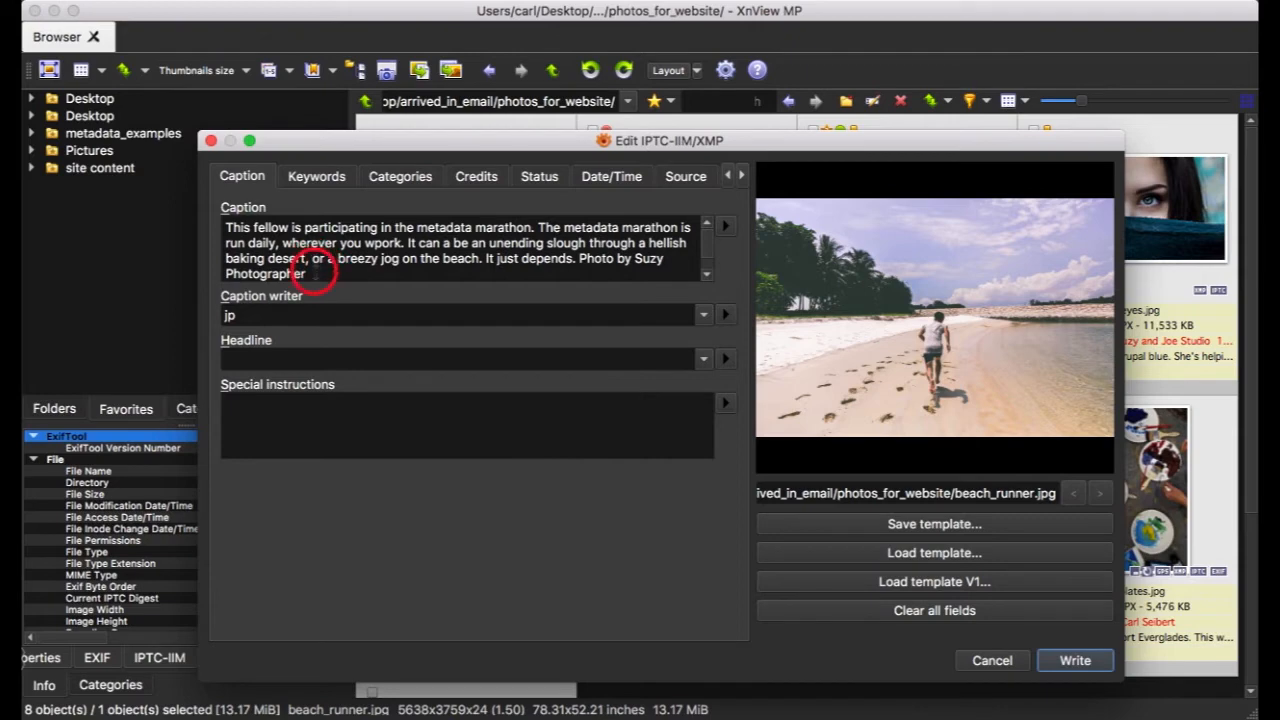
left_click_drag(316, 272, 224, 223)
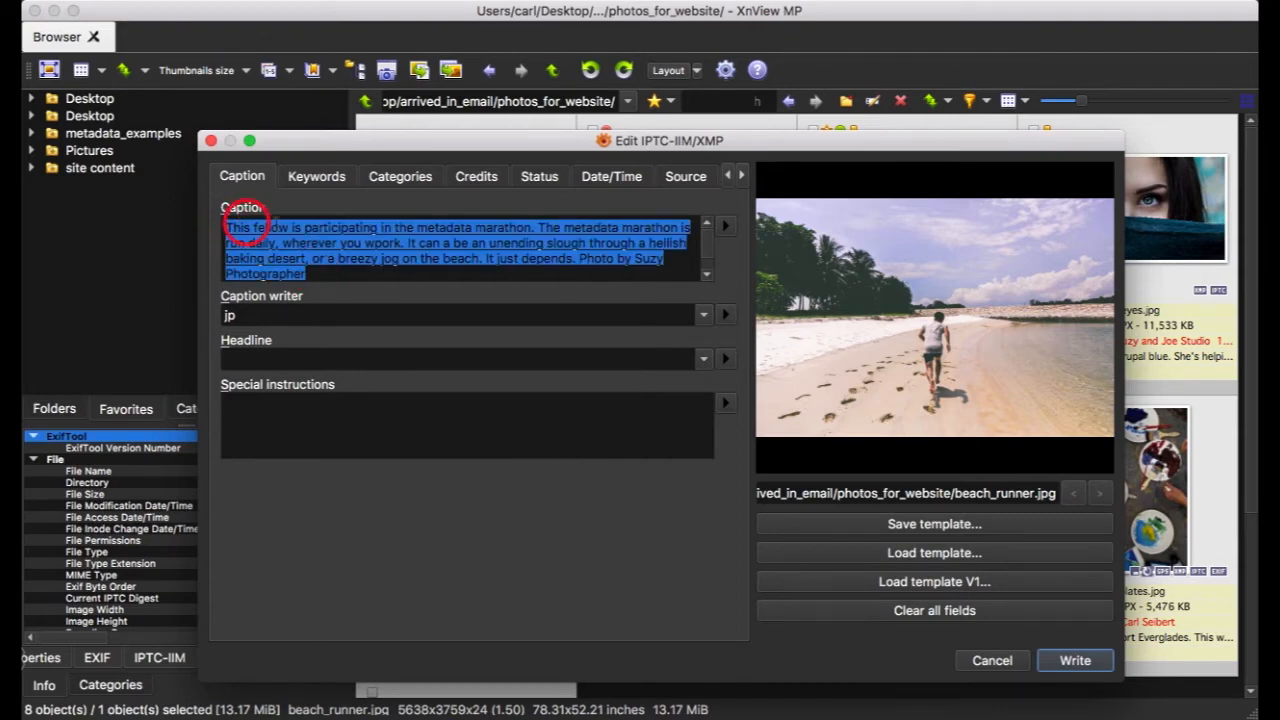
left_click(332, 185)
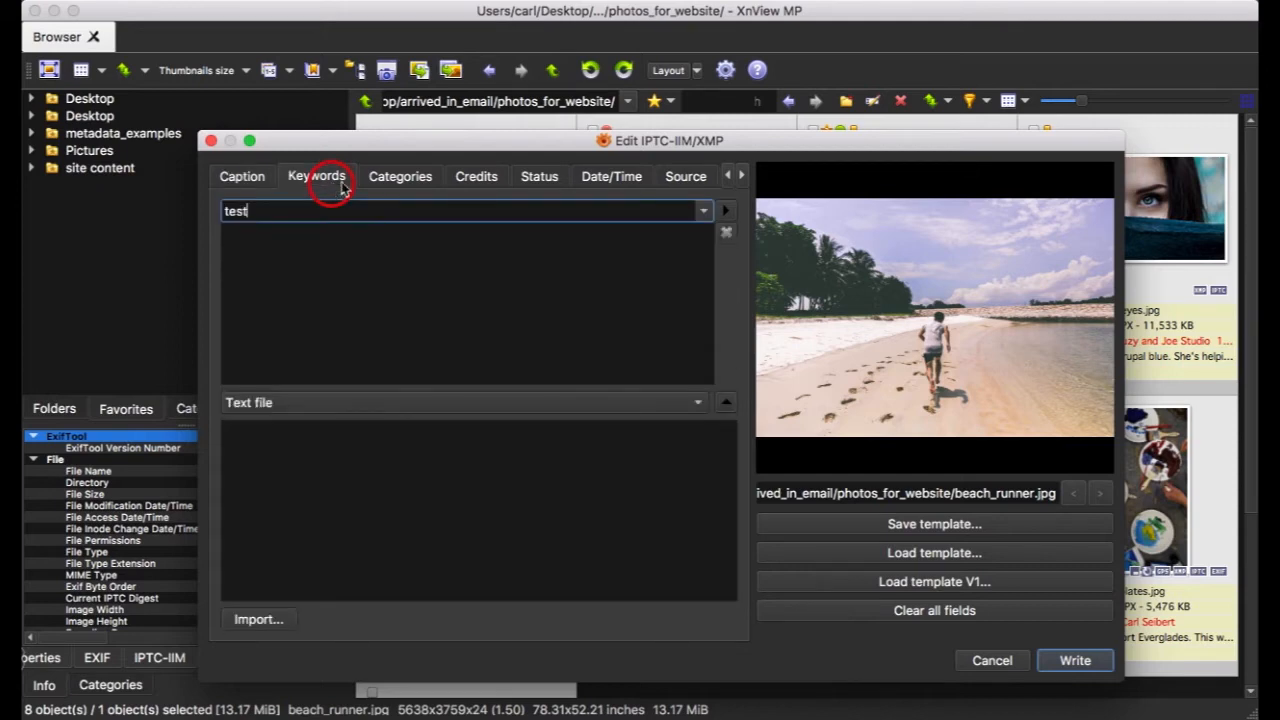
left_click(400, 177)
left_click(539, 180)
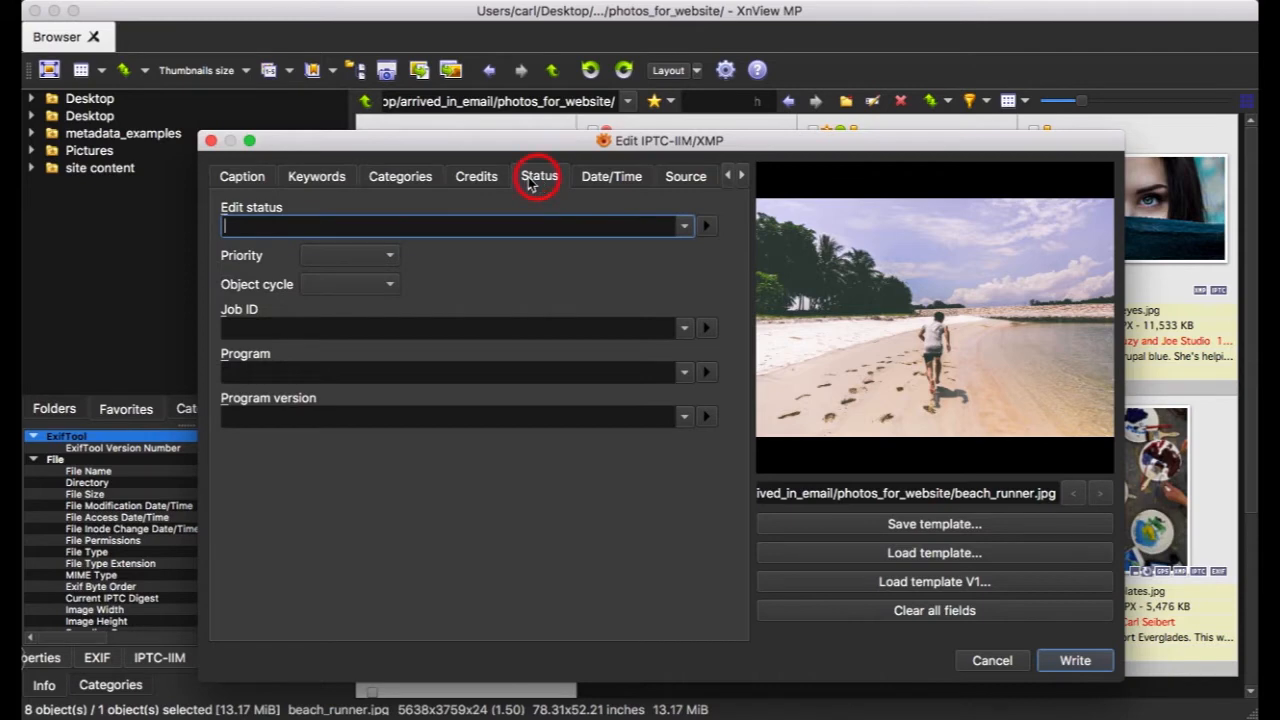
left_click(486, 187)
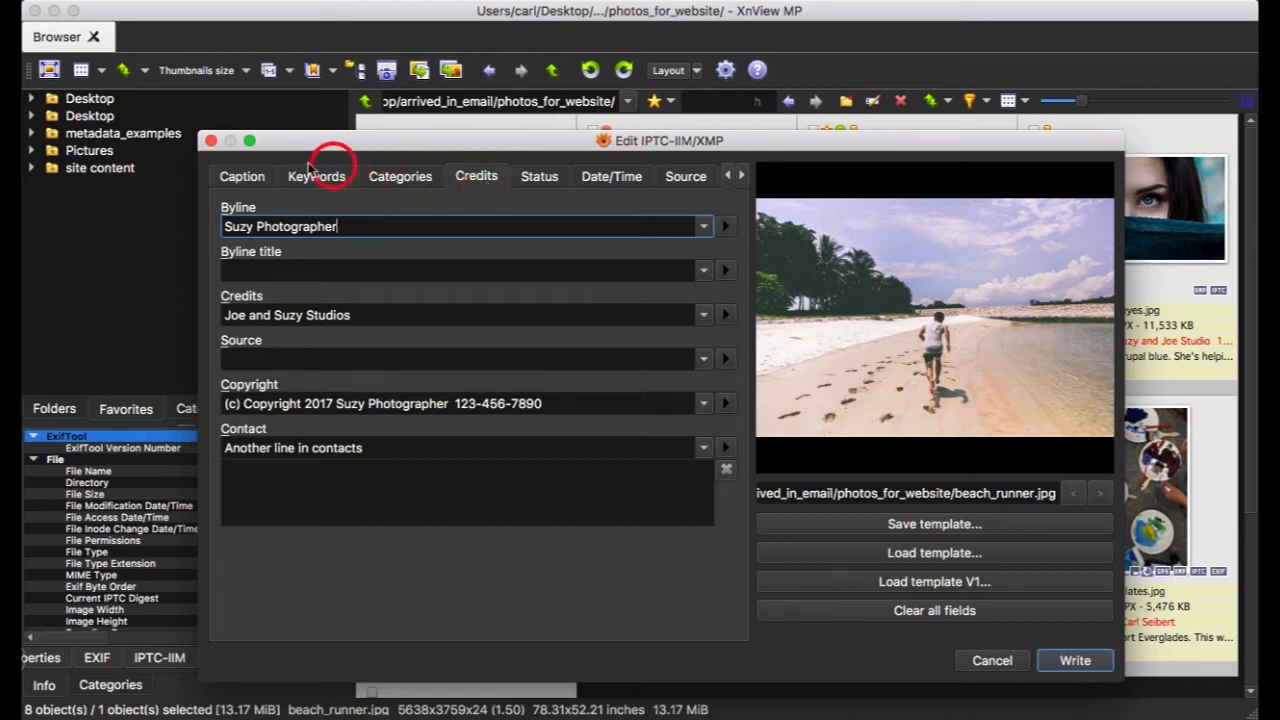
left_click(243, 177)
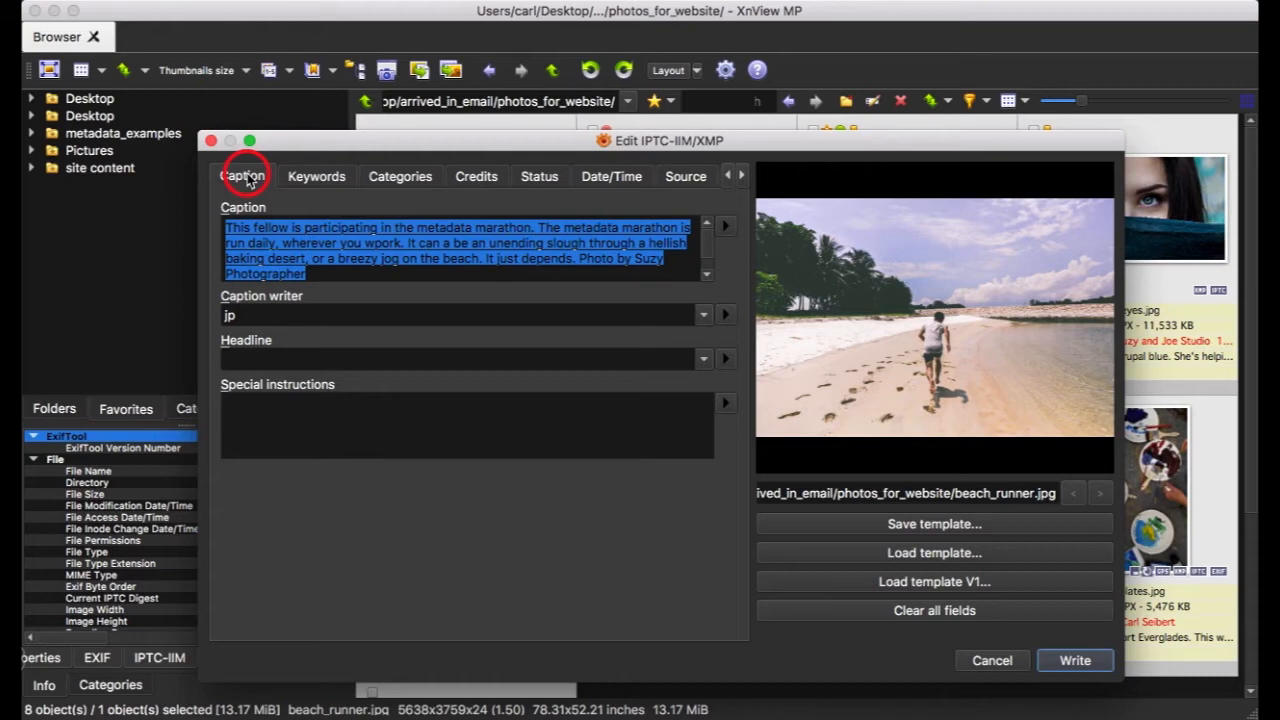
left_click(995, 665)
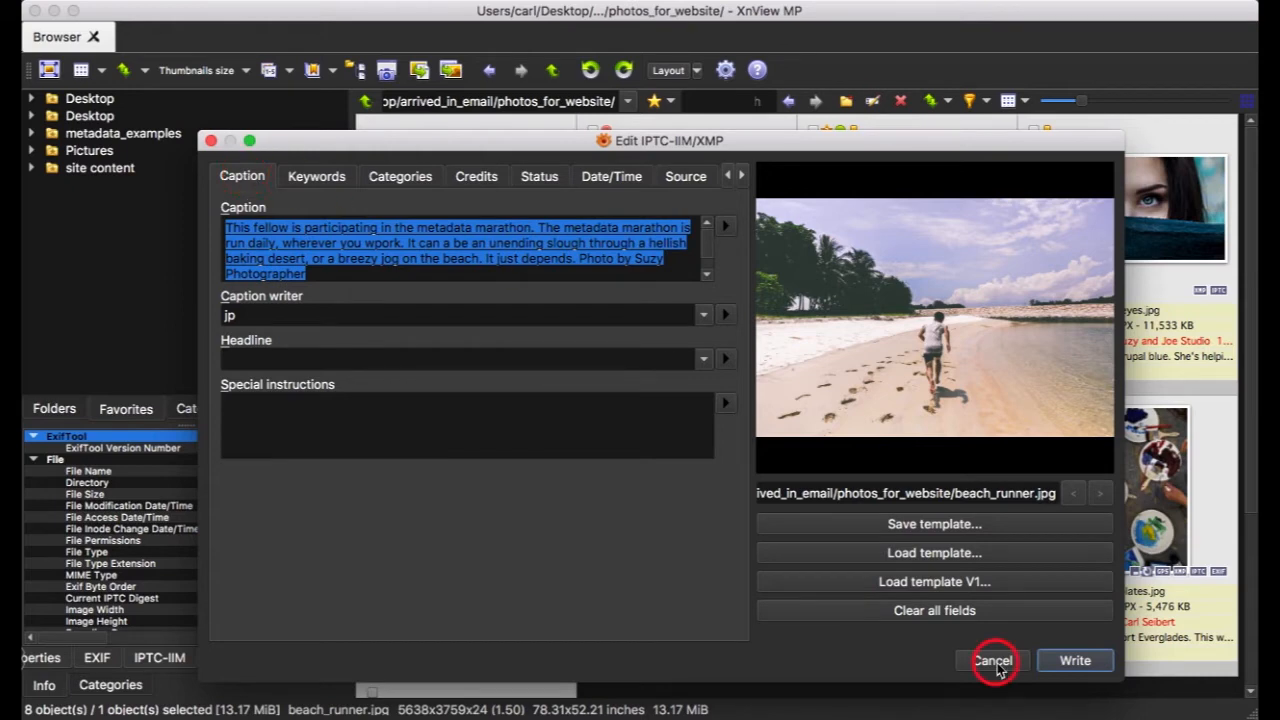
left_click(993, 661)
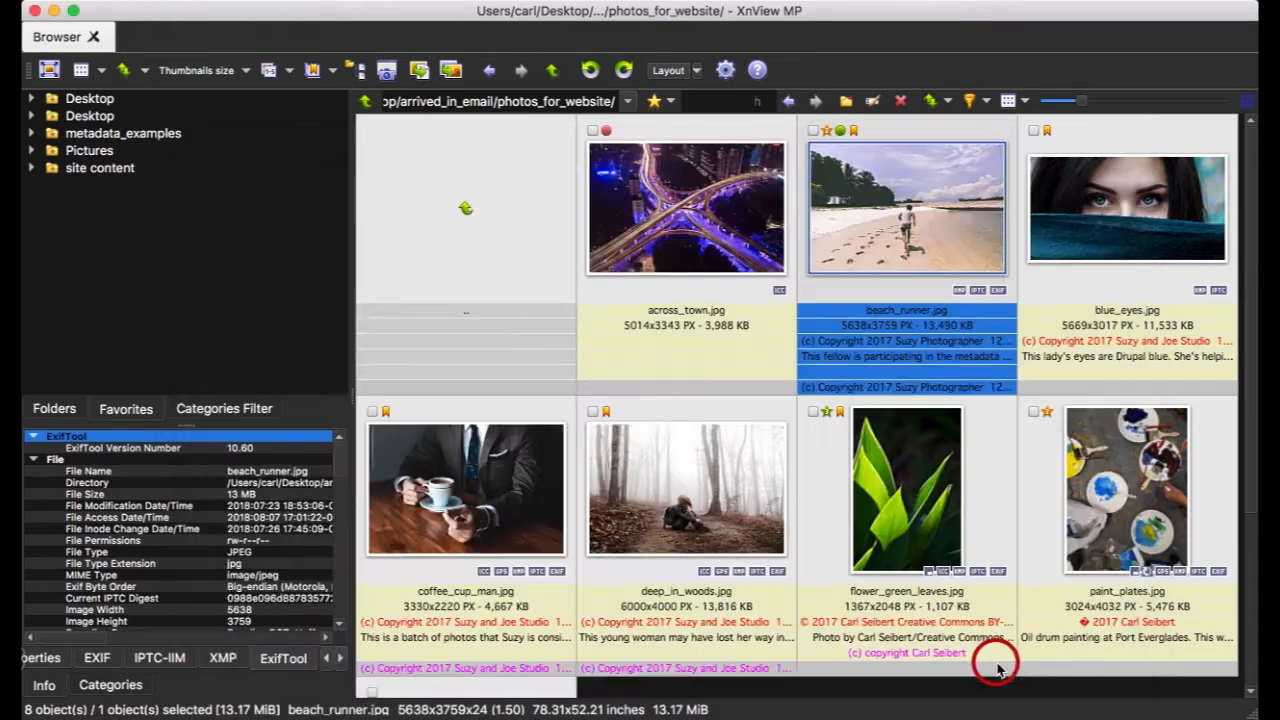
Reopen the IPTC/XMP metadata editor for beach_runner.jpg.
left_click(301, 4)
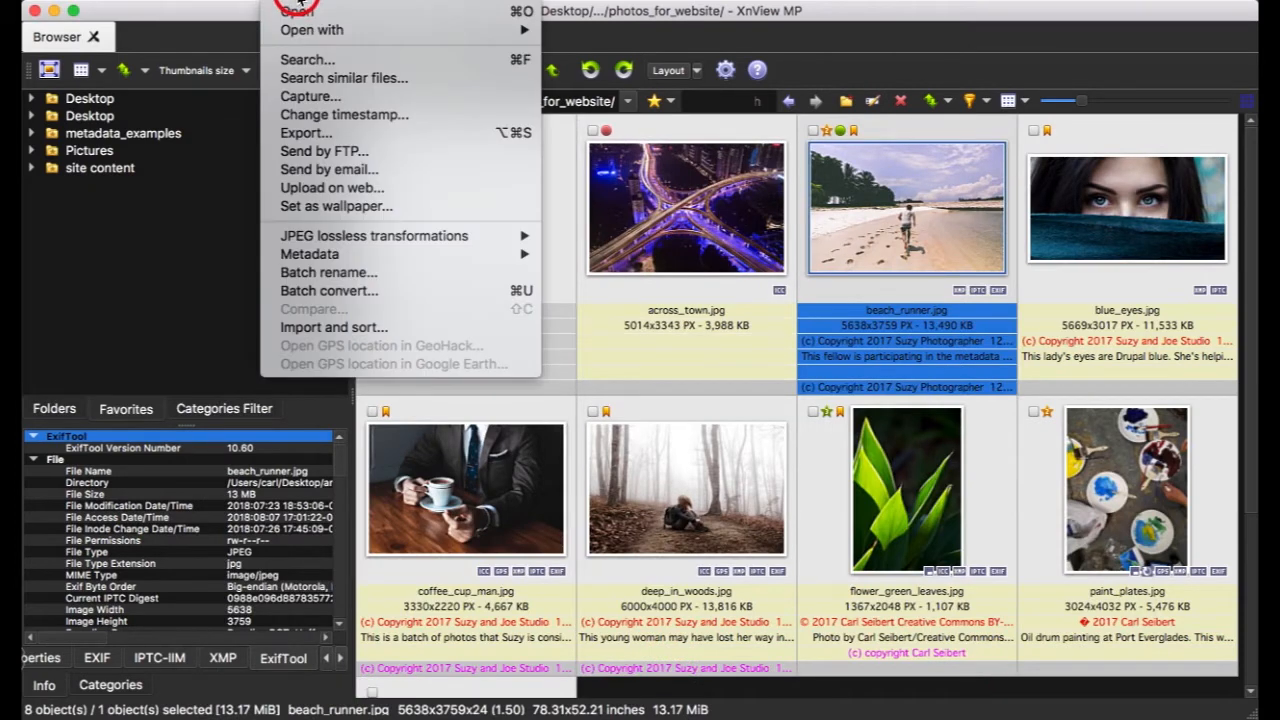
left_click(324, 256)
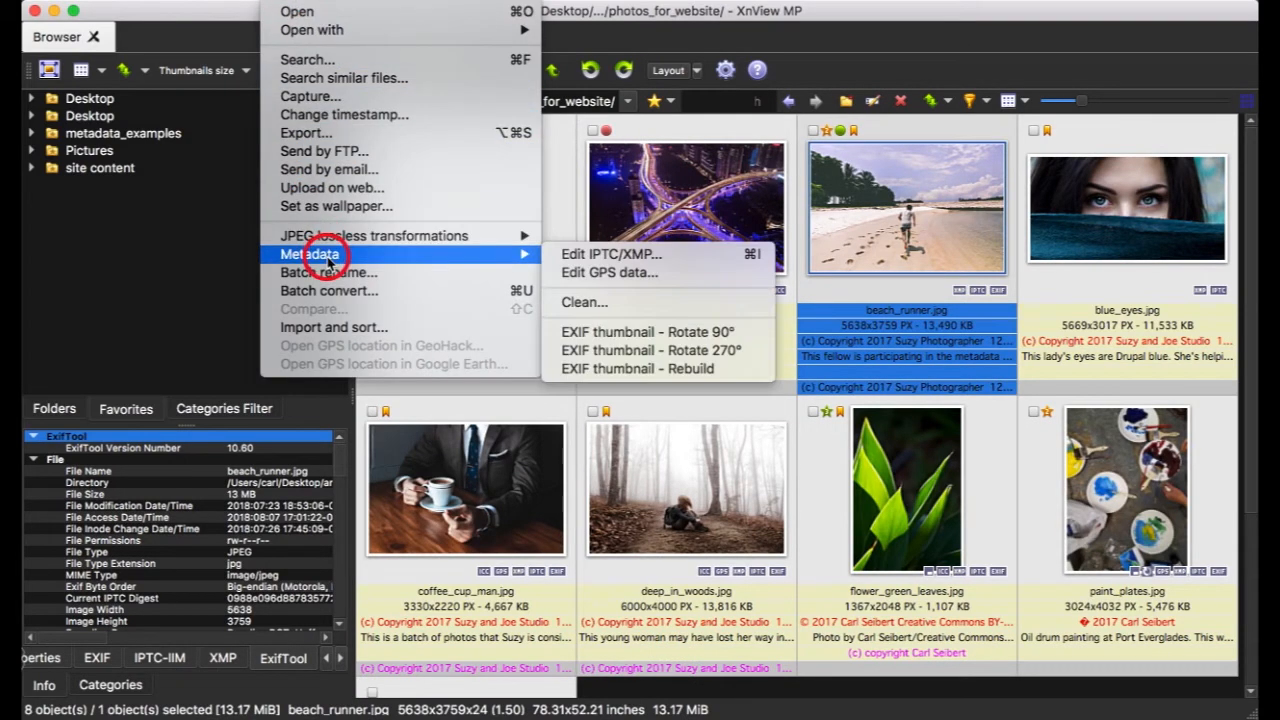
left_click(605, 257)
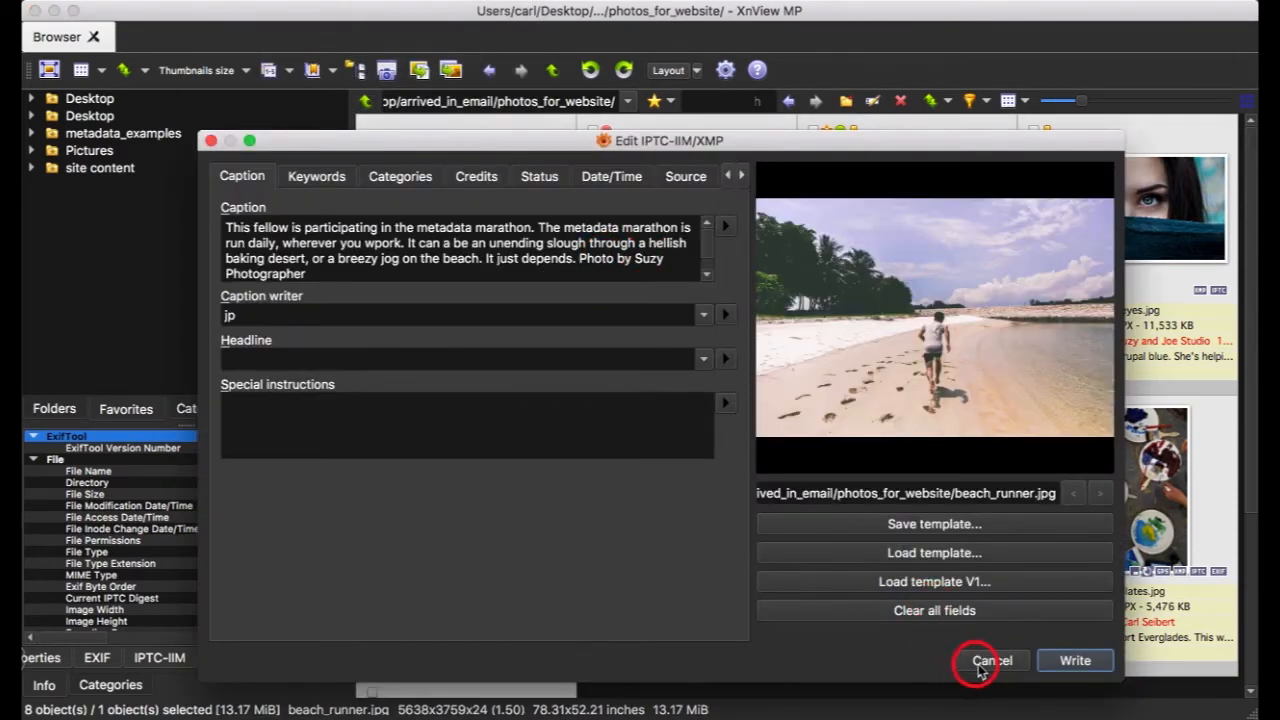
Close the metadata editor for beach_runner.jpg, open its IPTC/XMP editor once more, and dismiss it without saving.
left_click(980, 668)
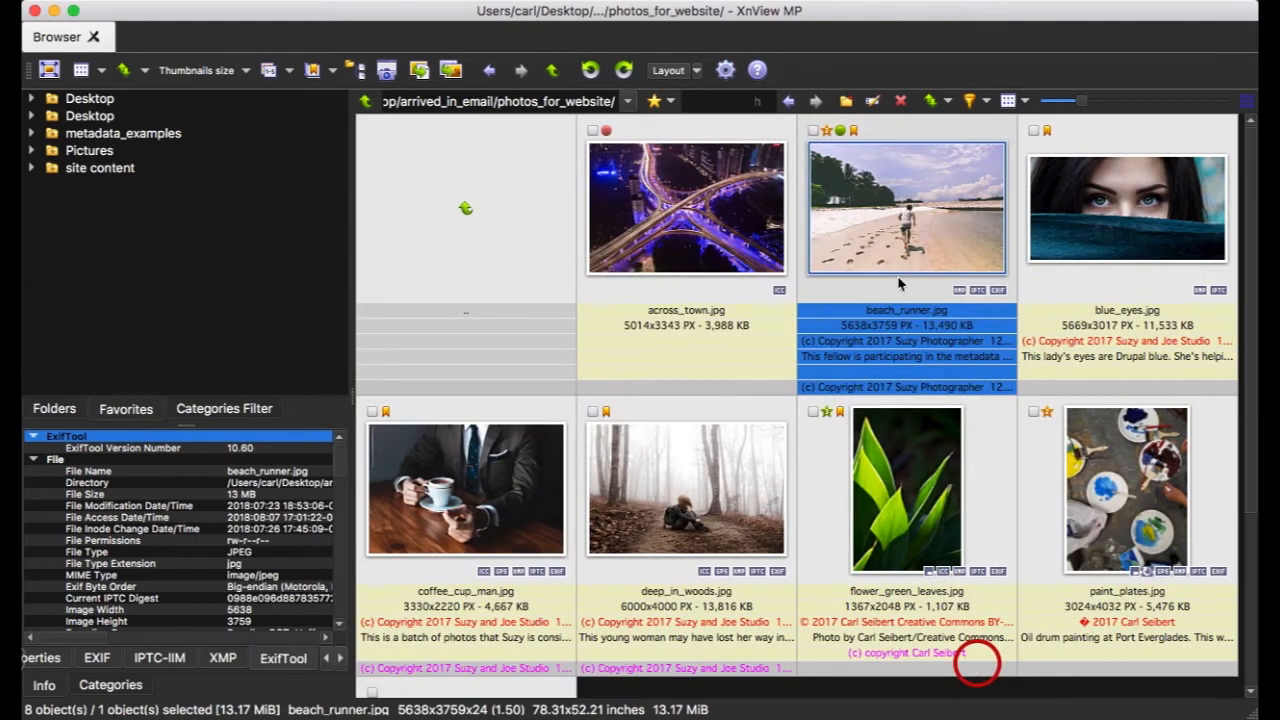
left_click(886, 242)
right_click(886, 244)
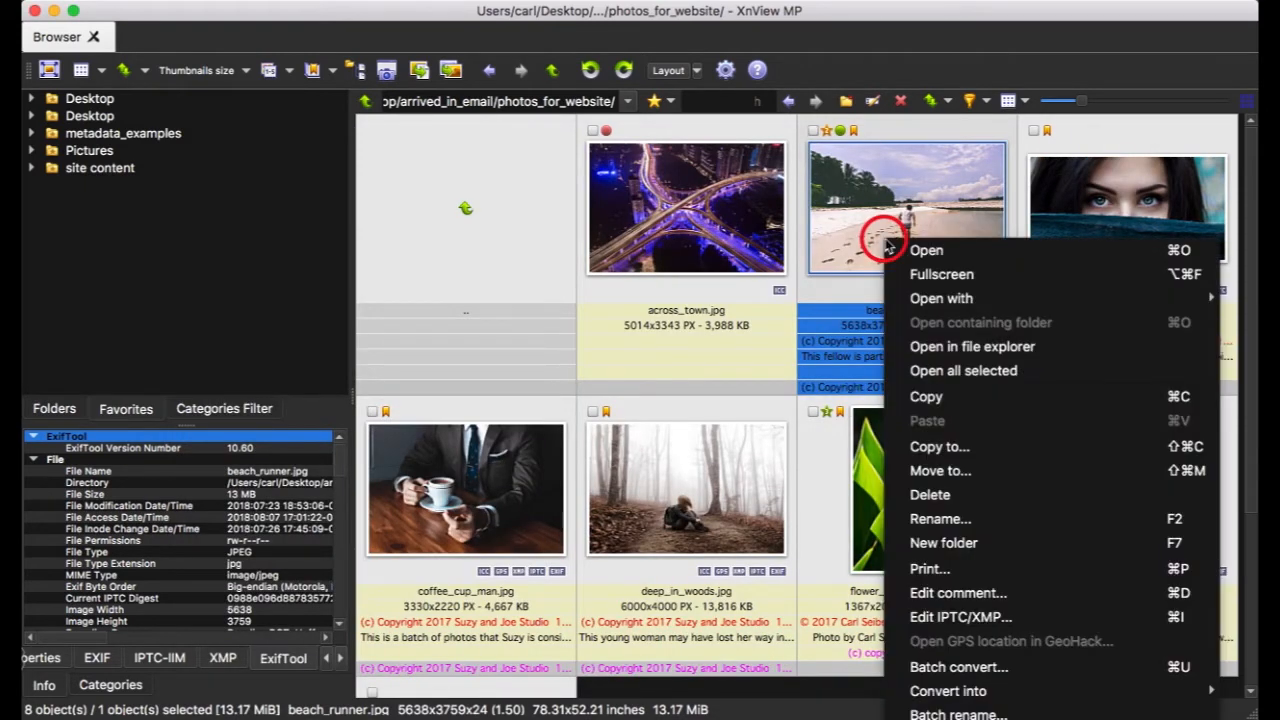
left_click(935, 618)
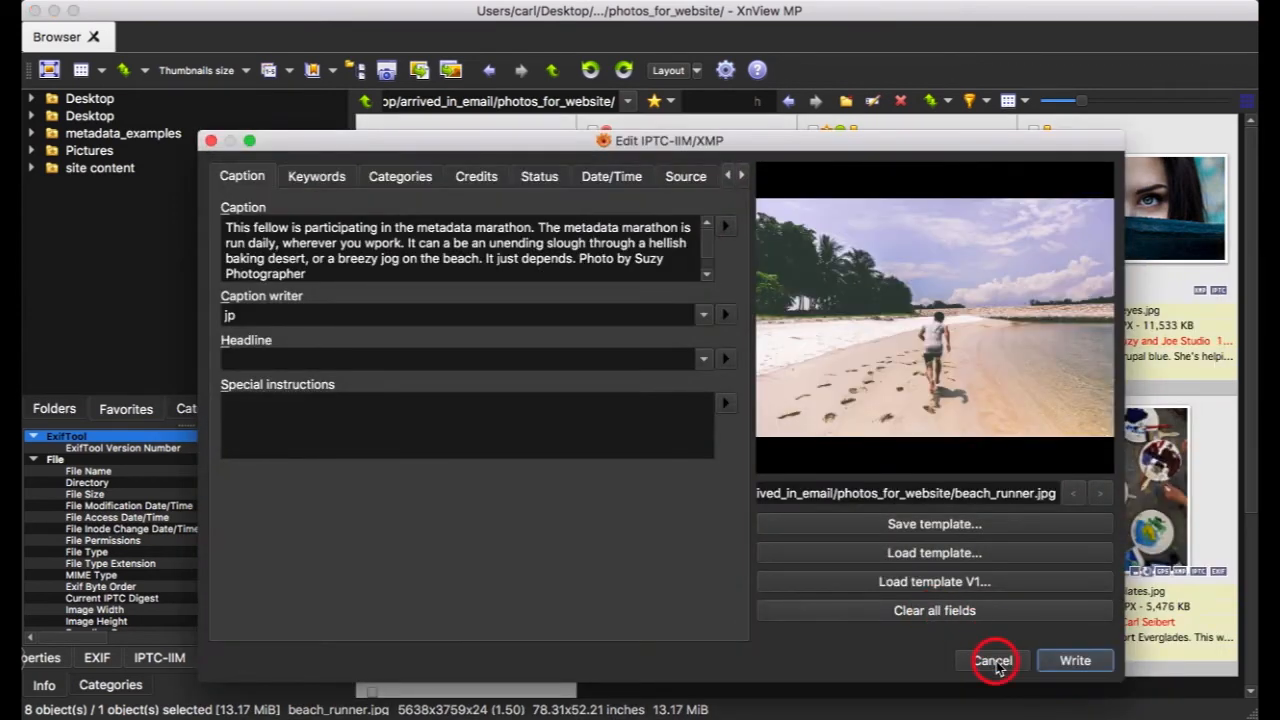
left_click(993, 661)
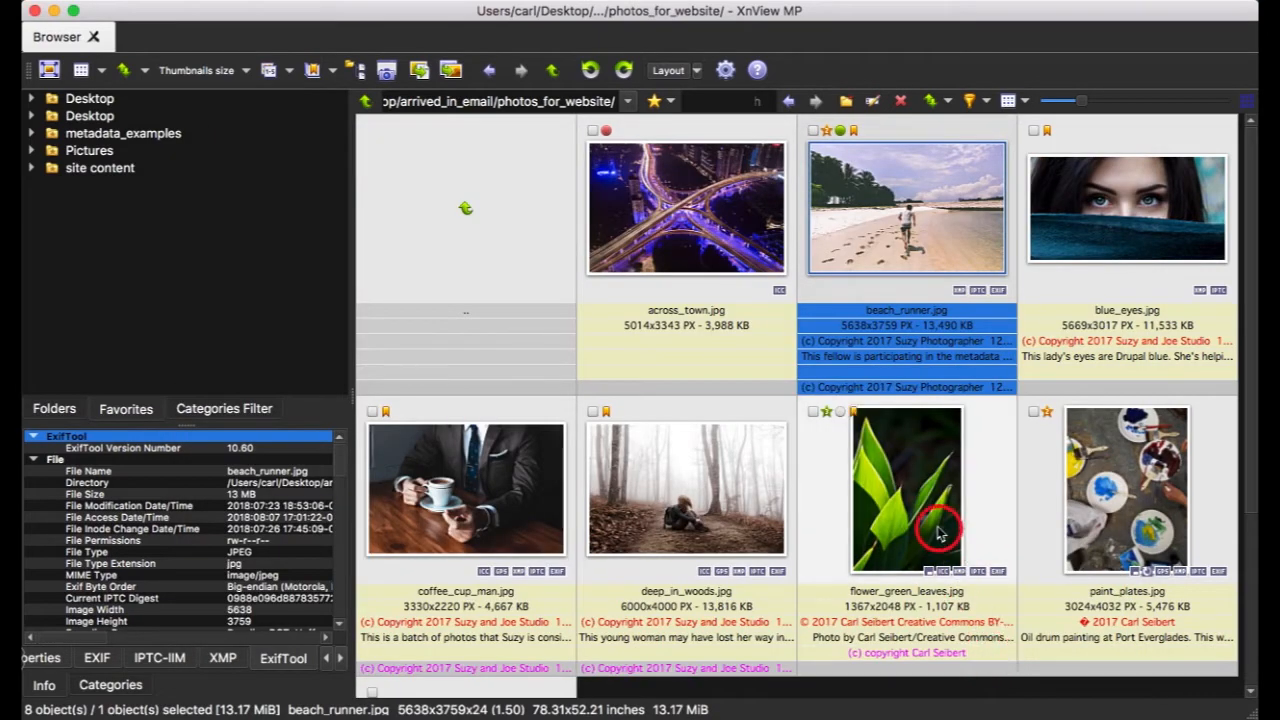
View the pop-up metadata details of flower_green_leaves.jpg and select the photo.
mouse_move(903, 496)
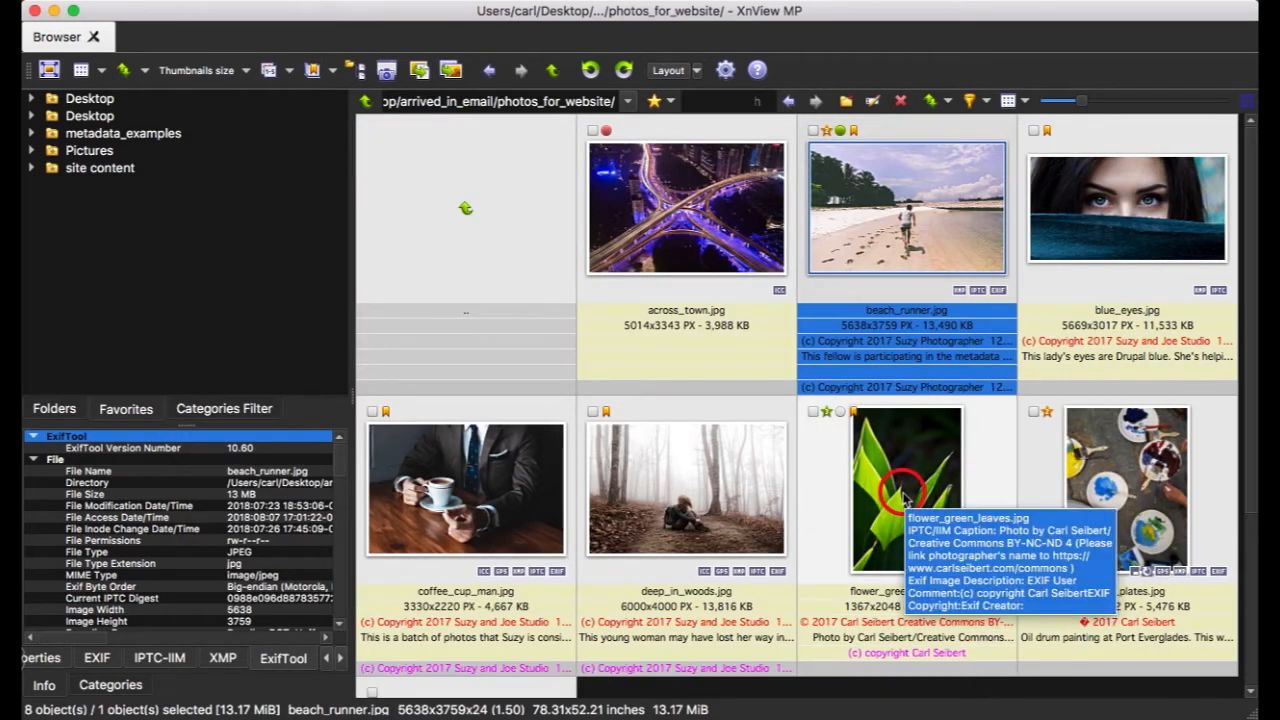
left_click(838, 493)
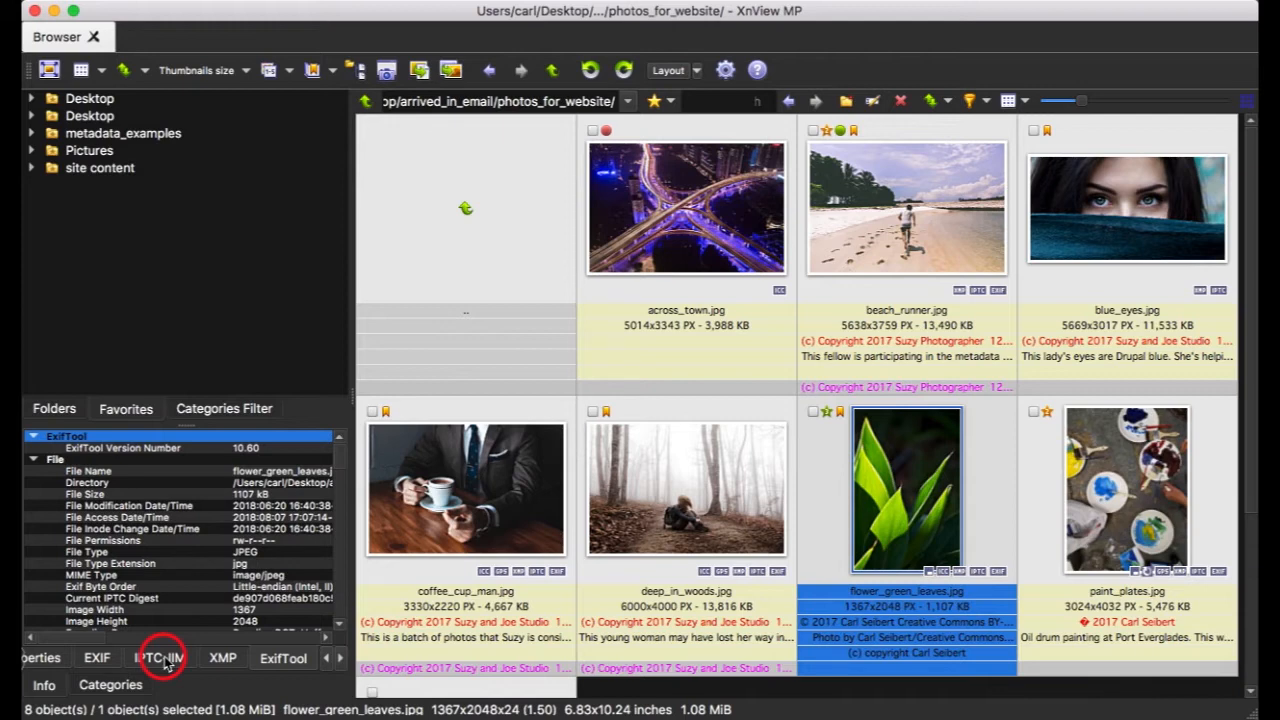
Examine the phone number in the copyright credit of beach_runner.jpg in the IPTC/XMP editor, and leave without saving.
left_click(930, 345)
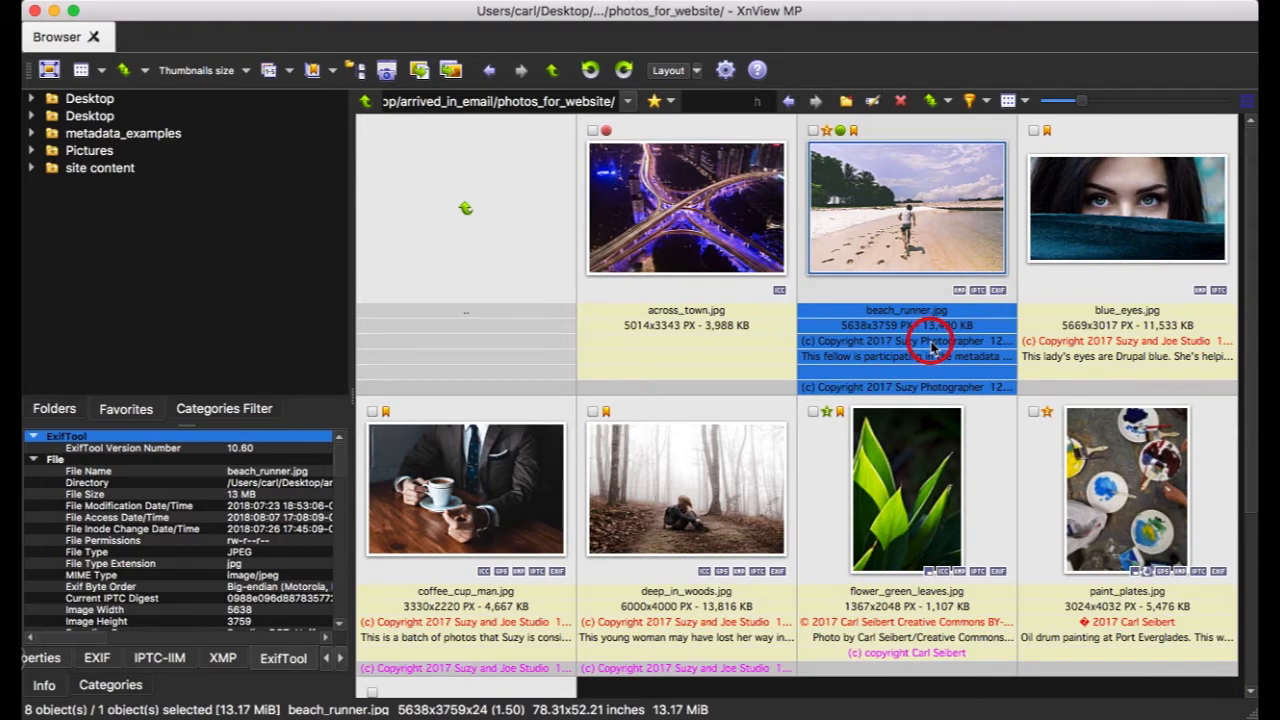
key("ctrl+i")
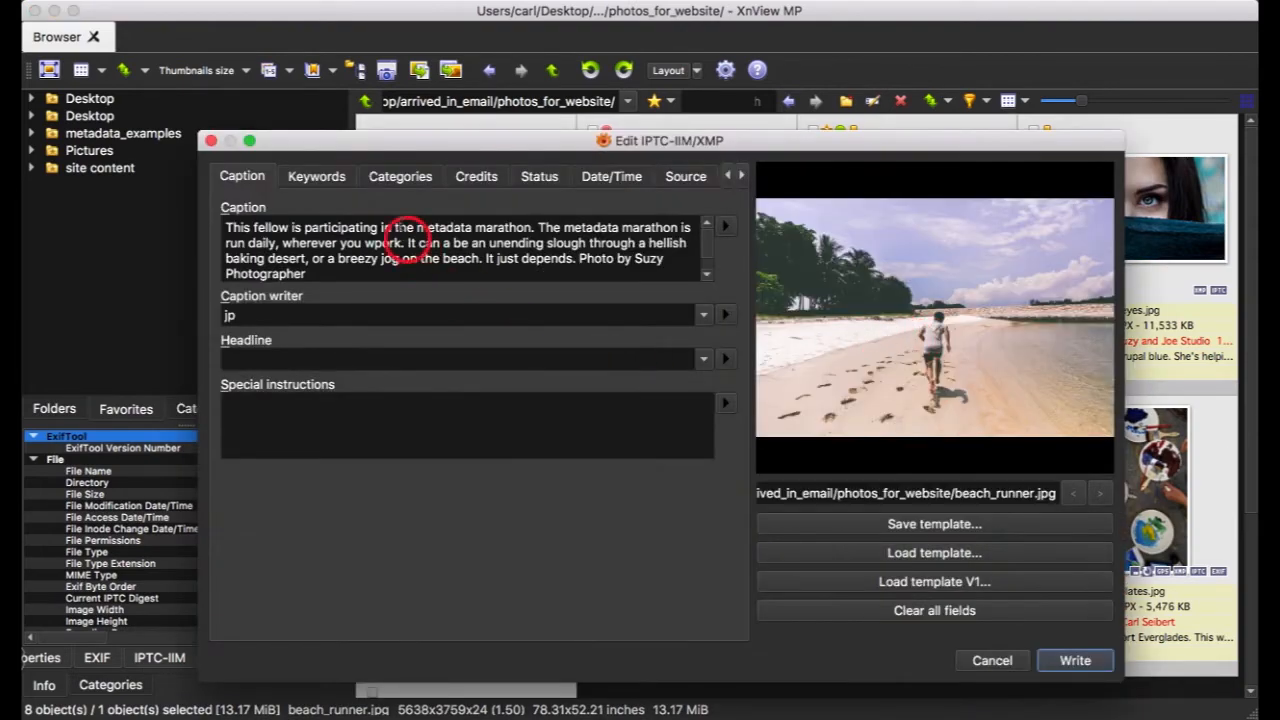
left_click(476, 176)
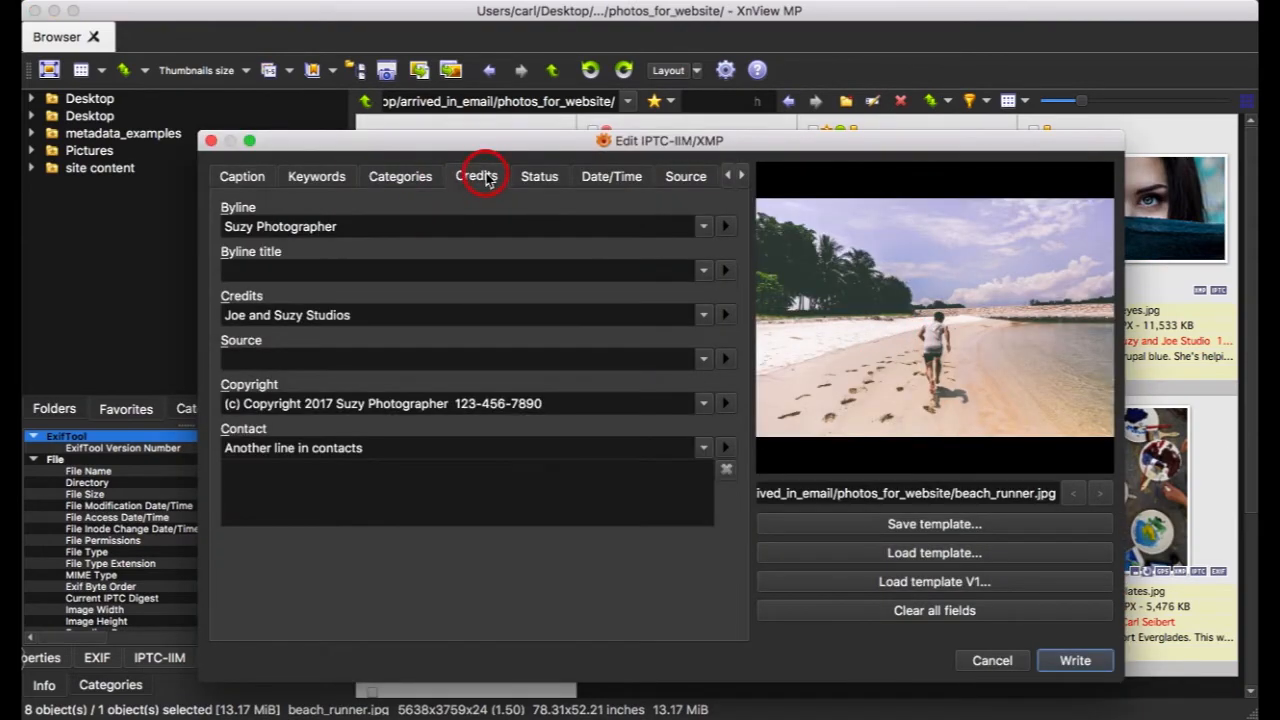
left_click(551, 398)
left_click_drag(551, 398, 455, 403)
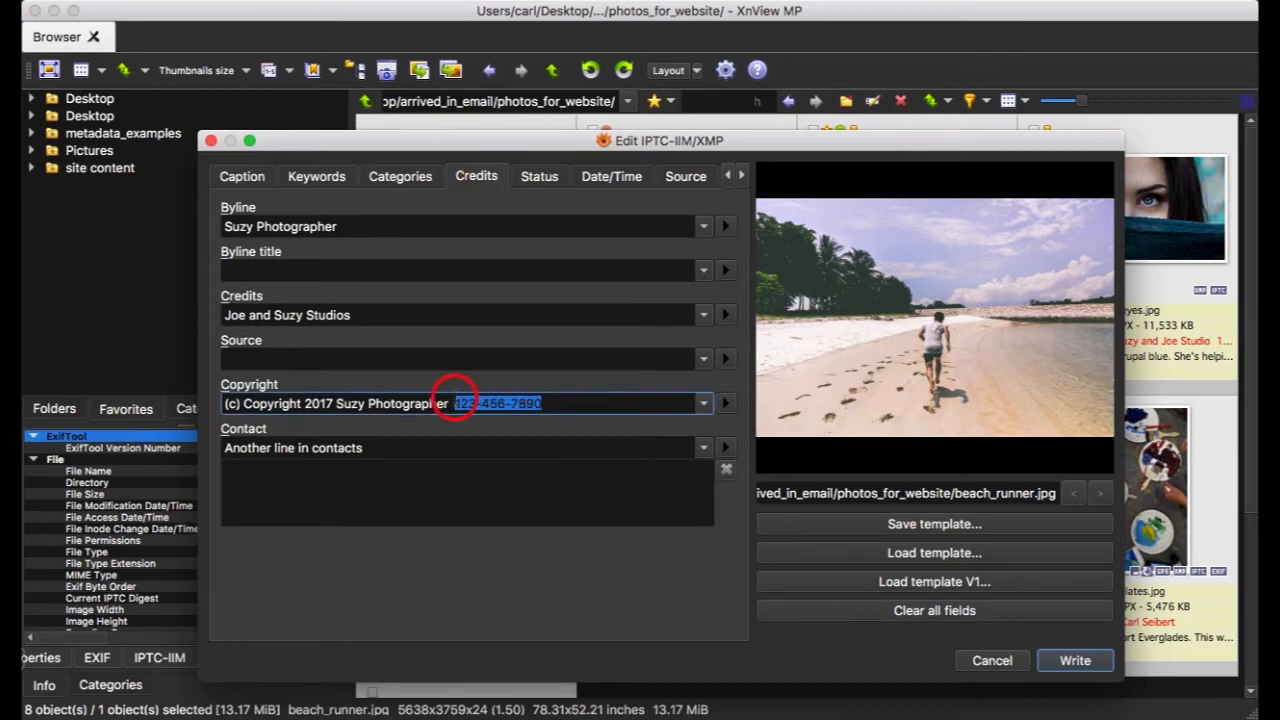
left_click(968, 664)
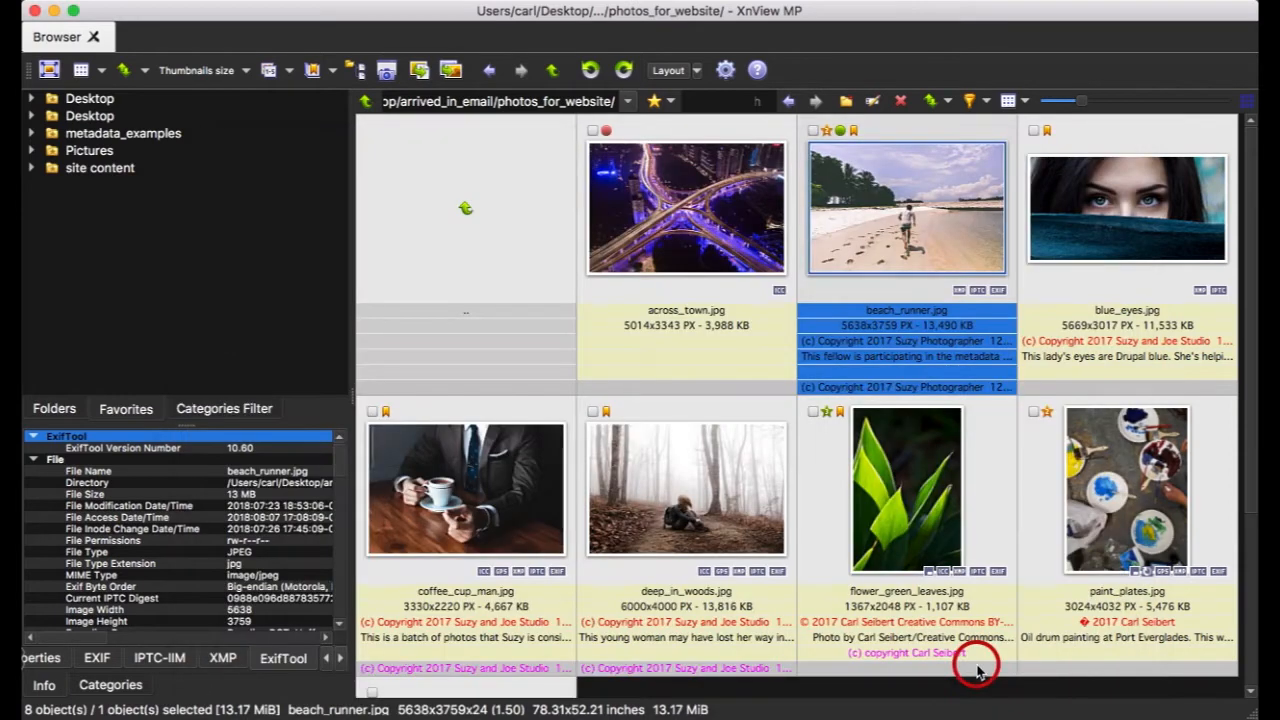
Examine the XMP metadata of flower_green_leaves.jpg, including its usage rights and the creator's phone and e-mail fields.
left_click(842, 510)
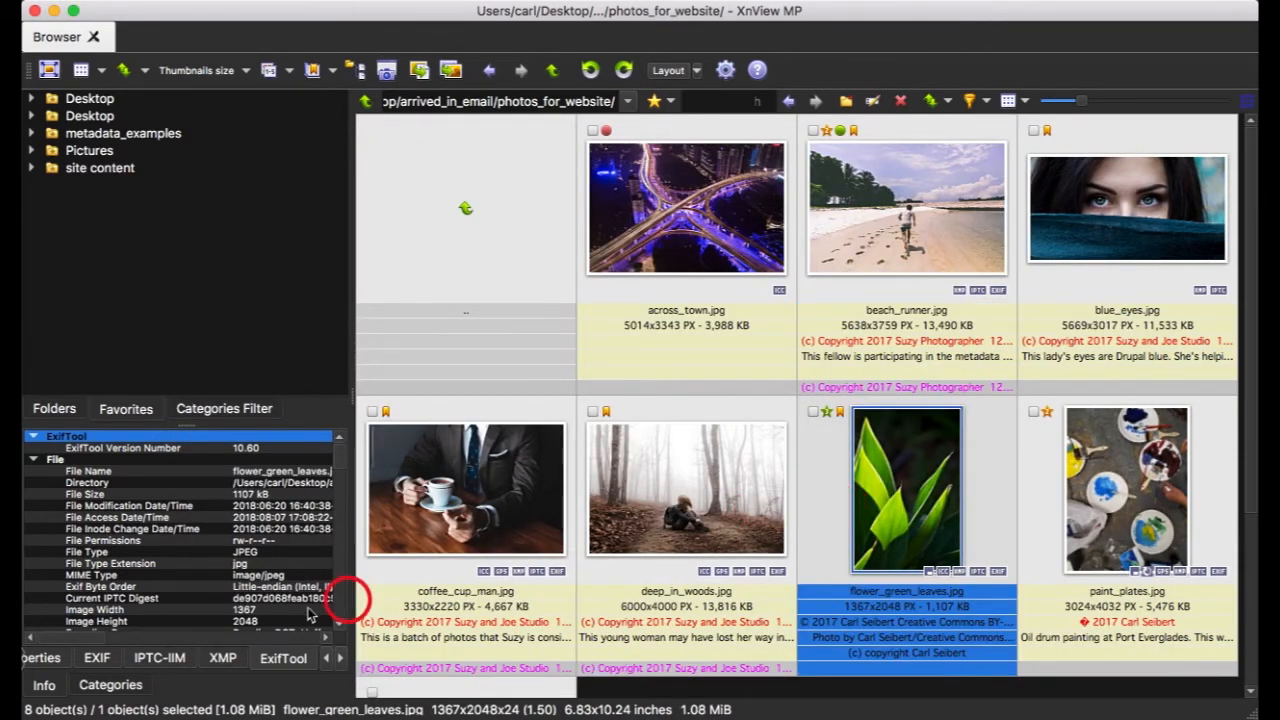
left_click(223, 659)
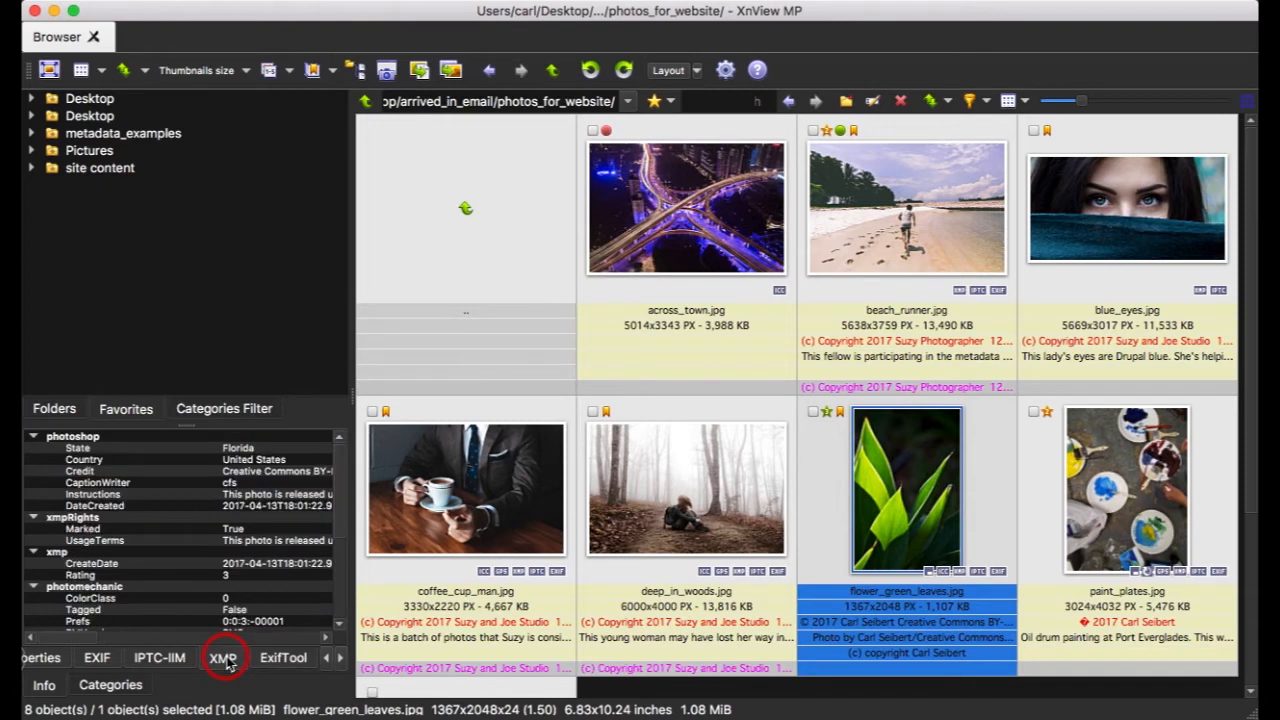
scroll(280, 560, "down", 4)
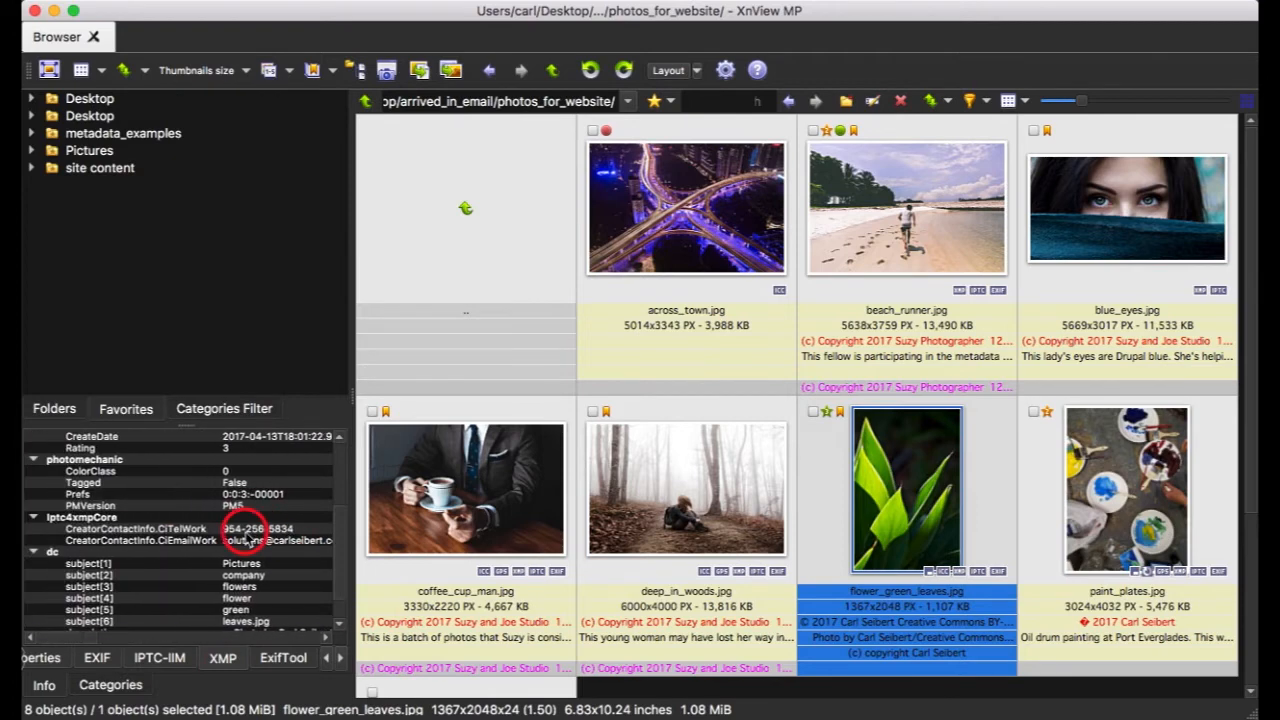
scroll(245, 535, "right", 3)
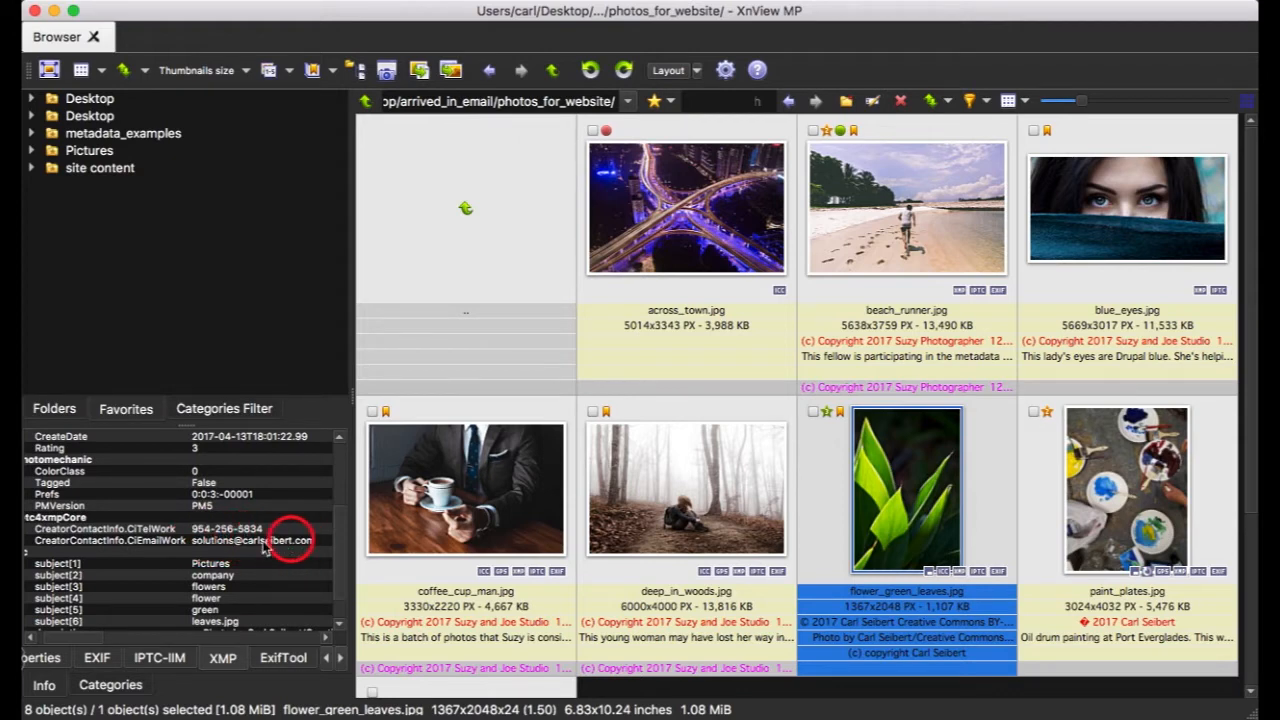
scroll(120, 525, "up", 4)
scroll(120, 525, "left", 1)
scroll(143, 544, "up", 1)
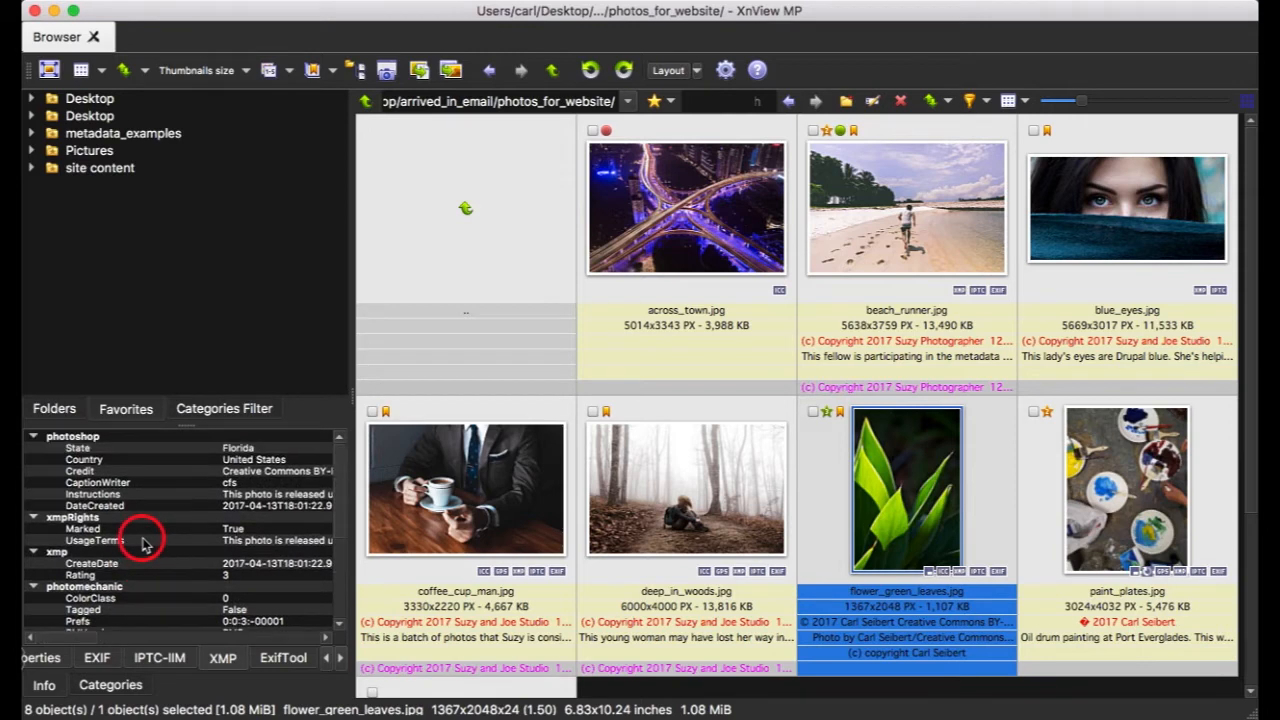
Review the dc keyword, contact and photomechanic groups in the leaf photo's XMP data, collapsing and re-expanding photomechanic.
scroll(143, 544, "down", 5)
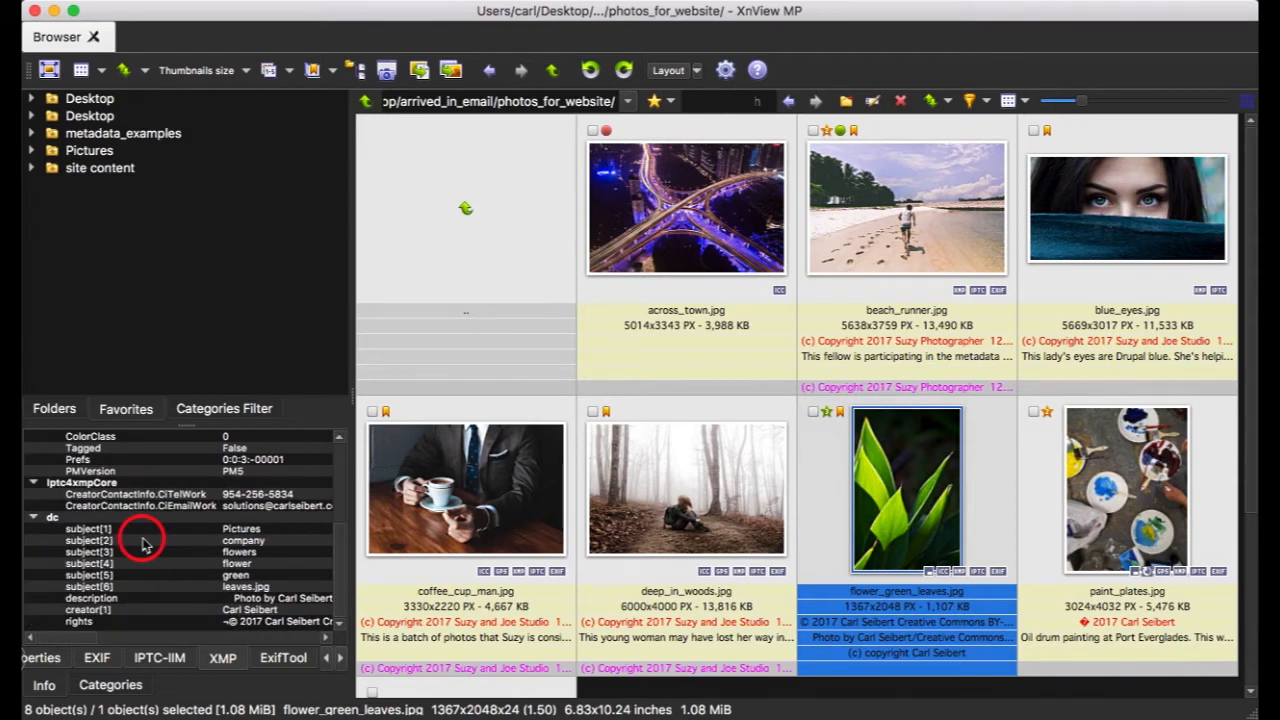
scroll(140, 543, "up", 1)
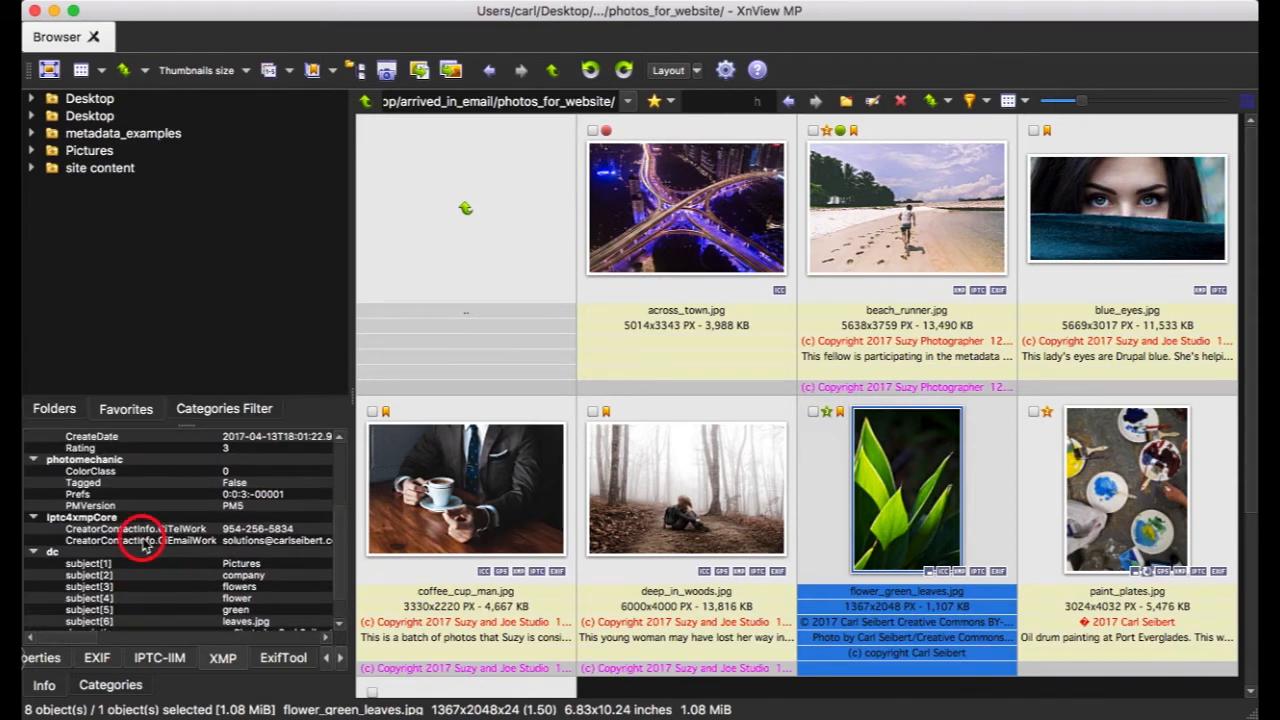
left_click(33, 462)
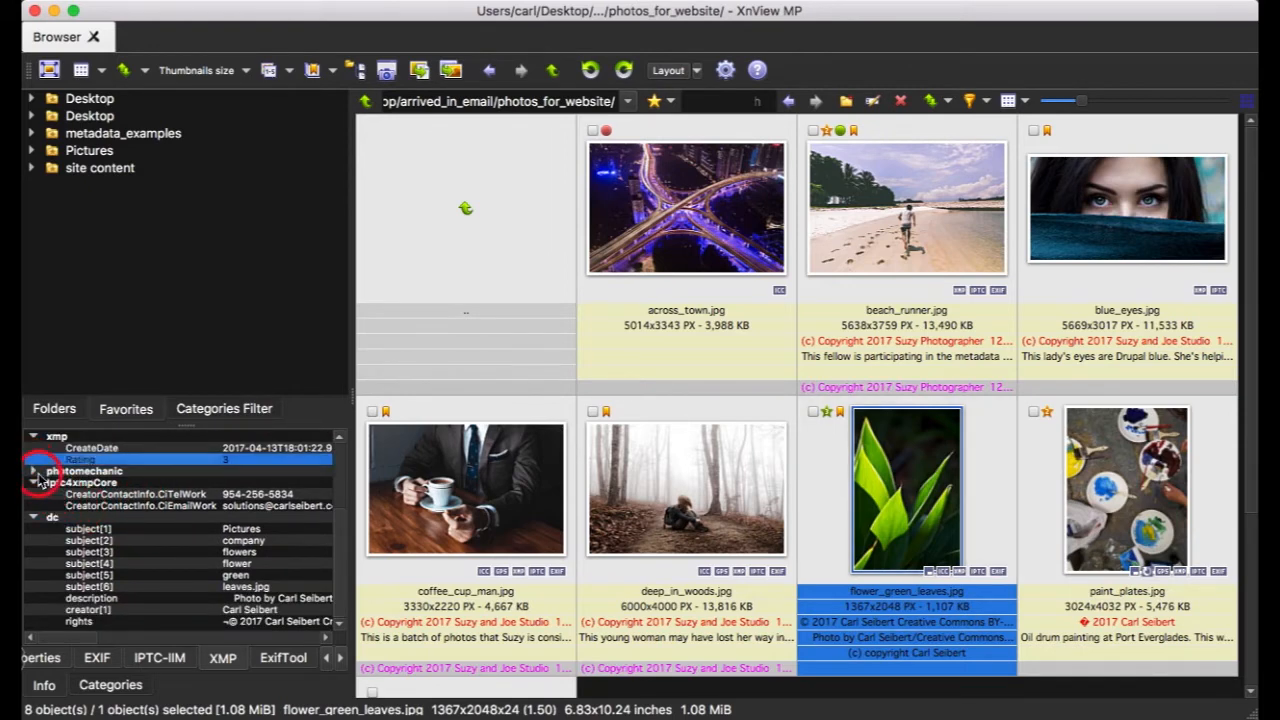
left_click(33, 470)
scroll(183, 484, "up", 2)
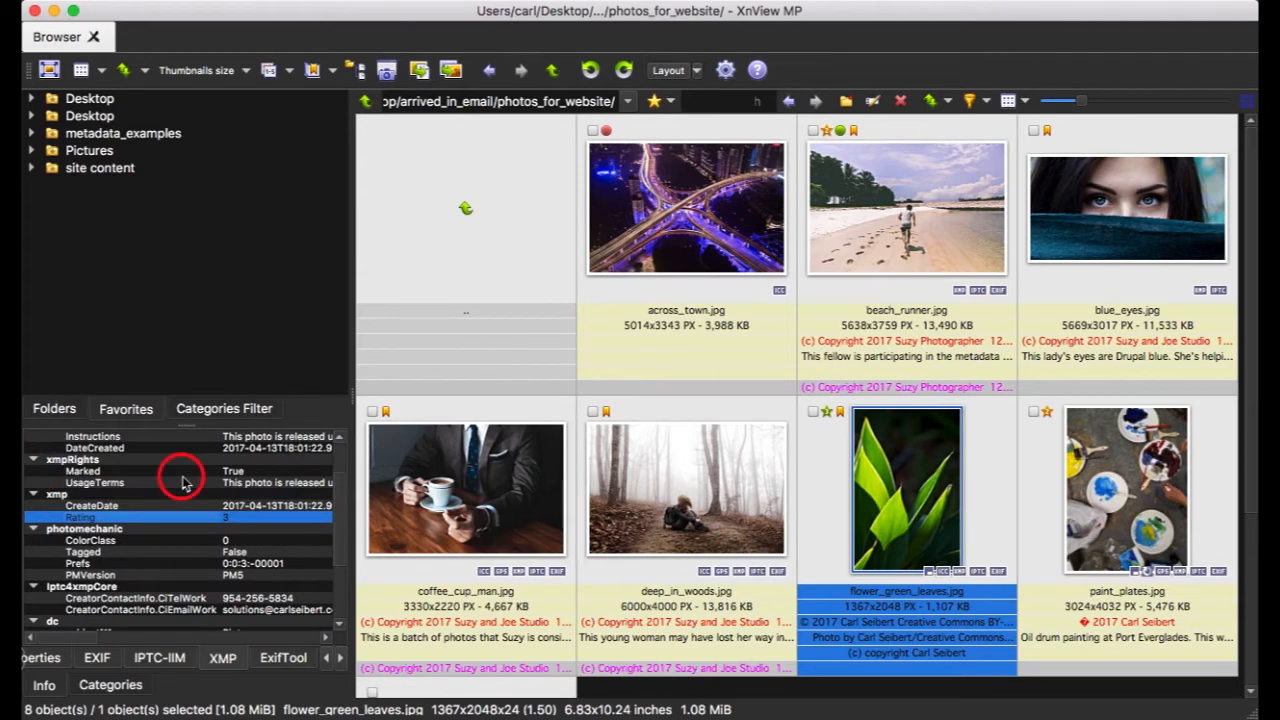
View the general file and image properties of flower_green_leaves.jpg.
left_click(54, 666)
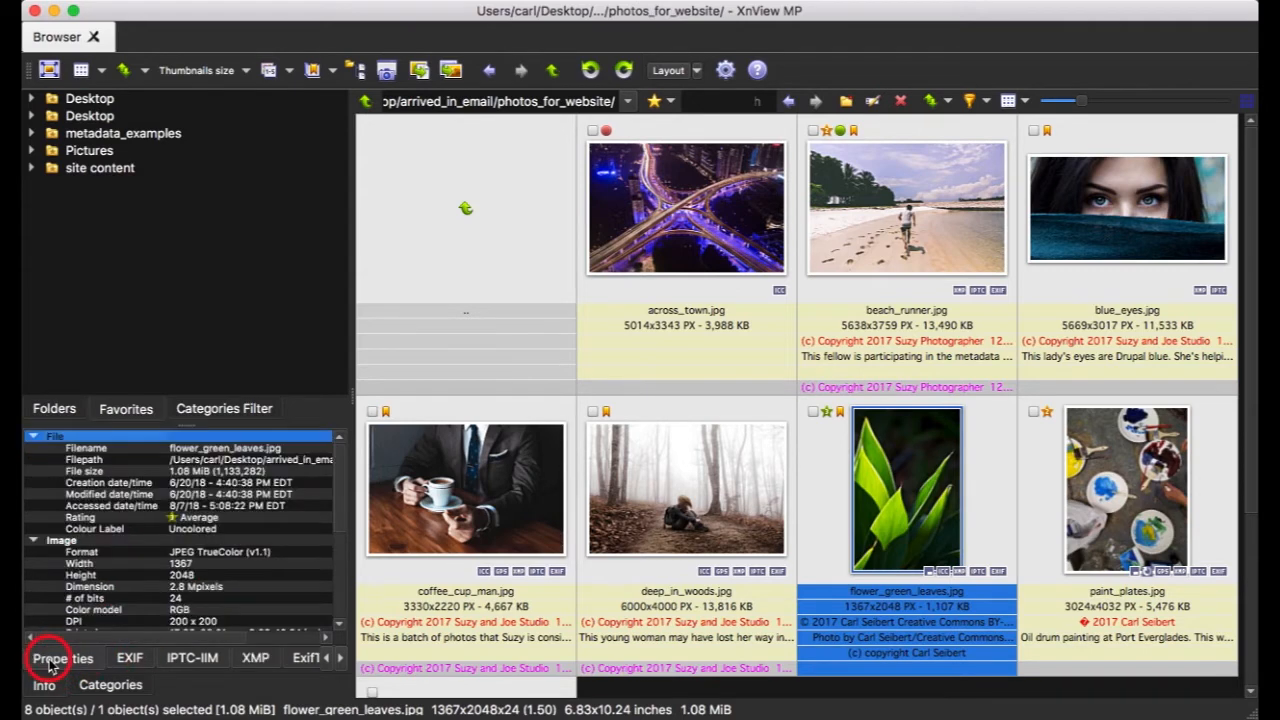
scroll(181, 538, "down", 2)
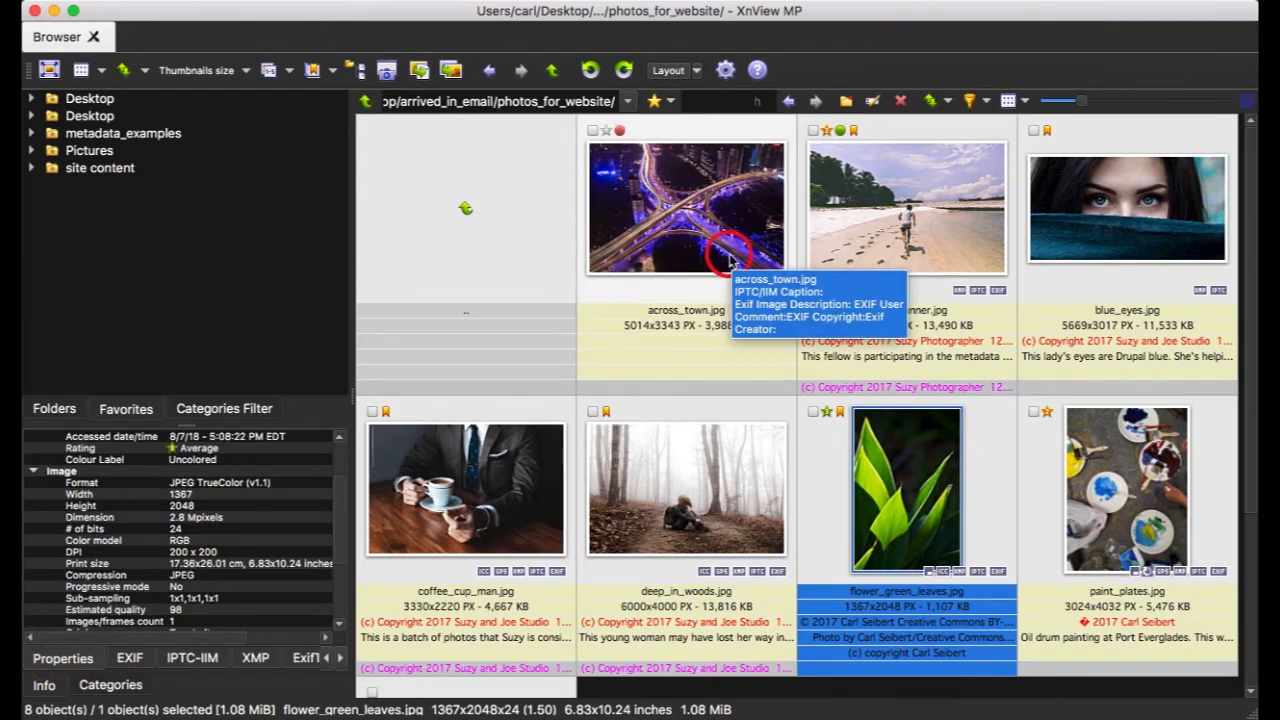
Set the colour label of across_town.jpg to Uncolored and back to Red.
left_click(607, 131)
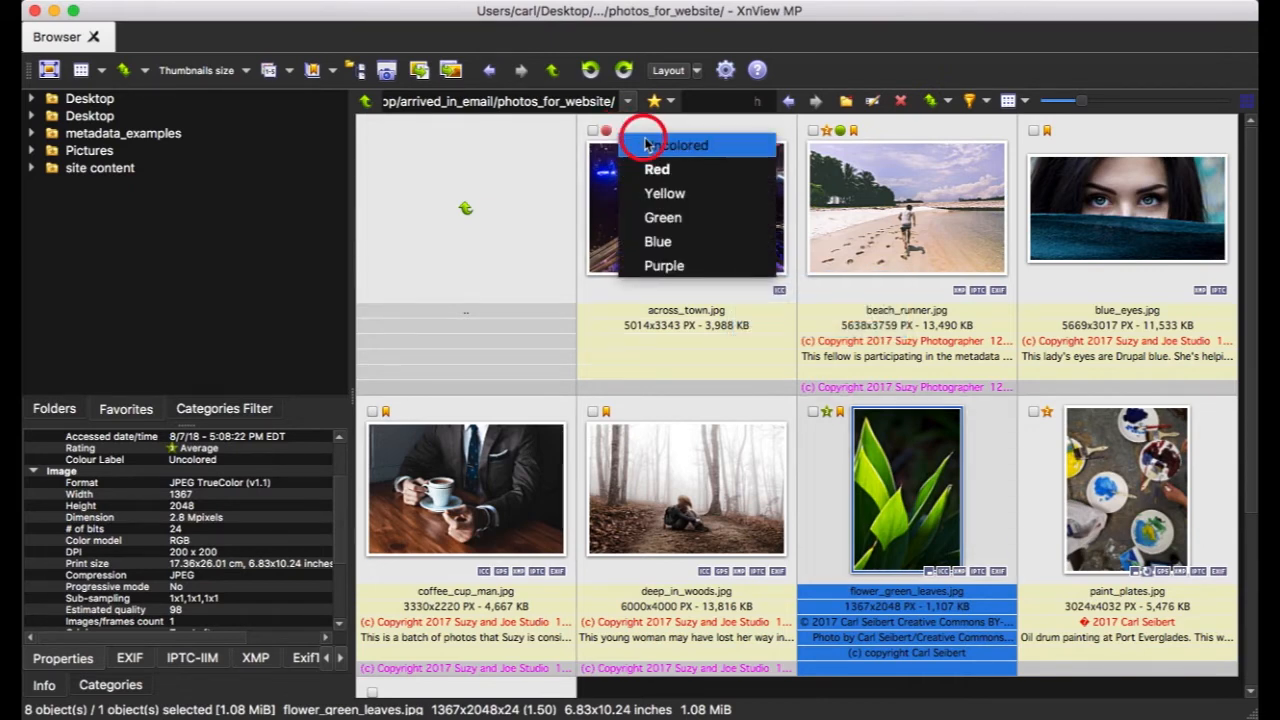
left_click(646, 145)
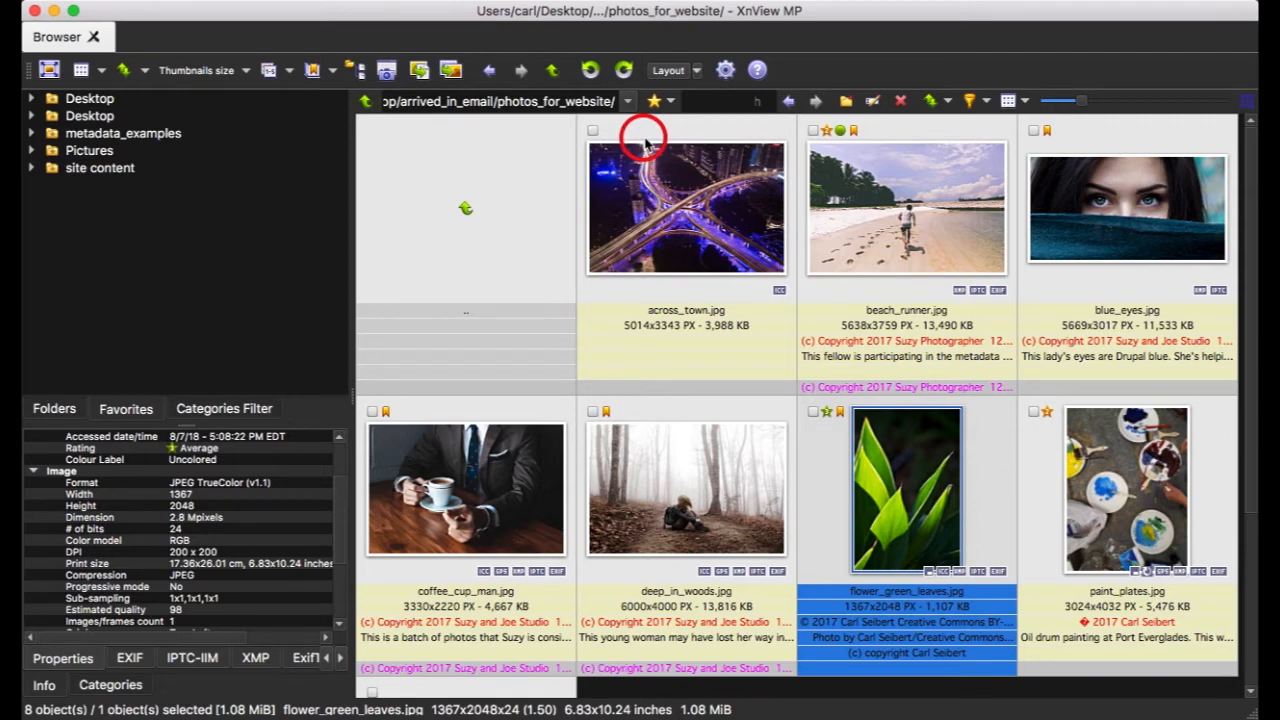
mouse_move(685, 134)
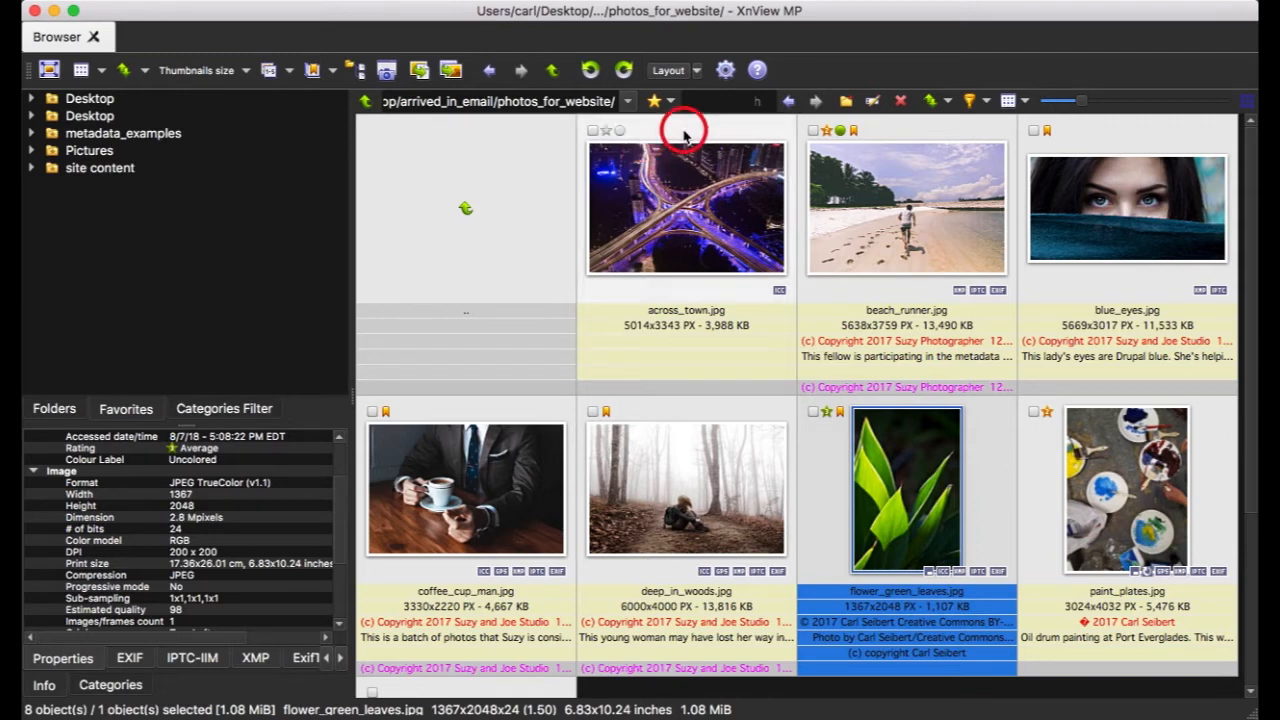
left_click(622, 134)
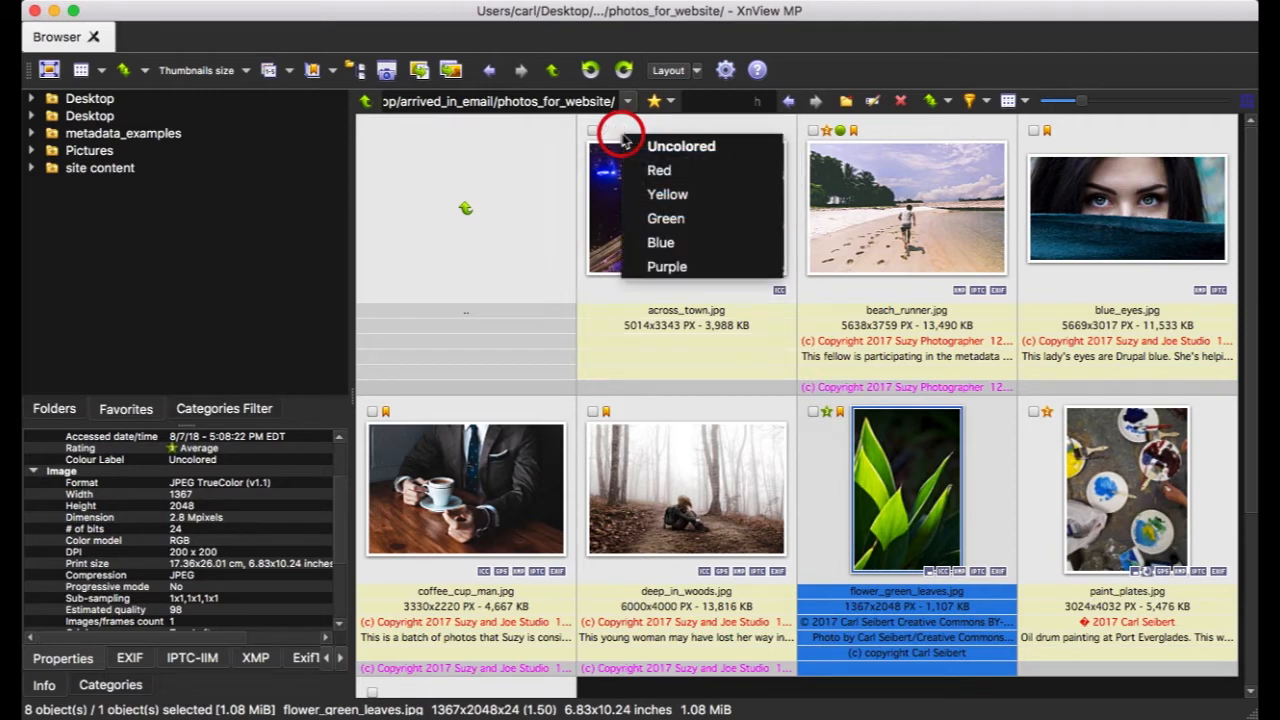
left_click(650, 171)
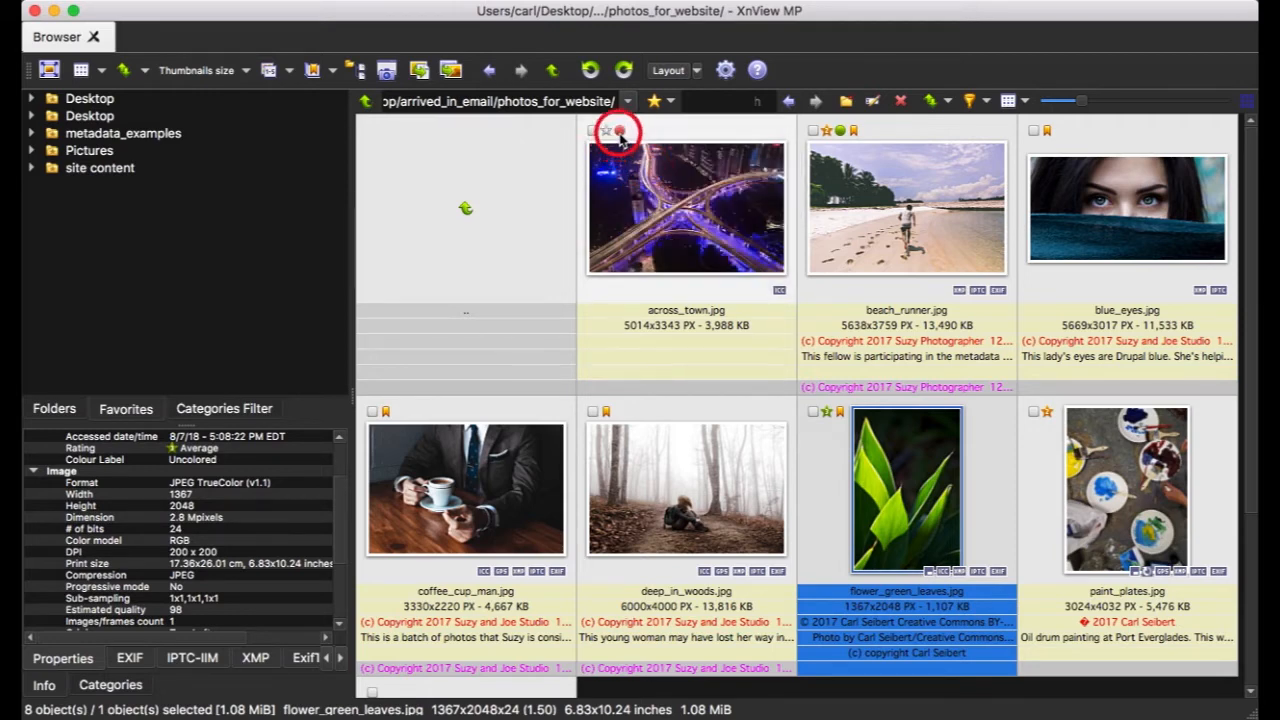
Change the colour label of across_town.jpg to Uncolored.
left_click(620, 136)
left_click(645, 147)
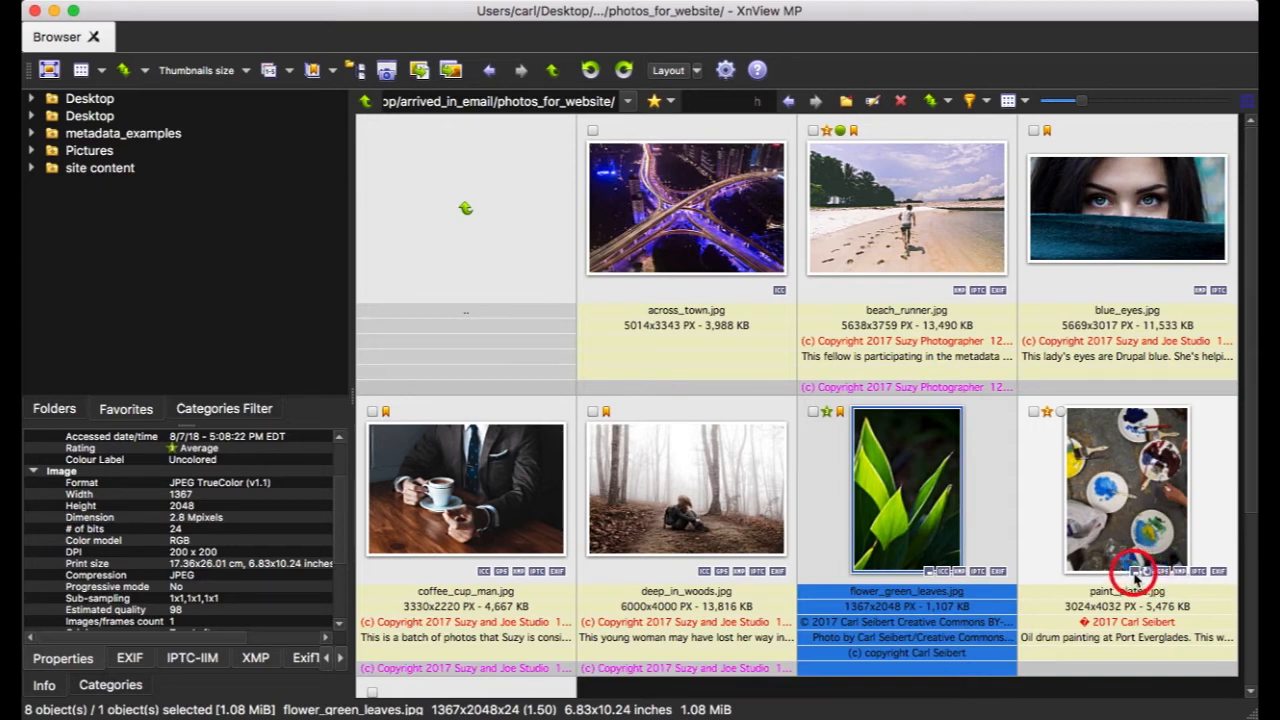
mouse_move(1136, 578)
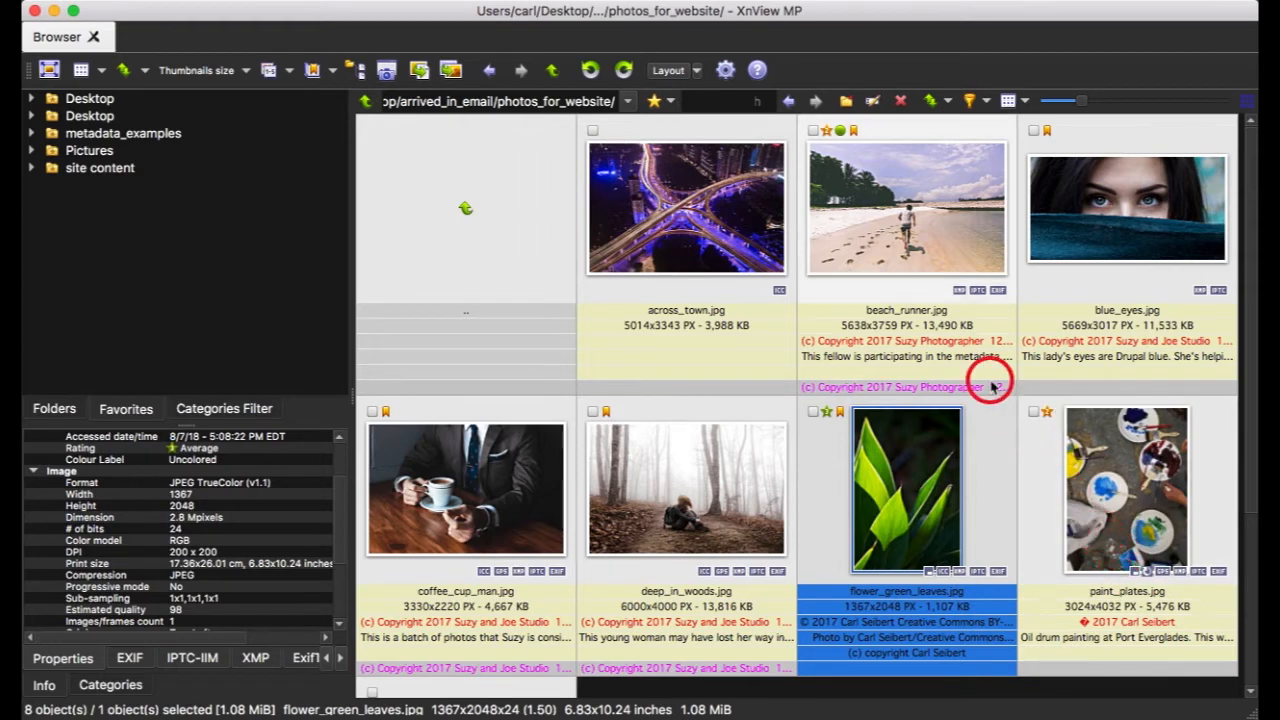
mouse_move(769, 336)
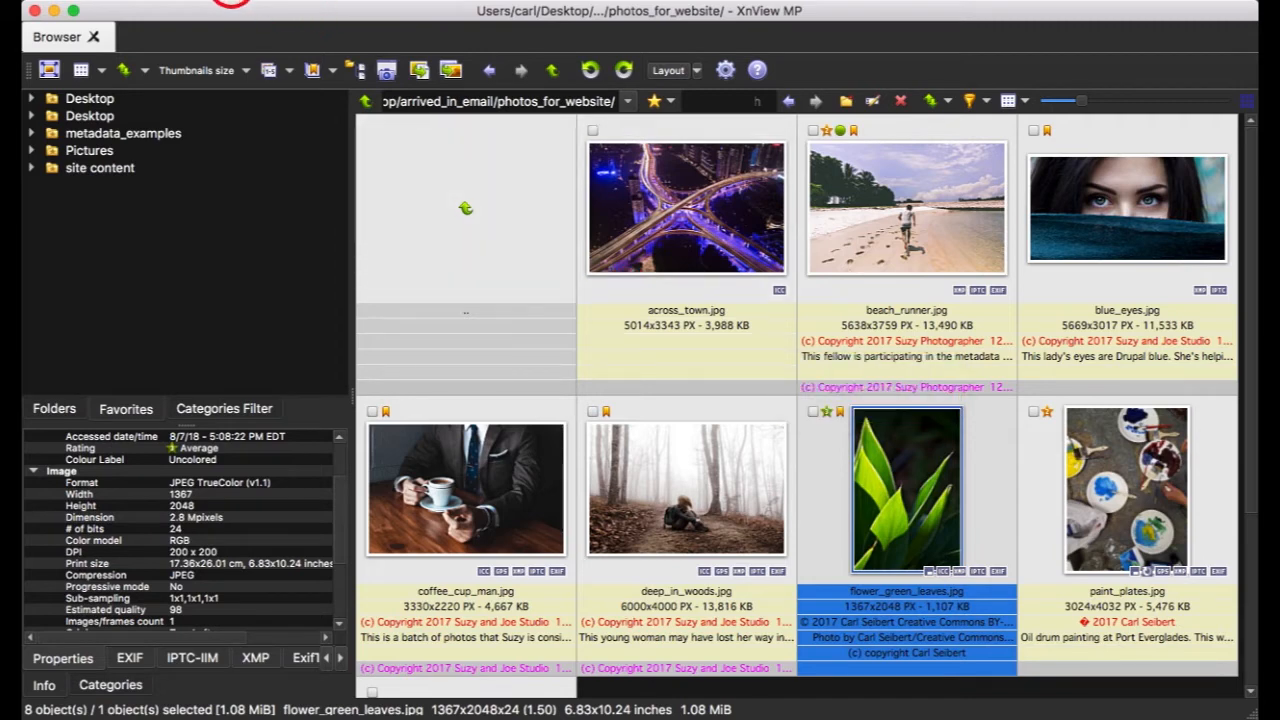
Examine the preset browser layouts and the options for saving and restoring custom layouts, without choosing any.
left_click(231, 0)
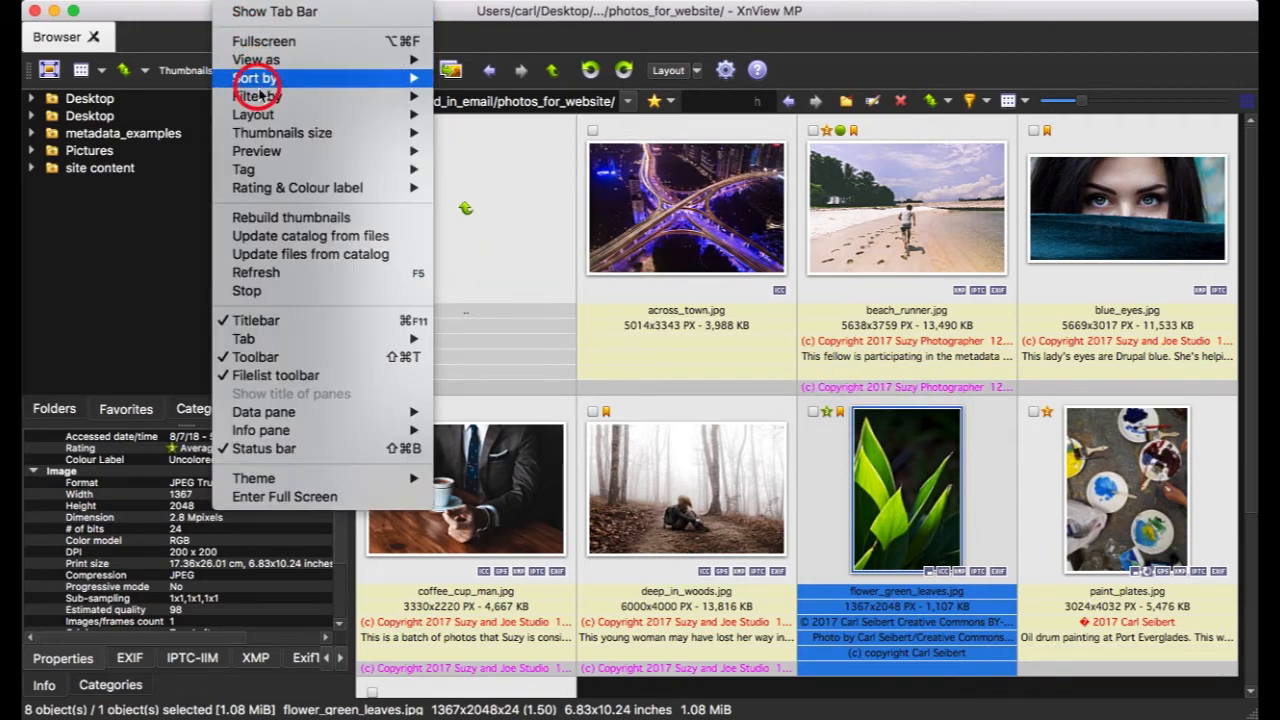
mouse_move(252, 116)
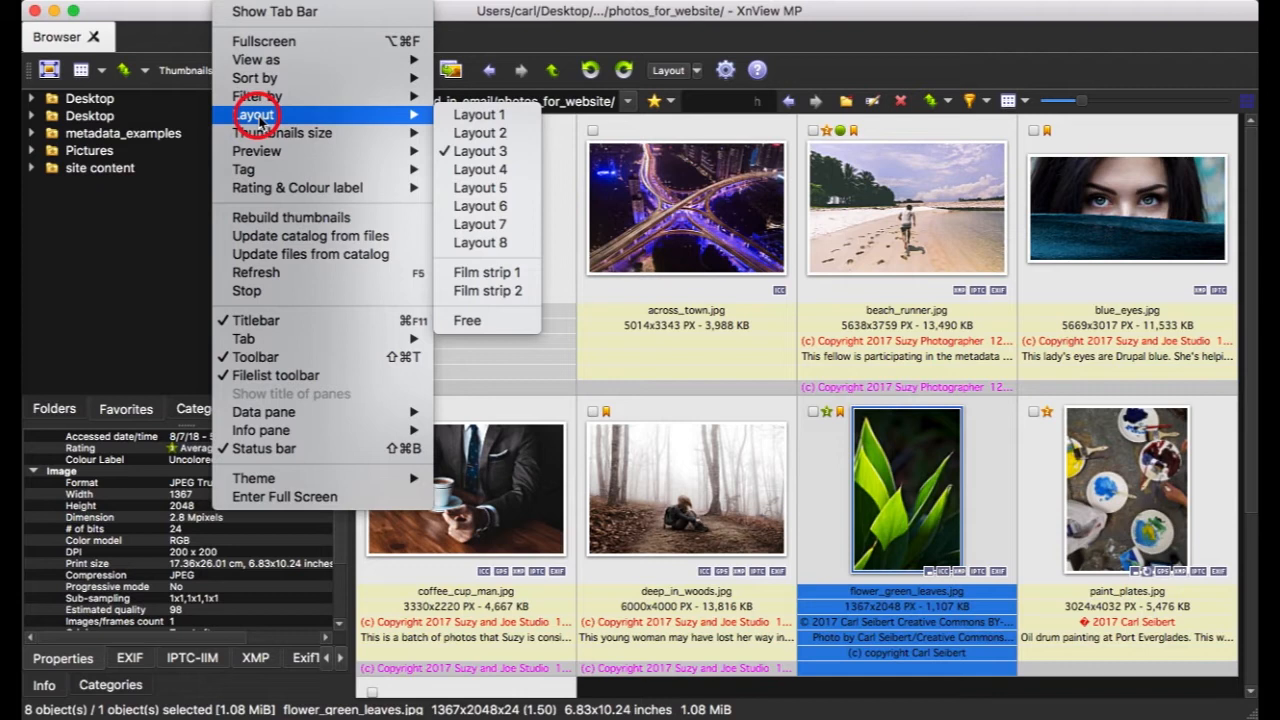
left_click(871, 52)
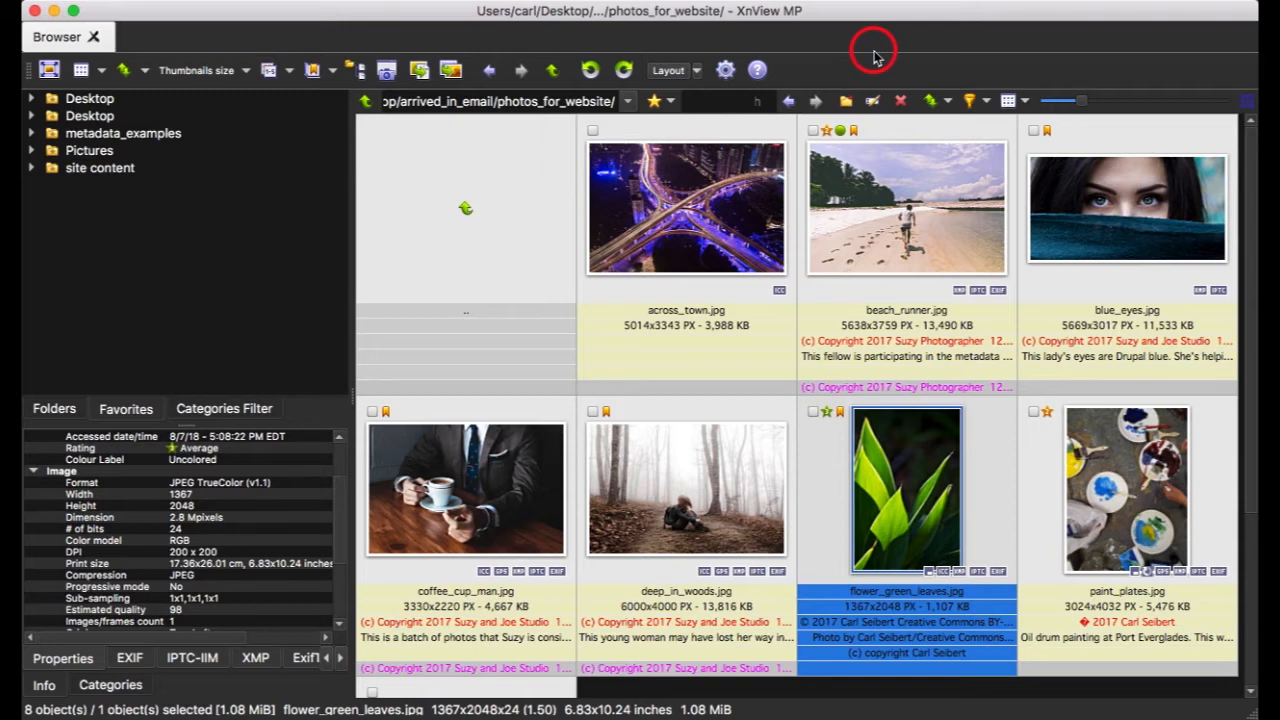
left_click(698, 71)
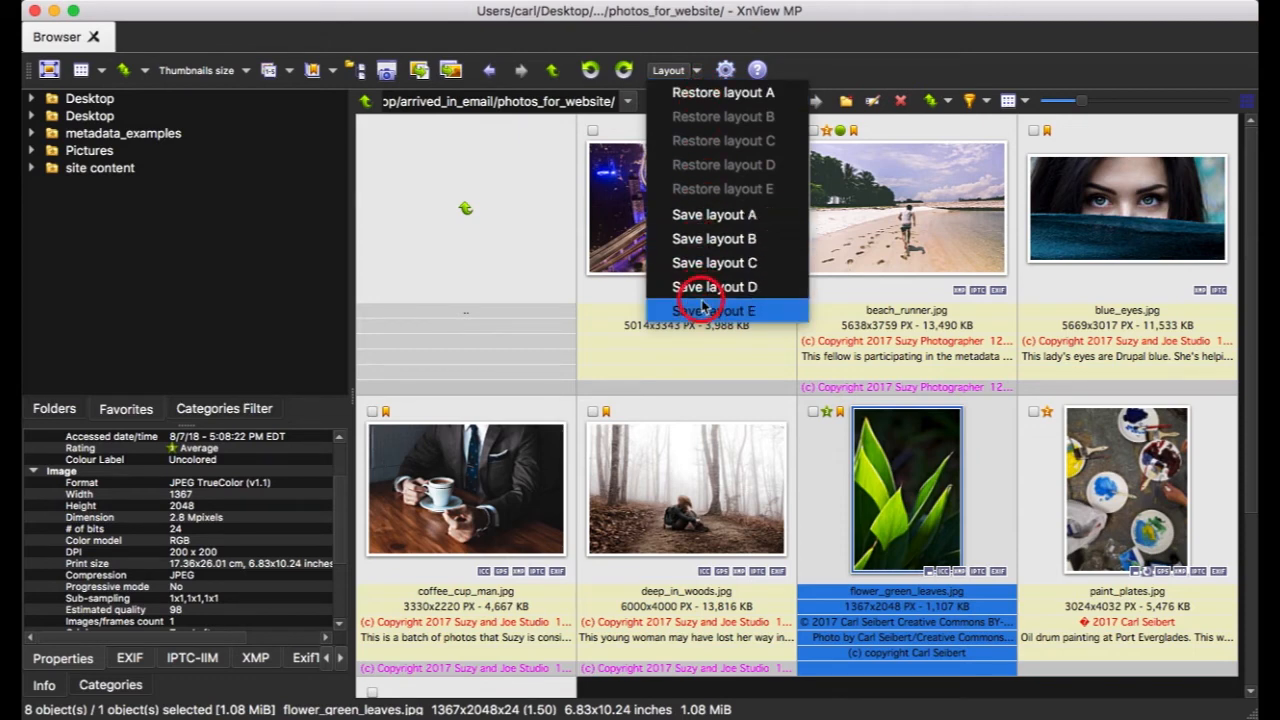
left_click(901, 73)
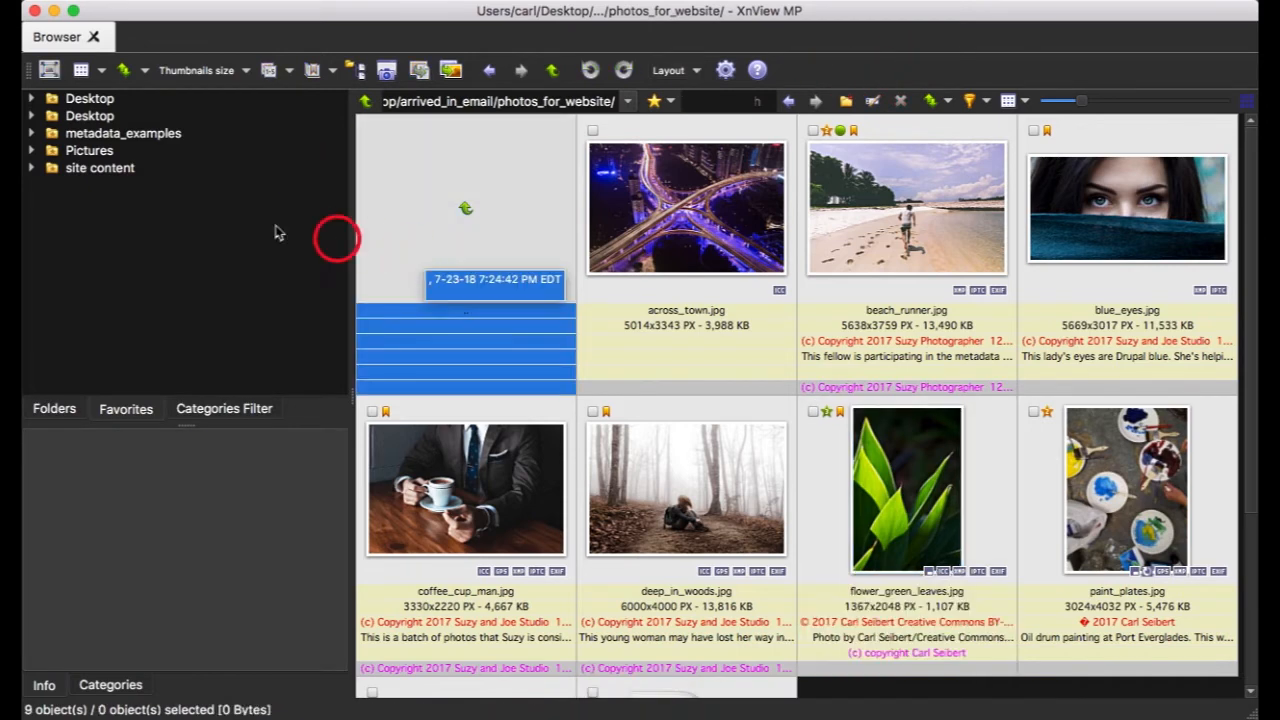
Examine the browser tooltip template in the preferences and the list of fields that can be inserted, without adding any.
left_click(110, 1)
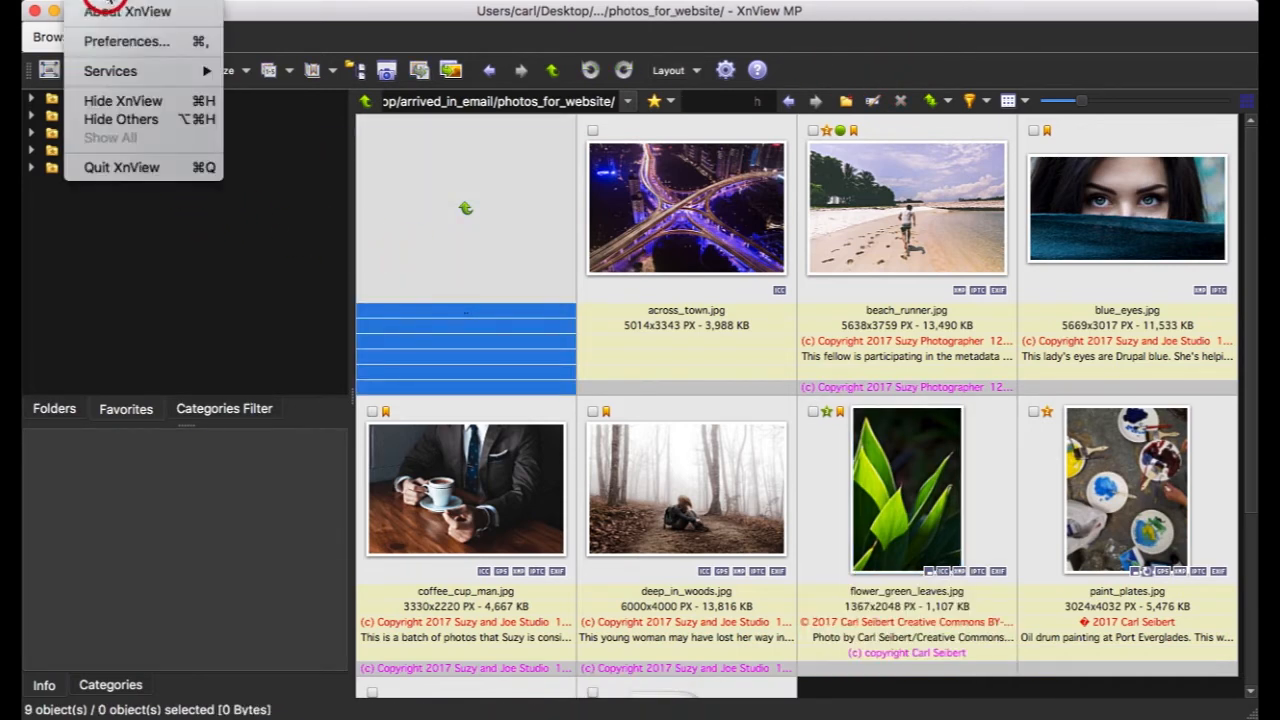
left_click(117, 43)
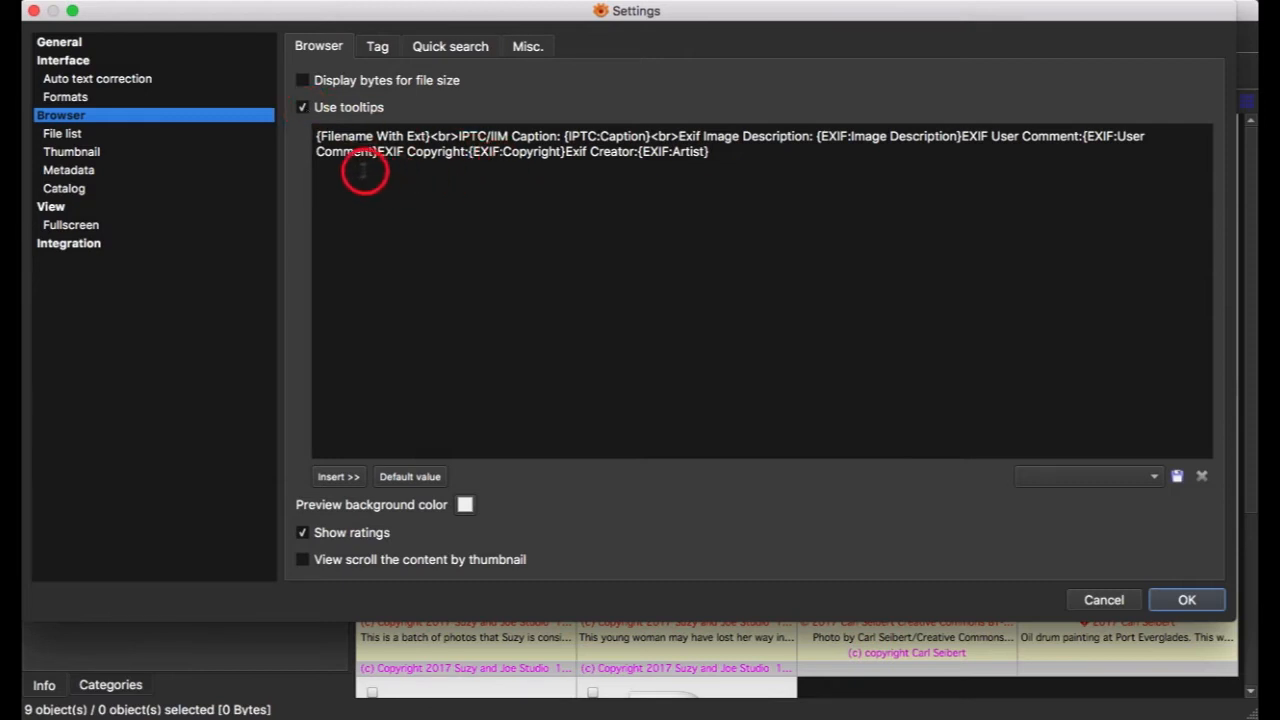
left_click_drag(318, 140, 640, 165)
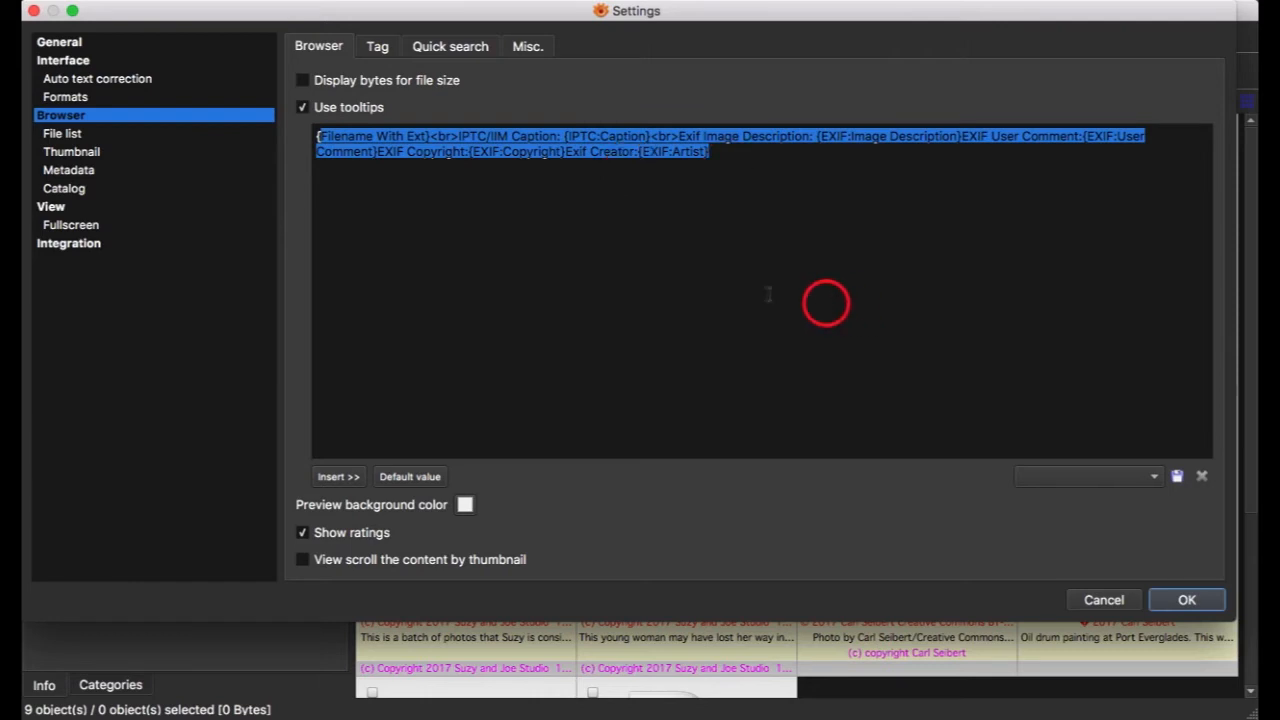
left_click(560, 315)
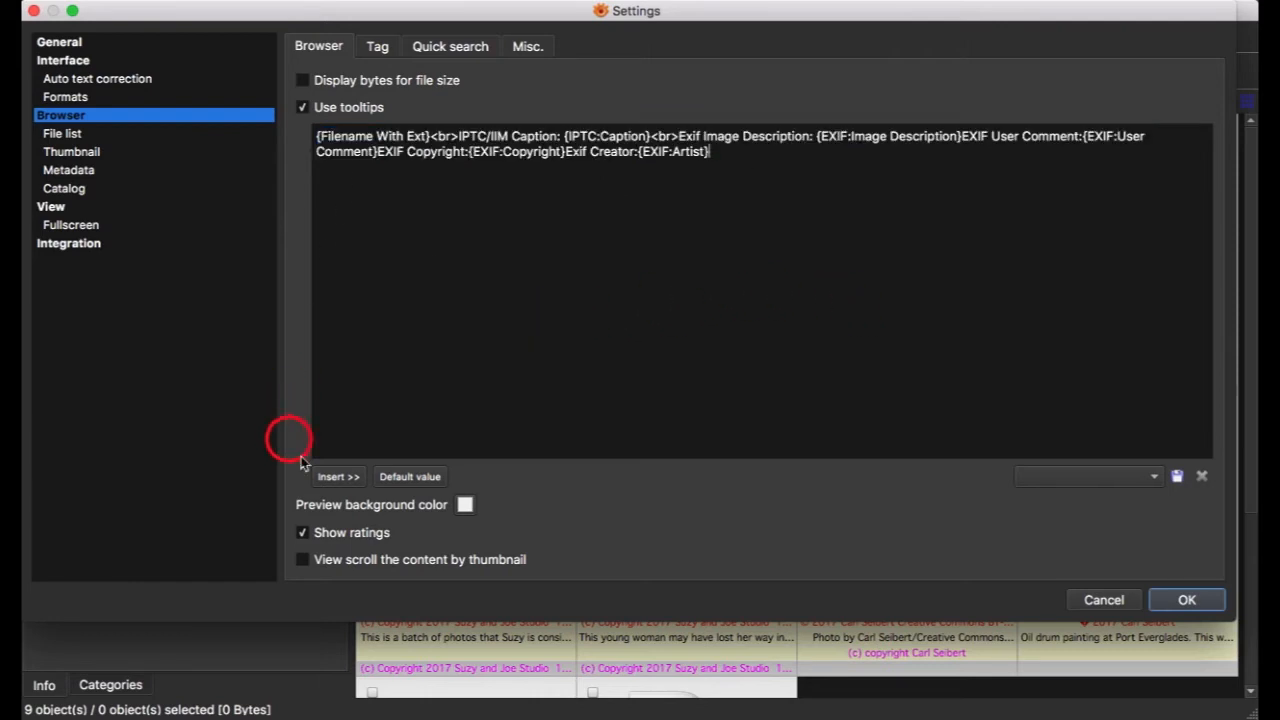
left_click(338, 476)
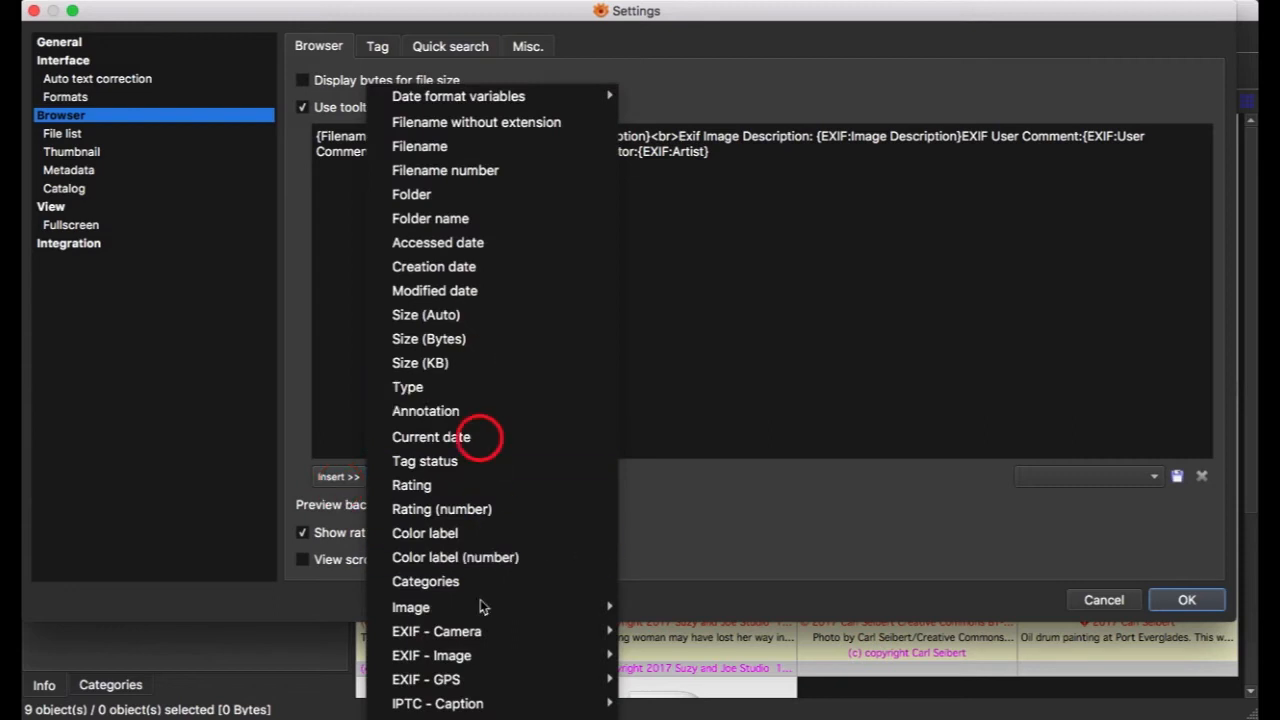
left_click(852, 333)
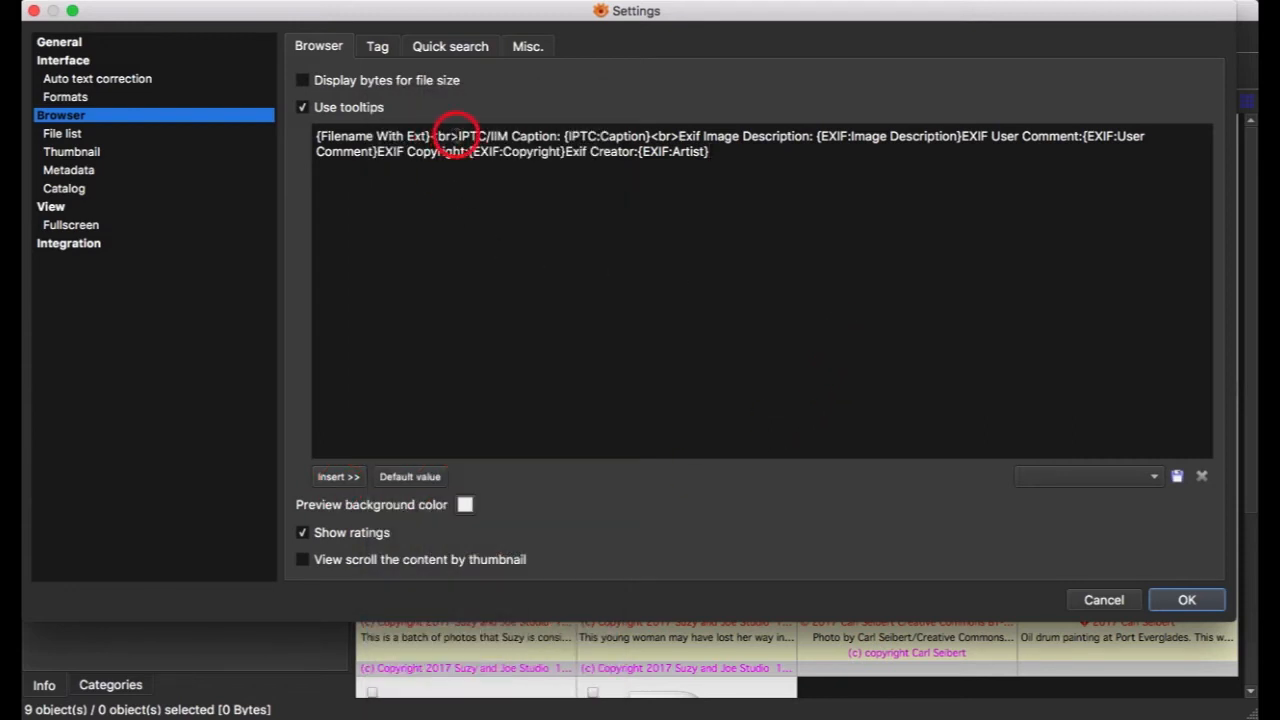
Examine the line-break tag and IPTC/IIM Caption text in the tooltip template, plus the saved tooltip presets, leaving everything as it is.
left_click_drag(457, 136, 430, 136)
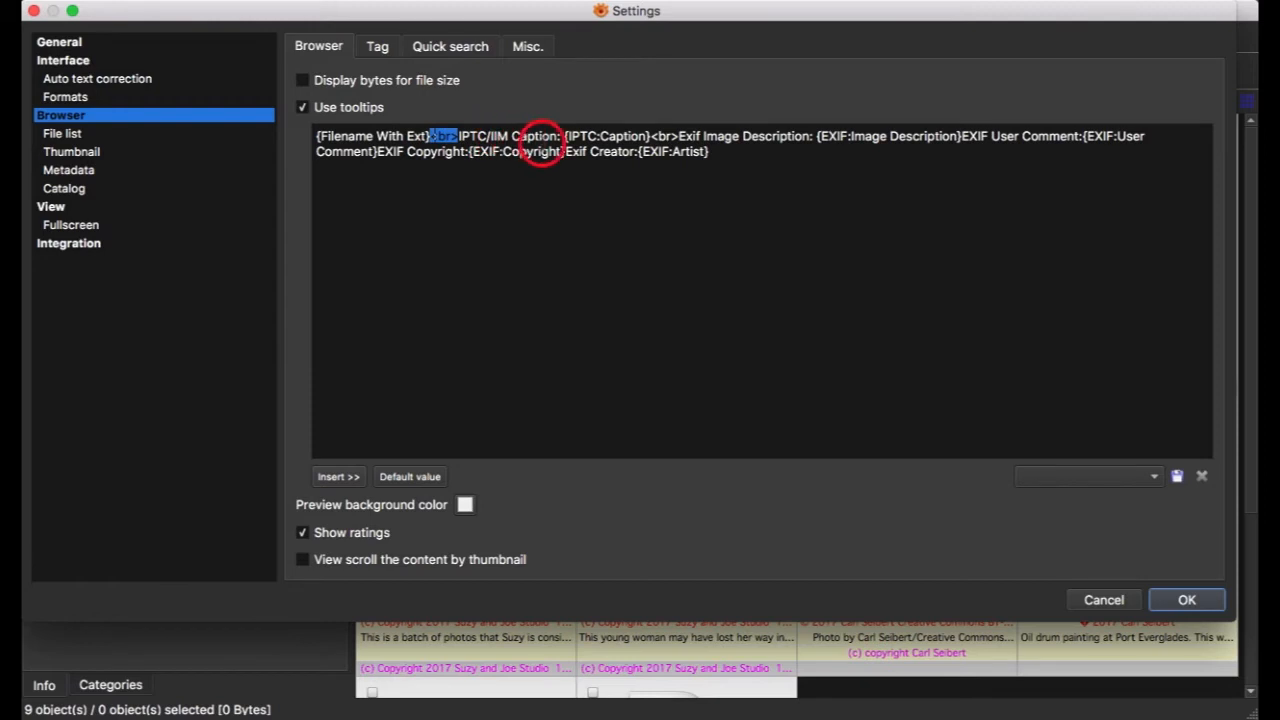
left_click(562, 136)
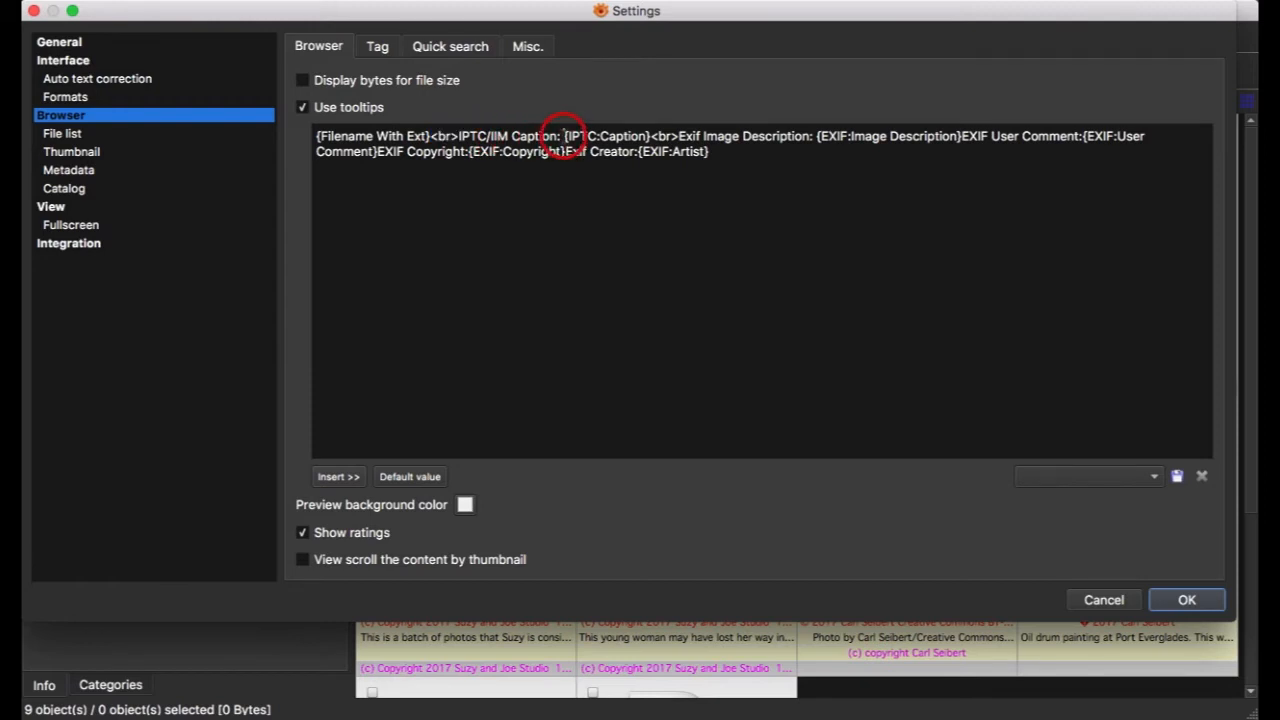
left_click_drag(562, 136, 460, 136)
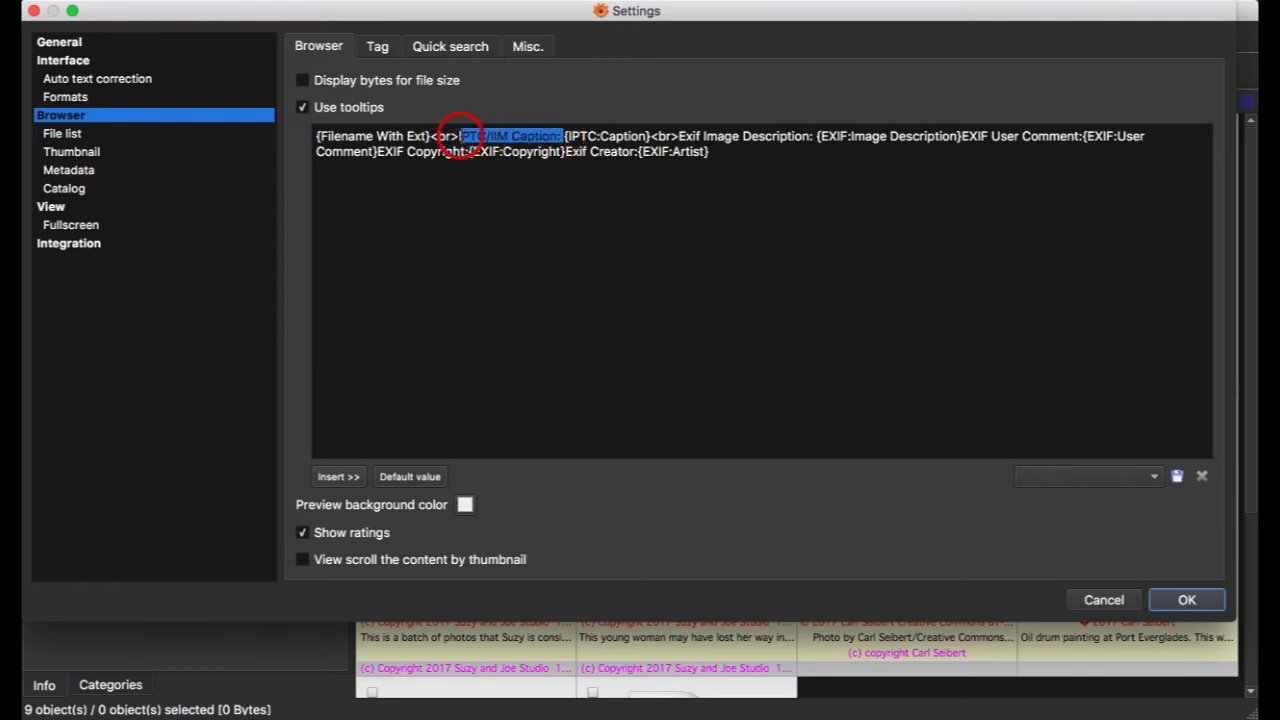
left_click(794, 155)
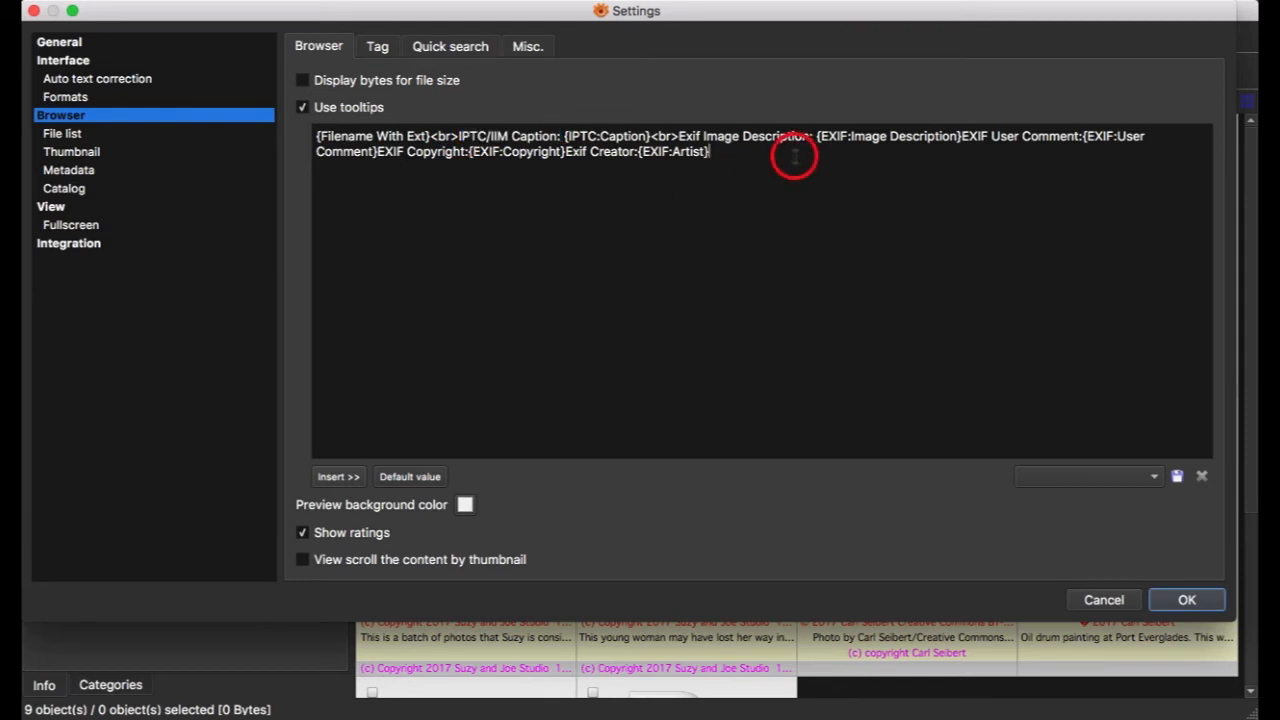
left_click(1157, 475)
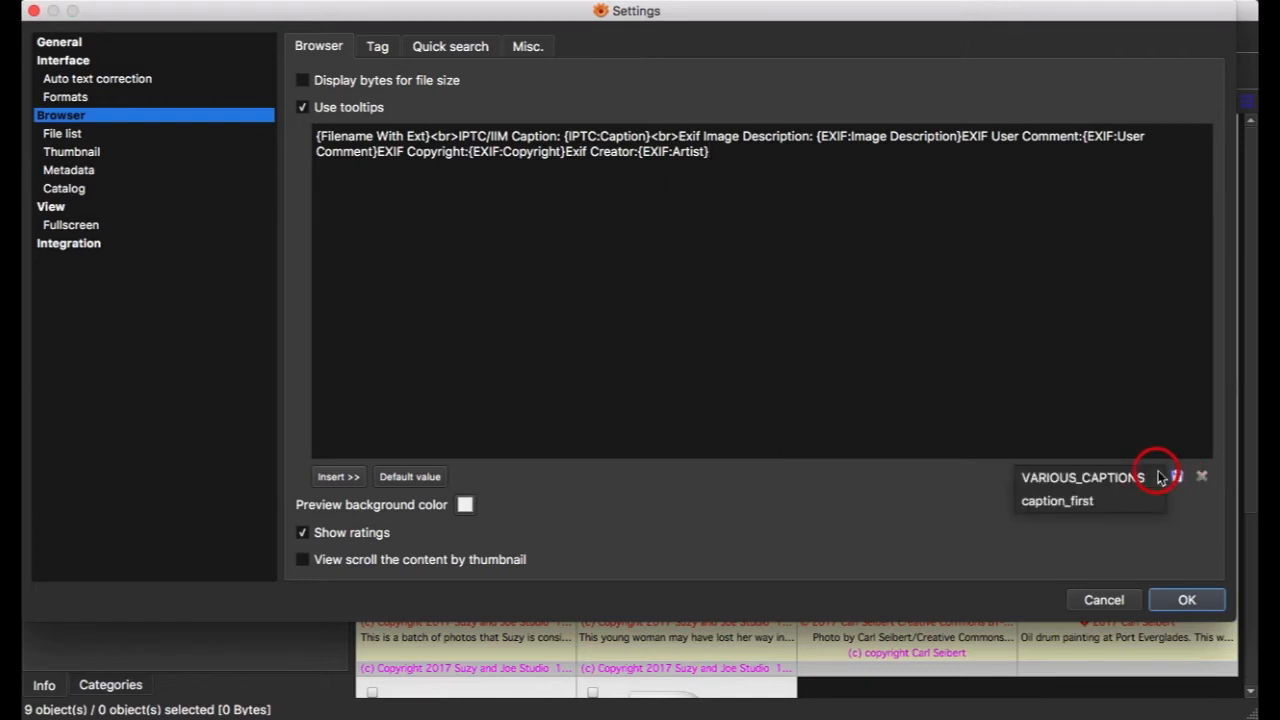
left_click(1143, 399)
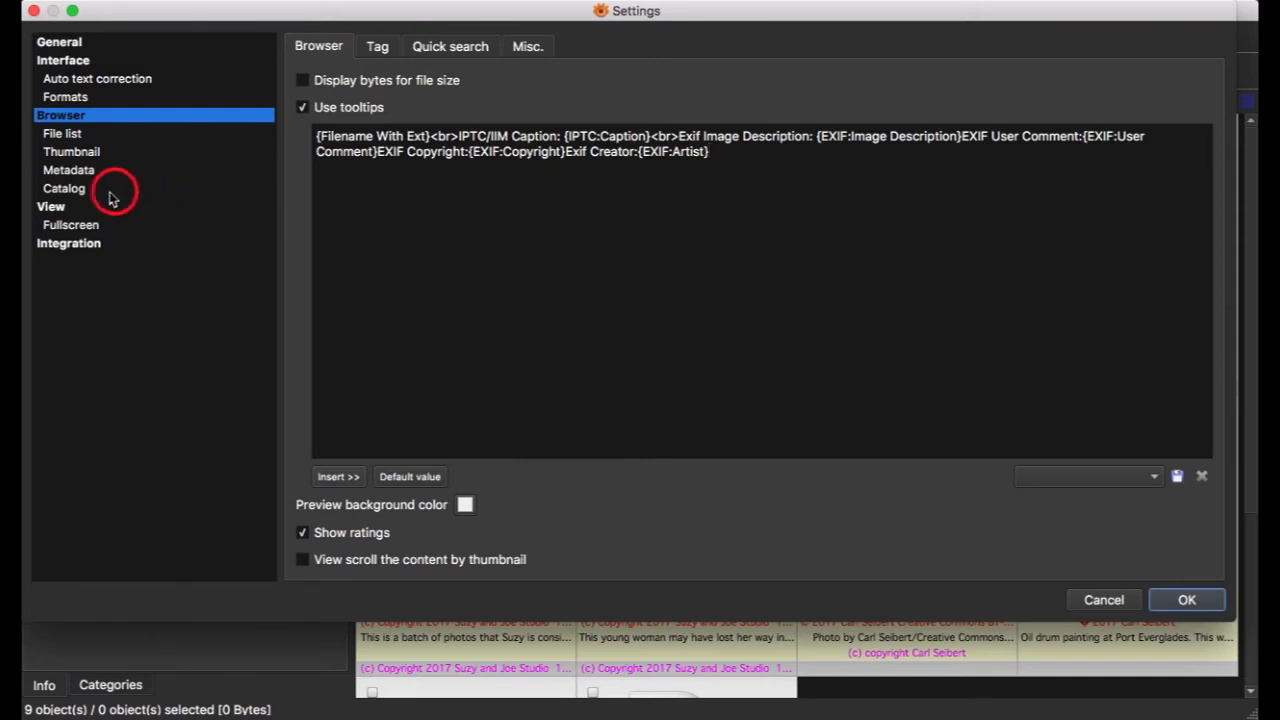
Review the thumbnail label fields and overlay icon options in the preferences, and leave the settings without saving.
left_click(96, 156)
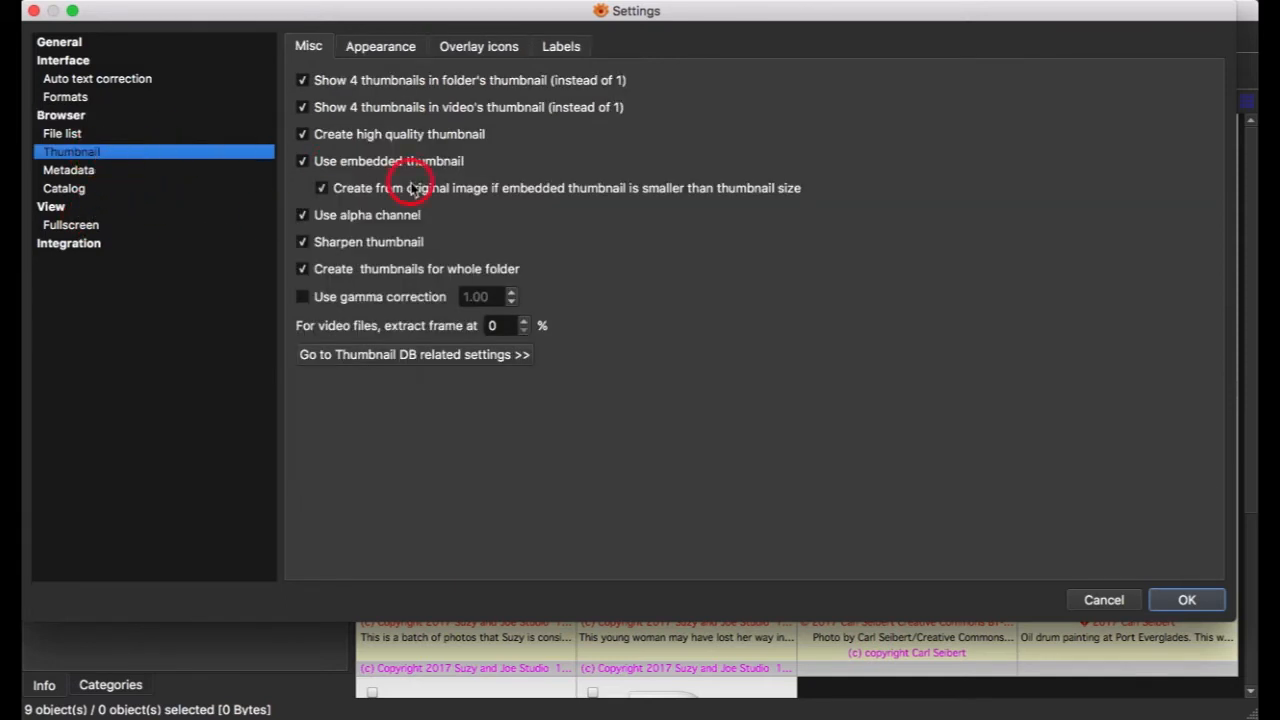
left_click(561, 47)
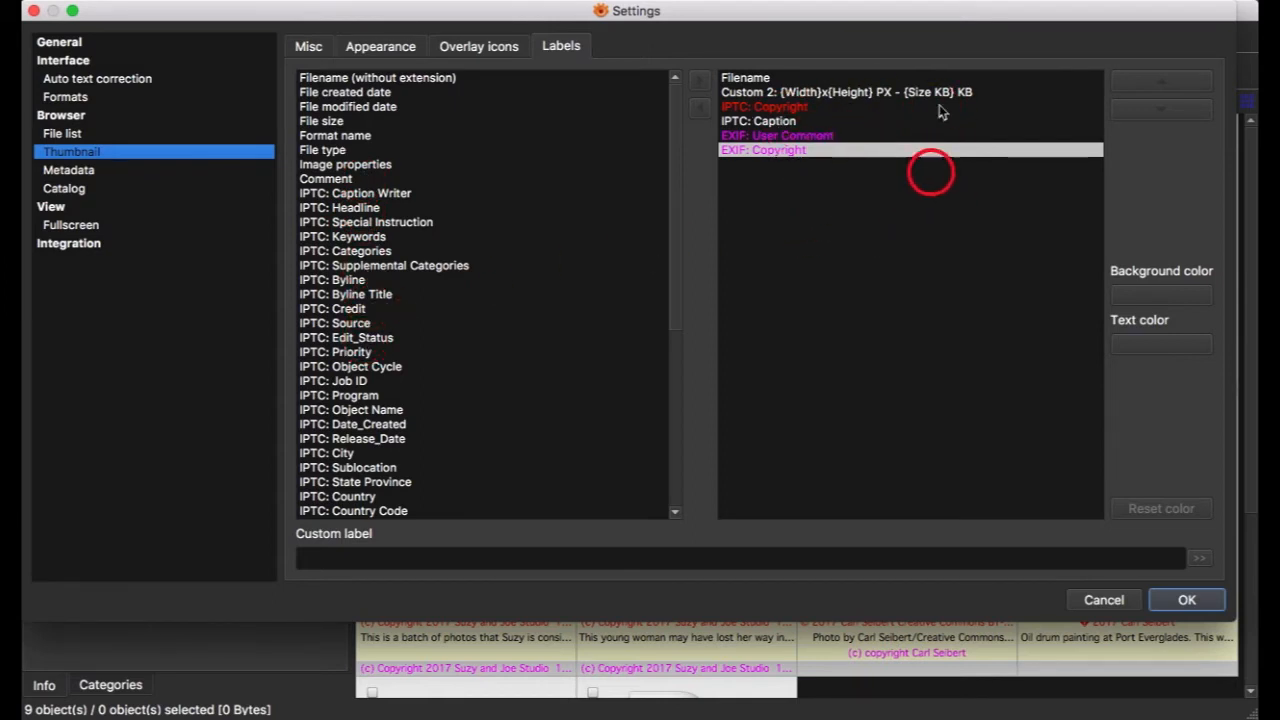
left_click(357, 166)
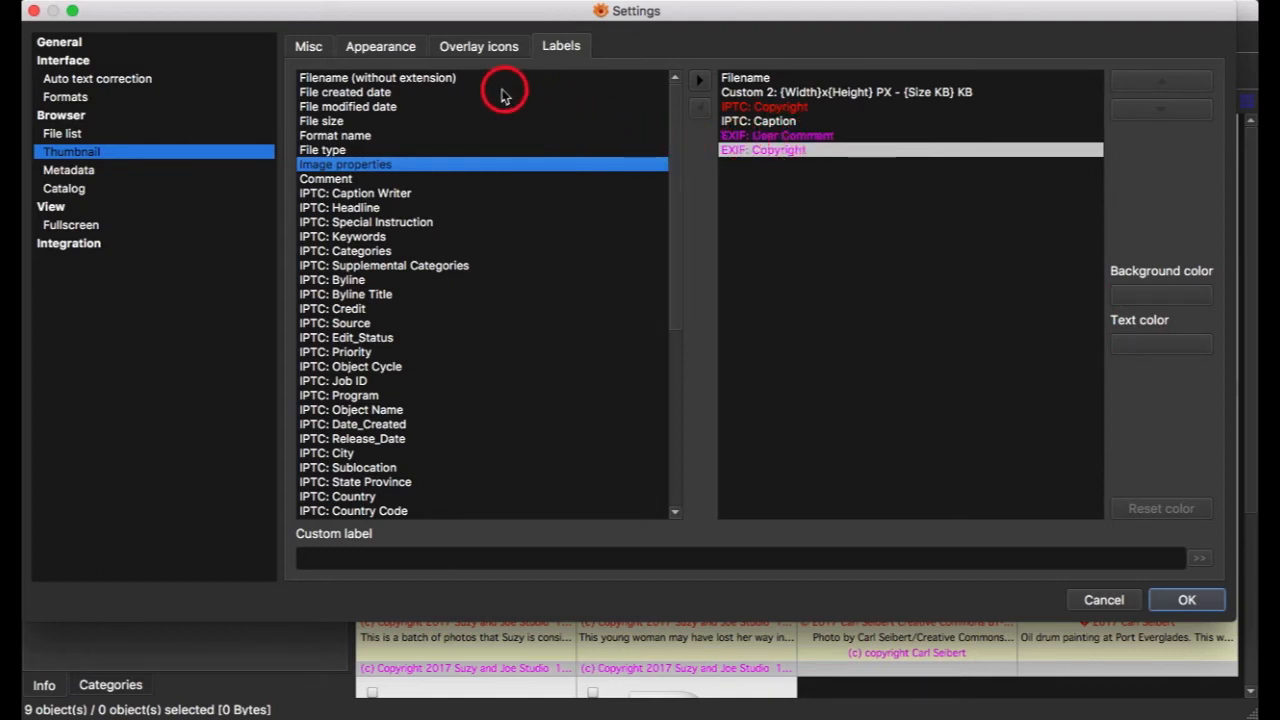
left_click(478, 50)
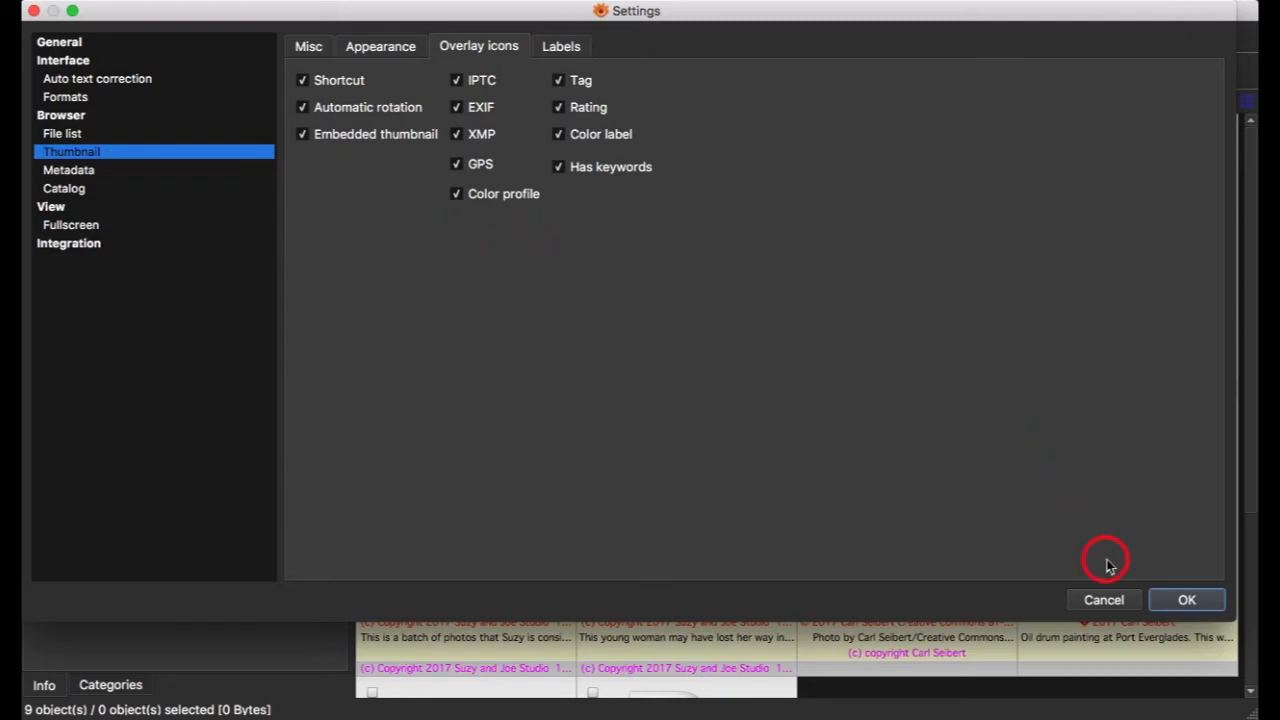
left_click(1105, 600)
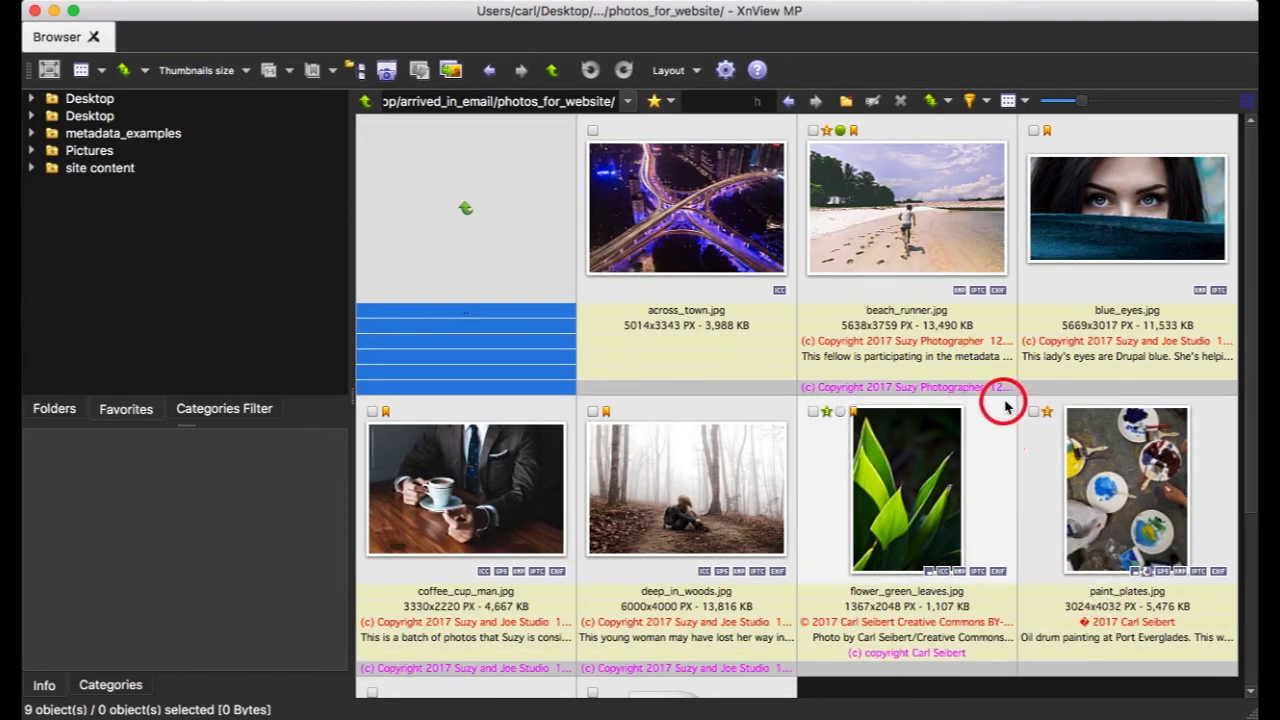
View the metadata tooltips of beach_runner.jpg and across_town.jpg in the thumbnail browser.
mouse_move(991, 348)
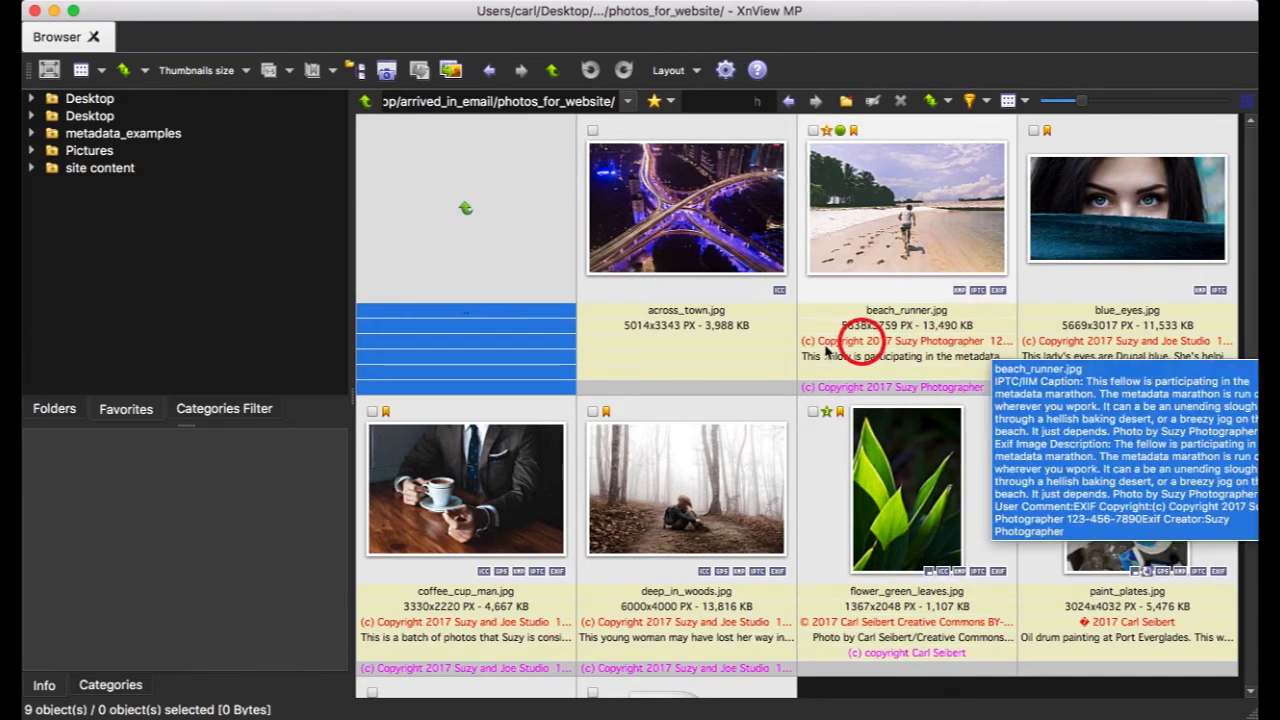
mouse_move(849, 341)
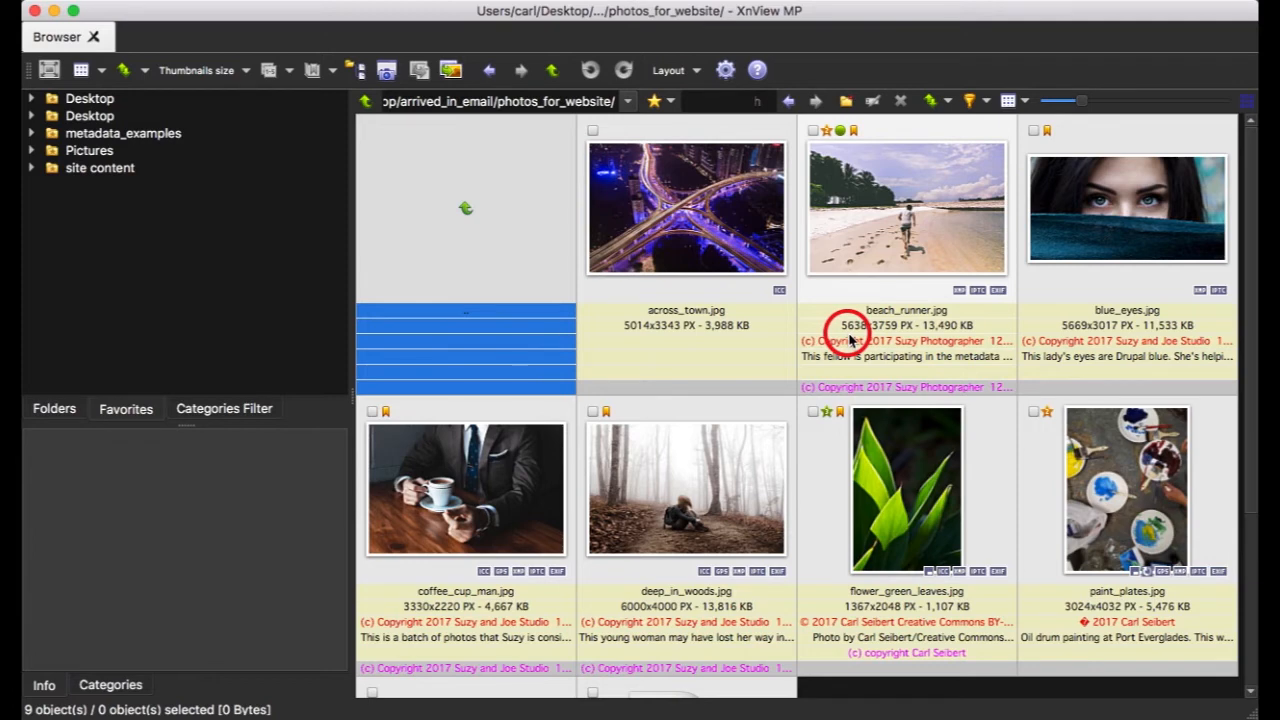
left_click(849, 340)
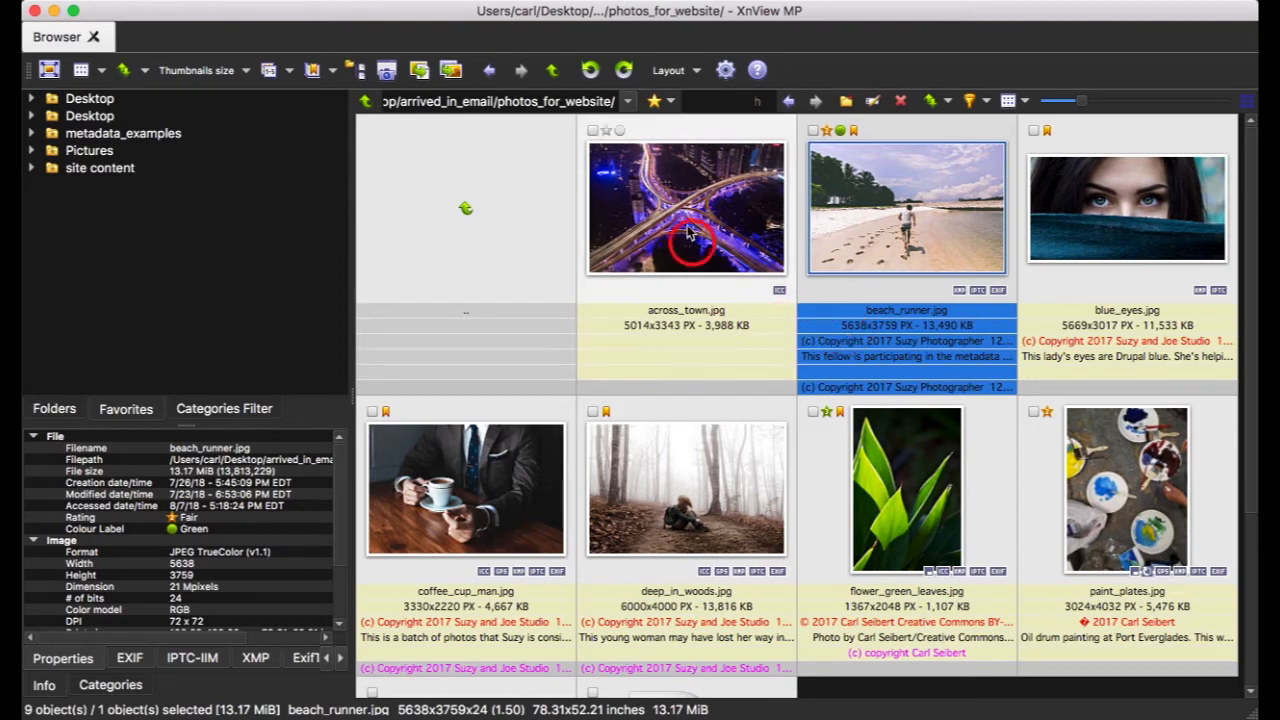
mouse_move(683, 218)
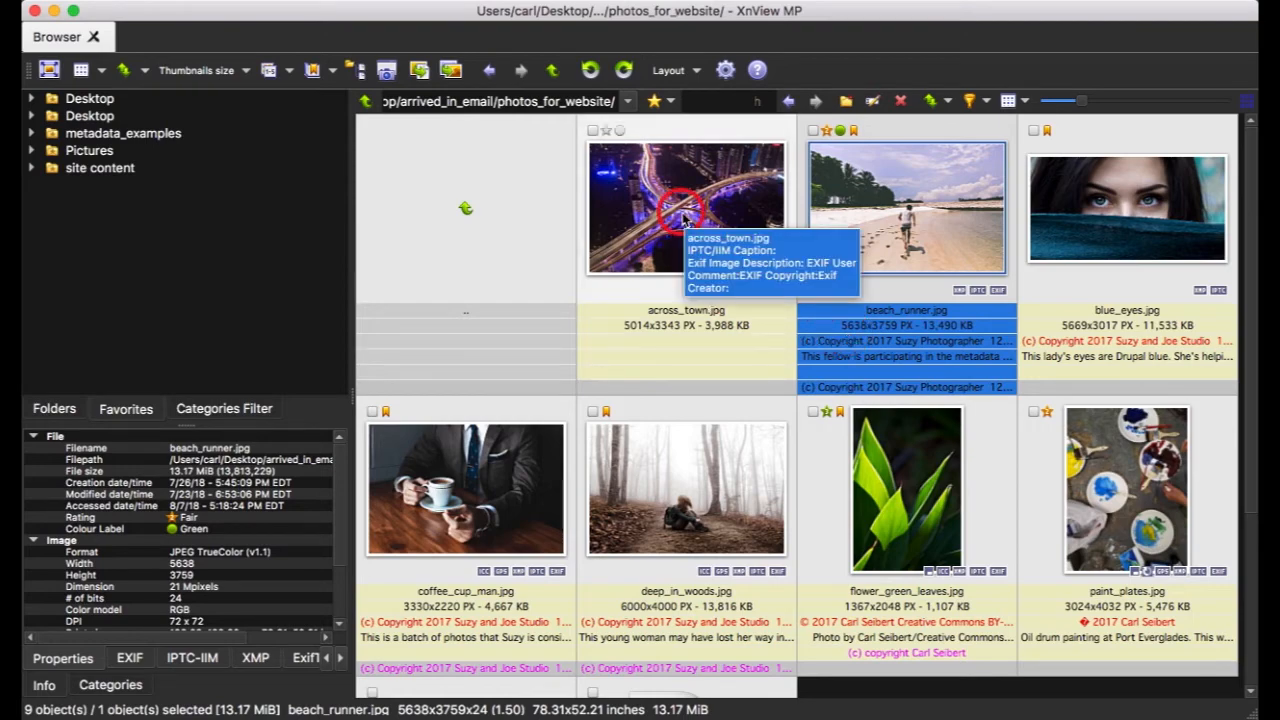
Open across_town.jpg in the viewer, page forward to blue_eyes.jpg and return to across_town.jpg.
double_click(683, 218)
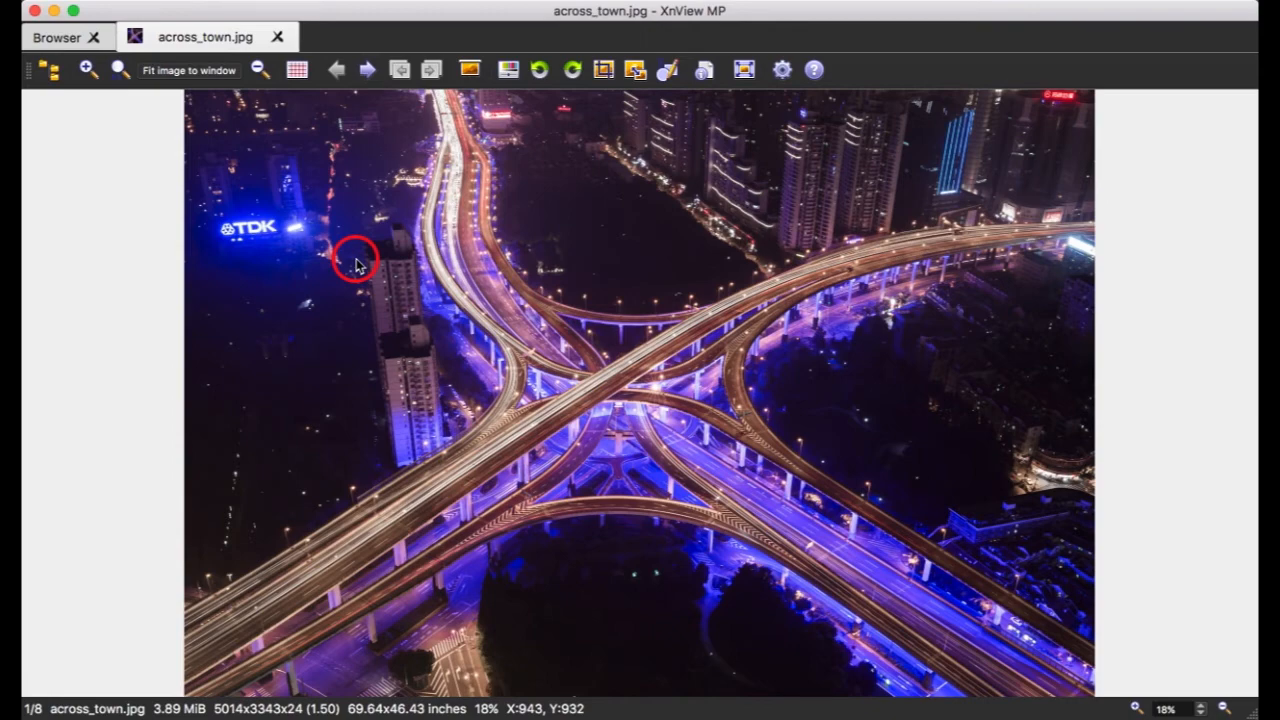
key("Right")
key("Right")
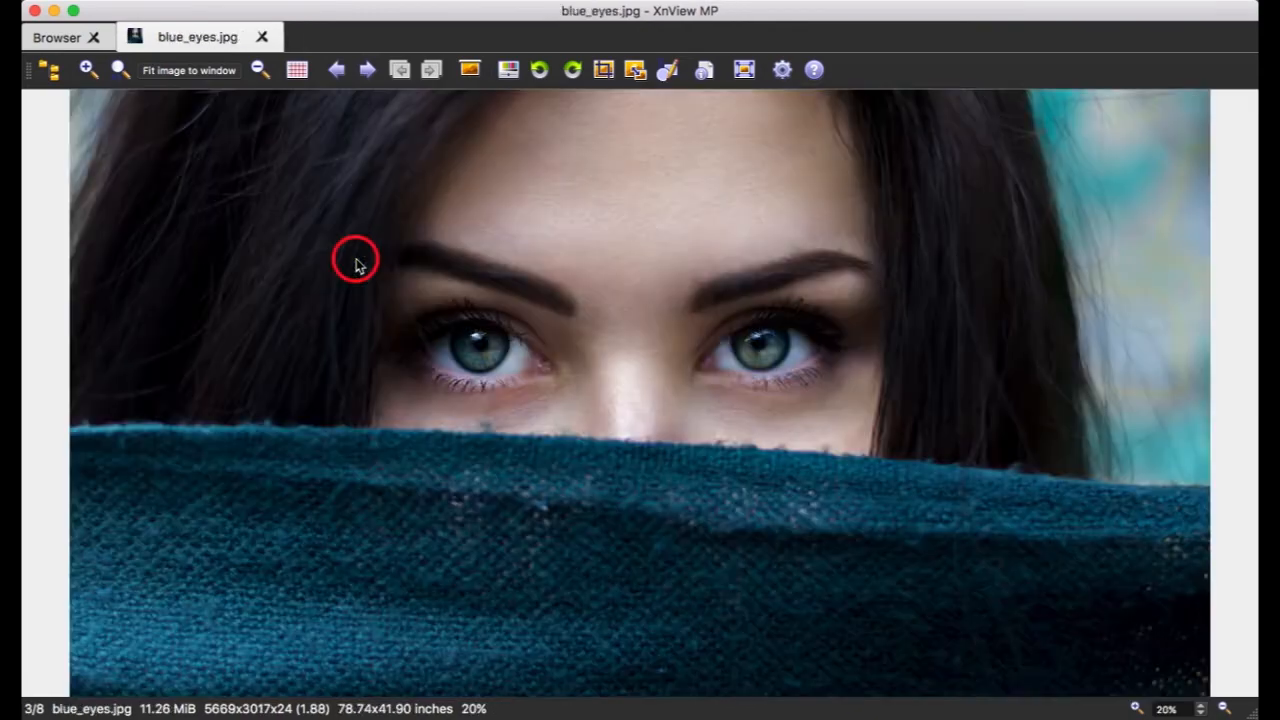
key("Left")
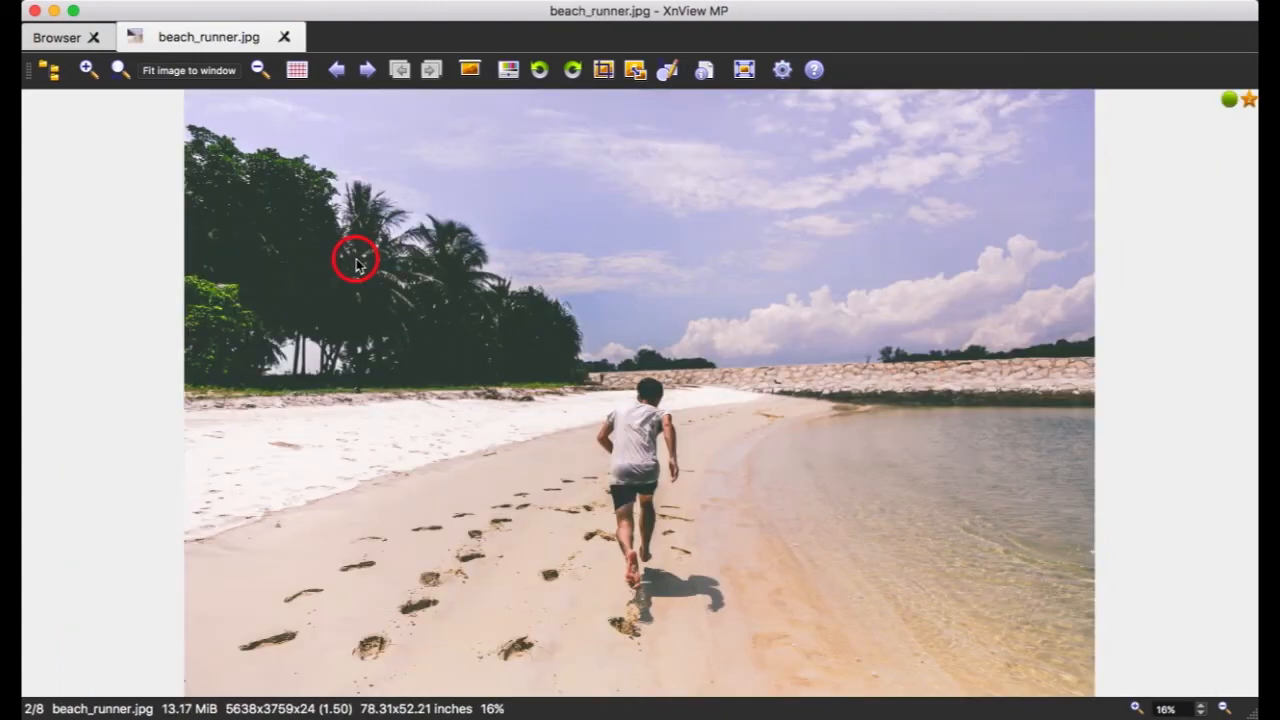
key("Left")
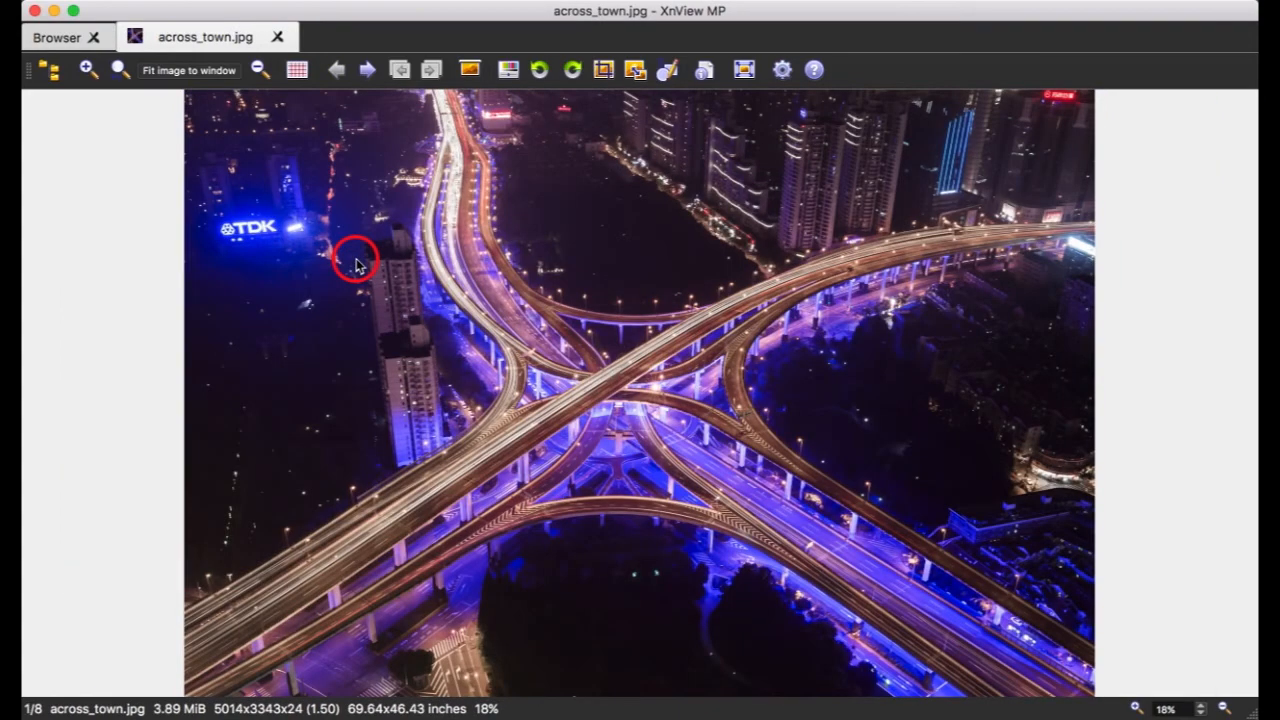
Inspect the middle of across_town.jpg and the area around the TDK sign at 100% zoom, and return to the fitted view.
left_click(646, 391)
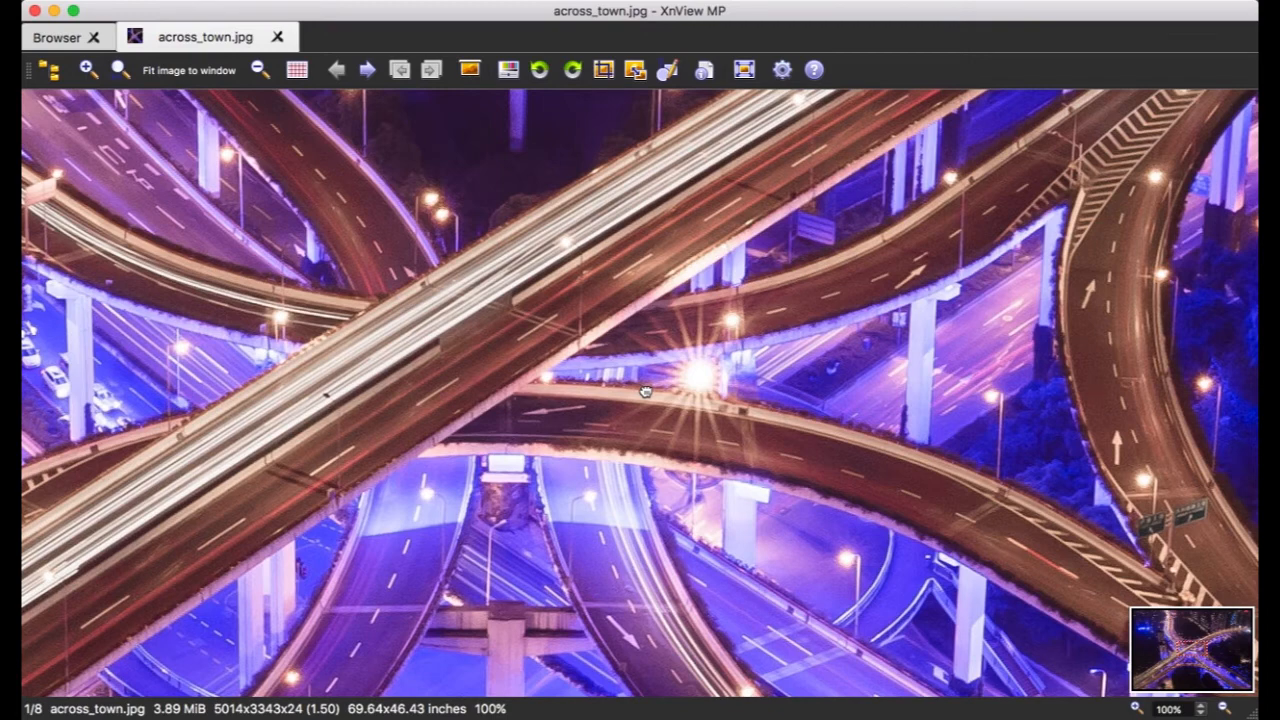
left_click(646, 392)
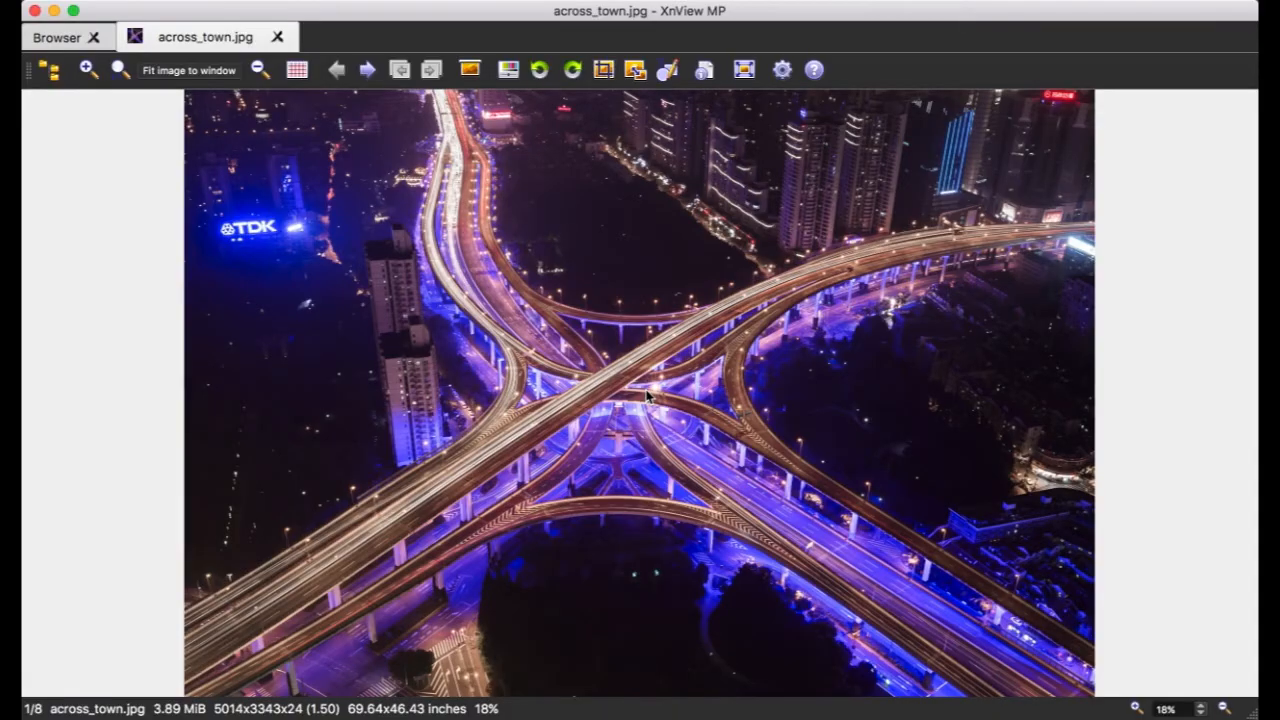
left_click(646, 396)
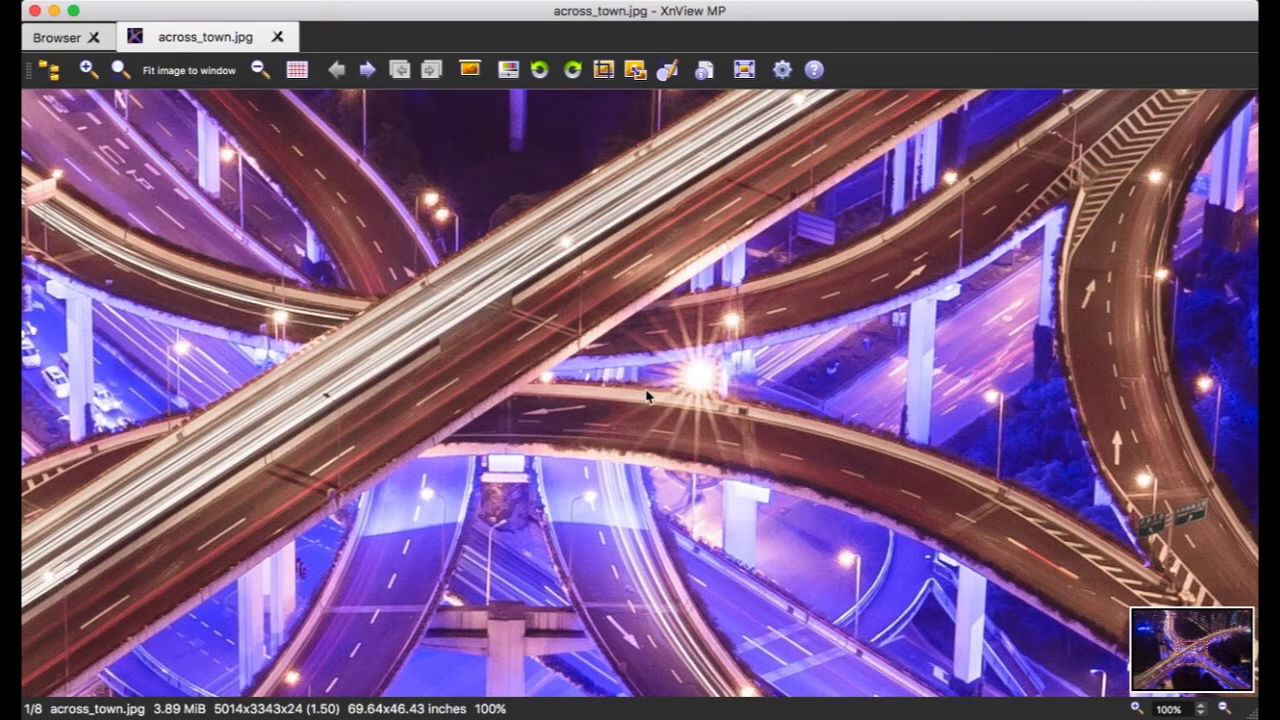
left_click(646, 392)
left_click(282, 232)
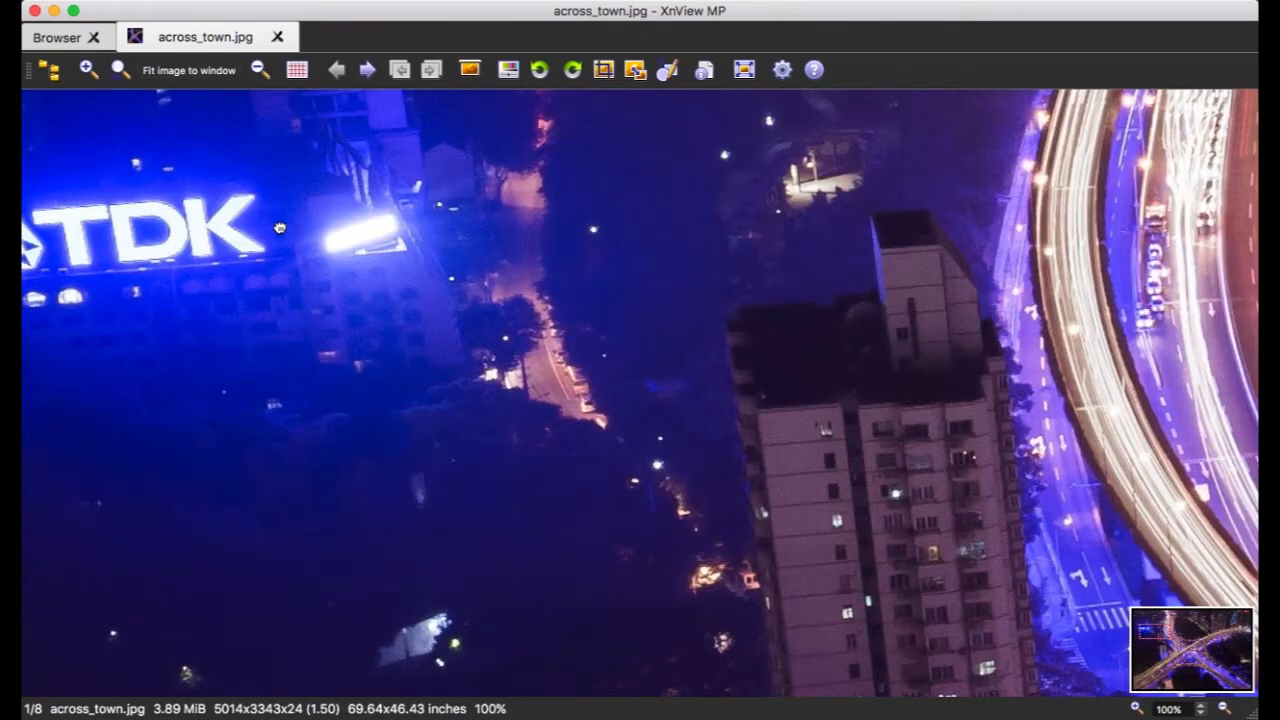
left_click_drag(282, 232, 198, 201)
left_click(190, 201)
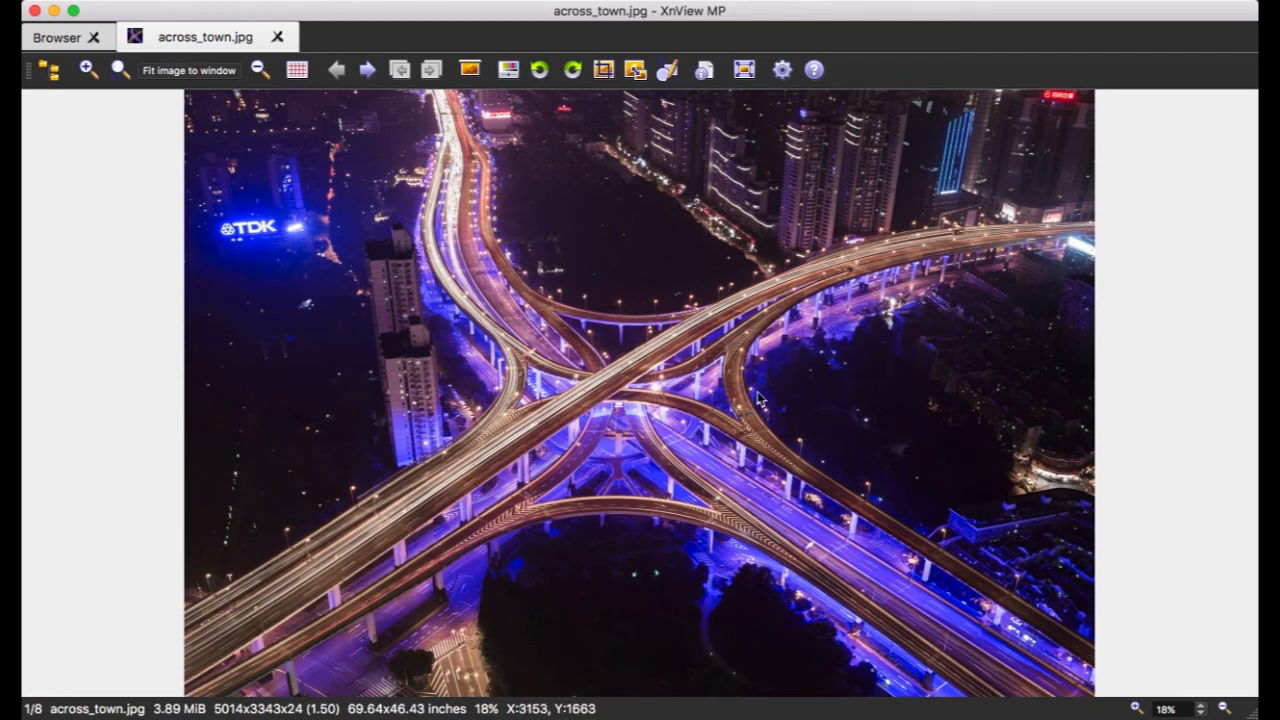
Switch across_town.jpg between the thumbnail browser, the viewer and full screen, ending in the windowed viewer.
key("Return")
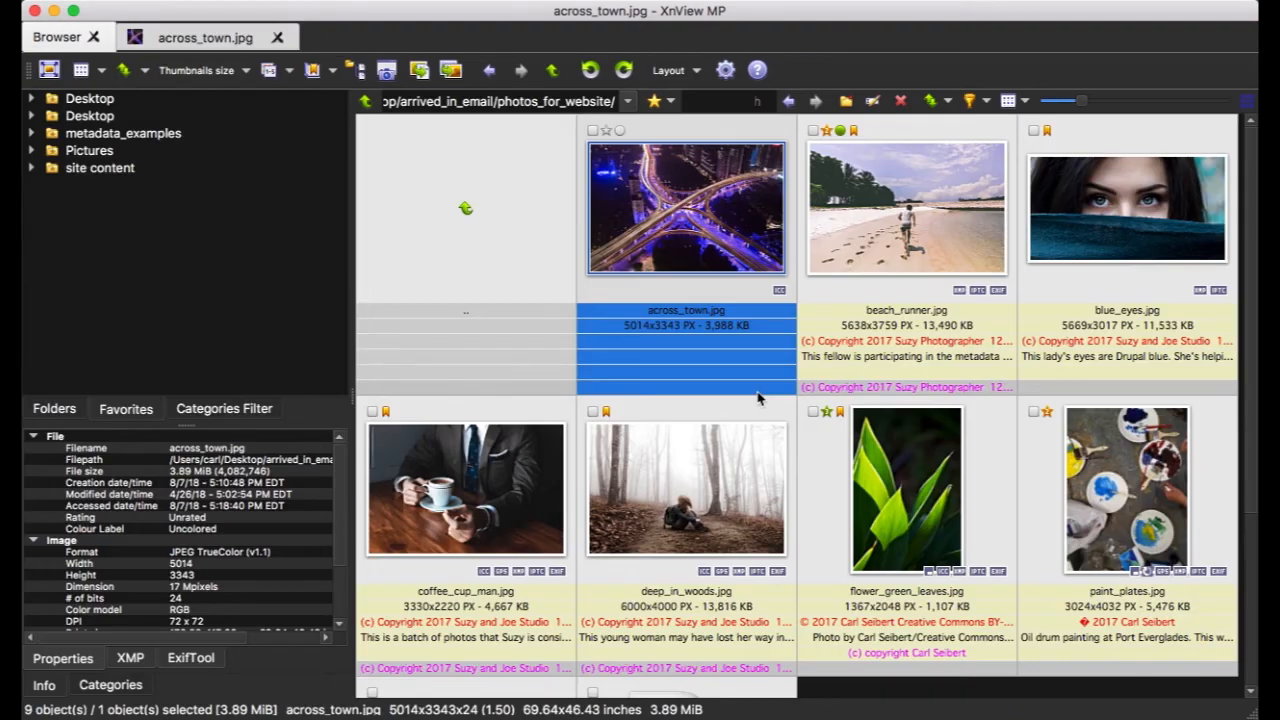
double_click(707, 251)
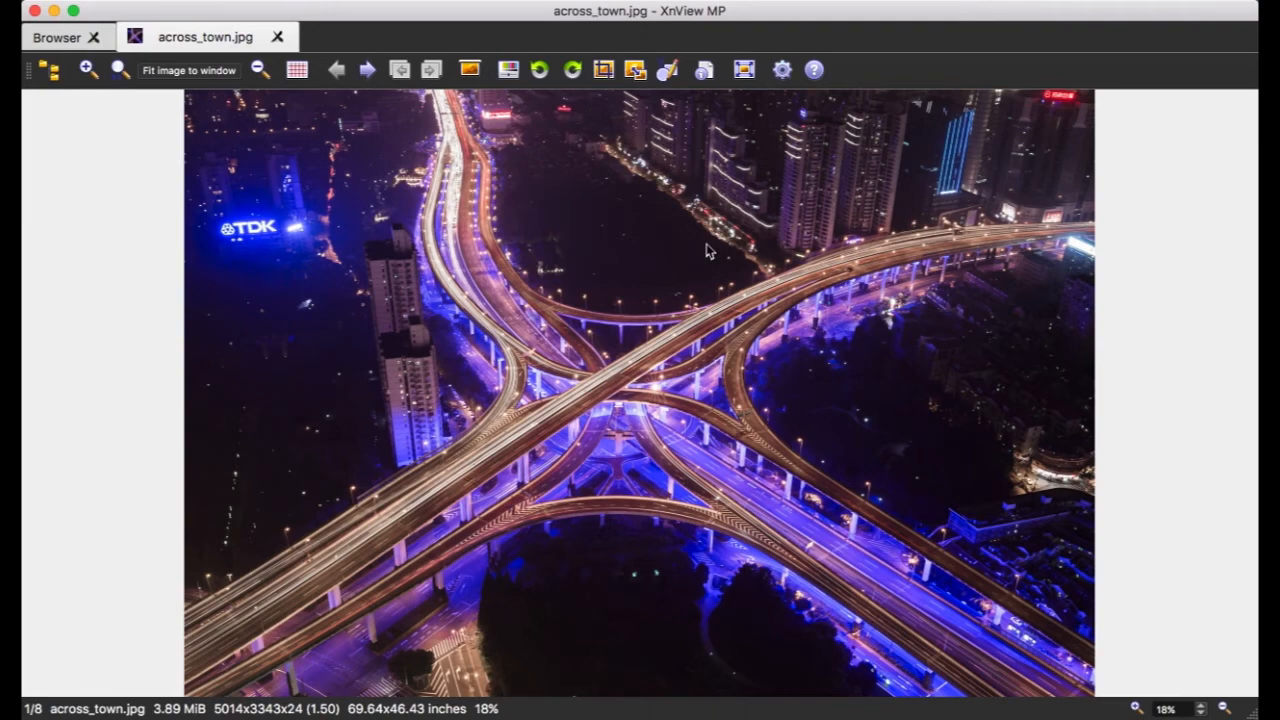
key("Return")
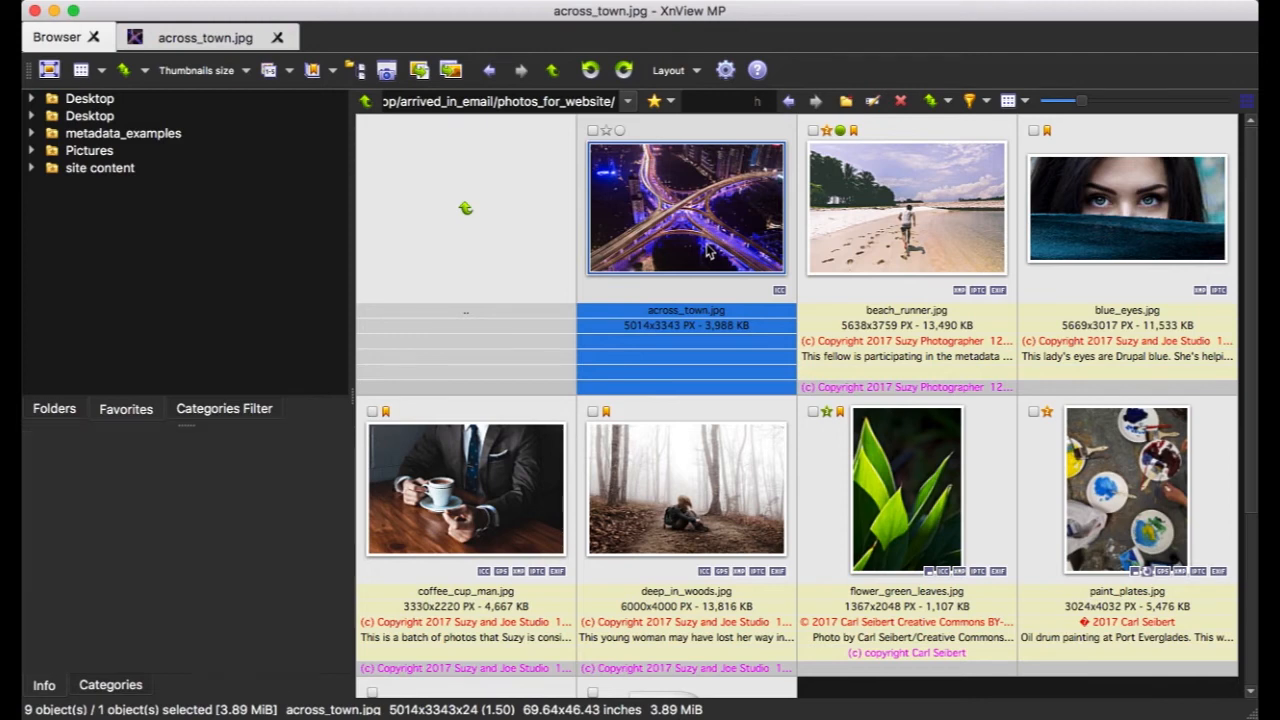
double_click(708, 252)
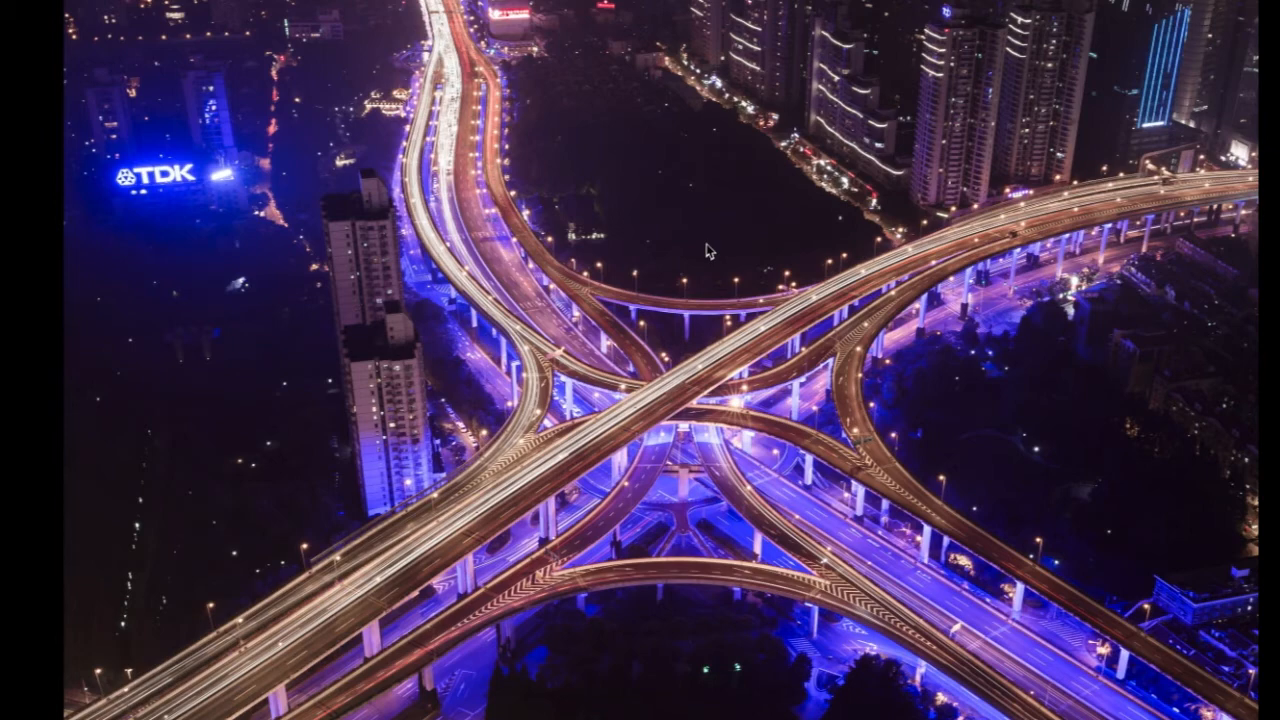
key("Escape")
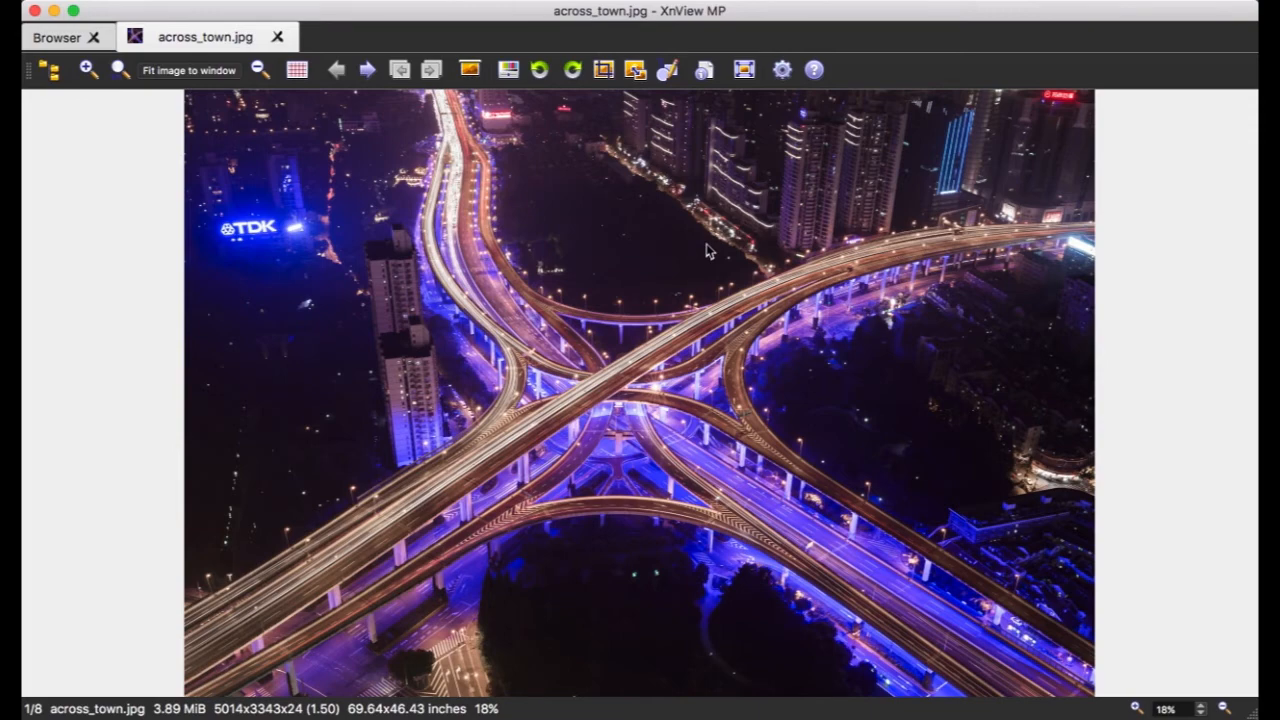
Open coffee_cup_man.jpg from the thumbnail browser, inspect the cup at 100% zoom and return to the fitted view.
key("Escape")
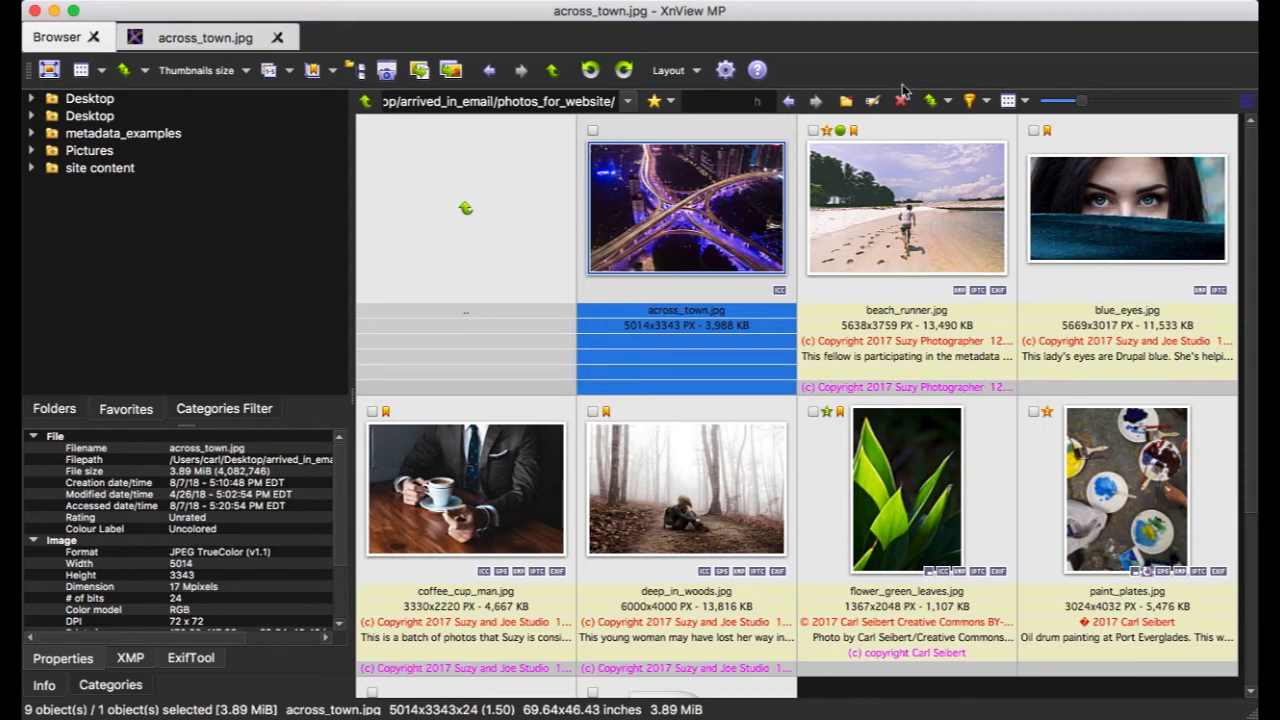
double_click(508, 482)
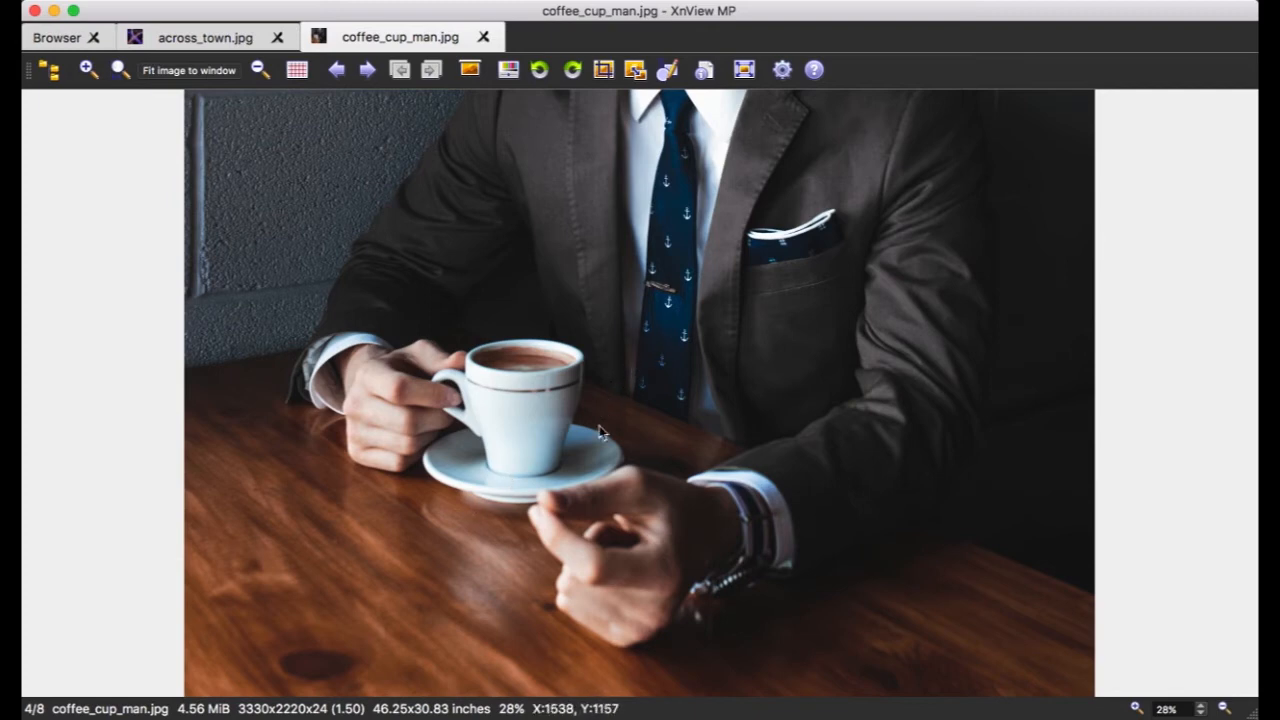
left_click(509, 412)
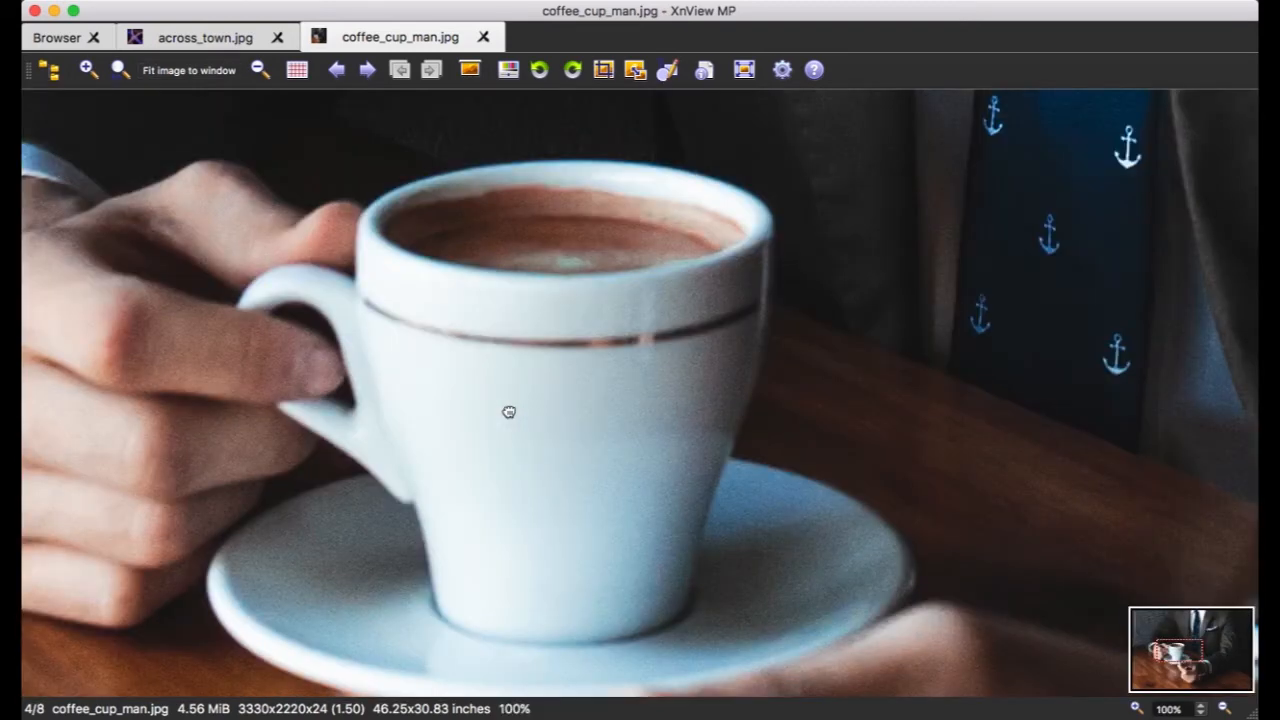
left_click(509, 412)
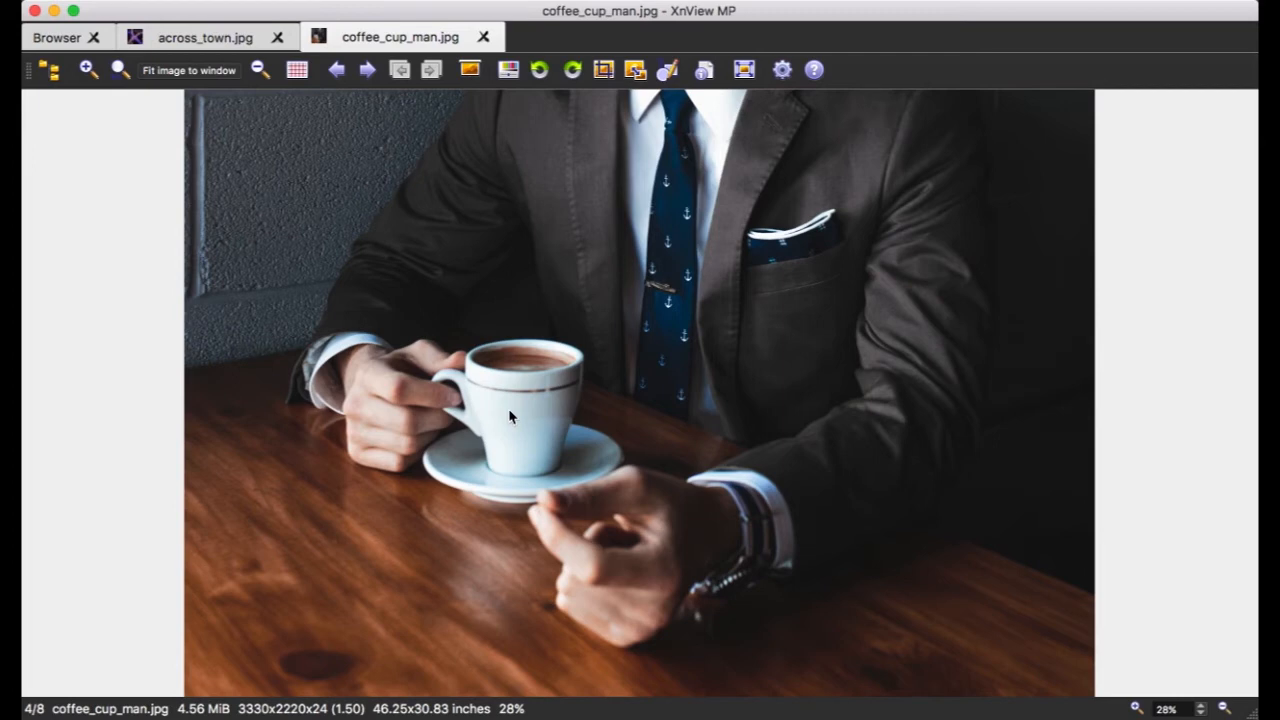
Set a free, slightly rotated crop selection of 3178 x 1963 pixels starting at 141, 34 on coffee_cup_man.jpg.
left_click(603, 70)
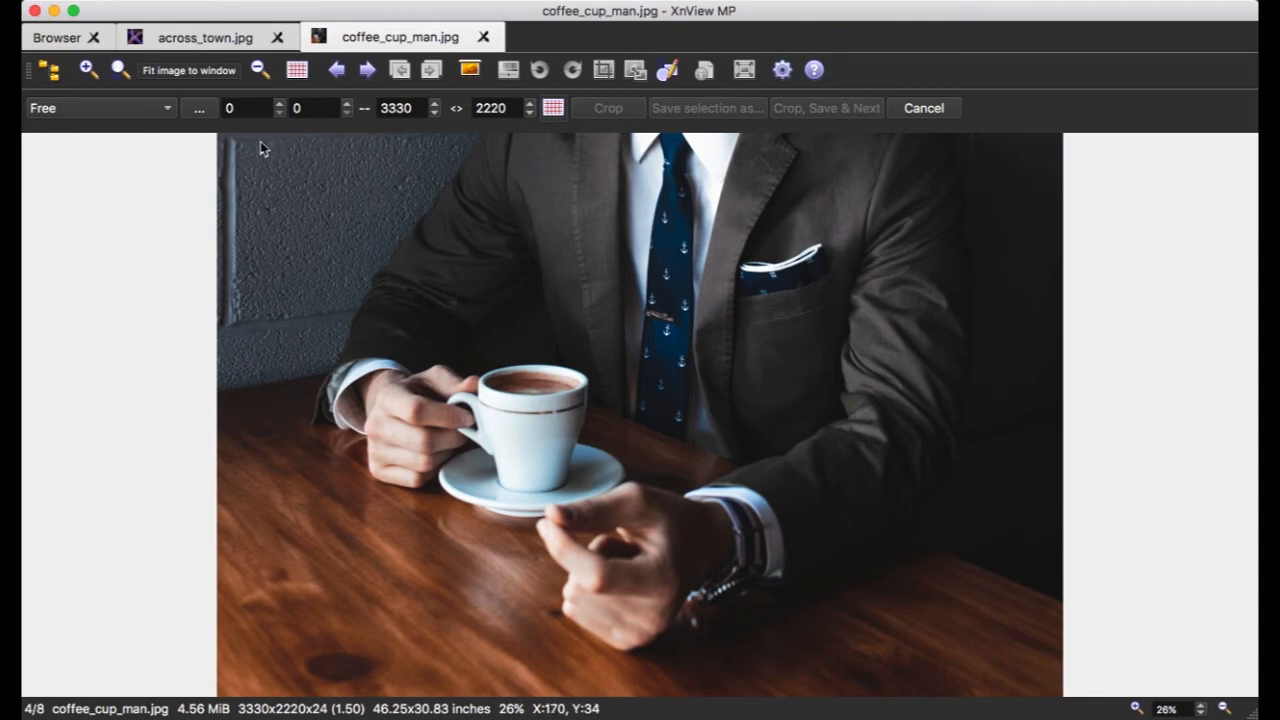
left_click_drag(260, 141, 1064, 646)
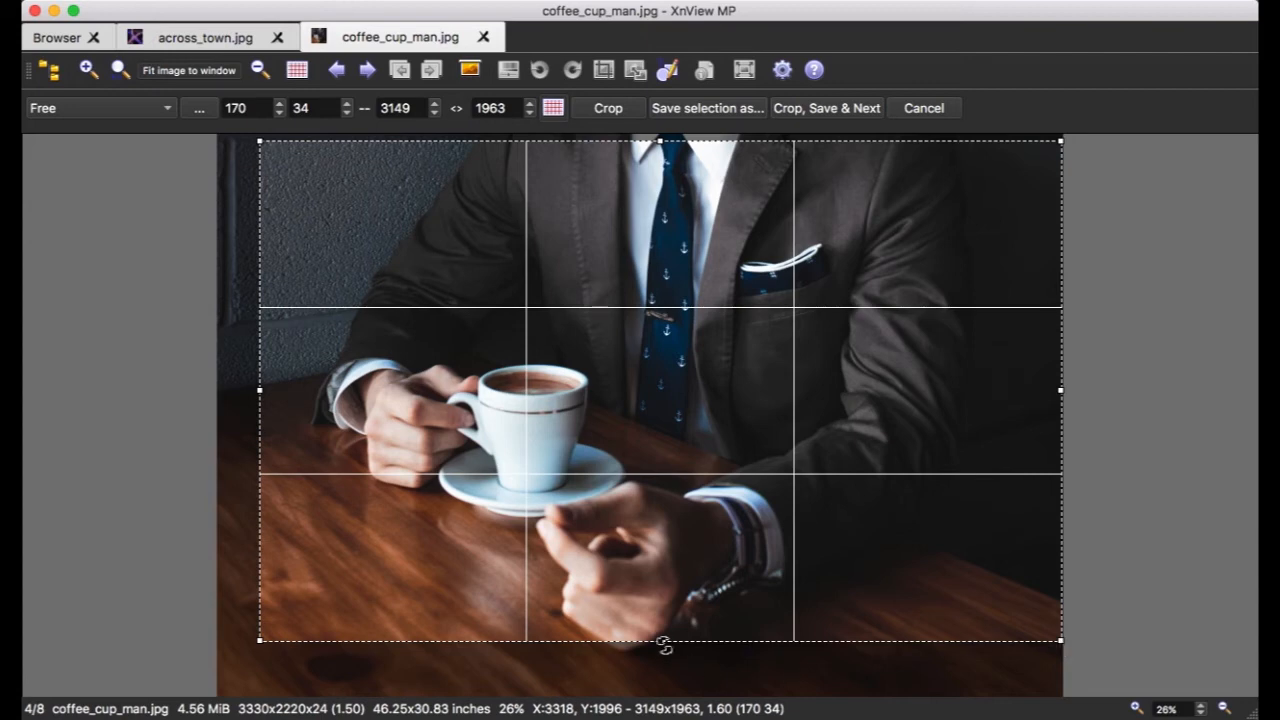
mouse_move(664, 646)
left_mouse_down()
mouse_move(655, 652)
mouse_move(706, 669)
mouse_move(664, 655)
left_mouse_up()
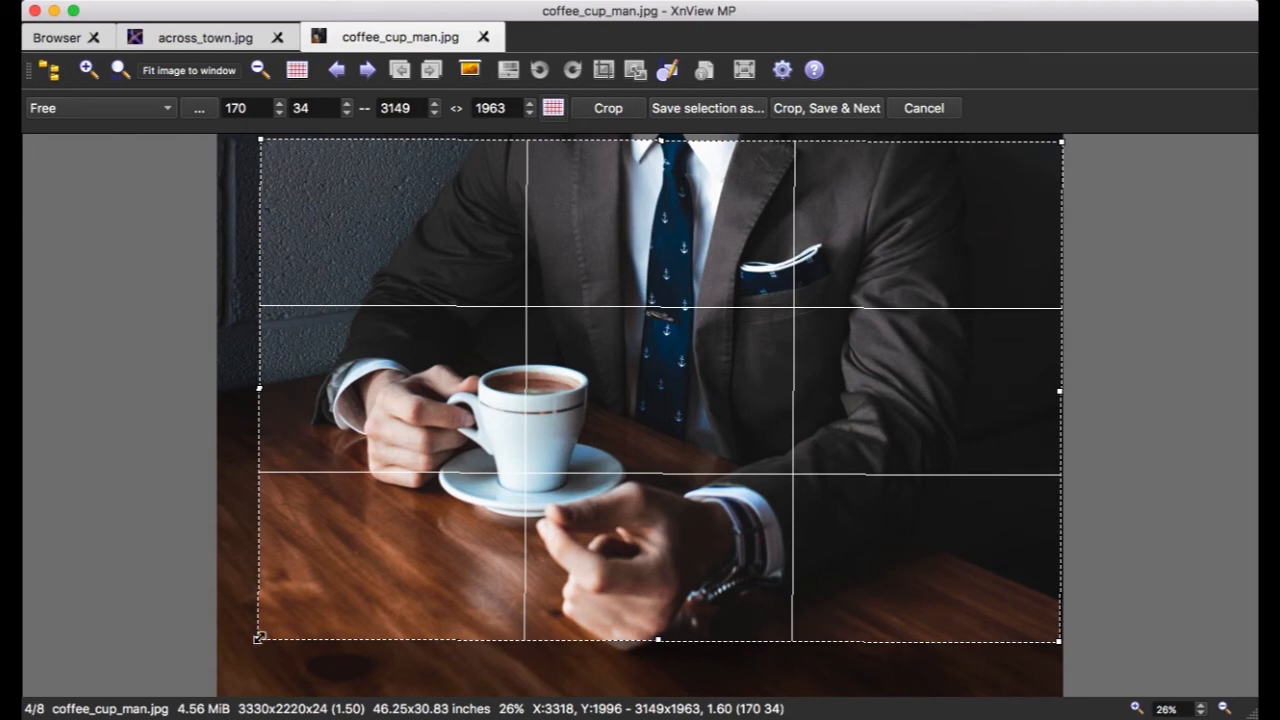
mouse_move(259, 637)
left_mouse_down()
mouse_move(311, 577)
mouse_move(257, 651)
mouse_move(250, 638)
left_mouse_up()
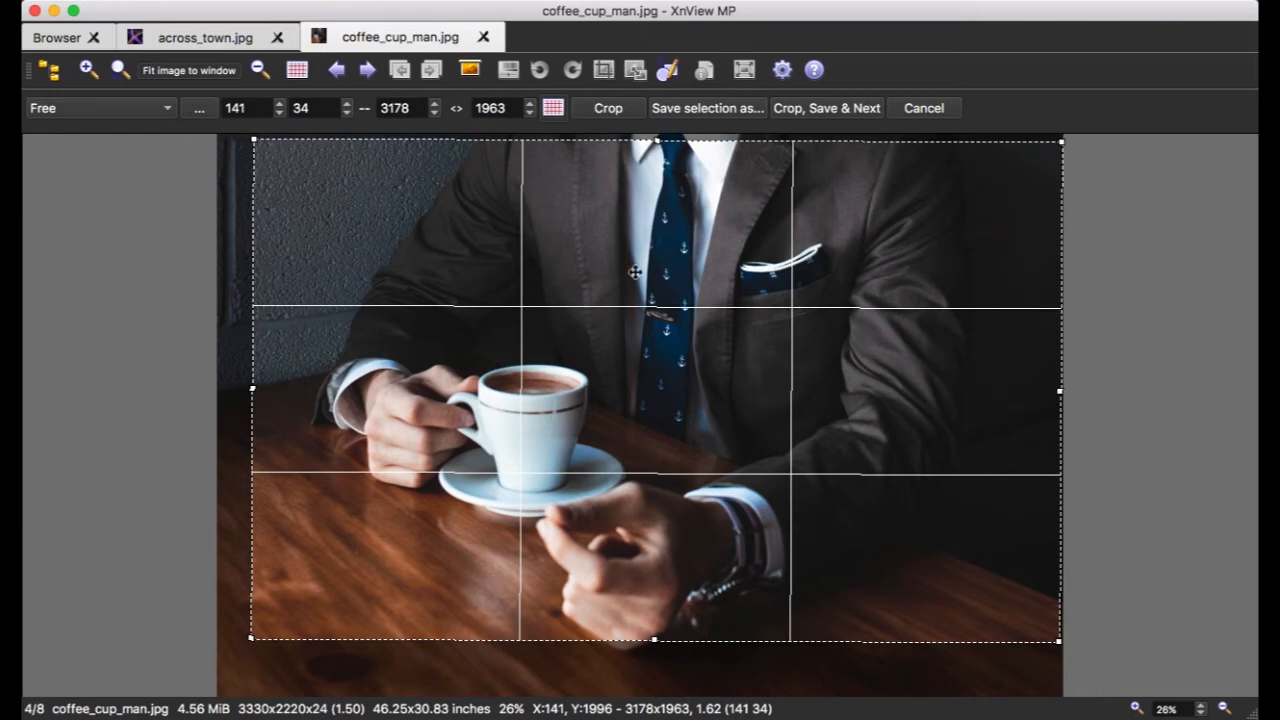
Save the crop selection as coffee_cup_man_cropped.jpg in the photos_for_website folder and leave crop mode without cropping the original.
left_click(710, 113)
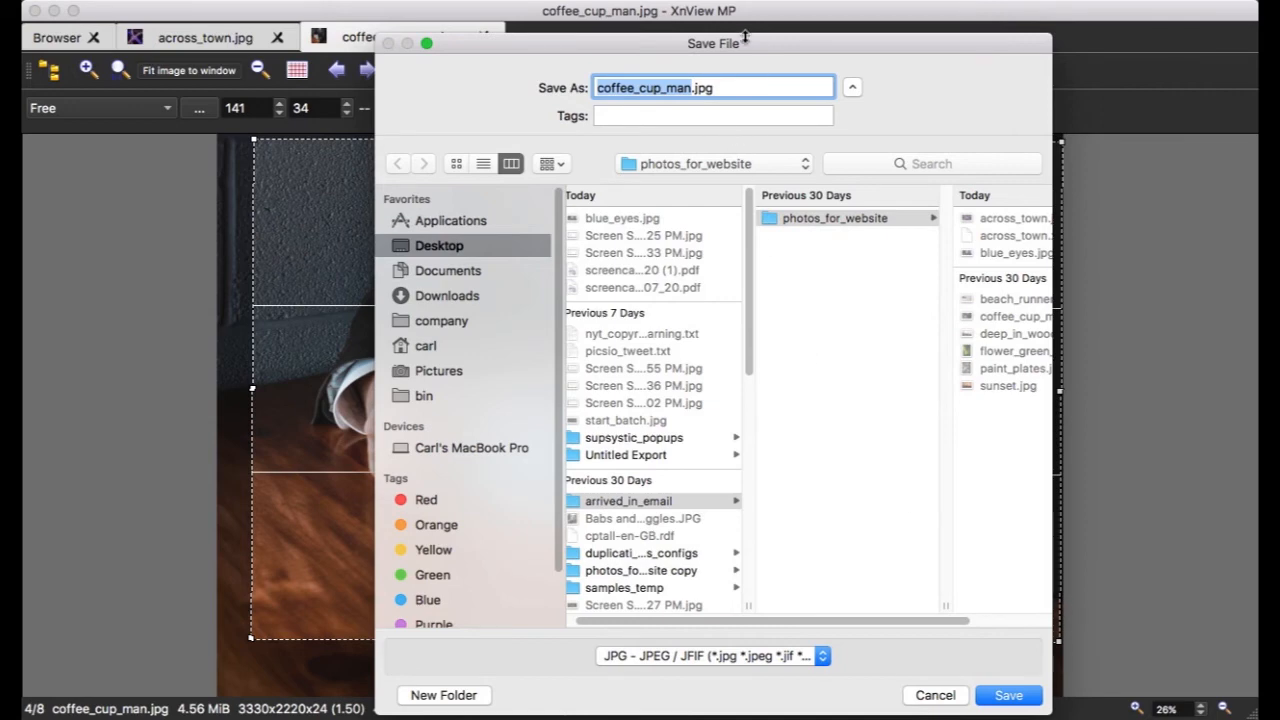
left_click_drag(755, 50, 672, 30)
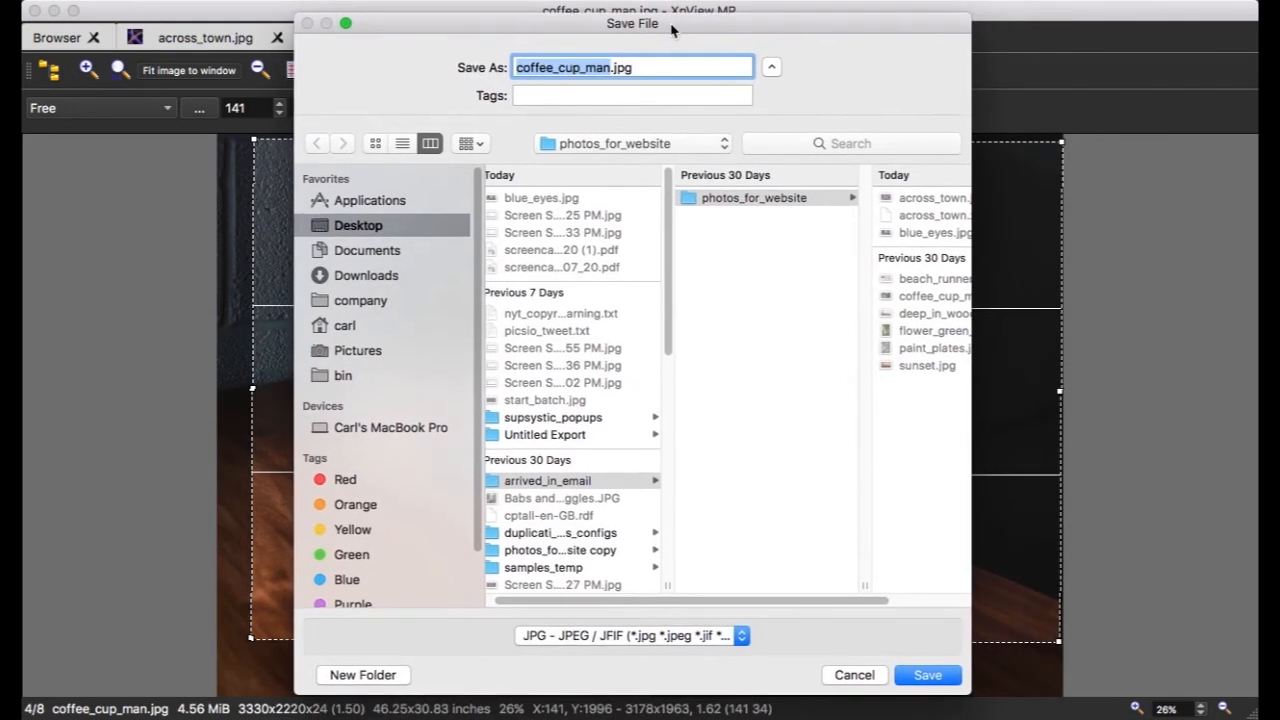
left_click(610, 69)
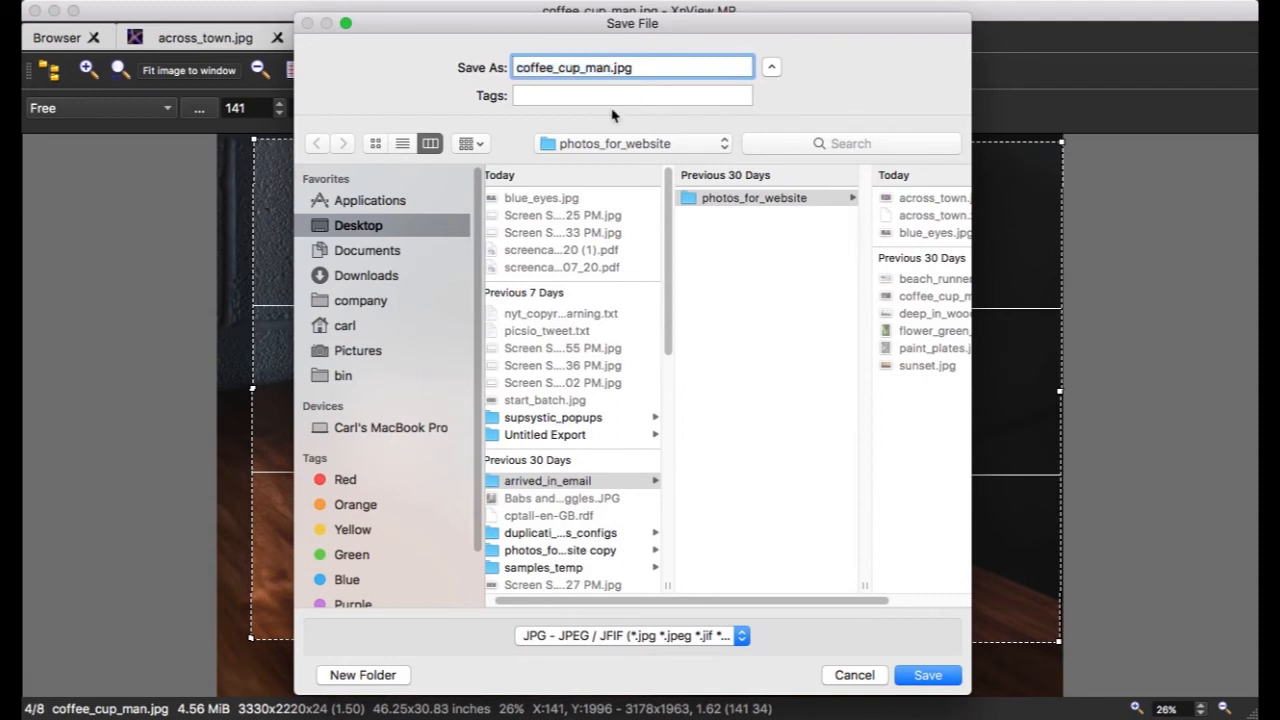
type("_cup_man_cropped")
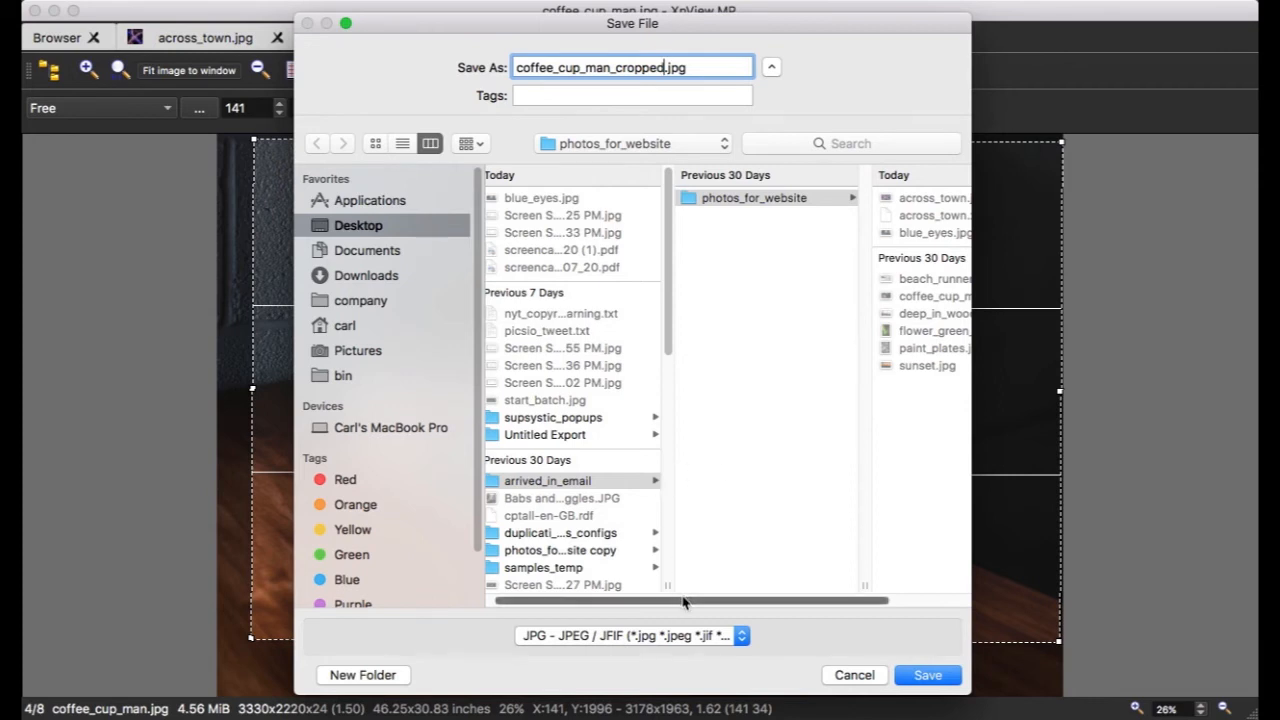
scroll(670, 598, "left", 2)
left_click(706, 205)
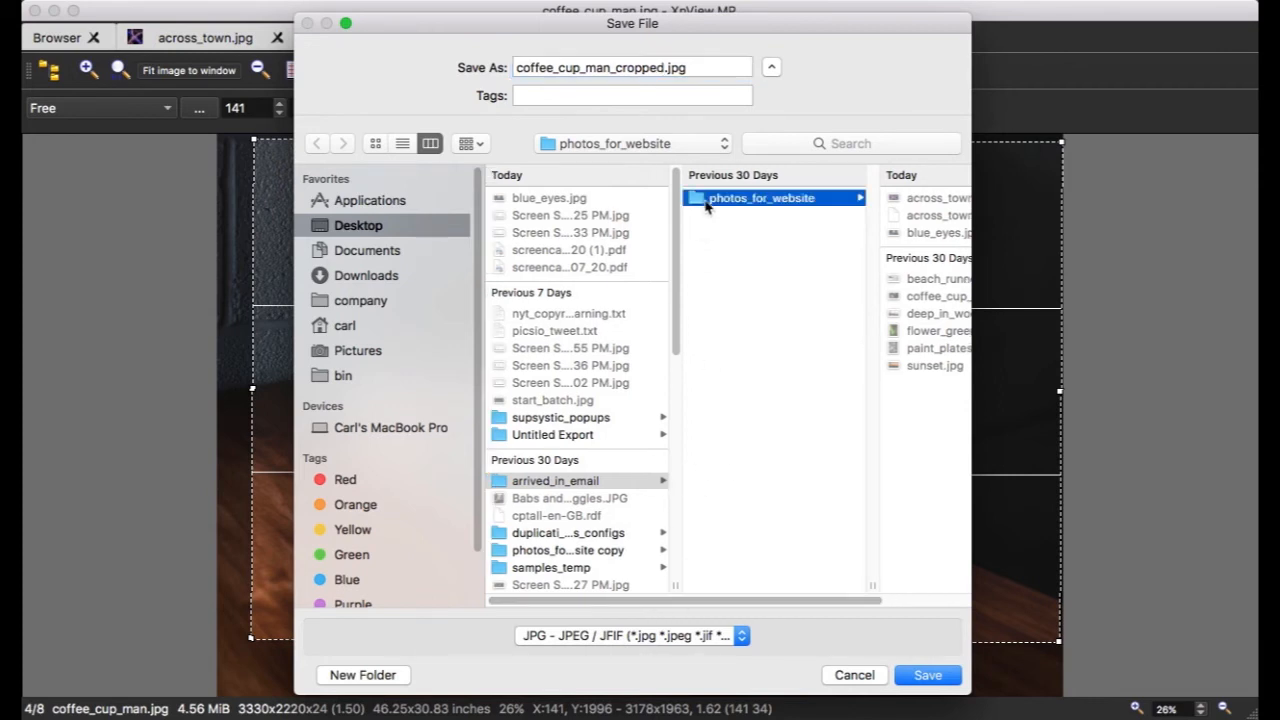
left_click(928, 675)
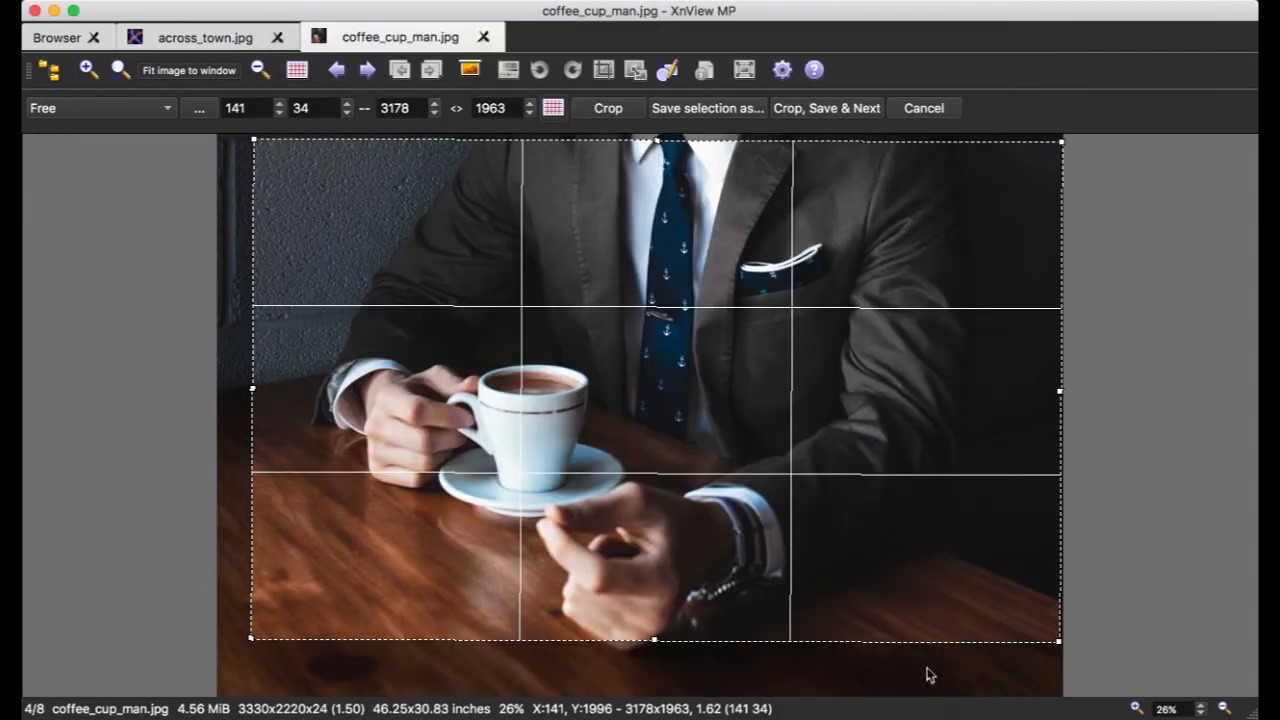
left_click(923, 106)
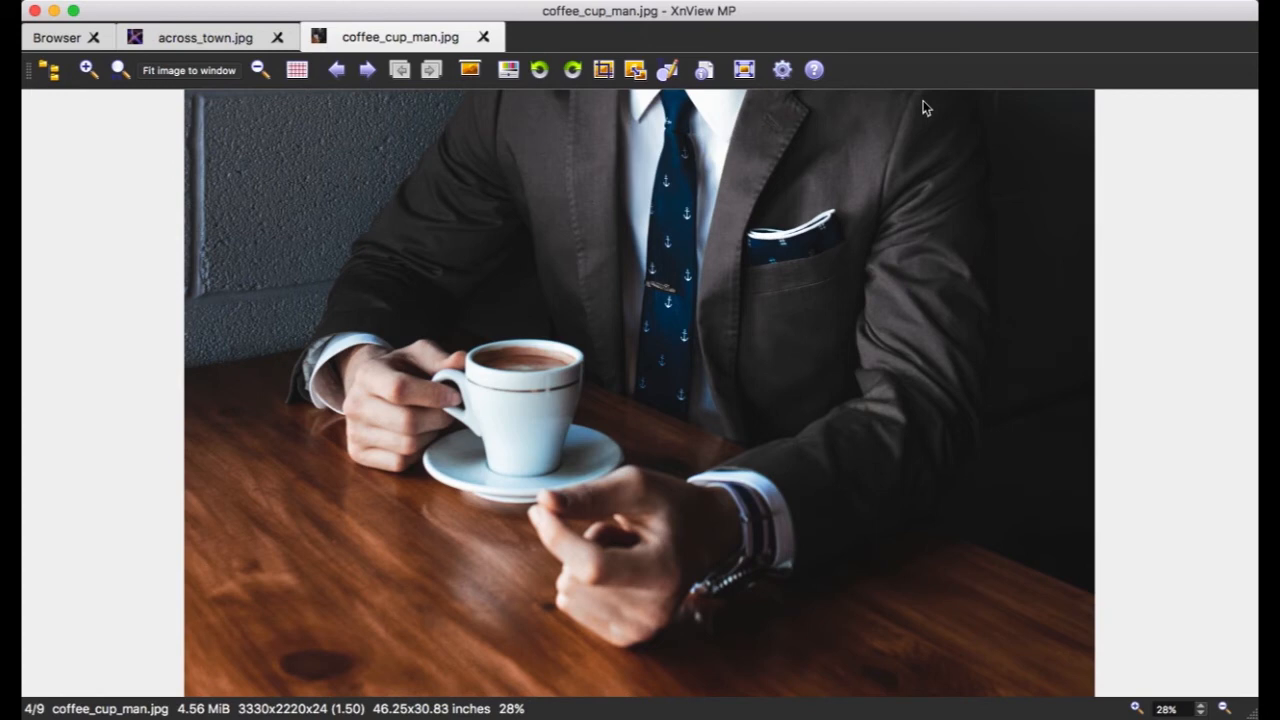
View the Enhance colors adjustments for coffee_cup_man.jpg and leave them without applying any change.
left_click(510, 70)
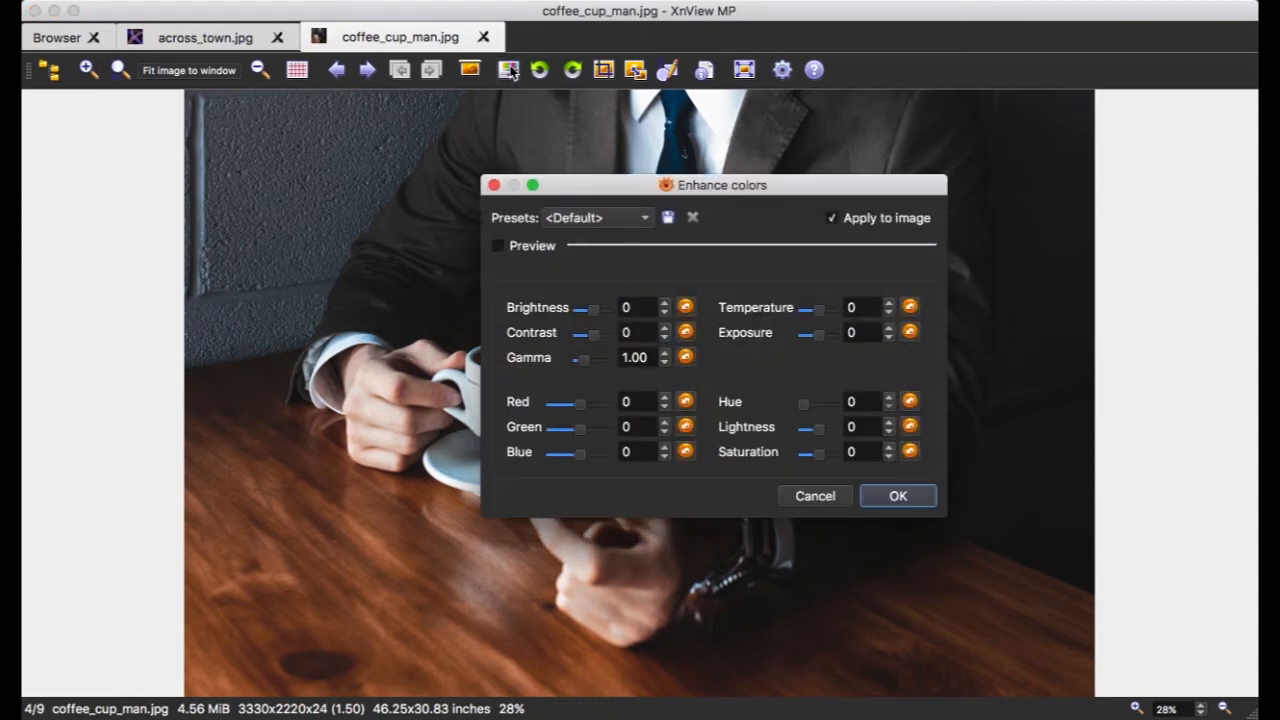
left_click_drag(800, 184, 735, 159)
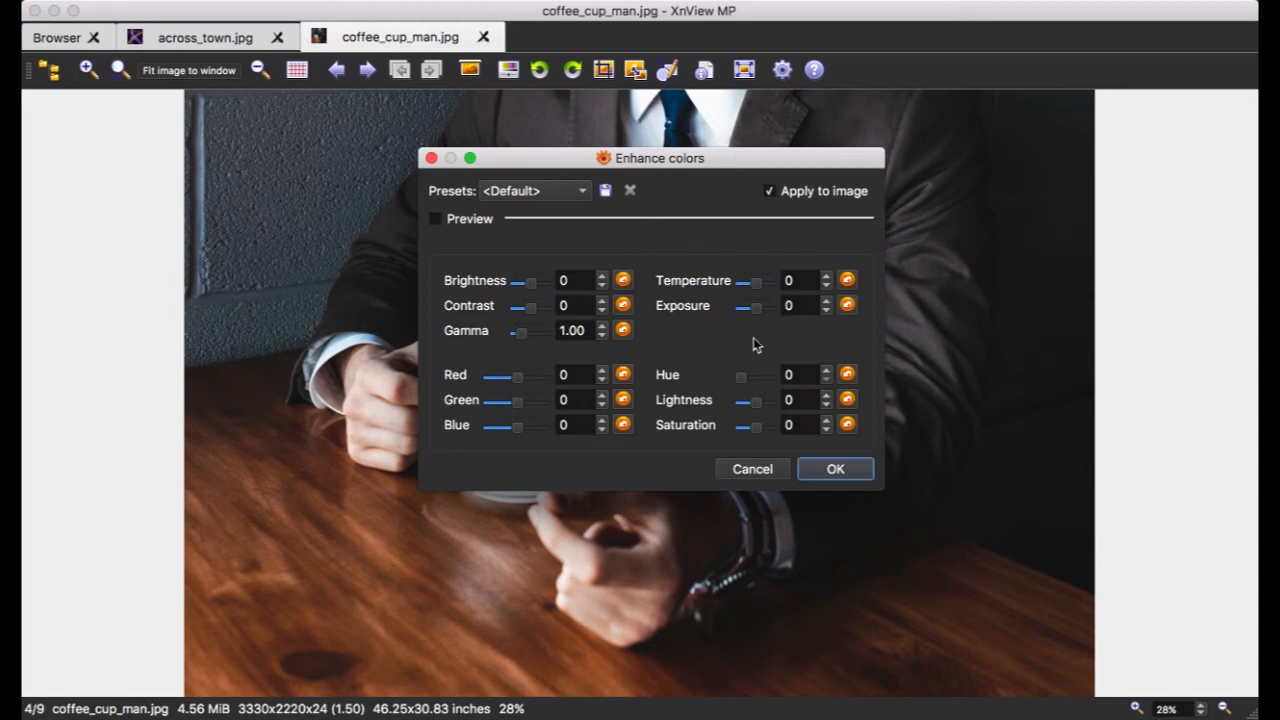
left_click(763, 470)
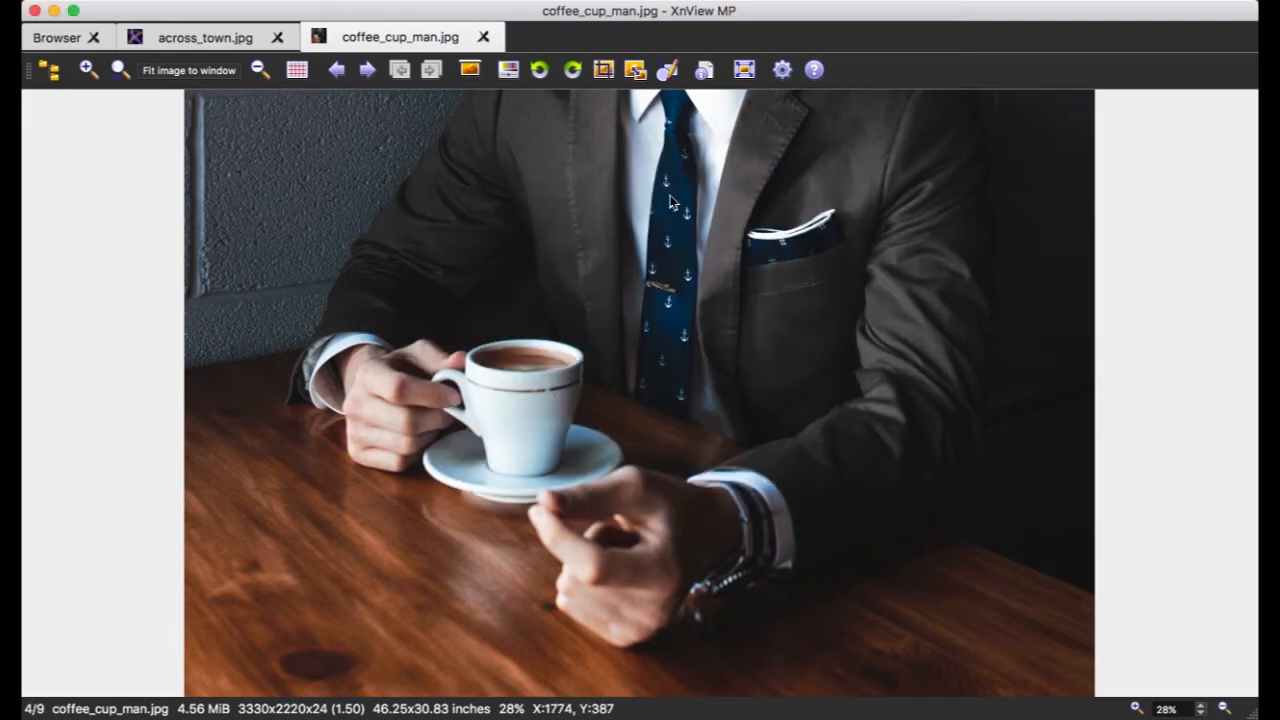
Open coffee_cup_man.jpg from the viewer in Adobe Photoshop CC 2018 and switch back to XnView MP.
left_click(580, 198)
right_click(580, 197)
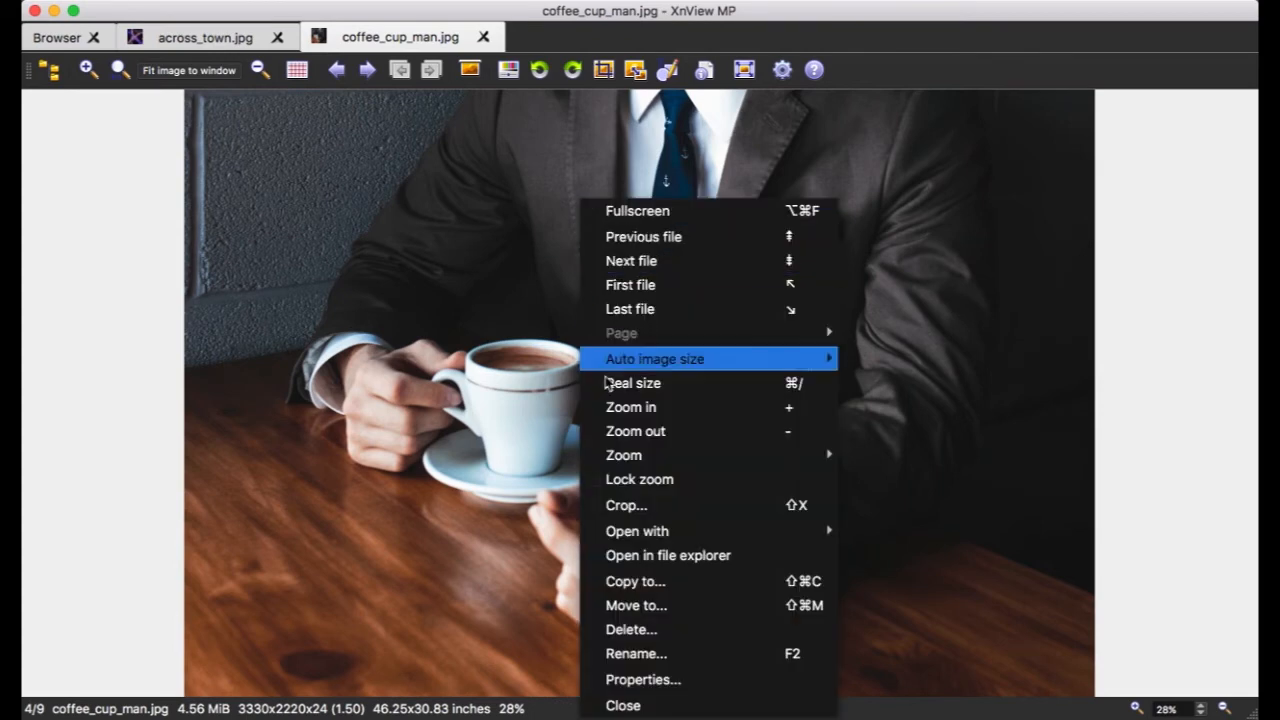
mouse_move(640, 531)
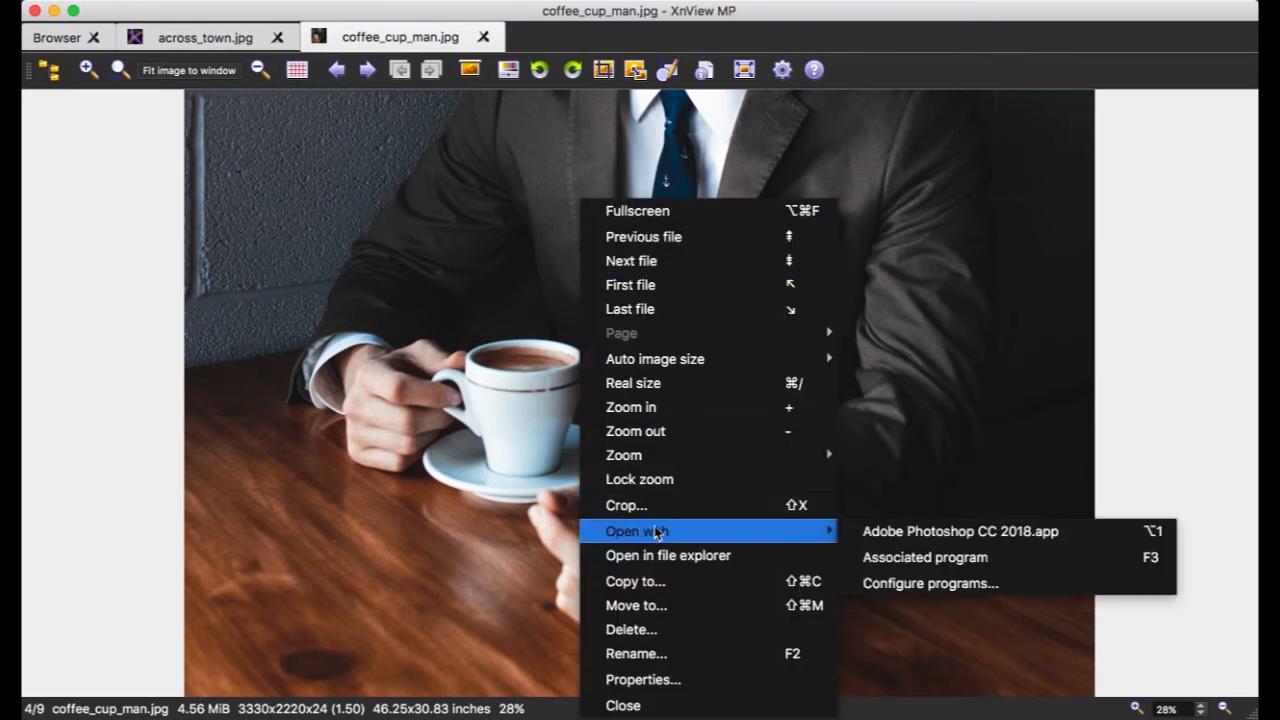
left_click(897, 529)
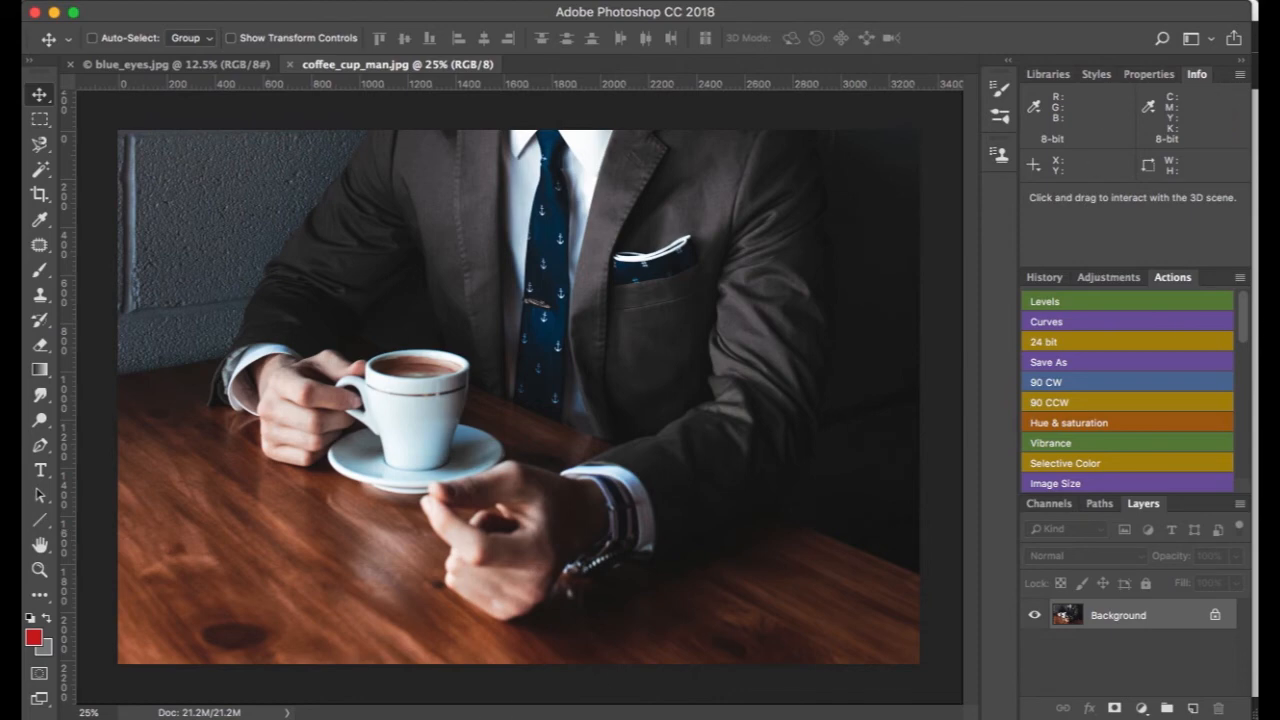
key("super+Tab")
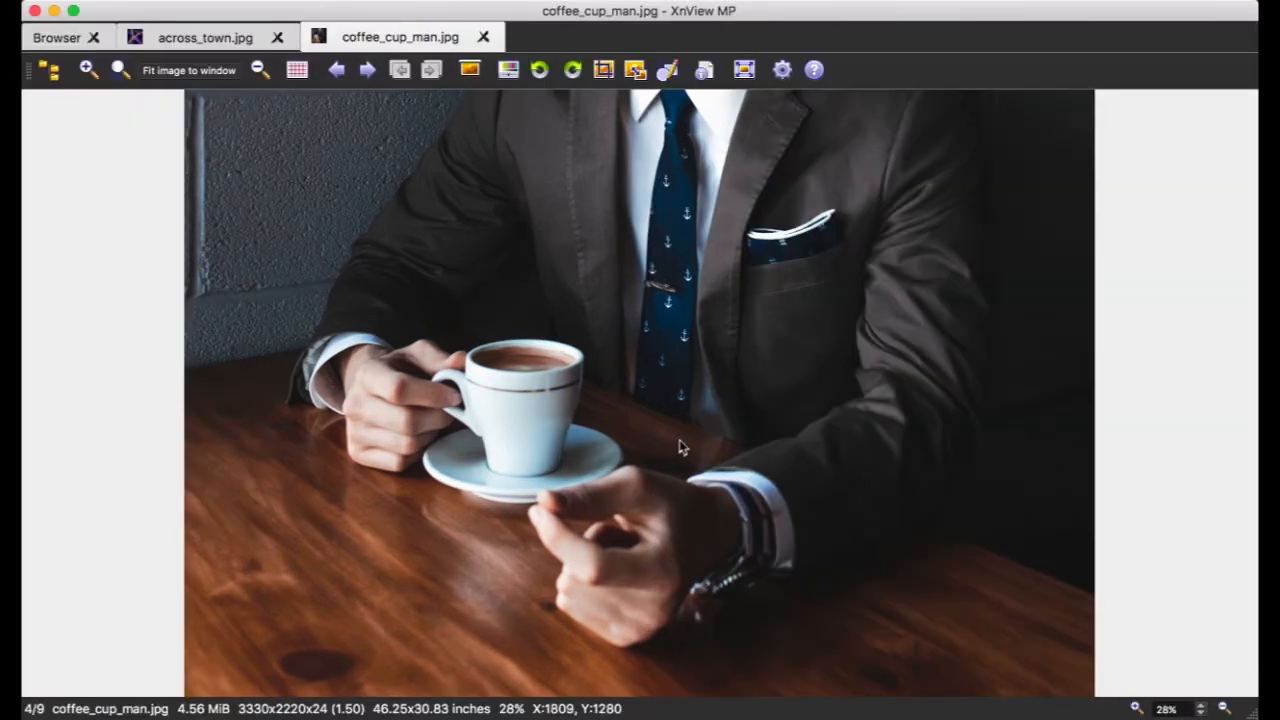
Send coffee_cup_man.jpg from the thumbnail browser to Photoshop by dropping it on the Dock, and switch back to XnView MP.
key("Escape")
left_click_drag(512, 483, 556, 719)
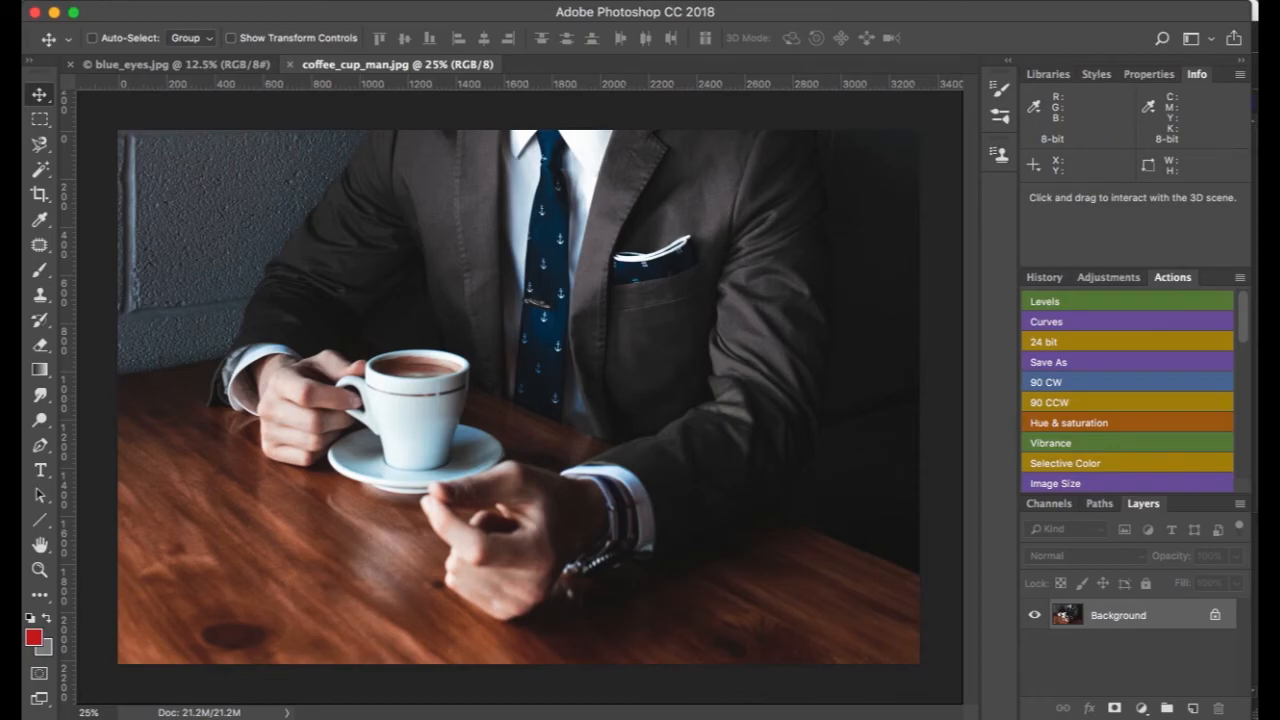
key("super+Tab")
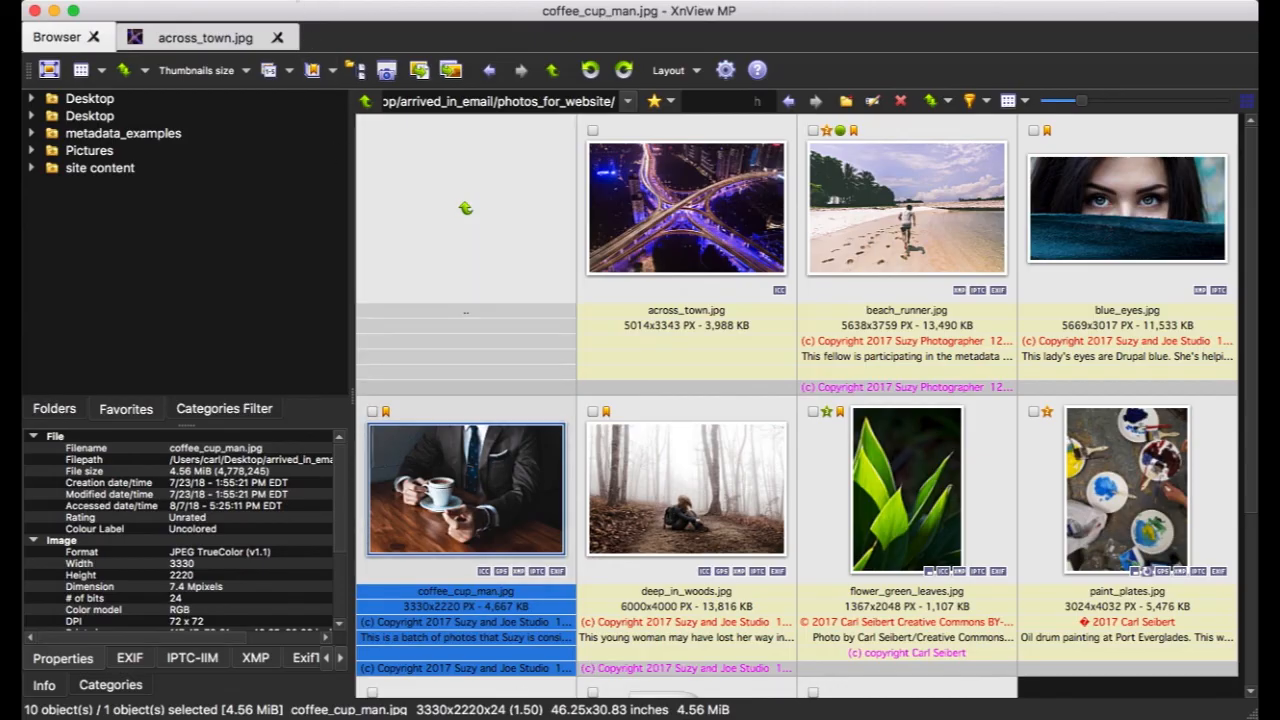
Select deep_in_woods.jpg in the thumbnail browser and view the programs available for opening it, without launching one.
left_click(295, 3)
mouse_move(299, 35)
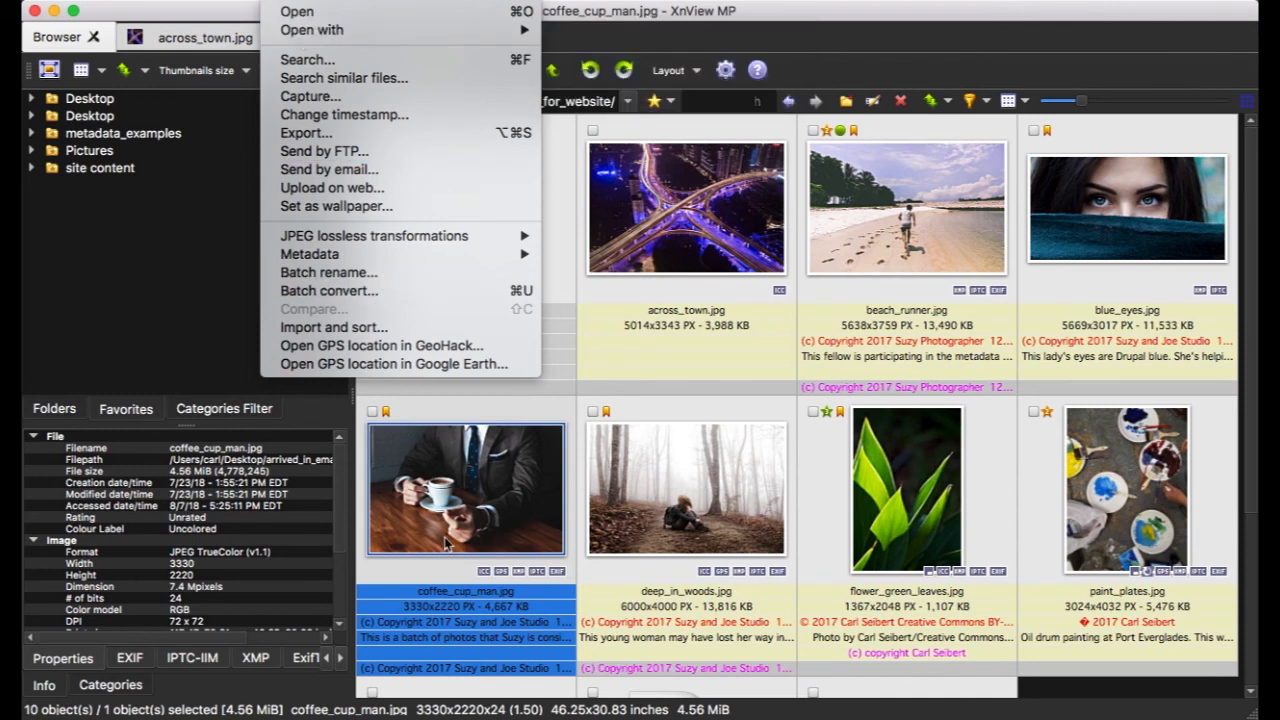
left_click(370, 716)
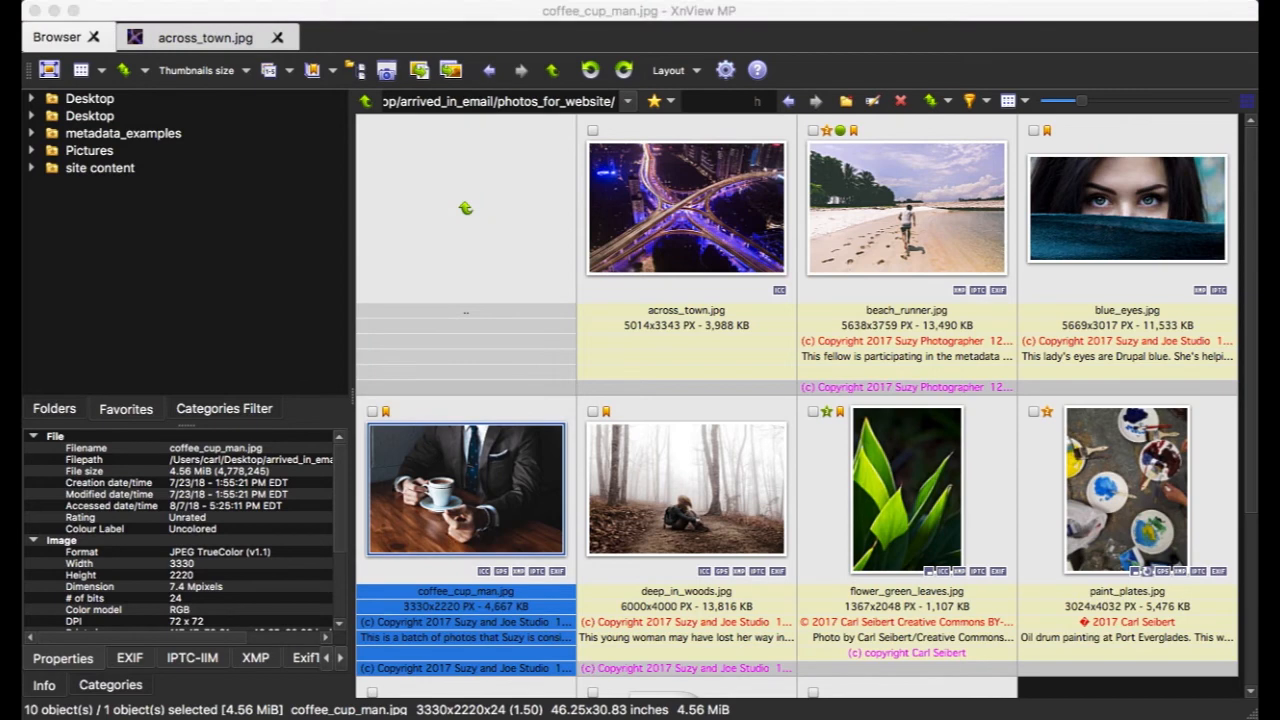
left_click(579, 617)
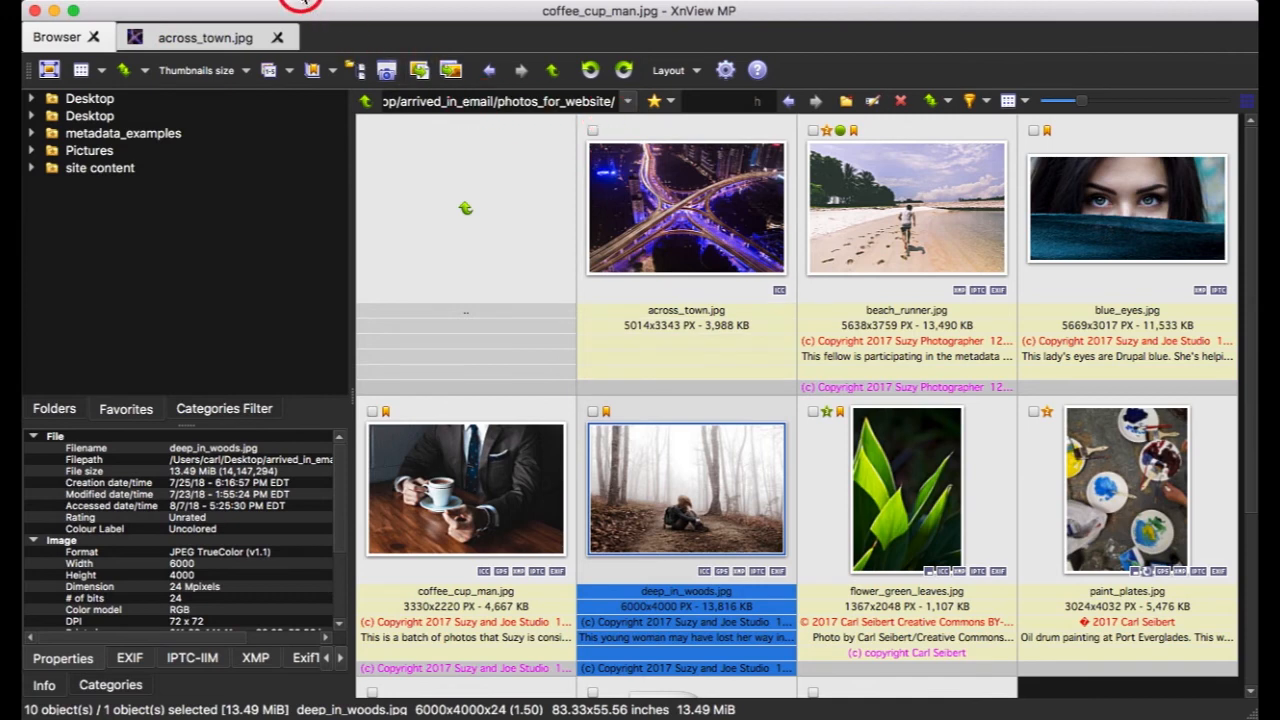
left_click(302, 3)
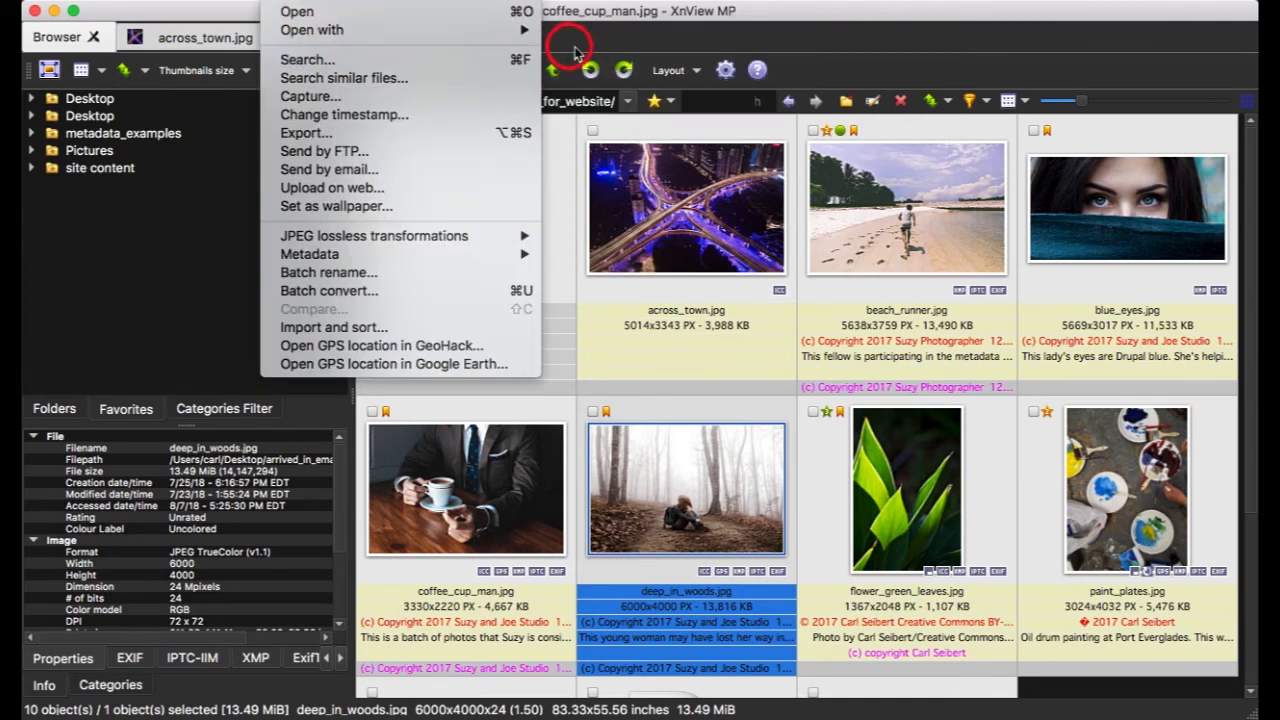
left_click(531, 30)
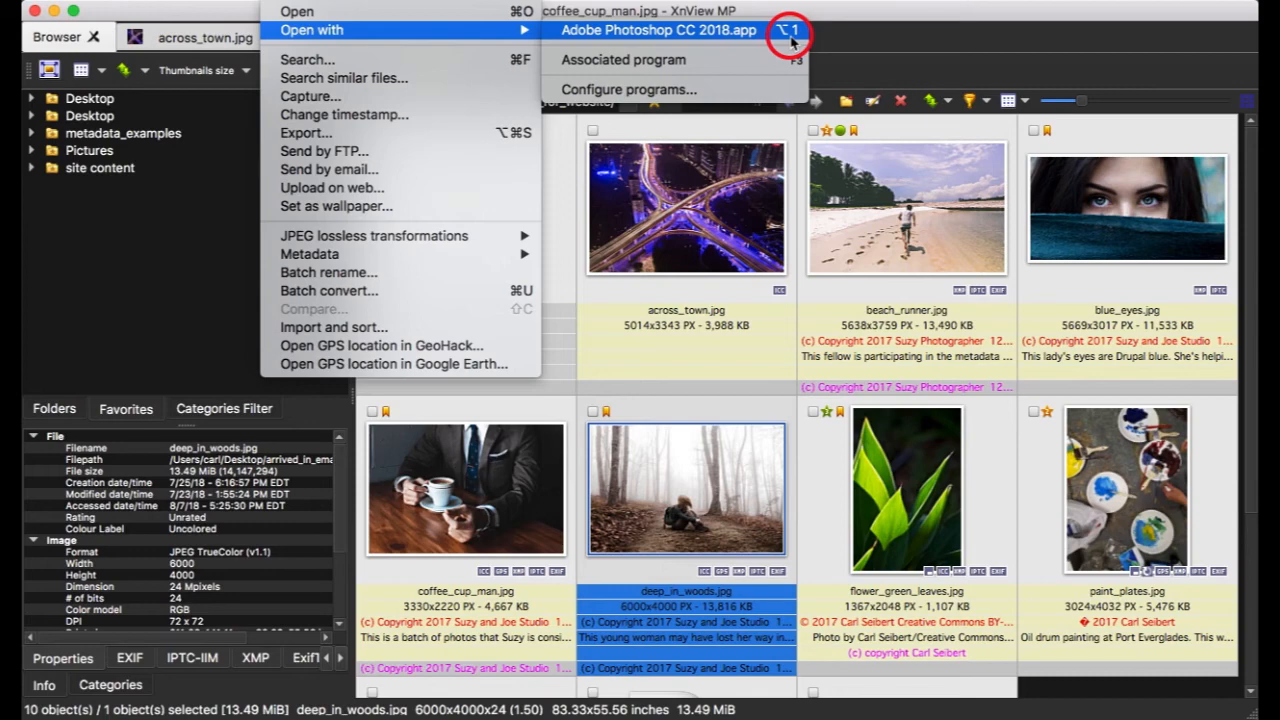
left_click(867, 57)
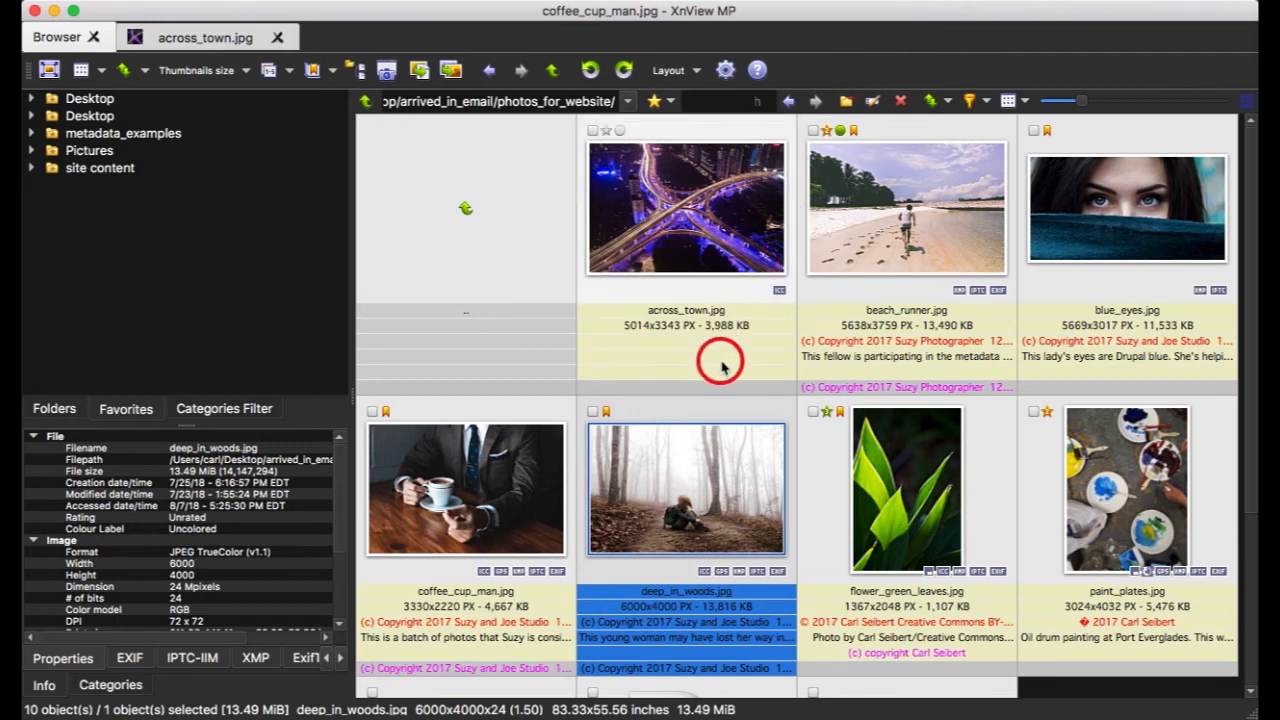
Look over the metadata labels of across_town.jpg, beach_runner.jpg and blue_eyes.jpg, and read beach_runner.jpg's metadata tooltip.
mouse_move(722, 366)
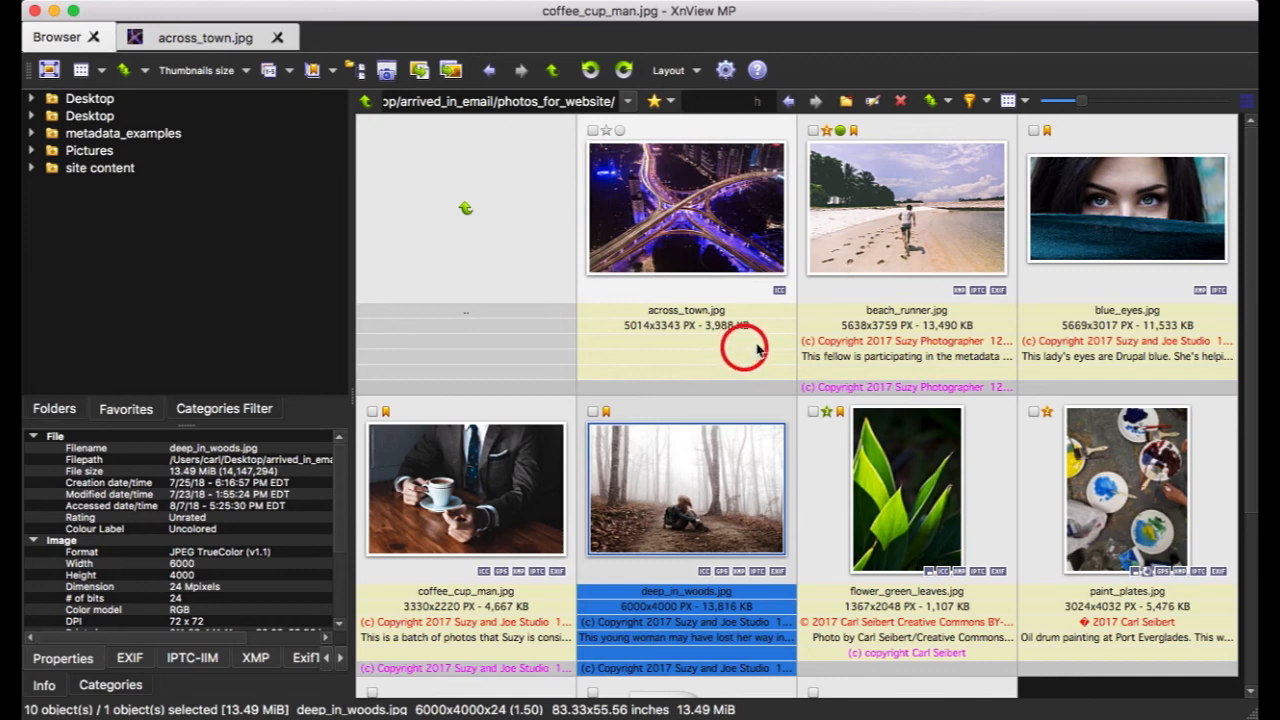
mouse_move(903, 326)
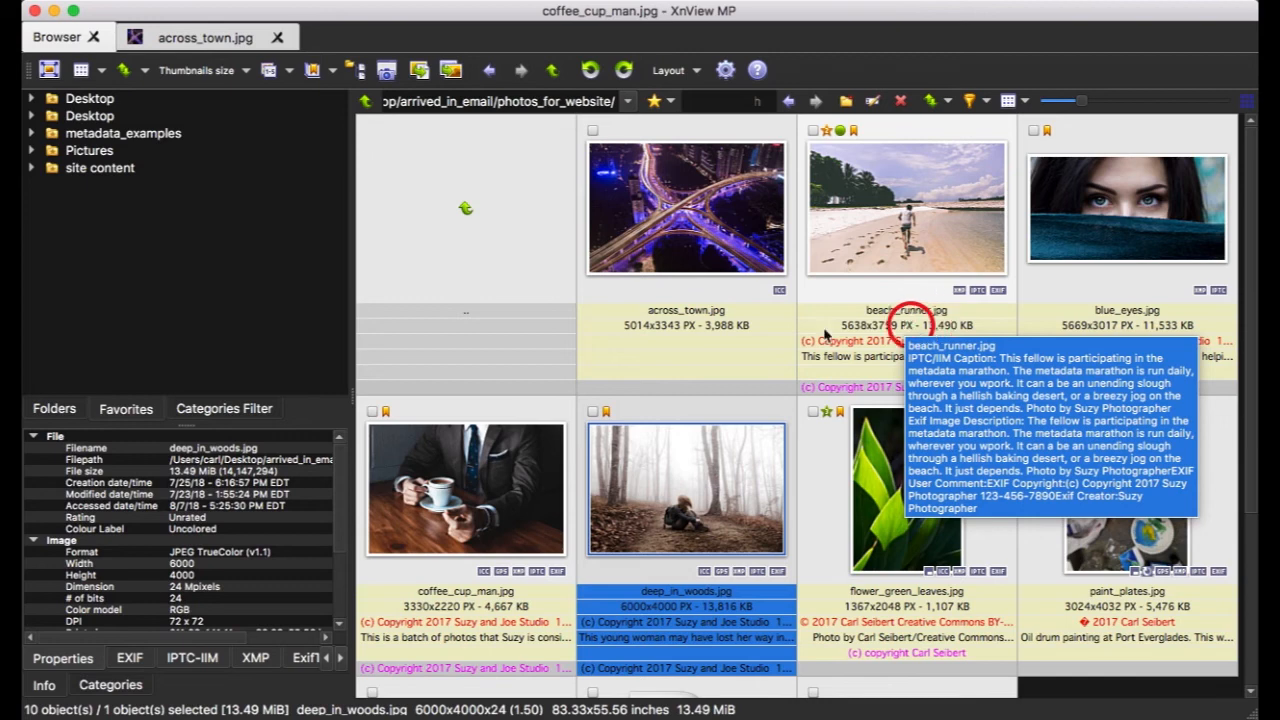
mouse_move(633, 336)
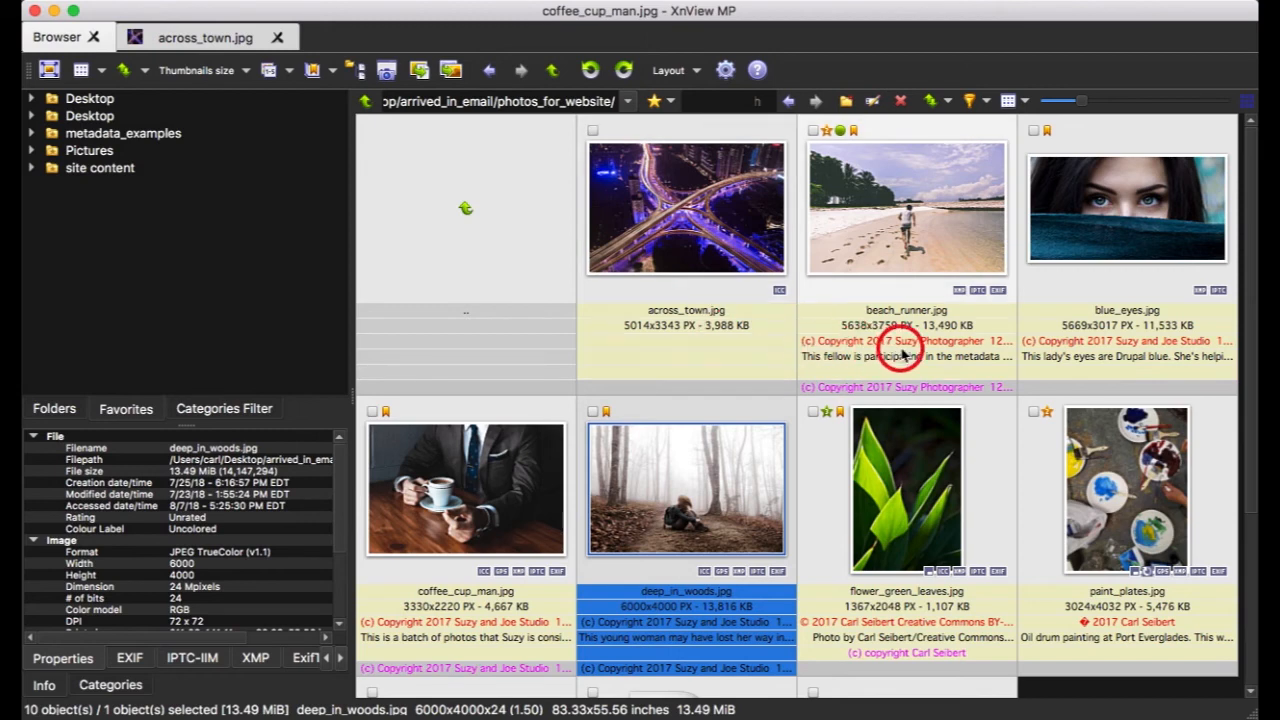
mouse_move(903, 354)
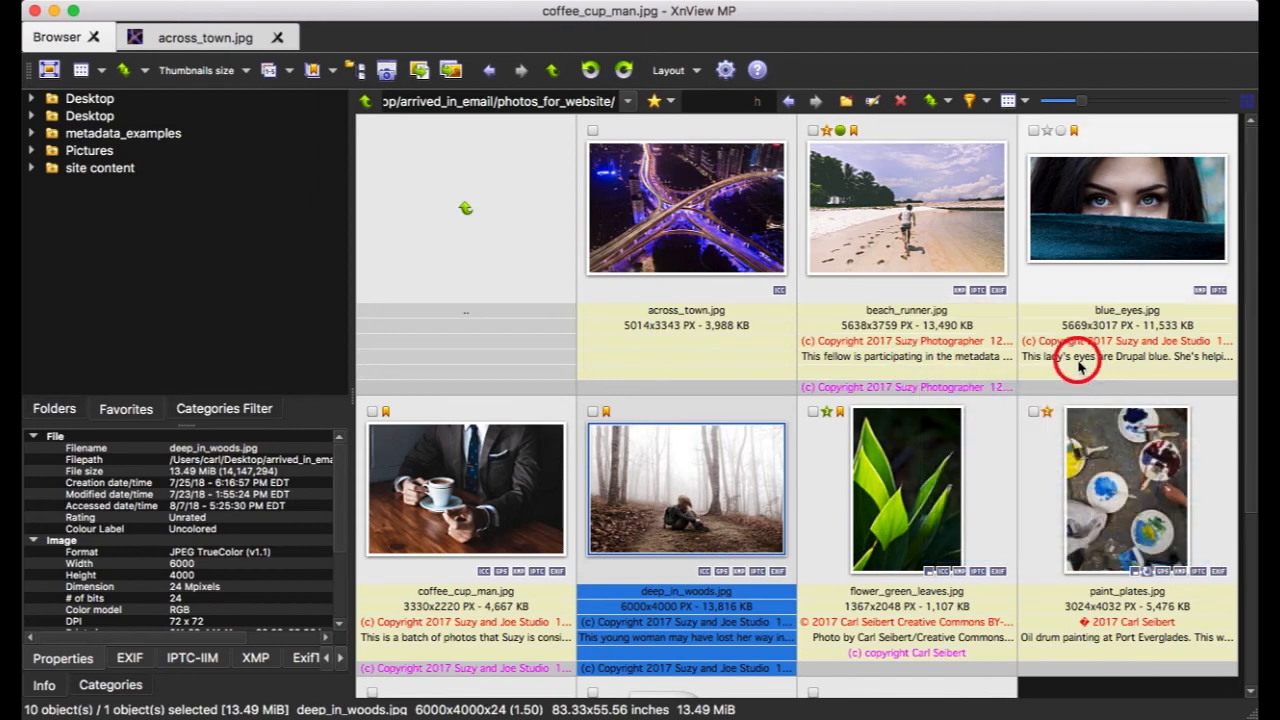
mouse_move(1079, 367)
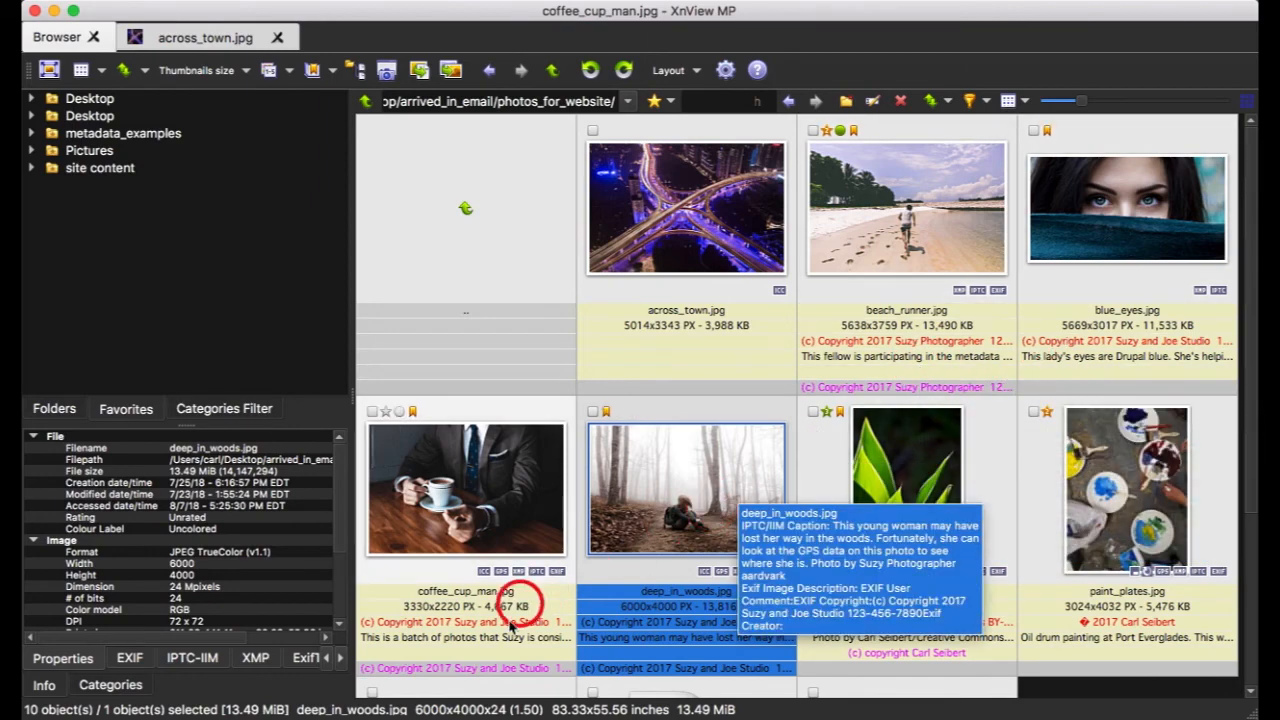
Read the IPTC captions of deep_in_woods.jpg and flower_green_leaves.jpg in the IPTC-IIM/XMP editor, closing it each time without writing changes.
mouse_move(659, 638)
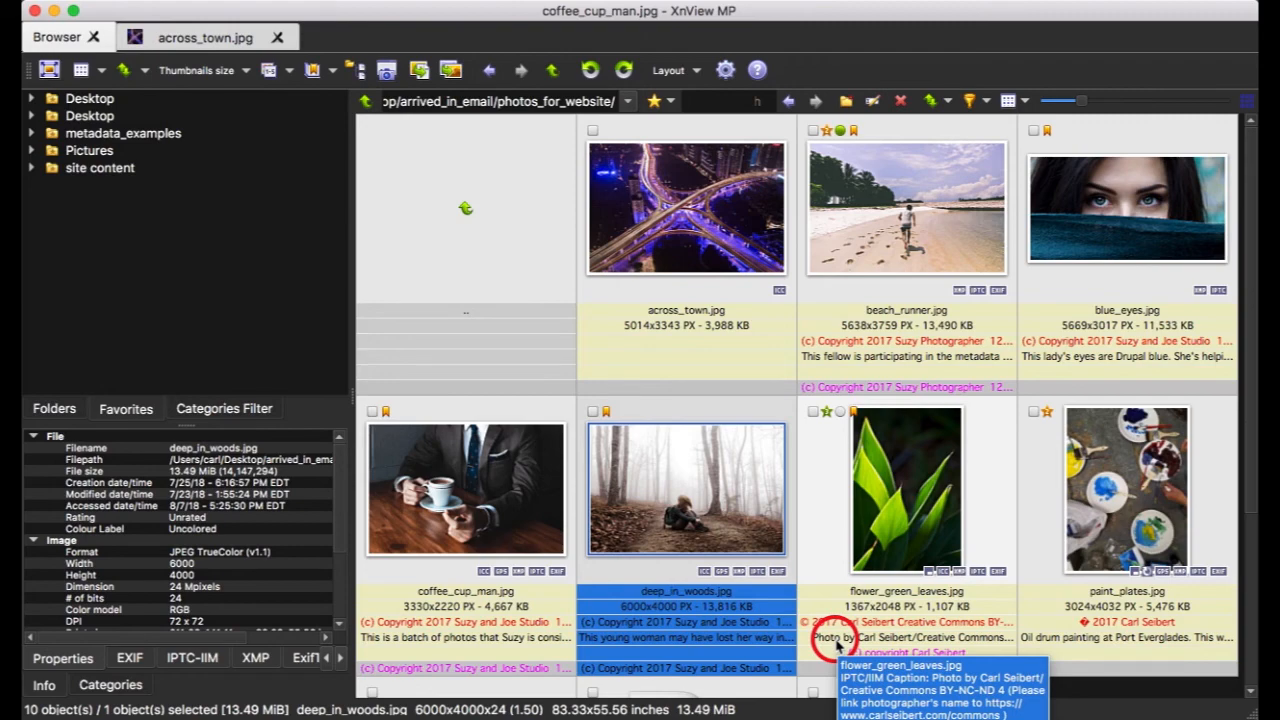
key("super+i")
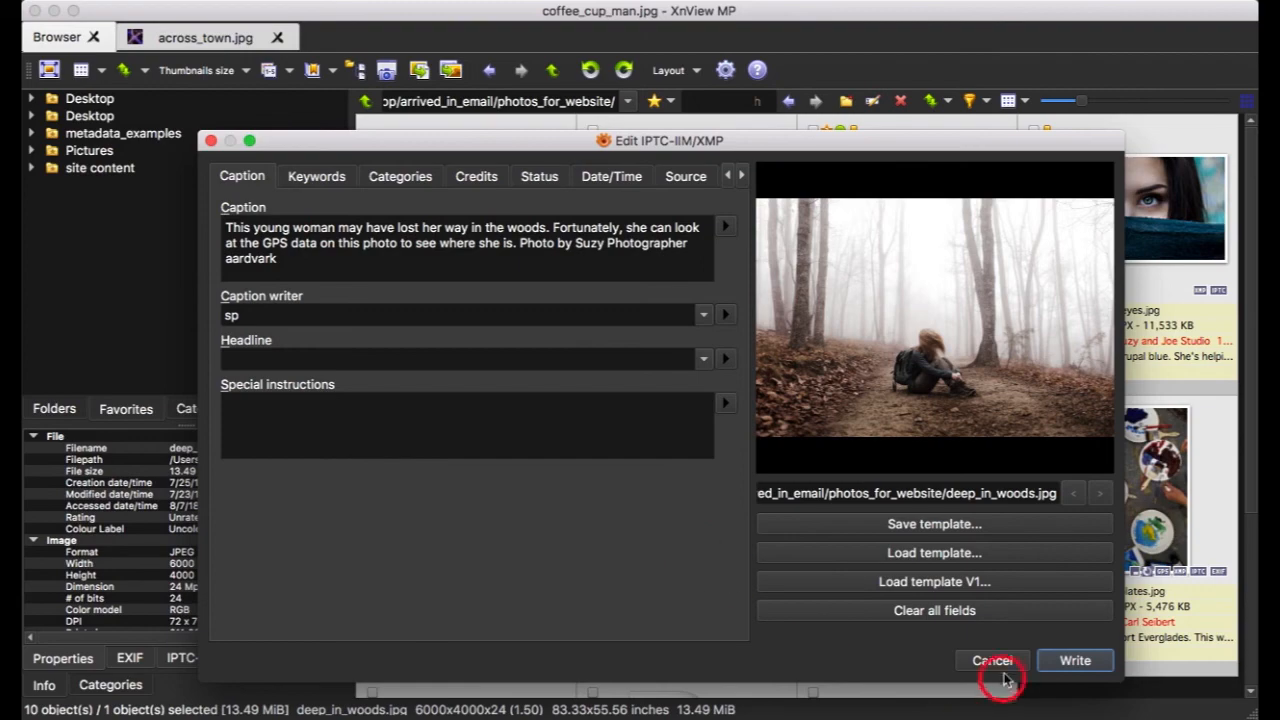
left_click(996, 666)
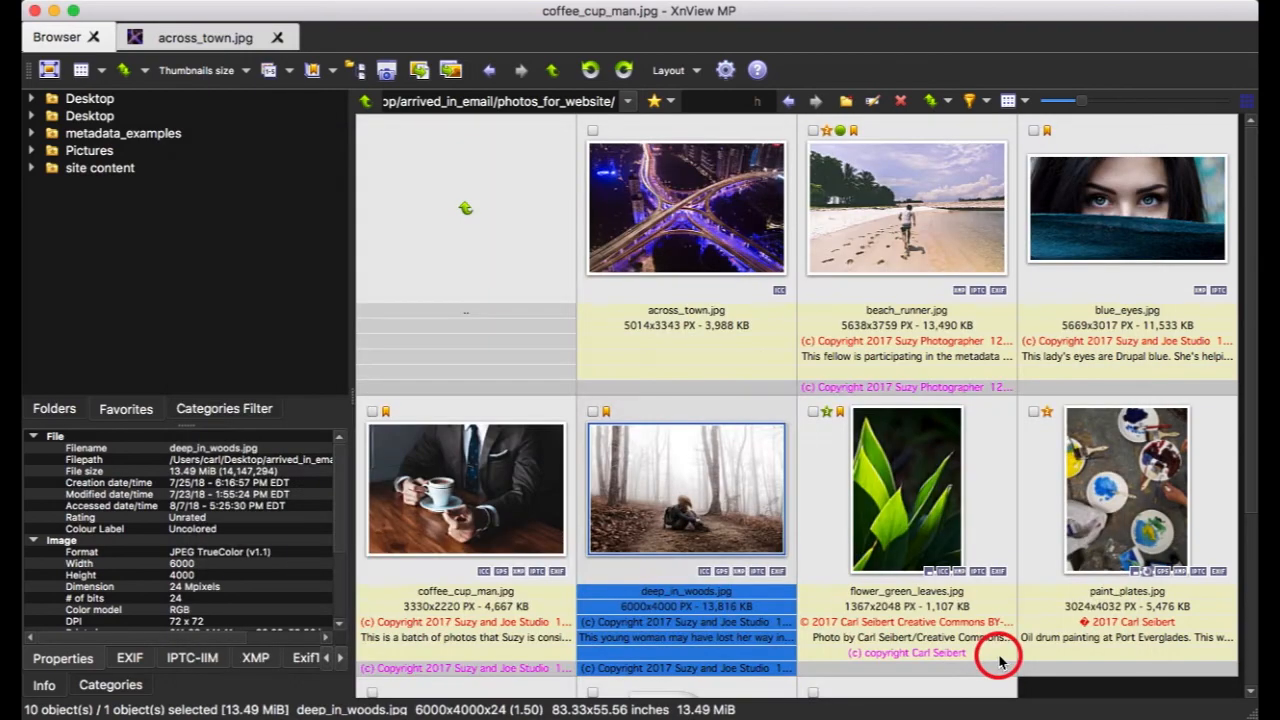
left_click(982, 487)
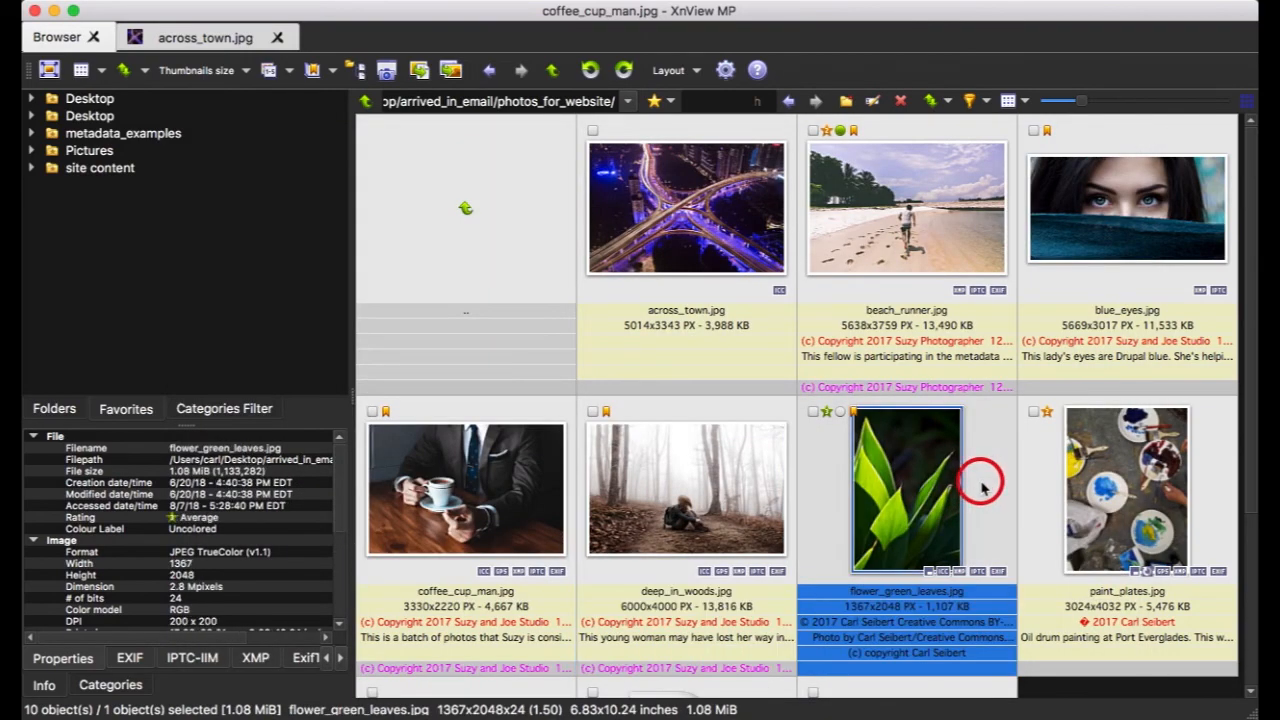
key("super+i")
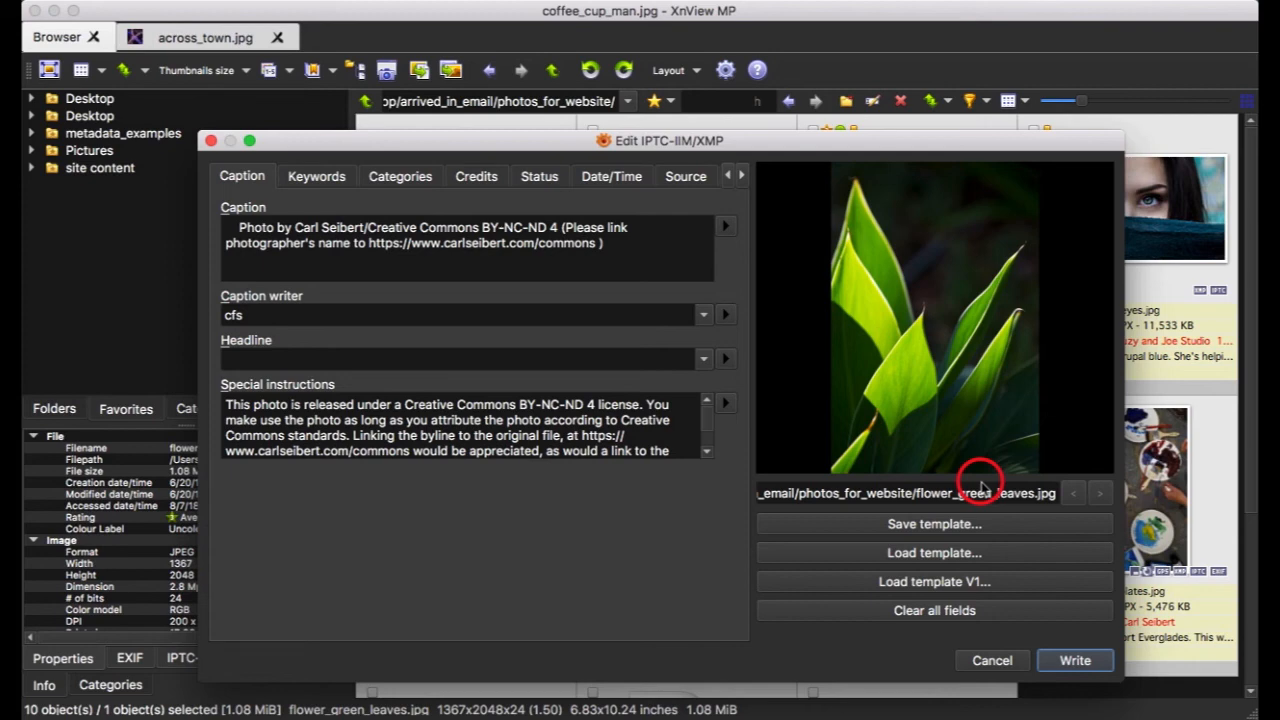
left_click(993, 661)
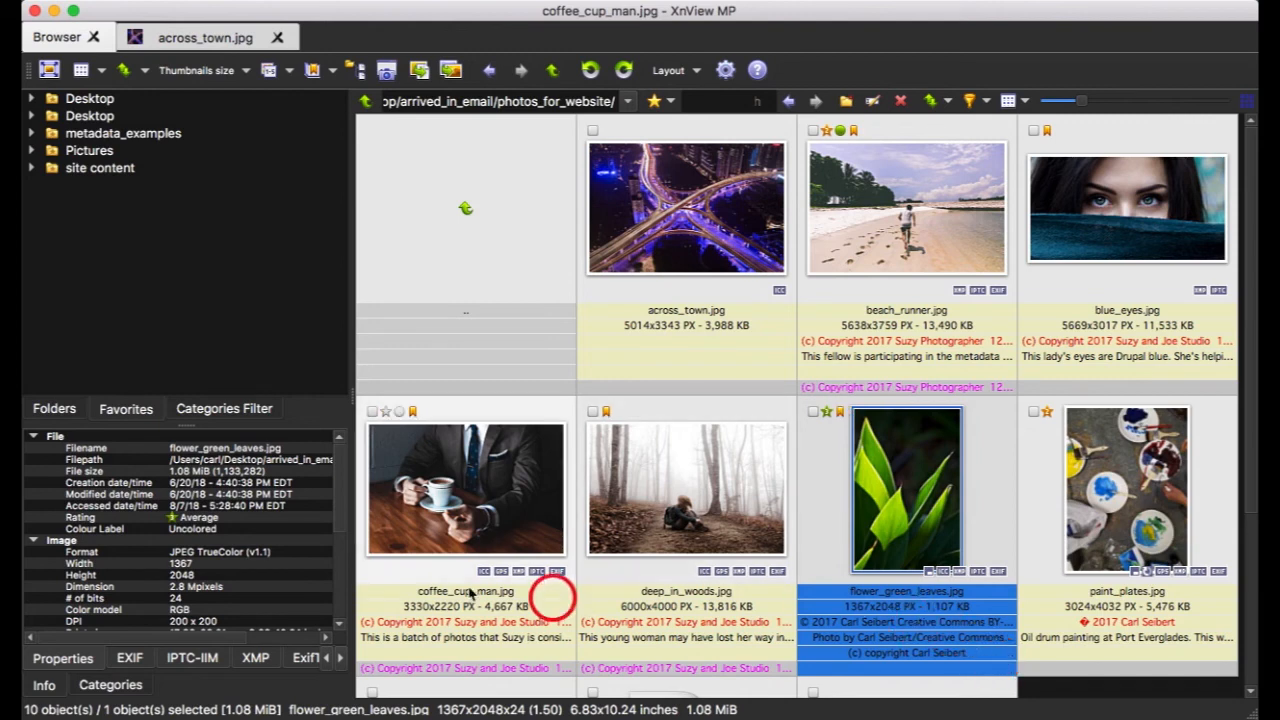
Examine the XMP metadata of flower_green_leaves.jpg, including its usage terms, creator contact information and subject keywords.
left_click(256, 657)
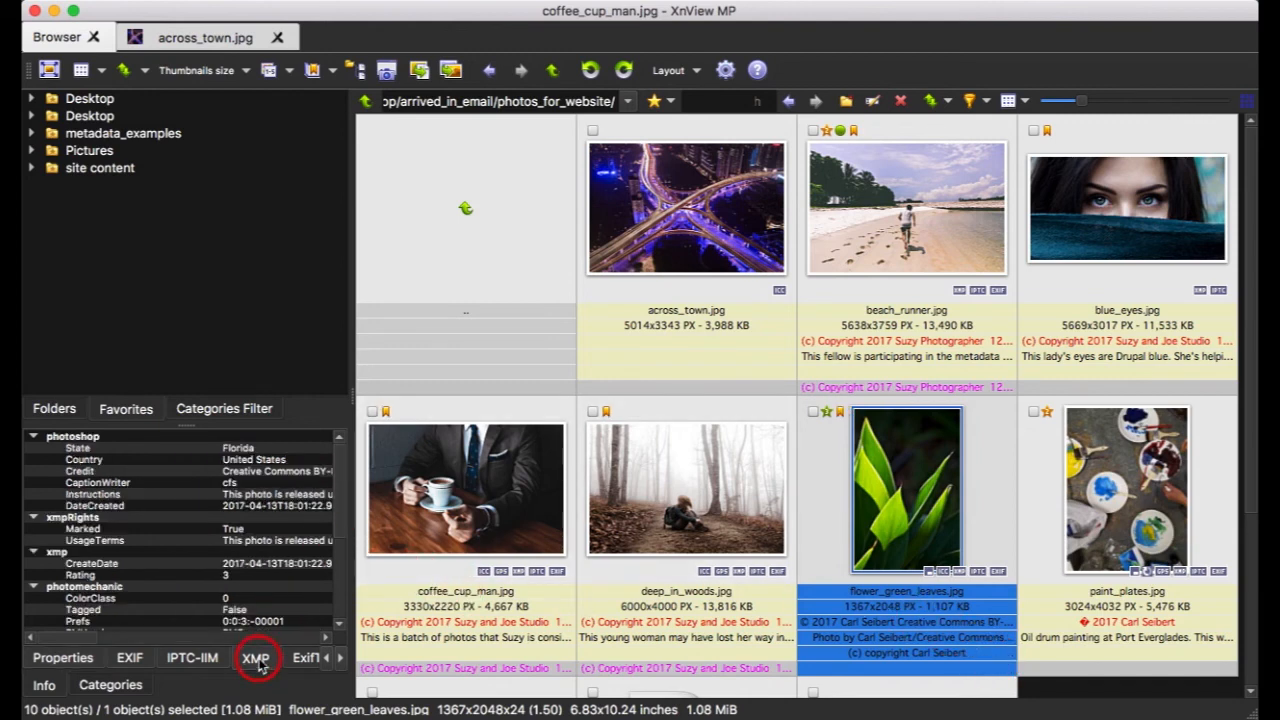
scroll(305, 575, "down", 3)
scroll(305, 575, "right", 2)
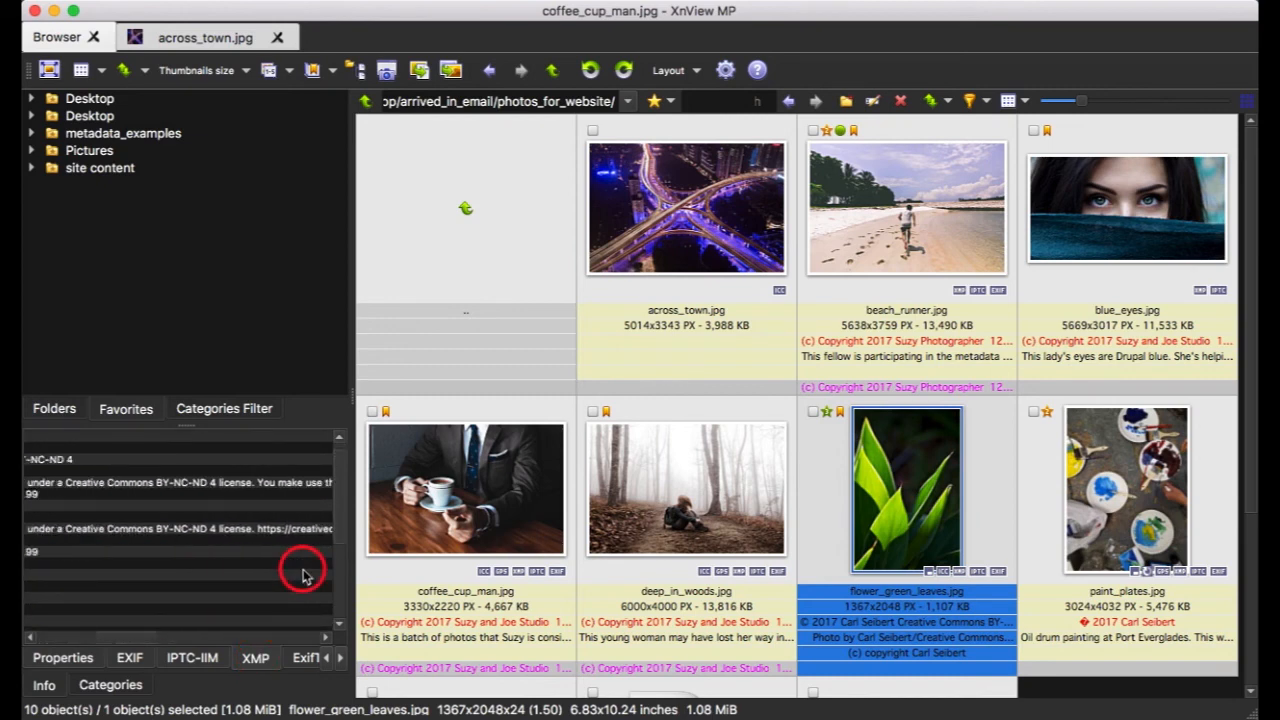
scroll(305, 575, "down", 4)
scroll(305, 575, "right", 2)
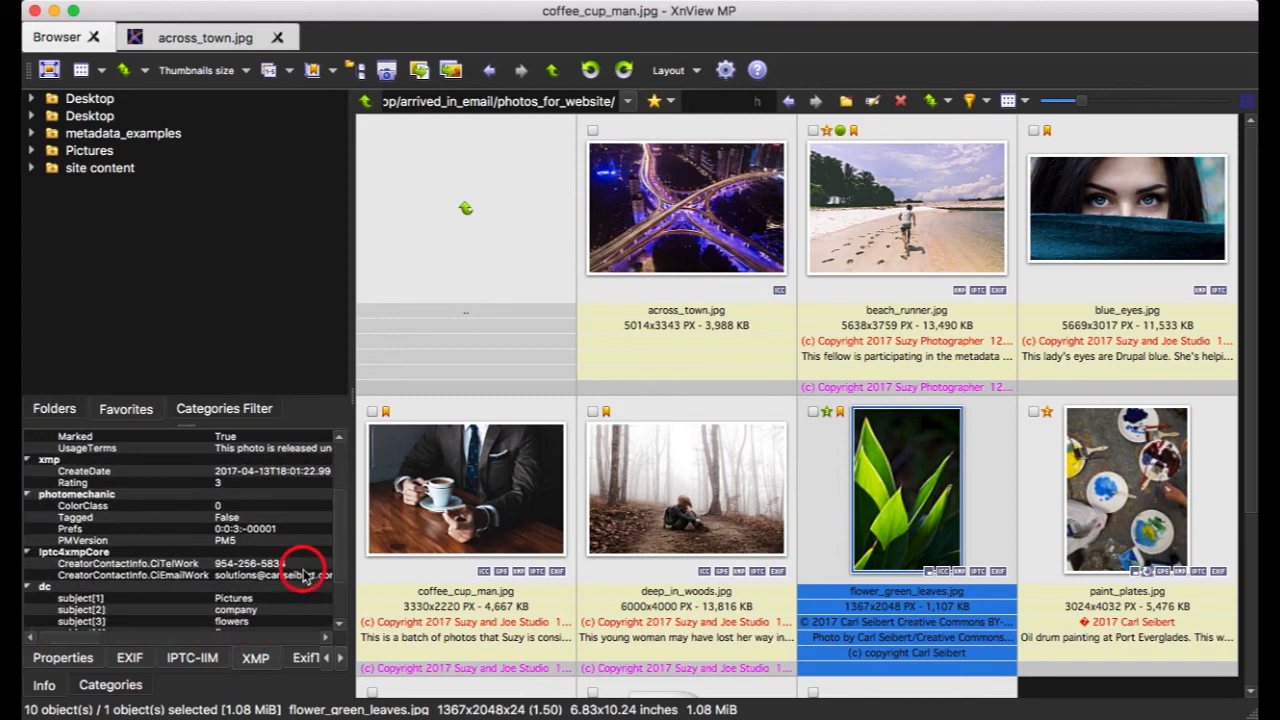
scroll(305, 575, "left", 3)
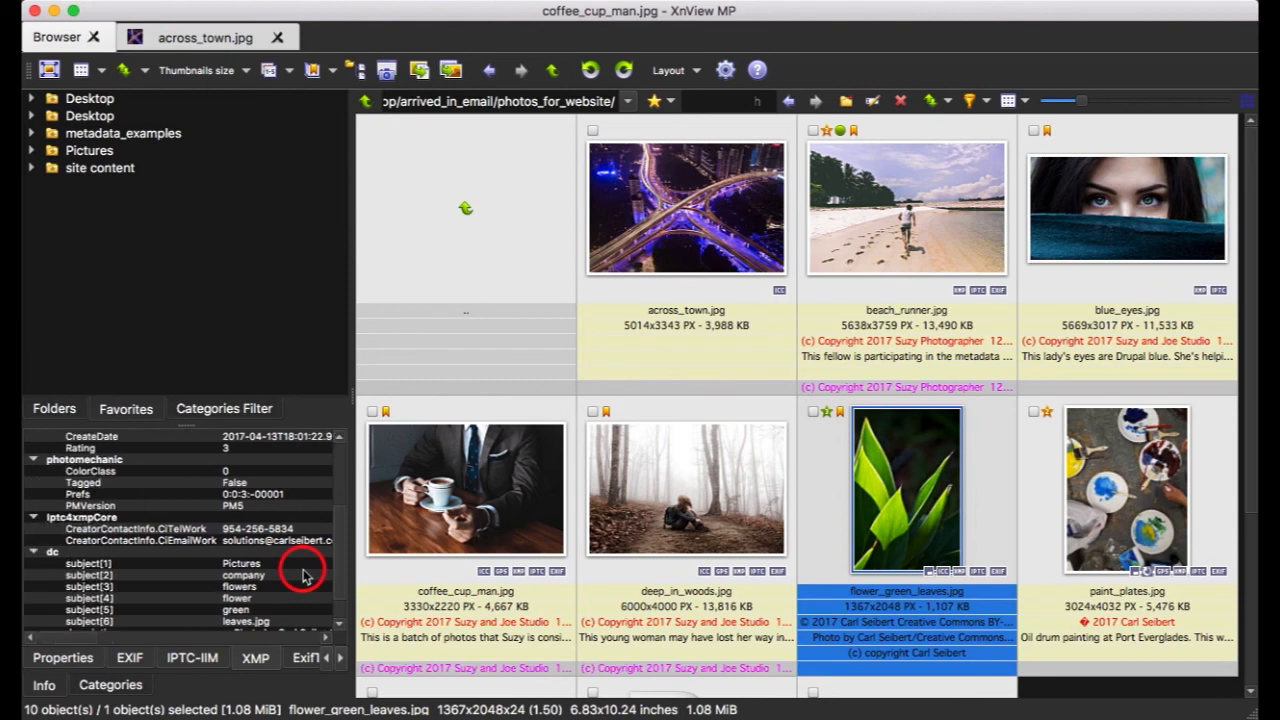
scroll(305, 575, "right", 2)
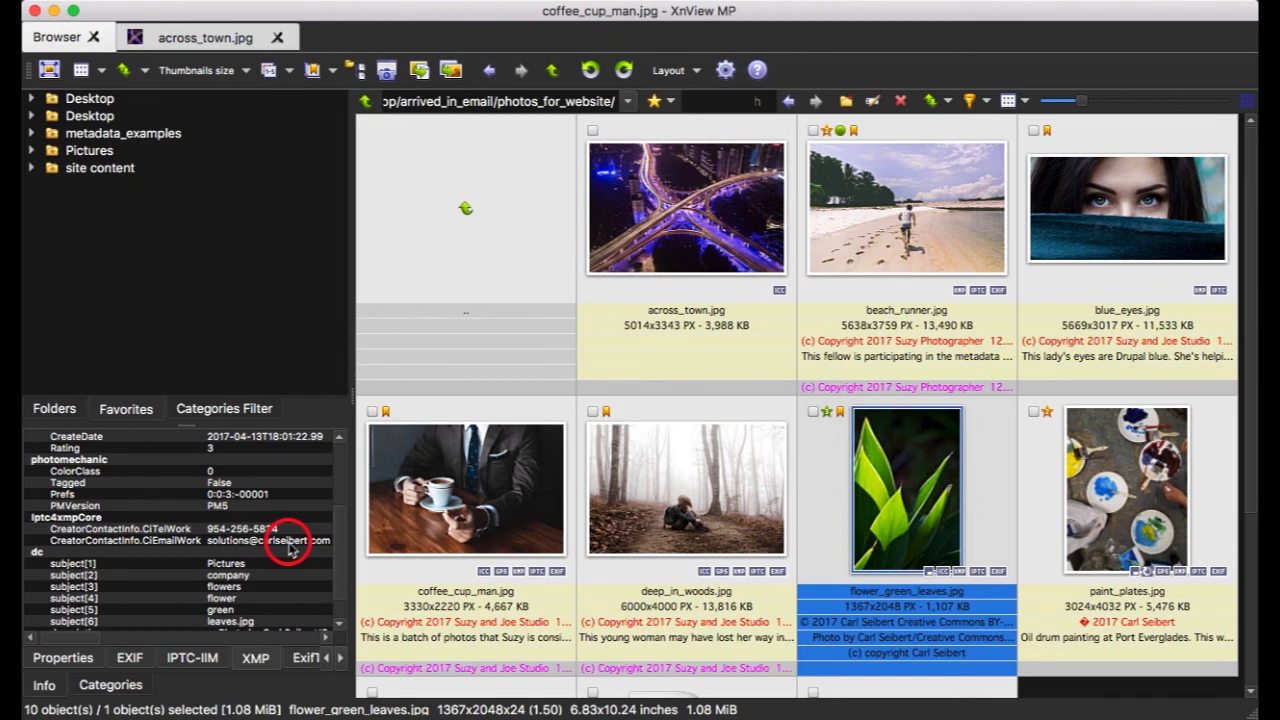
Look over the metadata labels and badges of flower_green_leaves.jpg, and read the metadata tooltip of sunset.jpg.
mouse_move(829, 609)
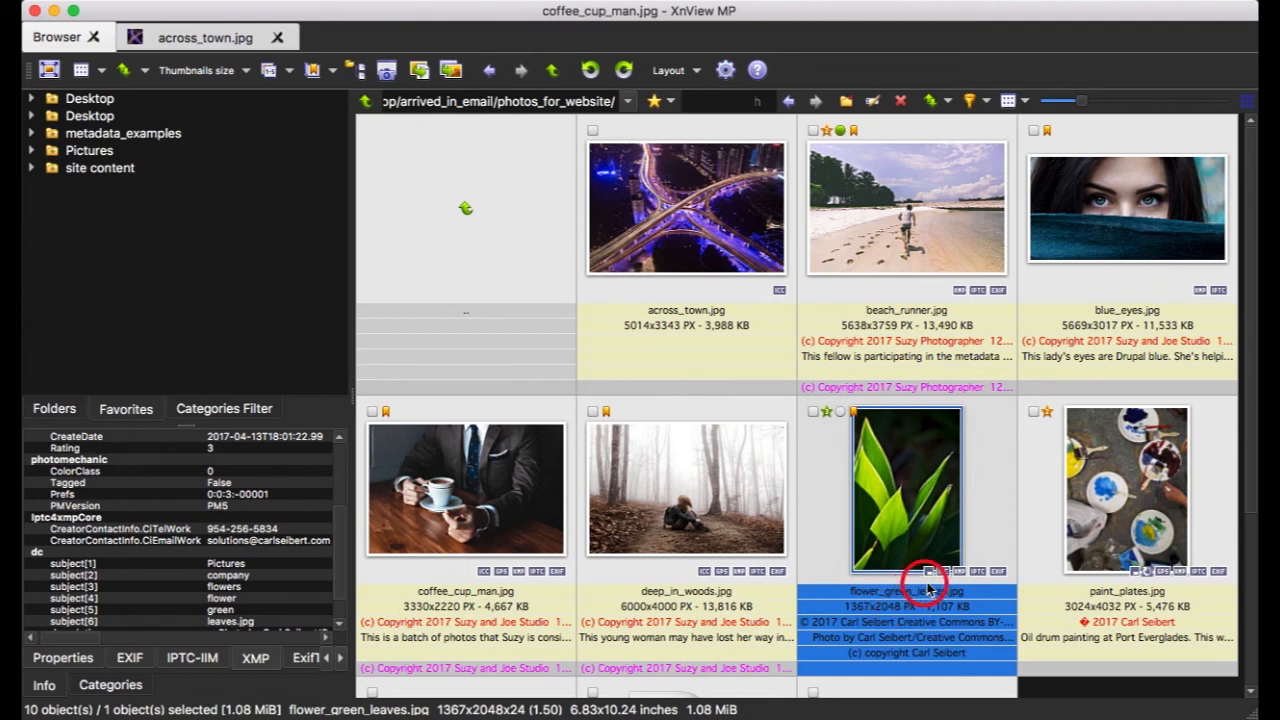
mouse_move(933, 580)
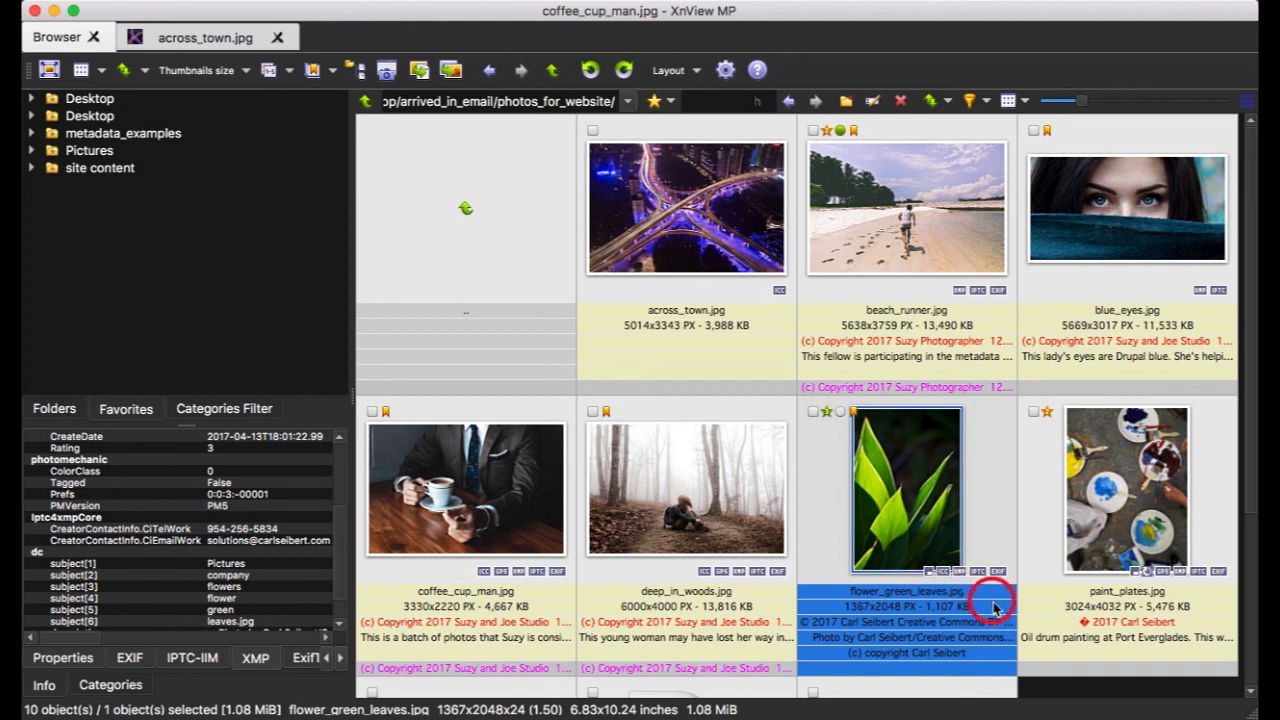
mouse_move(995, 604)
scroll(995, 603, "down", 3)
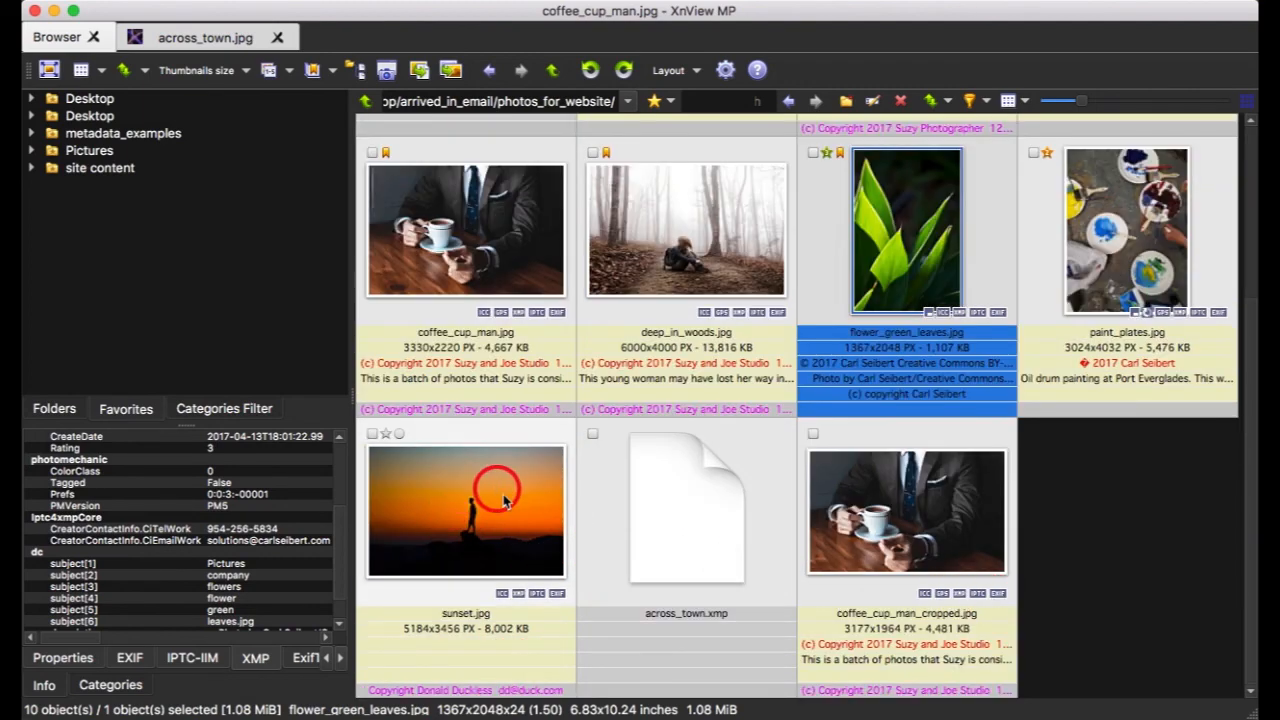
mouse_move(445, 507)
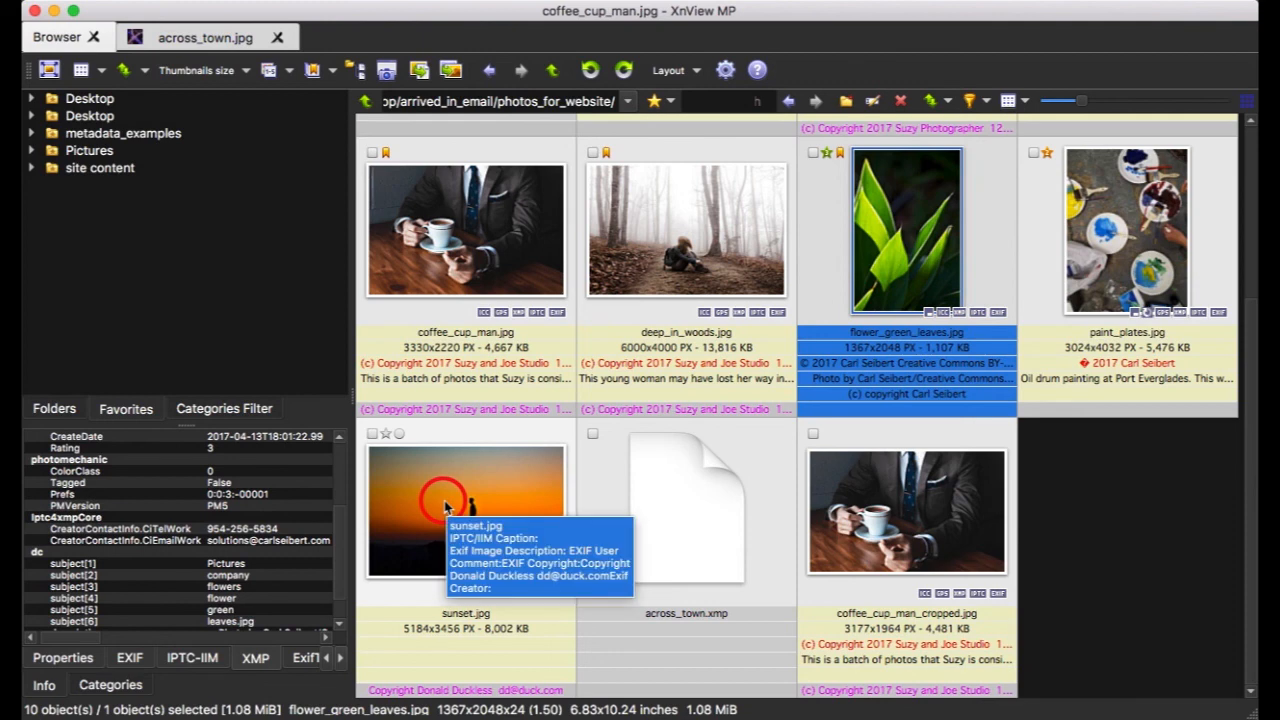